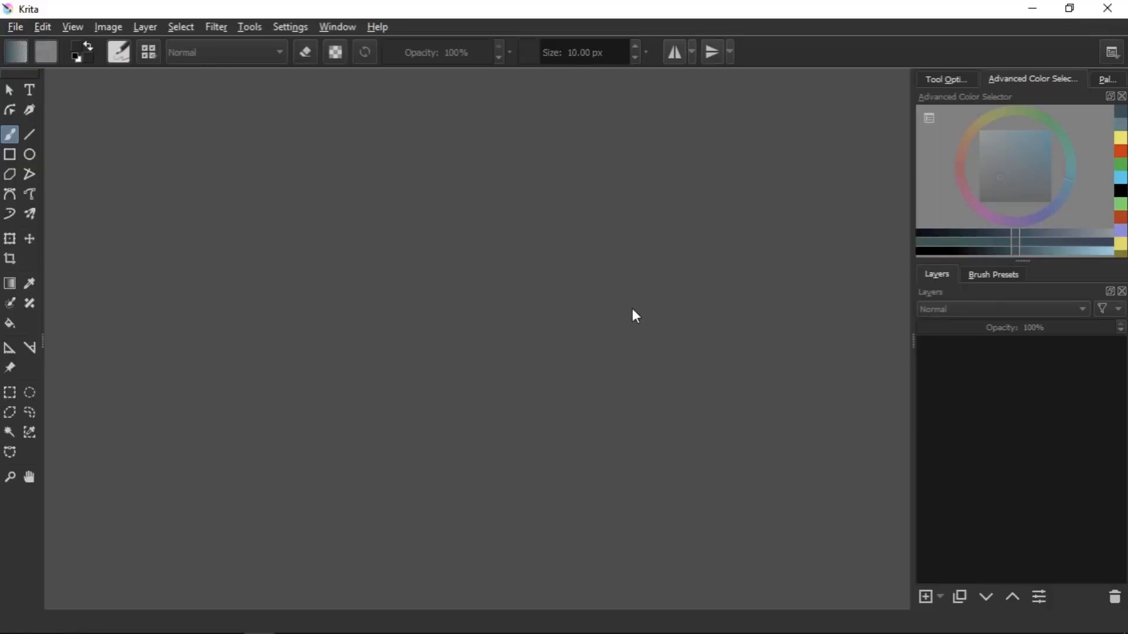
Create a 3360 × 2002 px, 300 ppi RGB/Alpha document and switch the window to full screen
{"action": "key", "text": "ctrl+n"}
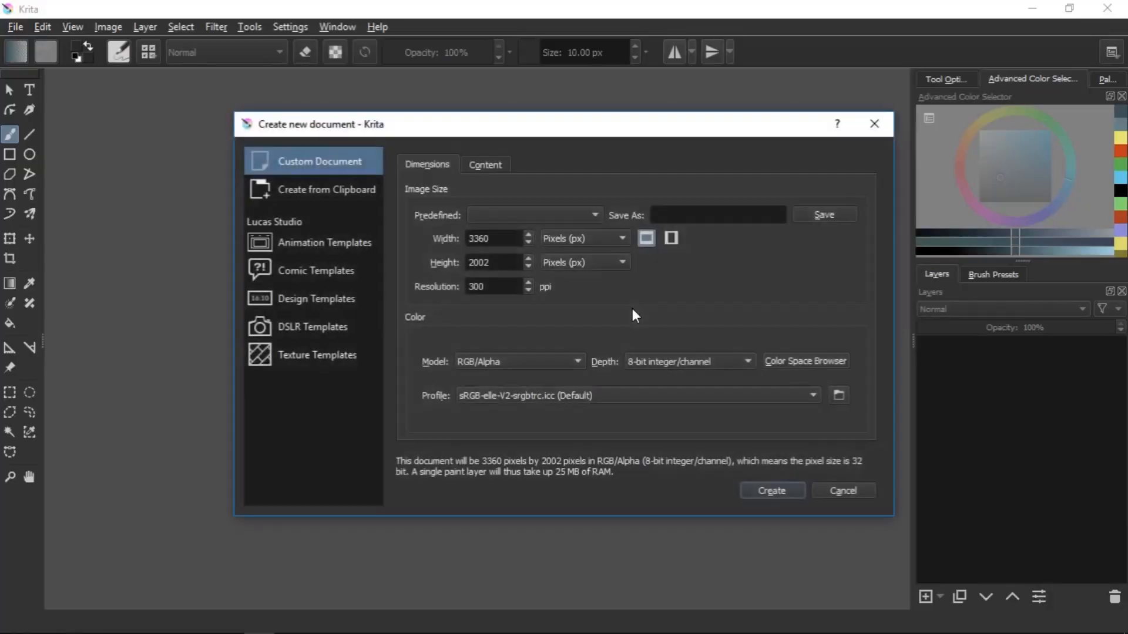
{"action": "left_click", "coordinate": [764, 491]}
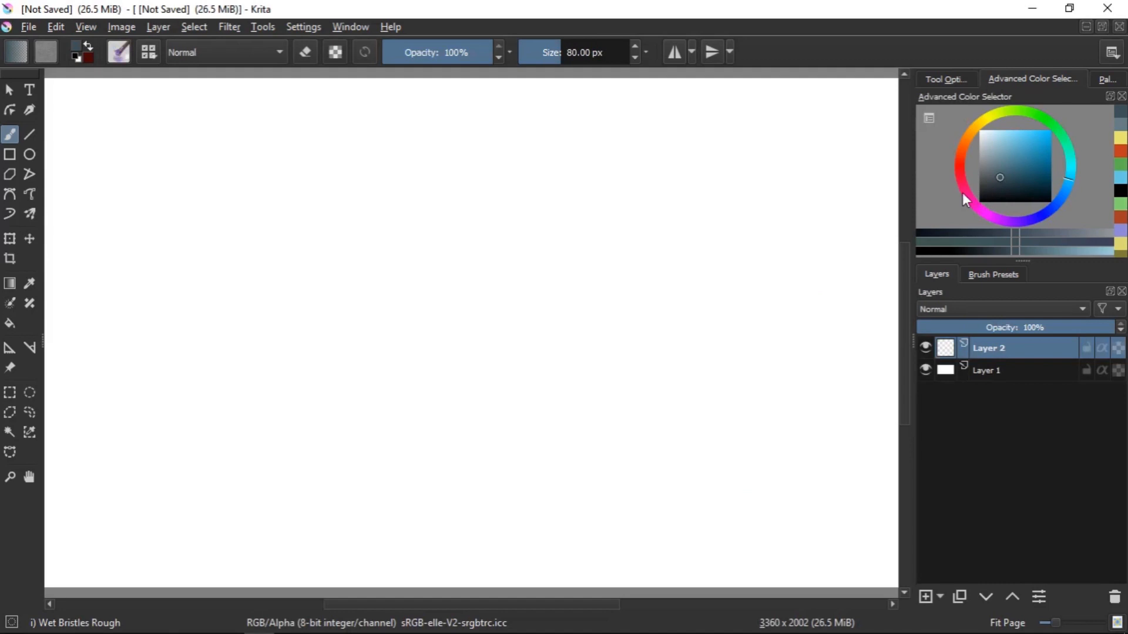
{"action": "key", "text": "ctrl+shift+f"}
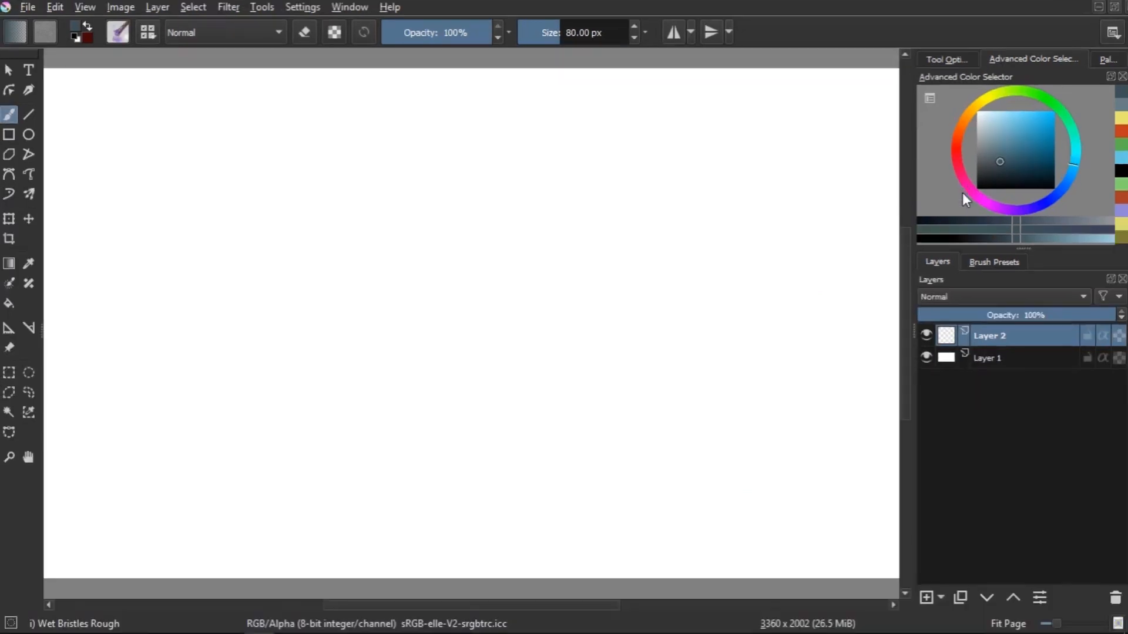
{"action": "left_click", "coordinate": [1116, 37]}
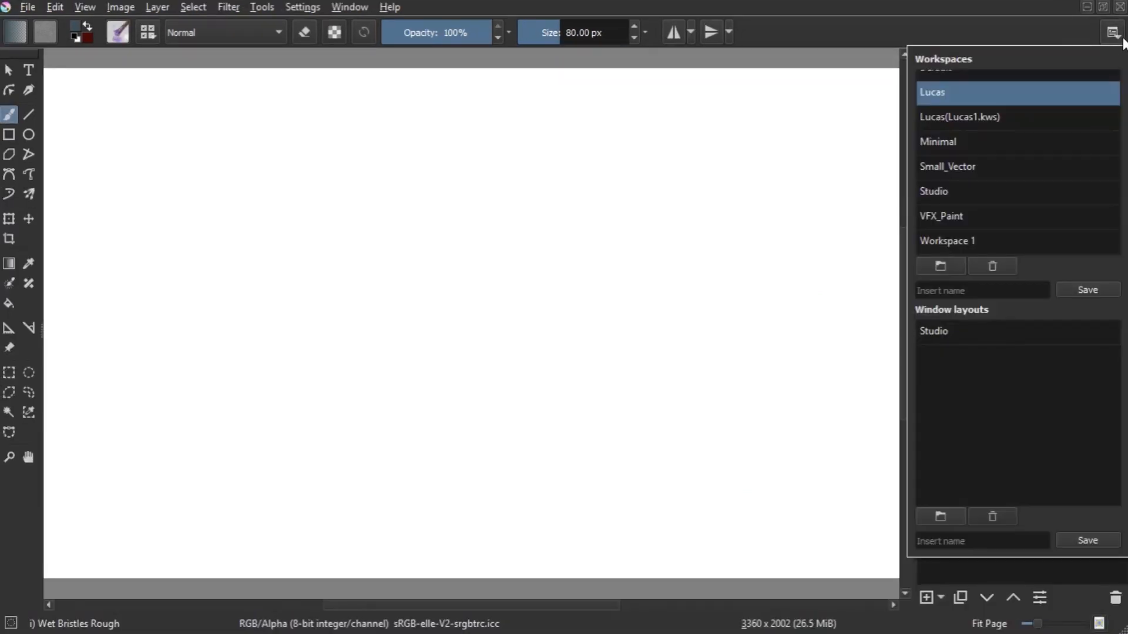
{"action": "left_click", "coordinate": [1117, 36]}
{"action": "left_click", "coordinate": [1115, 34]}
{"action": "left_click", "coordinate": [1008, 21]}
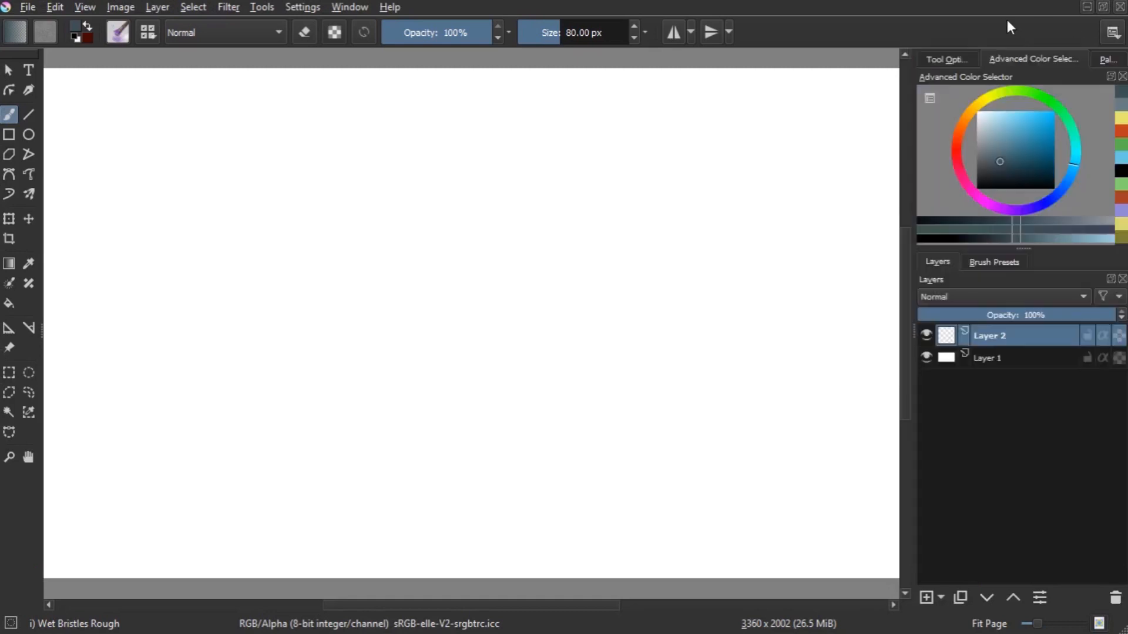
Switch the interface to the Animation workspace
{"action": "left_click", "coordinate": [1104, 31]}
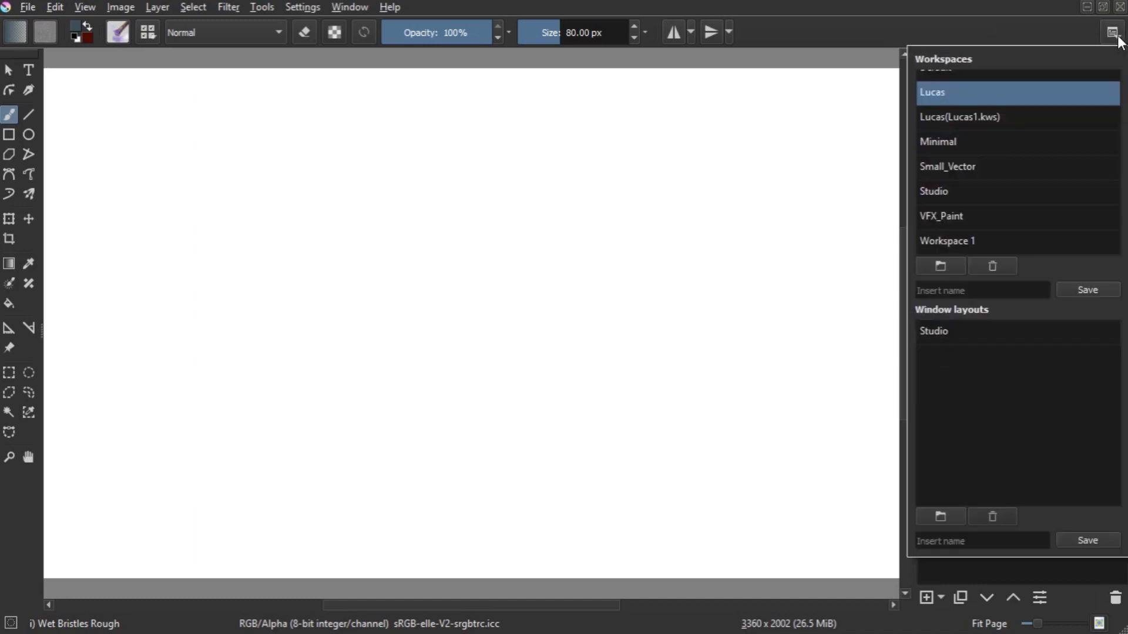
{"action": "scroll", "coordinate": [1084, 169], "scroll_direction": "up", "scroll_amount": 2}
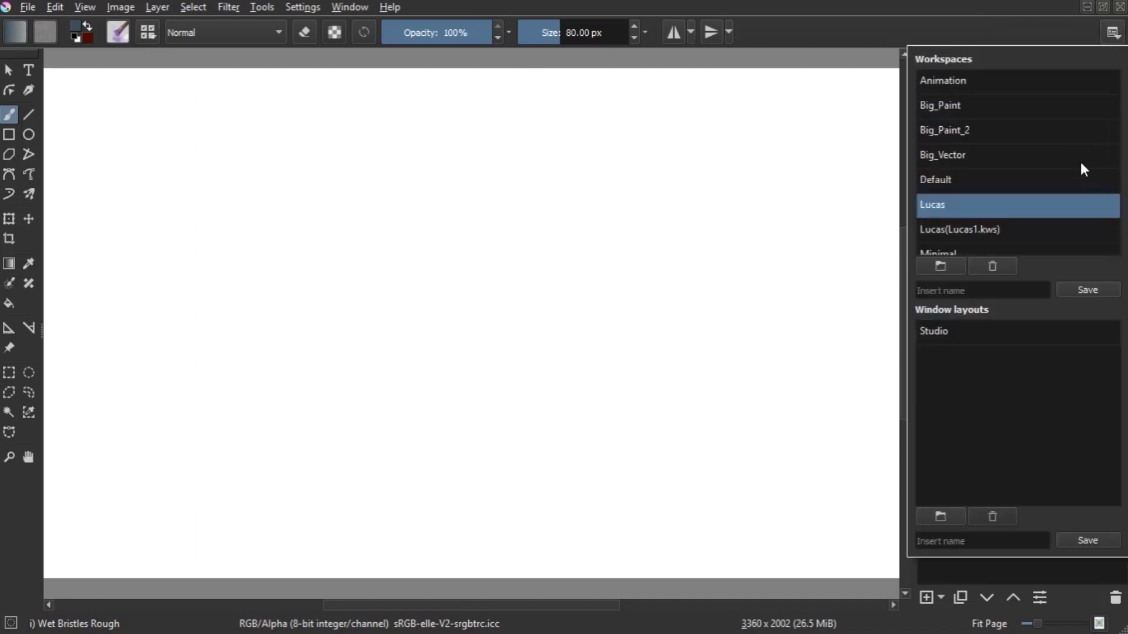
{"action": "left_click", "coordinate": [946, 78]}
{"action": "left_click", "coordinate": [967, 37]}
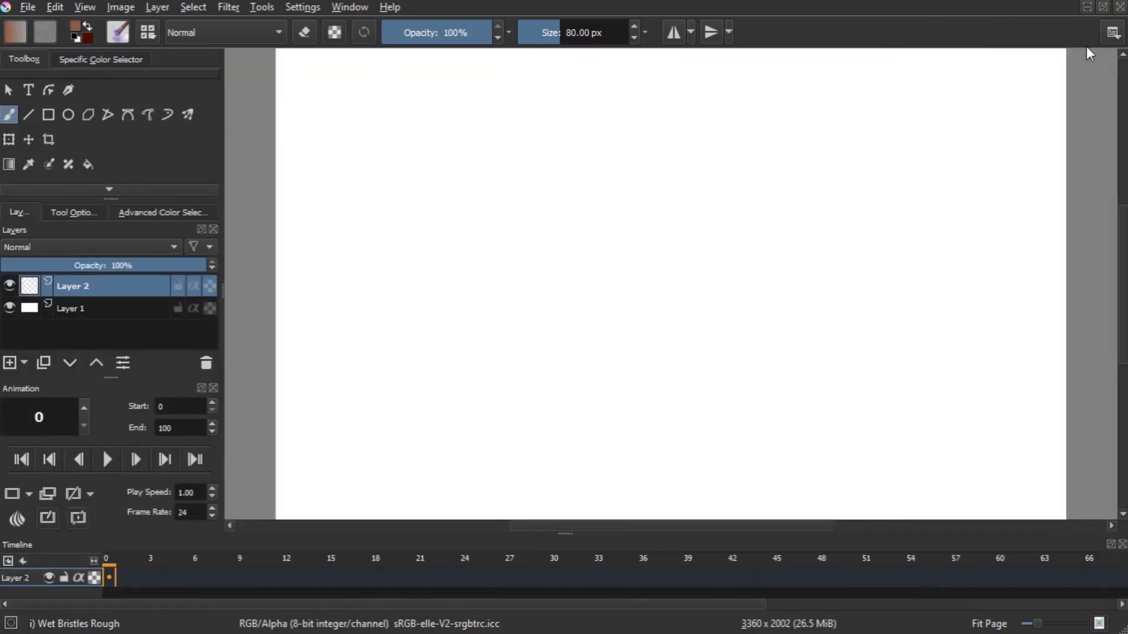
Try the Big_Paint workspace and follow it with the Big_Paint_2 workspace
{"action": "left_click", "coordinate": [1105, 38]}
{"action": "left_click", "coordinate": [975, 107]}
{"action": "left_click", "coordinate": [1033, 28]}
{"action": "left_click", "coordinate": [1113, 34]}
{"action": "left_click", "coordinate": [1017, 130]}
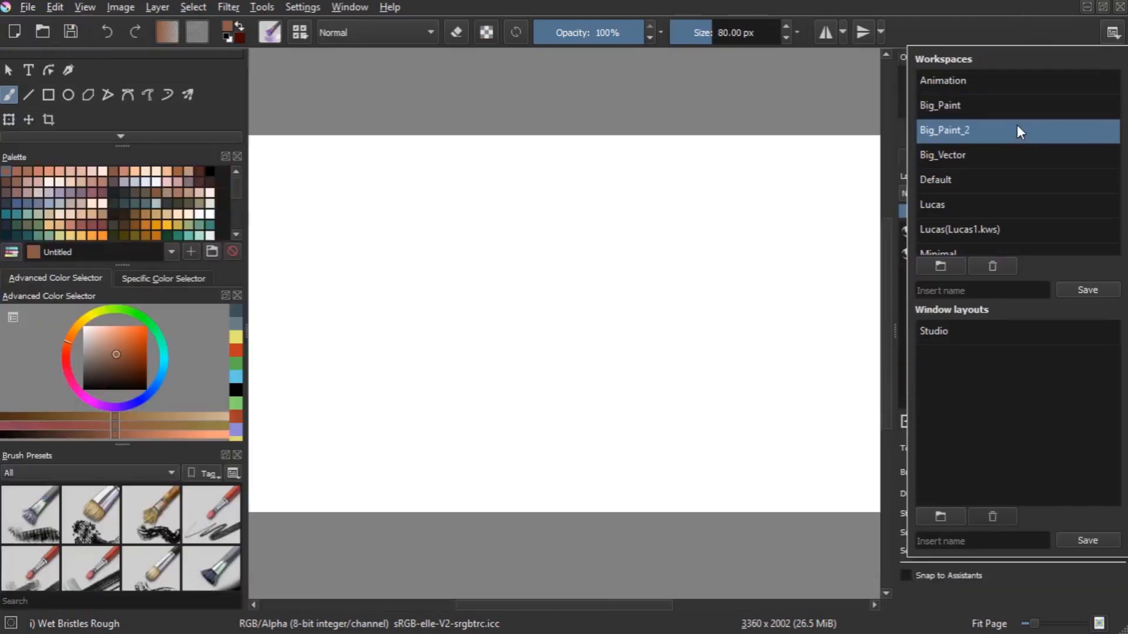
{"action": "left_click", "coordinate": [1001, 23]}
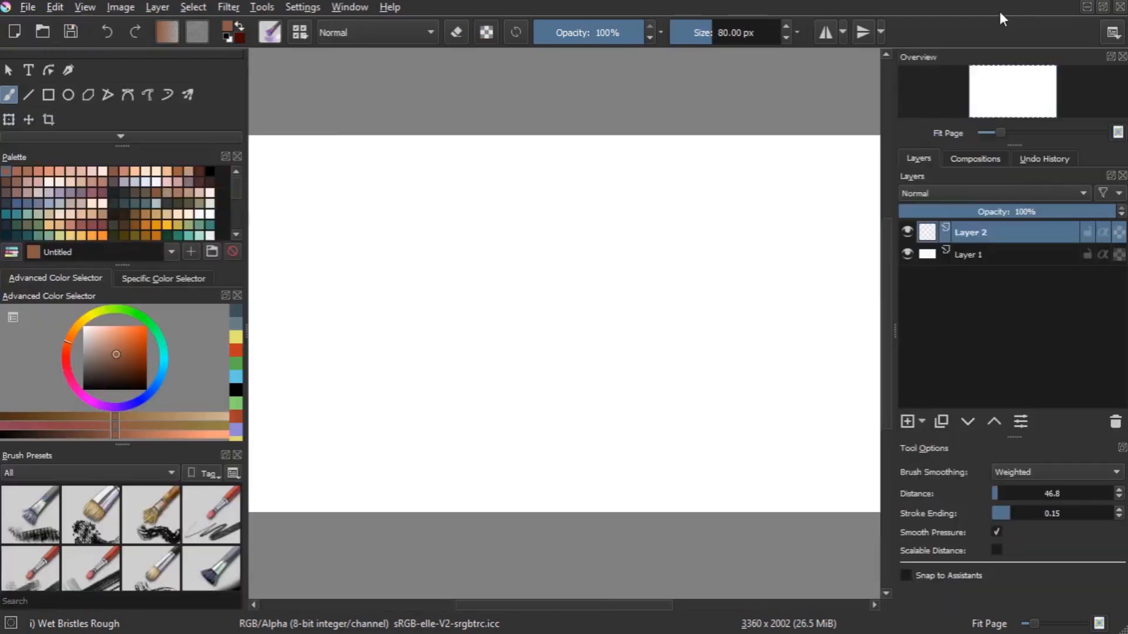
Change the interface to the Big_Vector workspace
{"action": "left_click", "coordinate": [1113, 33]}
{"action": "left_click", "coordinate": [970, 154]}
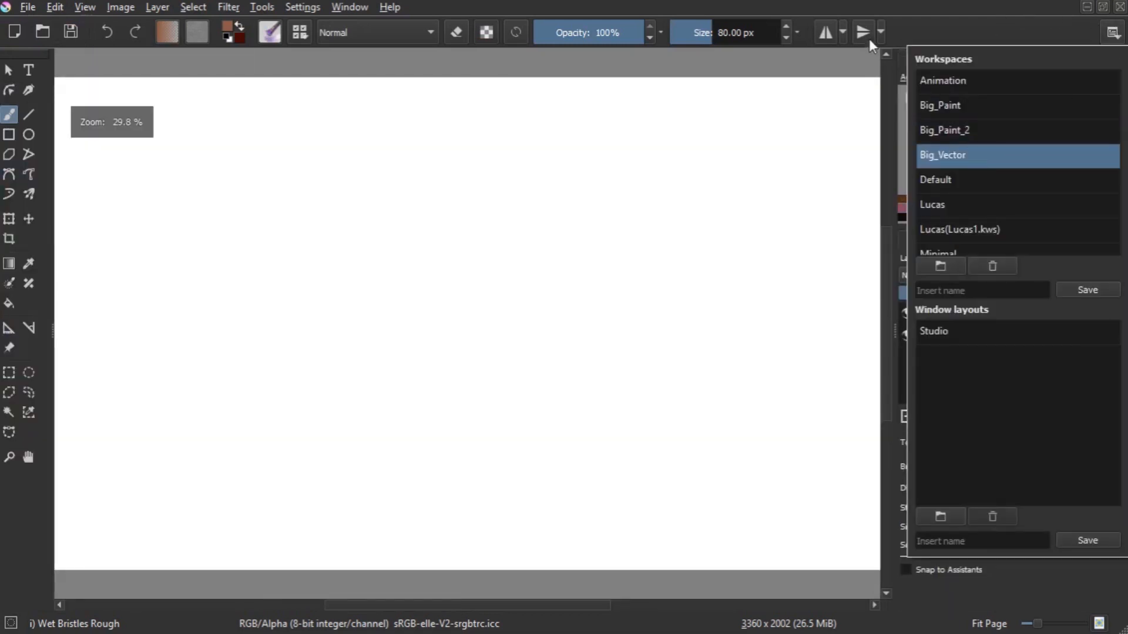
{"action": "left_click", "coordinate": [942, 32]}
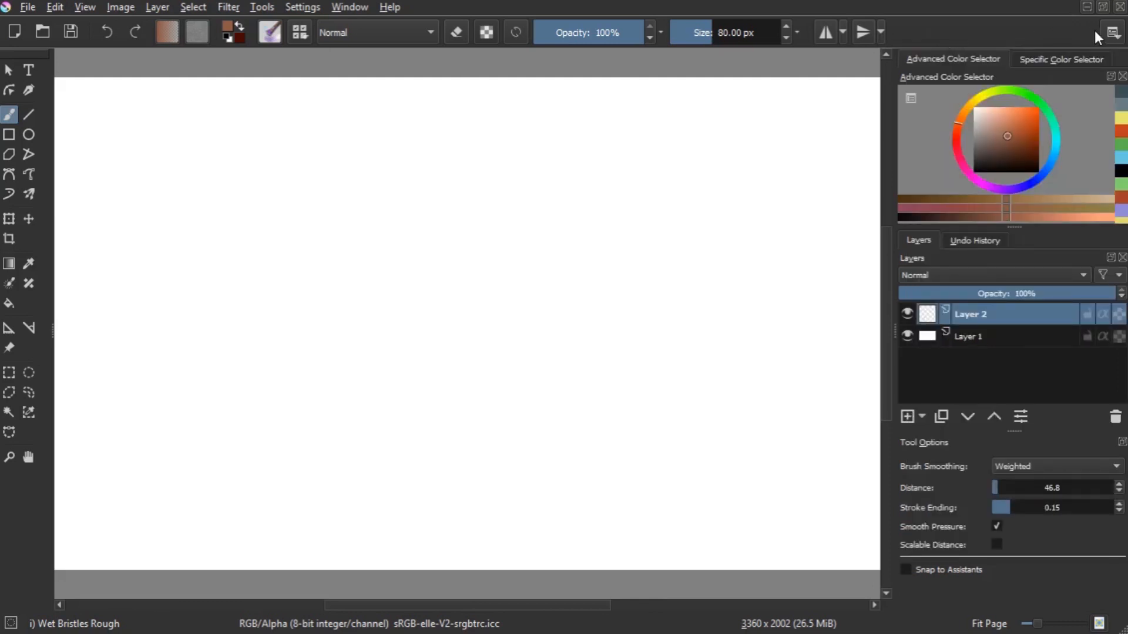
Return to the Animation workspace to view its timeline, and switch to the Default workspace
{"action": "left_click", "coordinate": [1113, 33]}
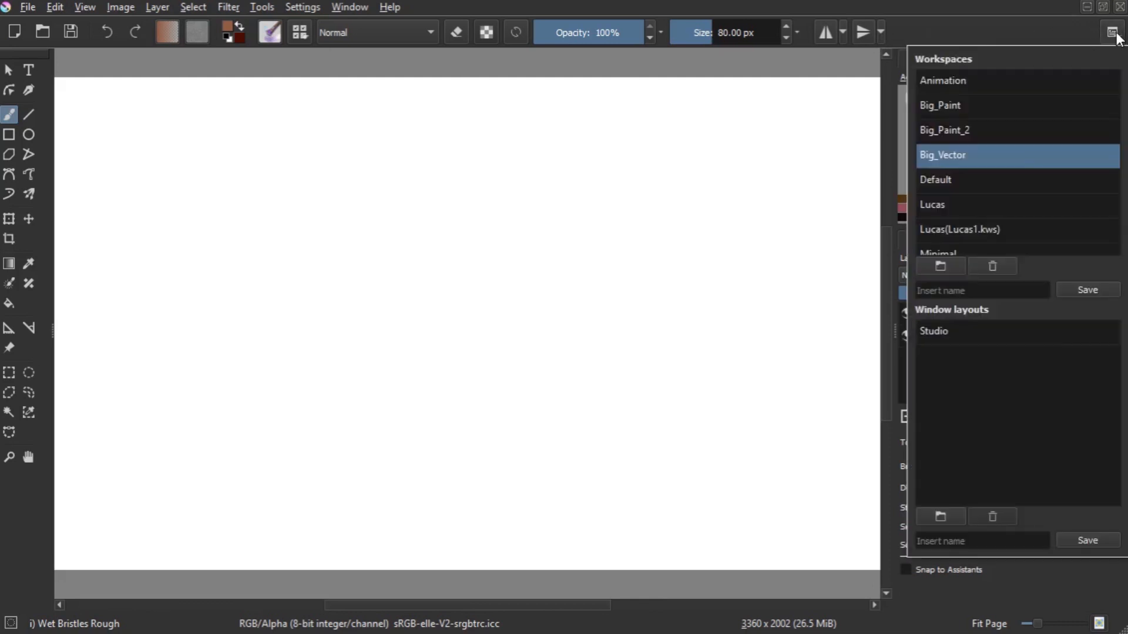
{"action": "left_click", "coordinate": [1006, 81]}
{"action": "left_click", "coordinate": [974, 35]}
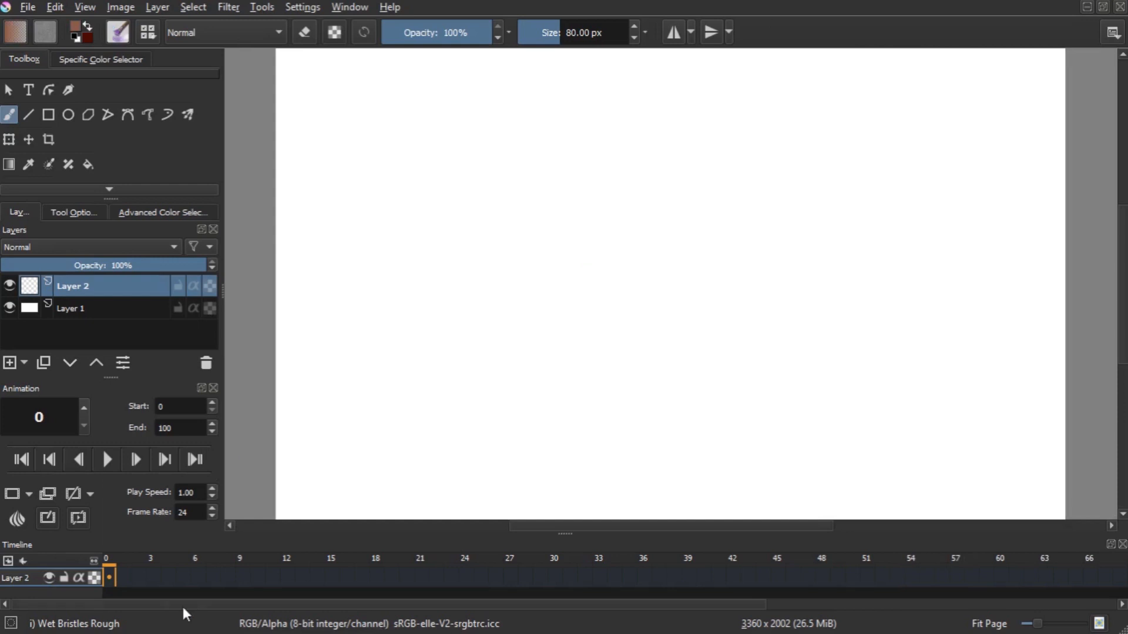
{"action": "left_click_drag", "start_coordinate": [158, 606], "coordinate": [113, 606]}
{"action": "left_click", "coordinate": [1114, 35]}
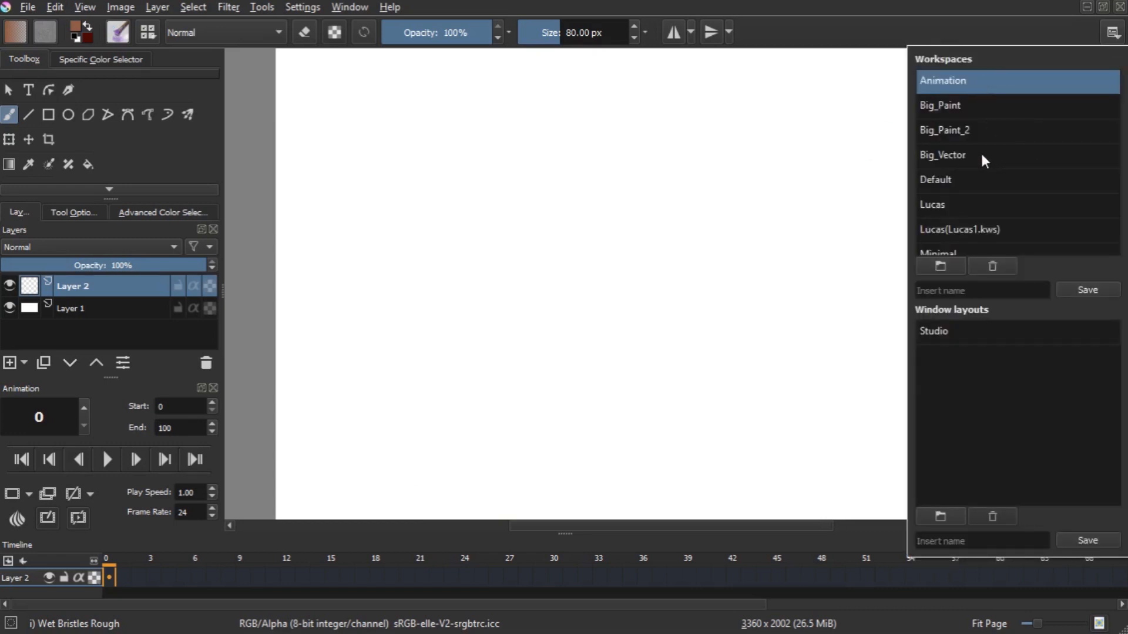
{"action": "left_click", "coordinate": [947, 180]}
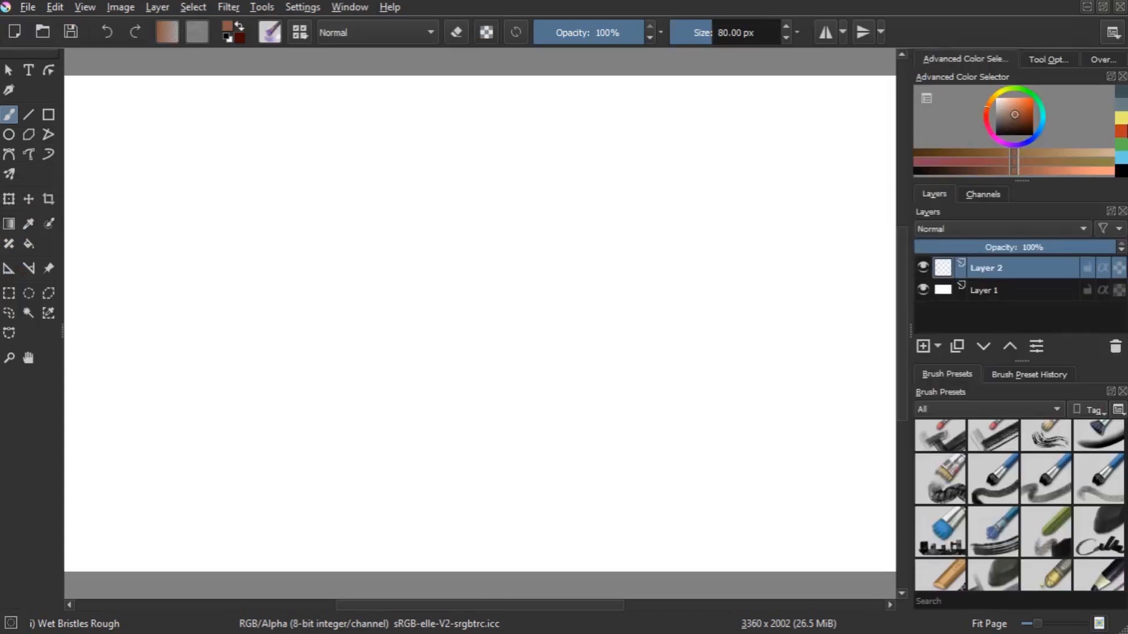
Load the personal custom workspace listed directly below Default and narrow its docker column to widen the canvas
{"action": "left_click", "coordinate": [1104, 42]}
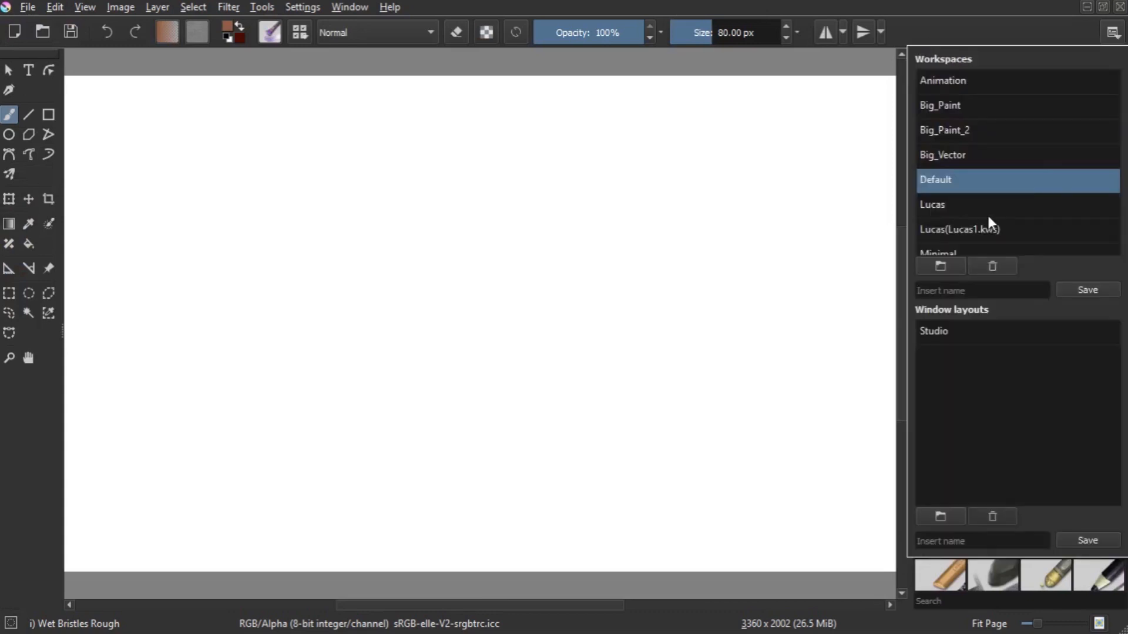
{"action": "left_click", "coordinate": [986, 217]}
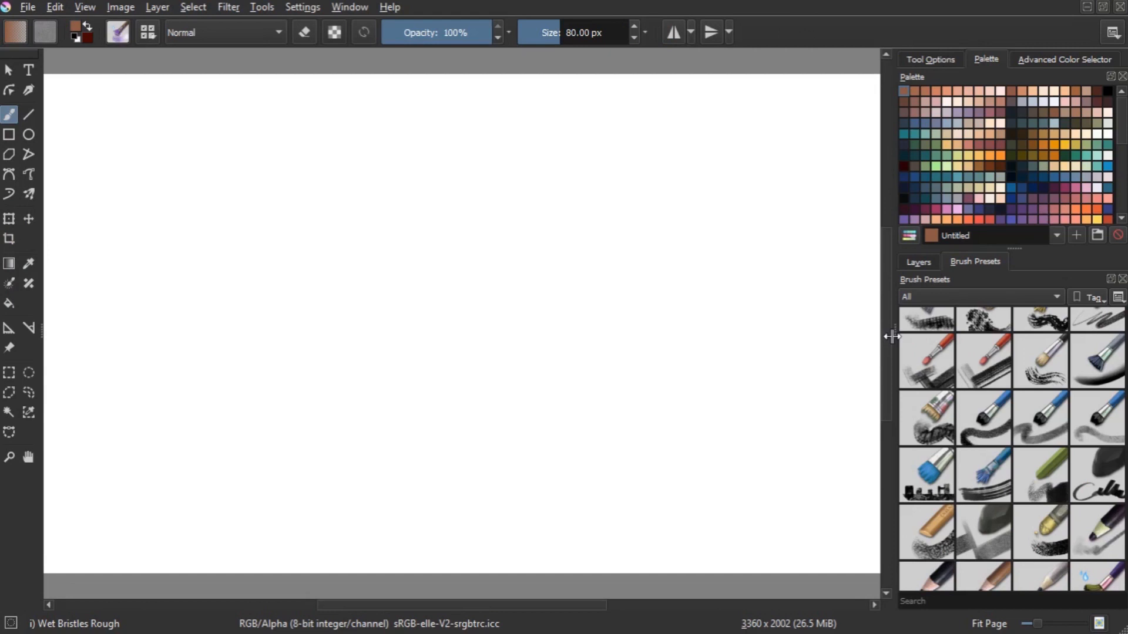
{"action": "left_click_drag", "start_coordinate": [894, 331], "coordinate": [914, 332]}
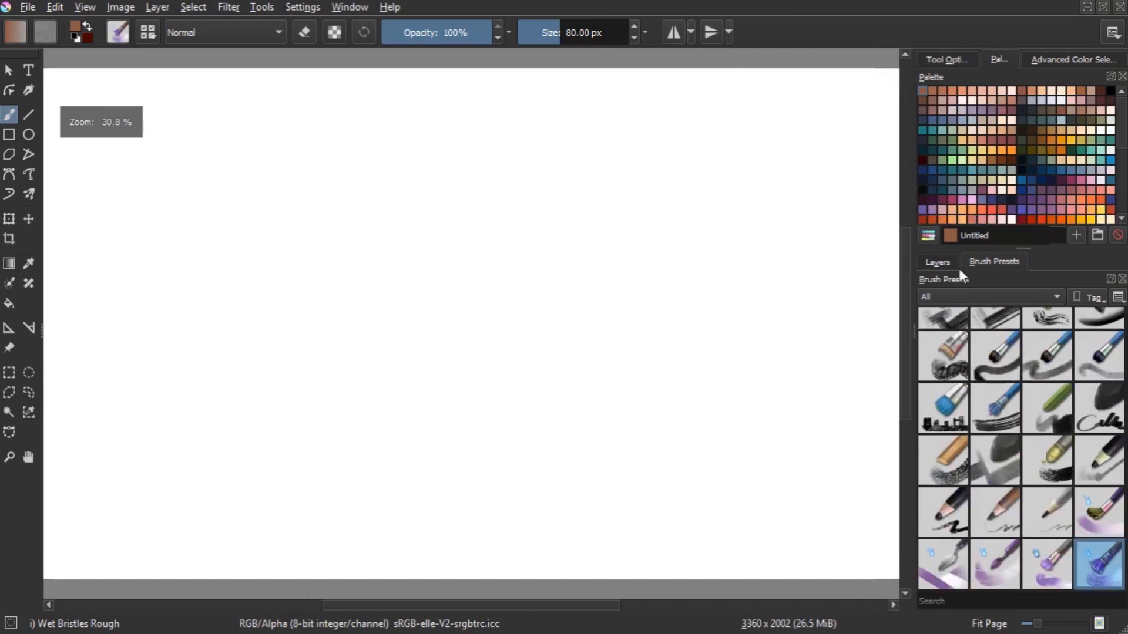
Look at the Layers docker and browse through the available brush presets
{"action": "left_click", "coordinate": [938, 262]}
{"action": "left_click", "coordinate": [993, 262]}
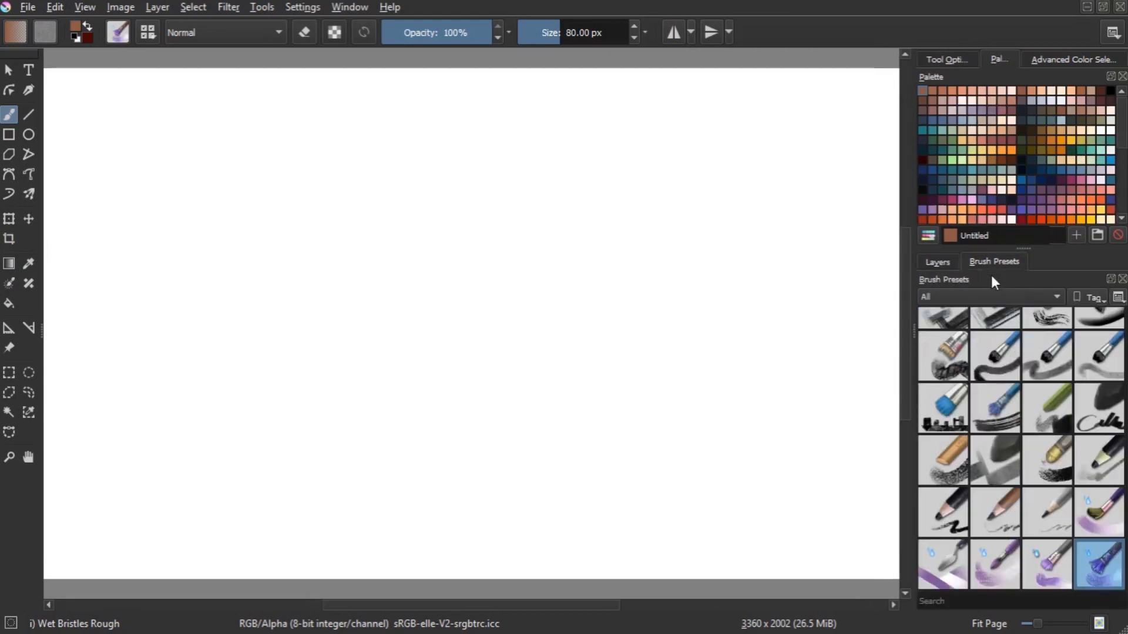
{"action": "scroll", "coordinate": [987, 426], "scroll_direction": "down", "scroll_amount": 10}
{"action": "scroll", "coordinate": [977, 440], "scroll_direction": "up", "scroll_amount": 10}
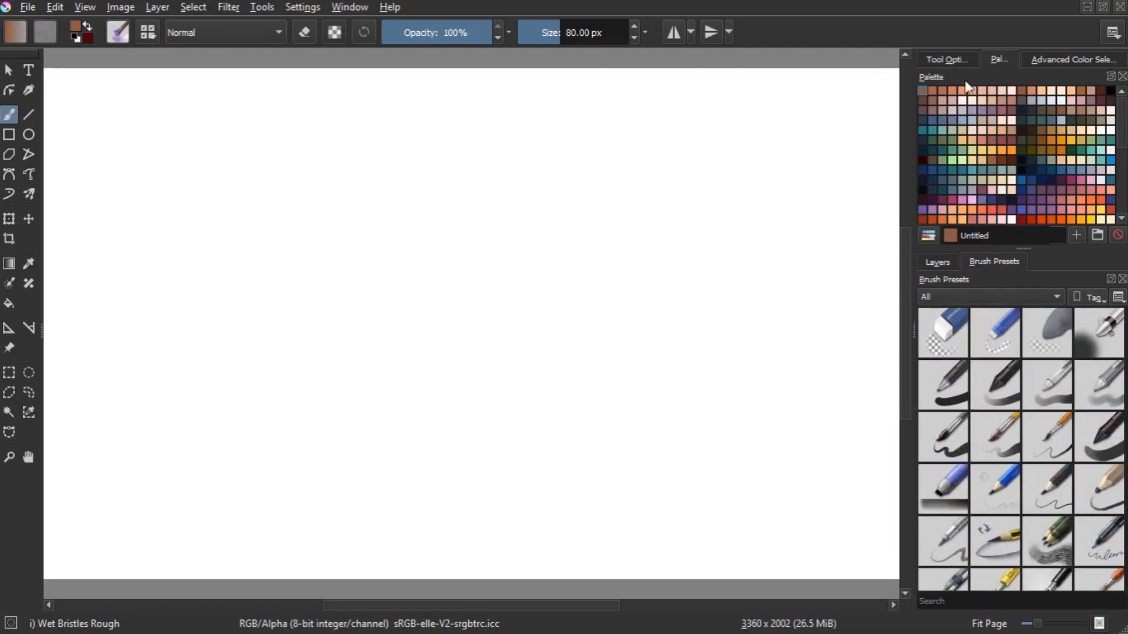
Bring up the Advanced Color Selector docker and reorder it between Tool Options and Palette
{"action": "left_click", "coordinate": [947, 59]}
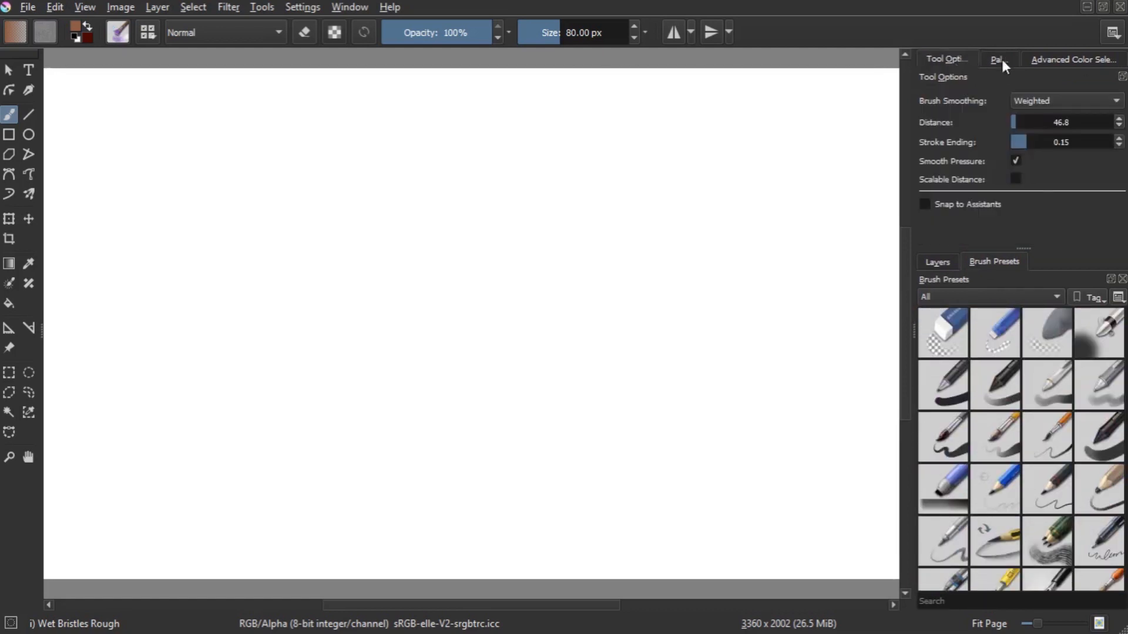
{"action": "left_click", "coordinate": [1002, 59]}
{"action": "left_click", "coordinate": [964, 61]}
{"action": "left_click", "coordinate": [997, 59]}
{"action": "left_click", "coordinate": [1055, 59]}
{"action": "left_click_drag", "start_coordinate": [1041, 59], "coordinate": [1006, 59]}
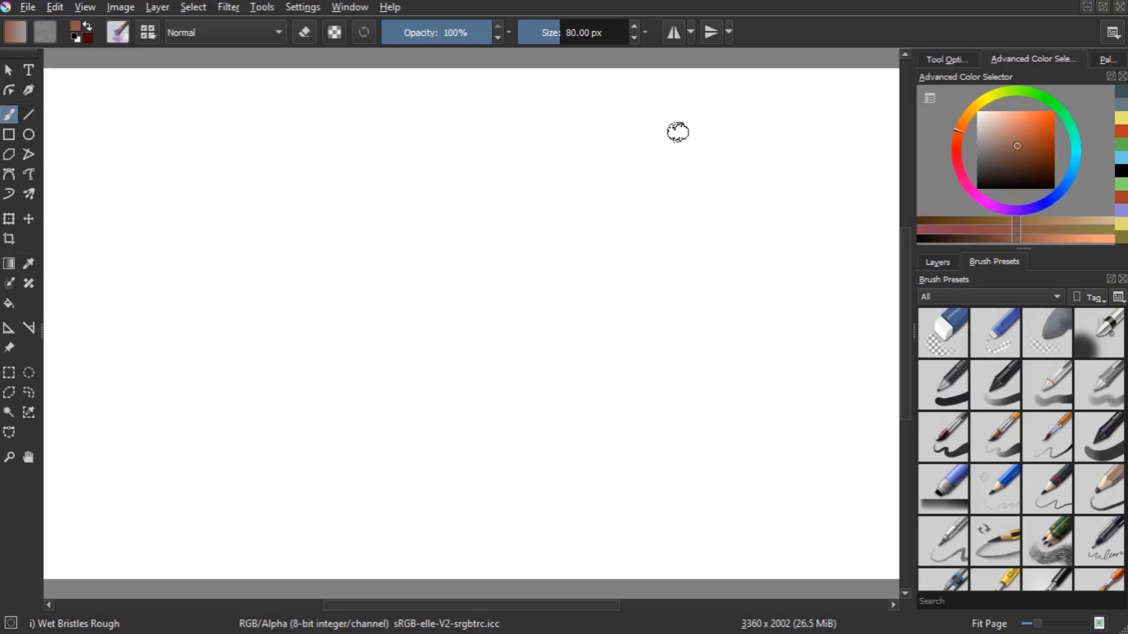
Choose the Pencil-2 brush preset and set the foreground color to a near-black tone
{"action": "left_click", "coordinate": [938, 263]}
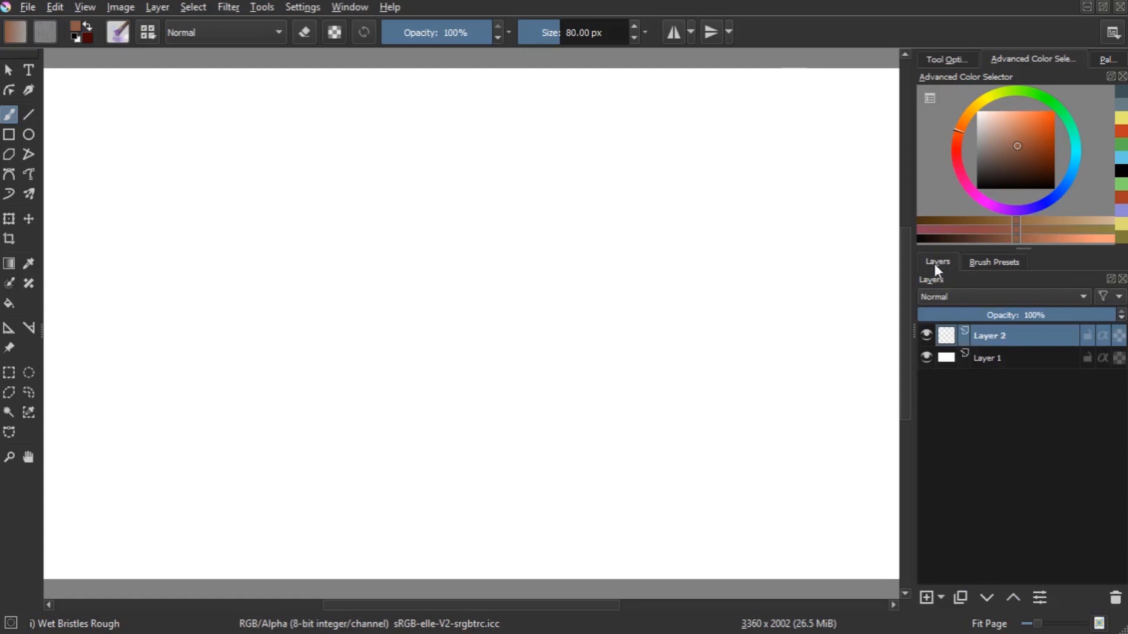
{"action": "left_click", "coordinate": [999, 267]}
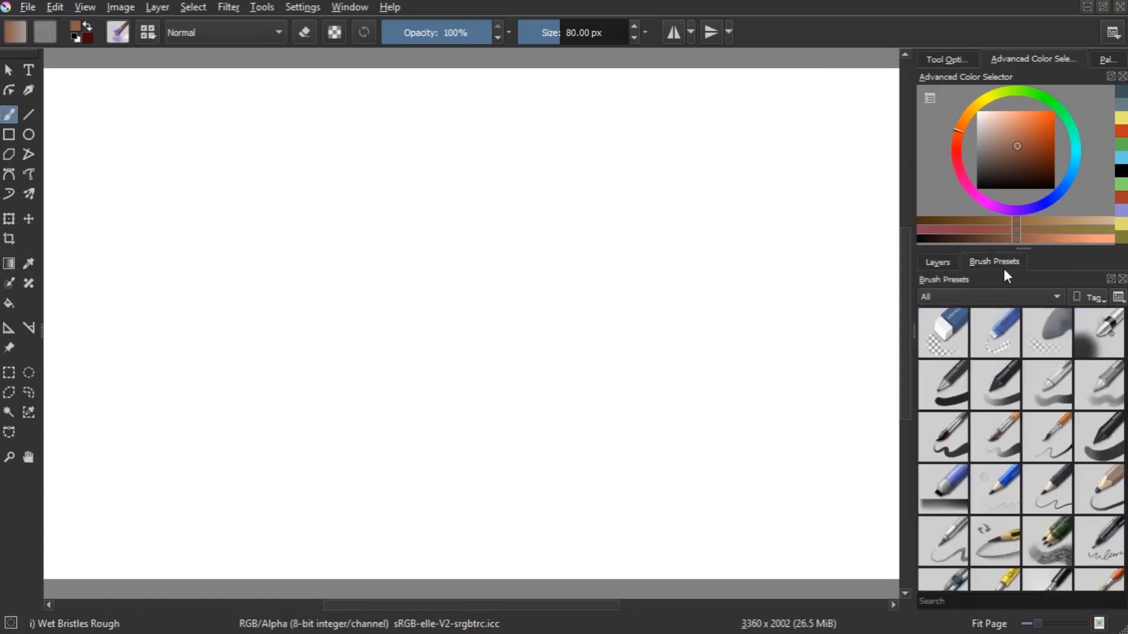
{"action": "left_click", "coordinate": [1046, 499]}
{"action": "mouse_move", "coordinate": [1002, 176]}
{"action": "left_mouse_down"}
{"action": "mouse_move", "coordinate": [960, 178]}
{"action": "mouse_move", "coordinate": [977, 172]}
{"action": "left_mouse_up"}
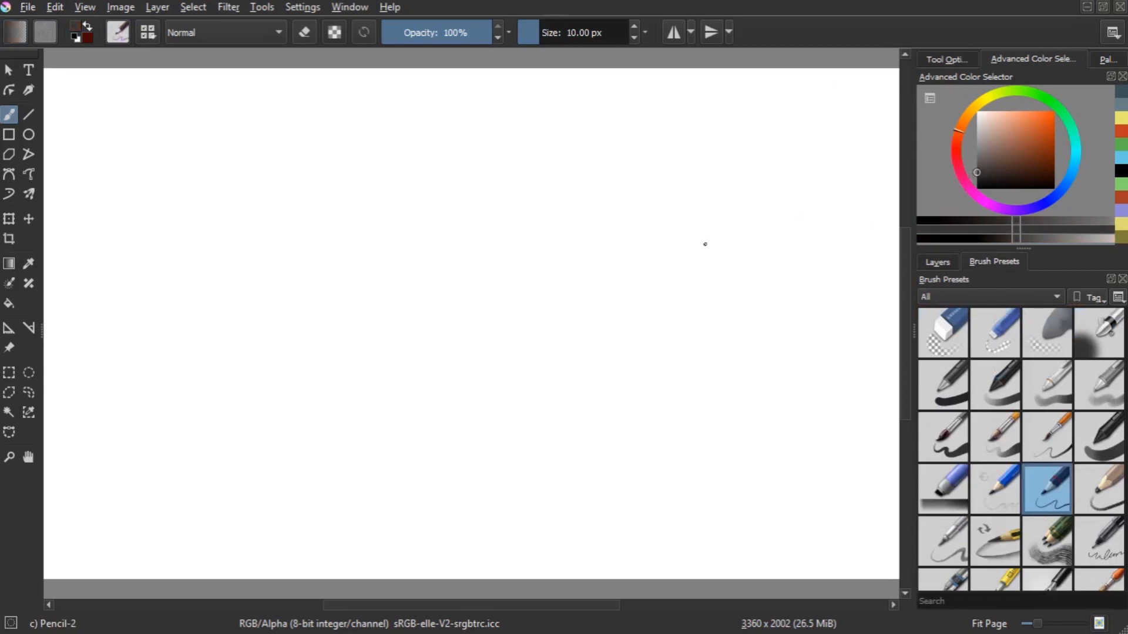
Clear a test stroke, and sketch two touching circles with hatched lower halves plus a U-shaped curve to their left
{"action": "key", "text": "plus"}
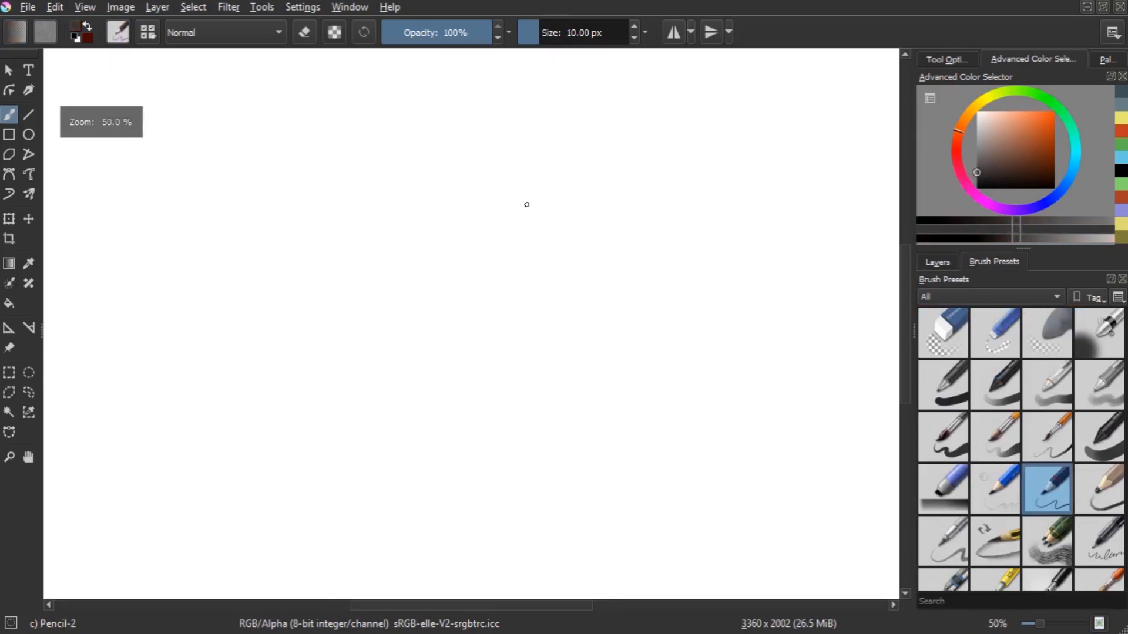
{"action": "mouse_move", "coordinate": [299, 221]}
{"action": "left_mouse_down"}
{"action": "mouse_move", "coordinate": [373, 283]}
{"action": "mouse_move", "coordinate": [433, 233]}
{"action": "mouse_move", "coordinate": [465, 248]}
{"action": "mouse_move", "coordinate": [494, 314]}
{"action": "mouse_move", "coordinate": [541, 297]}
{"action": "left_mouse_up"}
{"action": "key", "text": "Delete"}
{"action": "mouse_move", "coordinate": [414, 150]}
{"action": "left_mouse_down"}
{"action": "mouse_move", "coordinate": [440, 227]}
{"action": "mouse_move", "coordinate": [396, 174]}
{"action": "mouse_move", "coordinate": [411, 154]}
{"action": "left_mouse_up"}
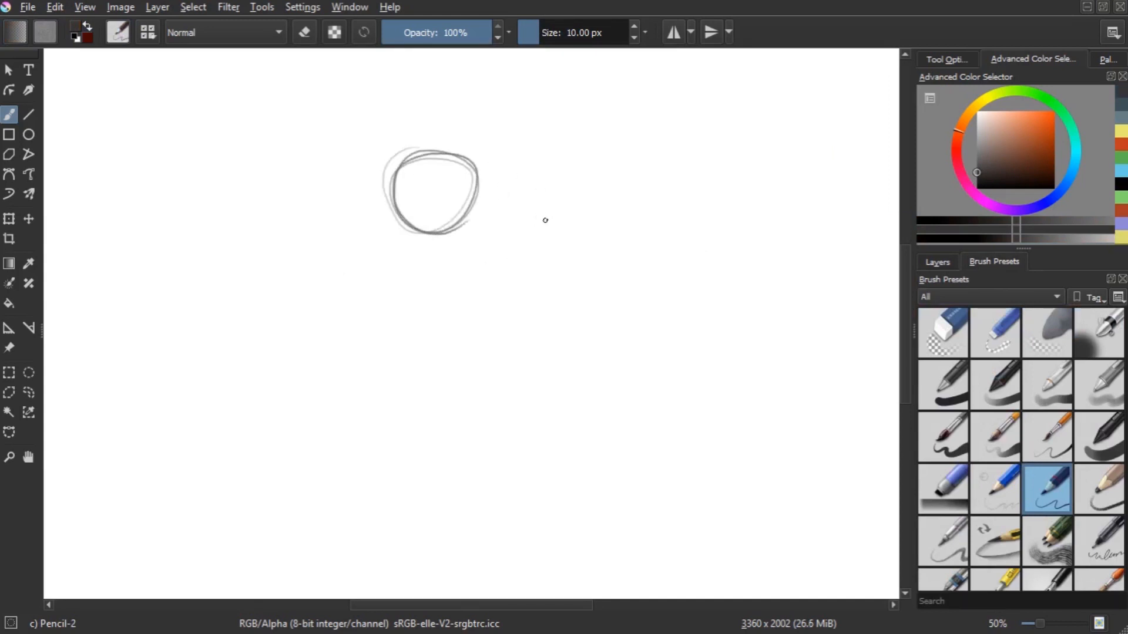
{"action": "mouse_move", "coordinate": [517, 192]}
{"action": "left_mouse_down"}
{"action": "mouse_move", "coordinate": [503, 279]}
{"action": "mouse_move", "coordinate": [541, 194]}
{"action": "mouse_move", "coordinate": [478, 266]}
{"action": "mouse_move", "coordinate": [583, 208]}
{"action": "left_mouse_up"}
{"action": "mouse_move", "coordinate": [477, 234]}
{"action": "left_mouse_down"}
{"action": "mouse_move", "coordinate": [487, 263]}
{"action": "mouse_move", "coordinate": [497, 240]}
{"action": "mouse_move", "coordinate": [506, 271]}
{"action": "mouse_move", "coordinate": [553, 238]}
{"action": "left_mouse_up"}
{"action": "mouse_move", "coordinate": [397, 176]}
{"action": "left_mouse_down"}
{"action": "mouse_move", "coordinate": [400, 207]}
{"action": "mouse_move", "coordinate": [421, 232]}
{"action": "mouse_move", "coordinate": [463, 187]}
{"action": "left_mouse_up"}
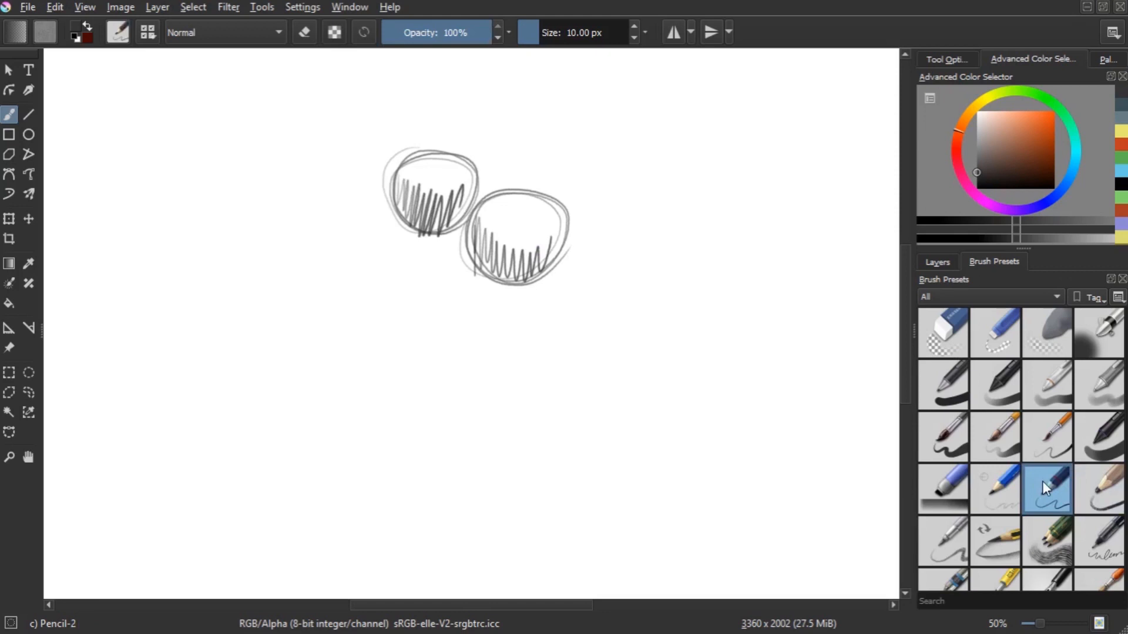
{"action": "mouse_move", "coordinate": [1043, 481]}
{"action": "mouse_move", "coordinate": [239, 163]}
{"action": "left_mouse_down"}
{"action": "mouse_move", "coordinate": [233, 236]}
{"action": "mouse_move", "coordinate": [266, 272]}
{"action": "mouse_move", "coordinate": [298, 236]}
{"action": "left_mouse_up"}
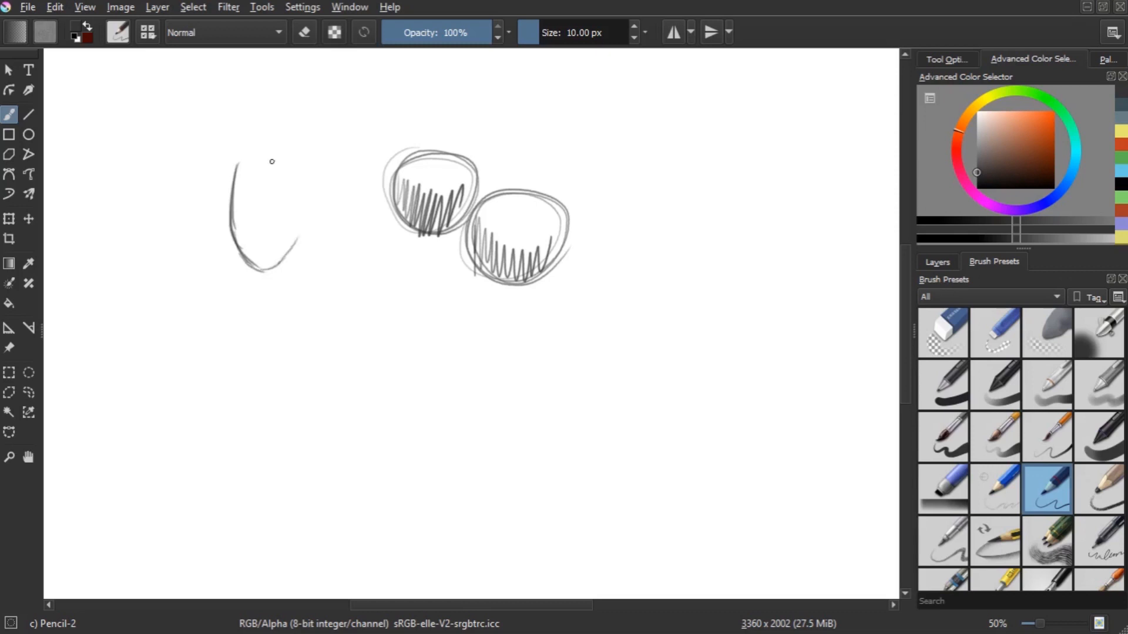
Scribble with Pencil-2 on the brush editor's scratchpad, clear the scratchpad and close the editor
{"action": "left_click", "coordinate": [149, 38]}
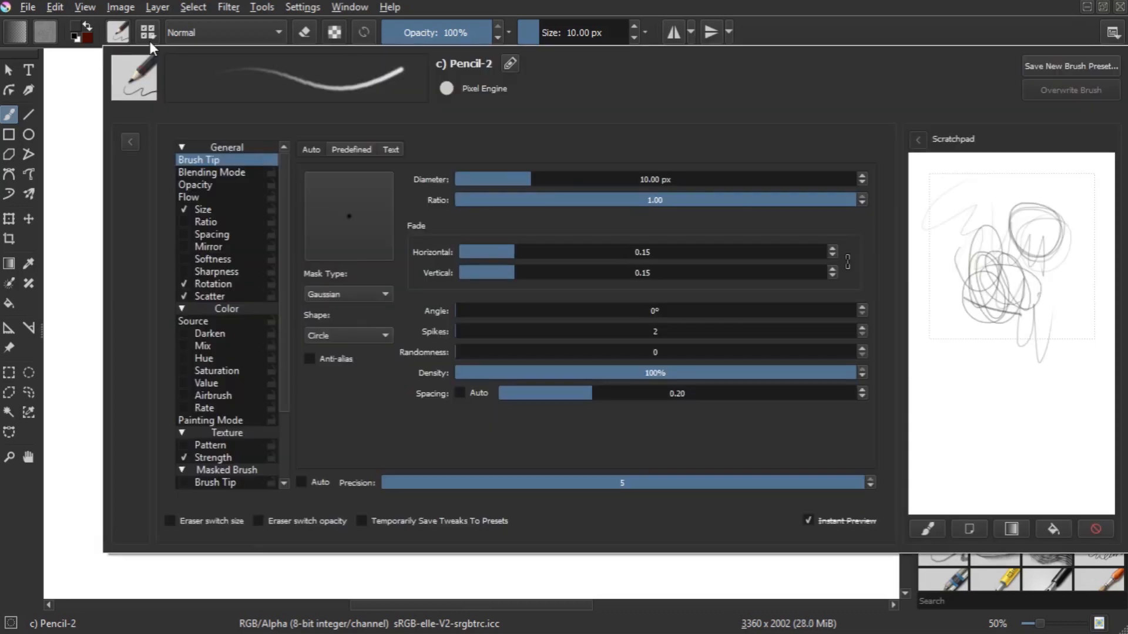
{"action": "mouse_move", "coordinate": [960, 184]}
{"action": "left_mouse_down"}
{"action": "mouse_move", "coordinate": [942, 227]}
{"action": "mouse_move", "coordinate": [966, 199]}
{"action": "mouse_move", "coordinate": [1065, 302]}
{"action": "mouse_move", "coordinate": [1057, 293]}
{"action": "left_mouse_up"}
{"action": "left_click", "coordinate": [1096, 529]}
{"action": "left_click", "coordinate": [75, 162]}
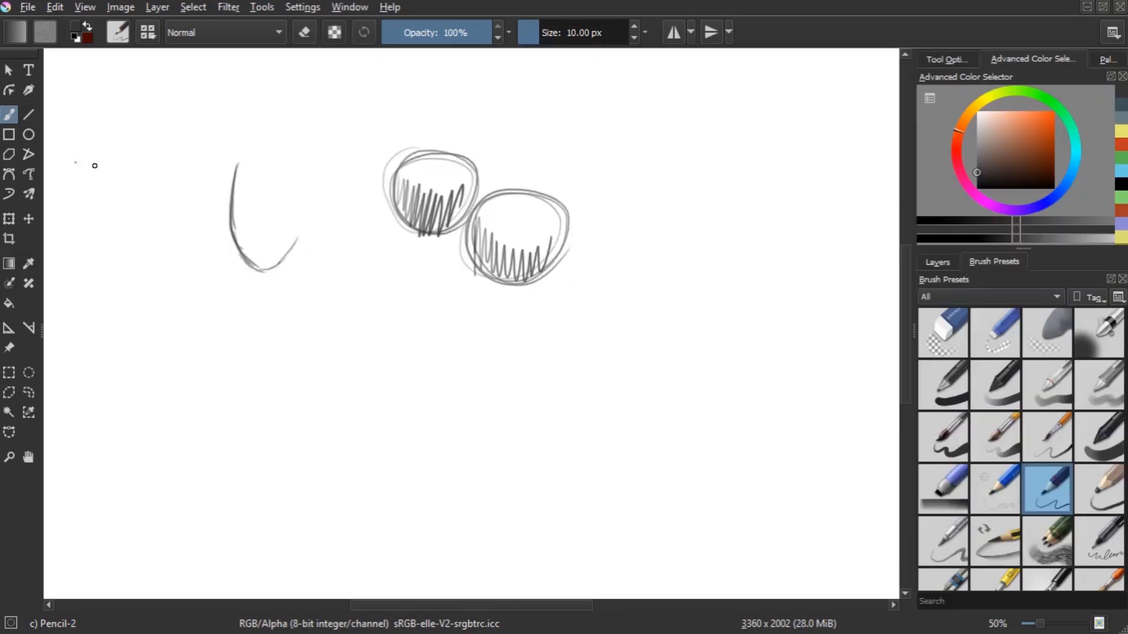
Pick the Blender Basic brush preset and smudge the pencil hatching inside both circles into soft shading
{"action": "scroll", "coordinate": [1069, 506], "scroll_direction": "down", "scroll_amount": 4}
{"action": "scroll", "coordinate": [1079, 465], "scroll_direction": "down", "scroll_amount": 8}
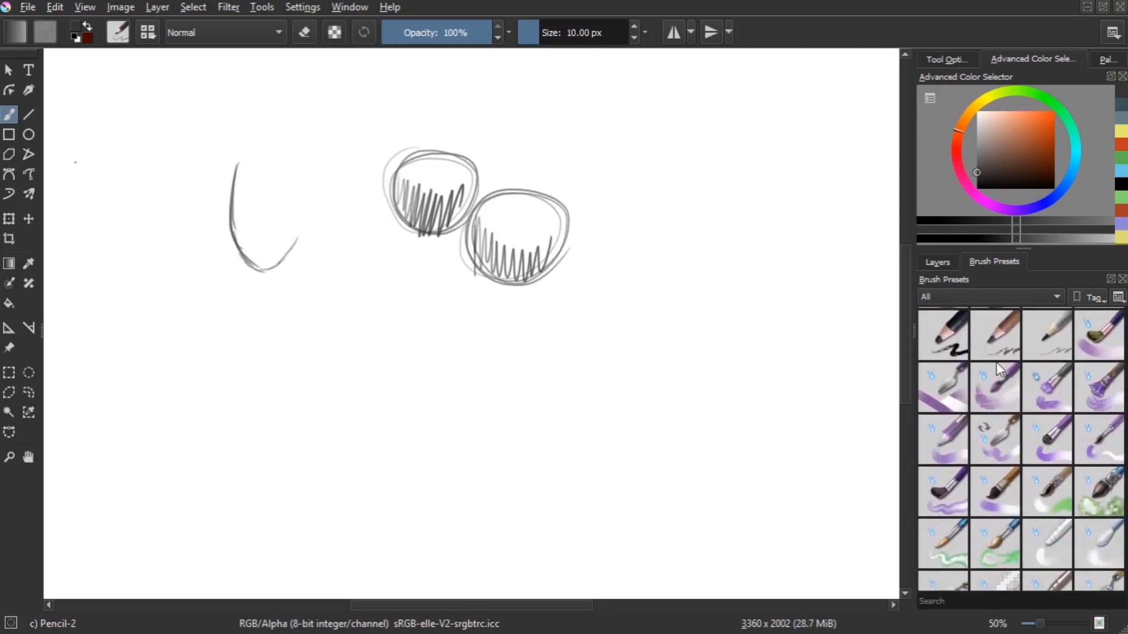
{"action": "scroll", "coordinate": [1042, 495], "scroll_direction": "down", "scroll_amount": 1}
{"action": "scroll", "coordinate": [1042, 496], "scroll_direction": "down", "scroll_amount": 2}
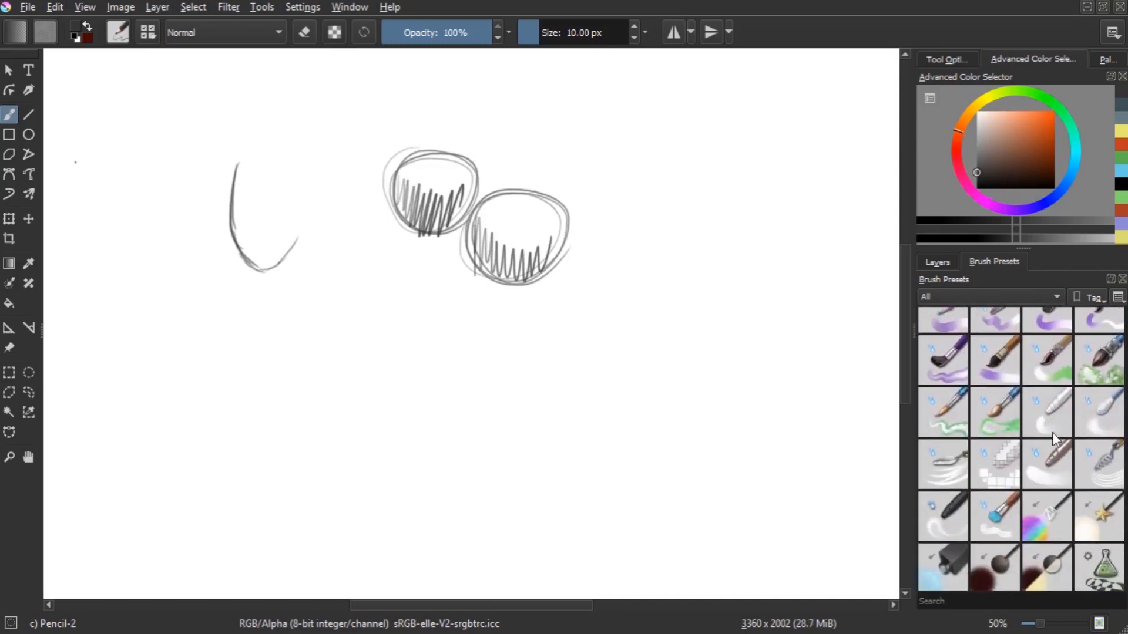
{"action": "left_click", "coordinate": [1047, 413]}
{"action": "mouse_move", "coordinate": [477, 212]}
{"action": "left_mouse_down"}
{"action": "mouse_move", "coordinate": [478, 251]}
{"action": "mouse_move", "coordinate": [496, 244]}
{"action": "mouse_move", "coordinate": [506, 270]}
{"action": "mouse_move", "coordinate": [545, 236]}
{"action": "mouse_move", "coordinate": [473, 224]}
{"action": "mouse_move", "coordinate": [453, 203]}
{"action": "mouse_move", "coordinate": [407, 208]}
{"action": "left_mouse_up"}
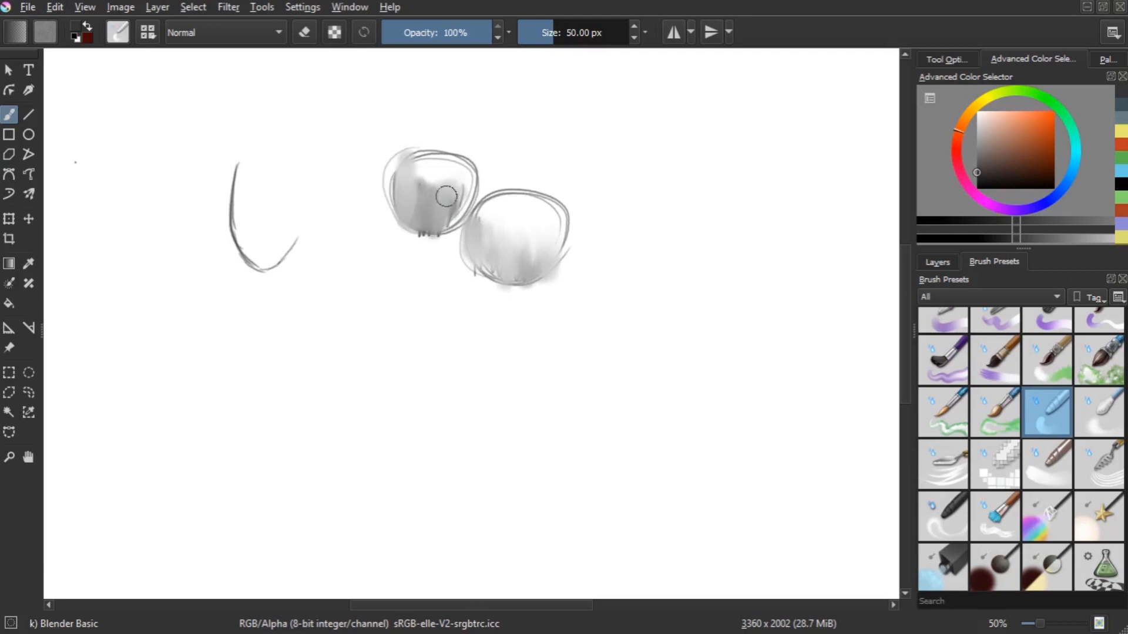
Undo the Blender Basic smudging on both circles to bring back the pencil hatching
{"action": "key", "text": "ctrl+z"}
{"action": "key", "text": "ctrl+z"}
{"action": "key", "text": "ctrl+z"}
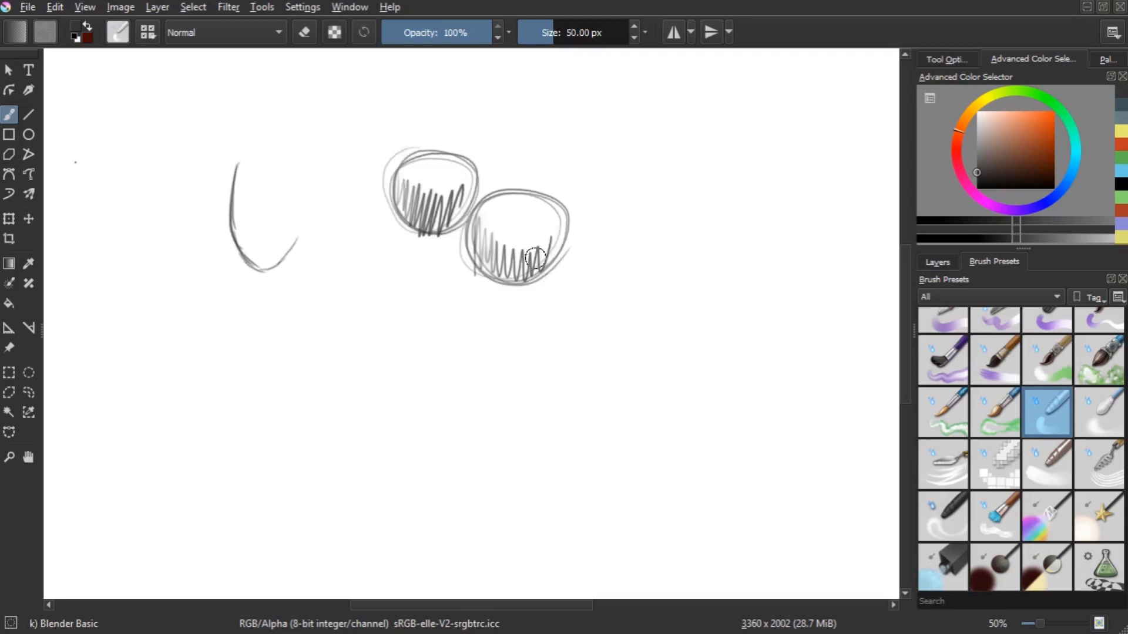
Pick the Blender Rake preset and smear the hatching of both circles with broad streaky strokes
{"action": "left_click", "coordinate": [1100, 464]}
{"action": "mouse_move", "coordinate": [493, 277]}
{"action": "left_mouse_down"}
{"action": "mouse_move", "coordinate": [518, 214]}
{"action": "mouse_move", "coordinate": [511, 197]}
{"action": "mouse_move", "coordinate": [479, 177]}
{"action": "mouse_move", "coordinate": [447, 223]}
{"action": "mouse_move", "coordinate": [434, 174]}
{"action": "mouse_move", "coordinate": [404, 238]}
{"action": "mouse_move", "coordinate": [415, 151]}
{"action": "left_mouse_up"}
{"action": "left_click_drag", "start_coordinate": [424, 191], "coordinate": [418, 250]}
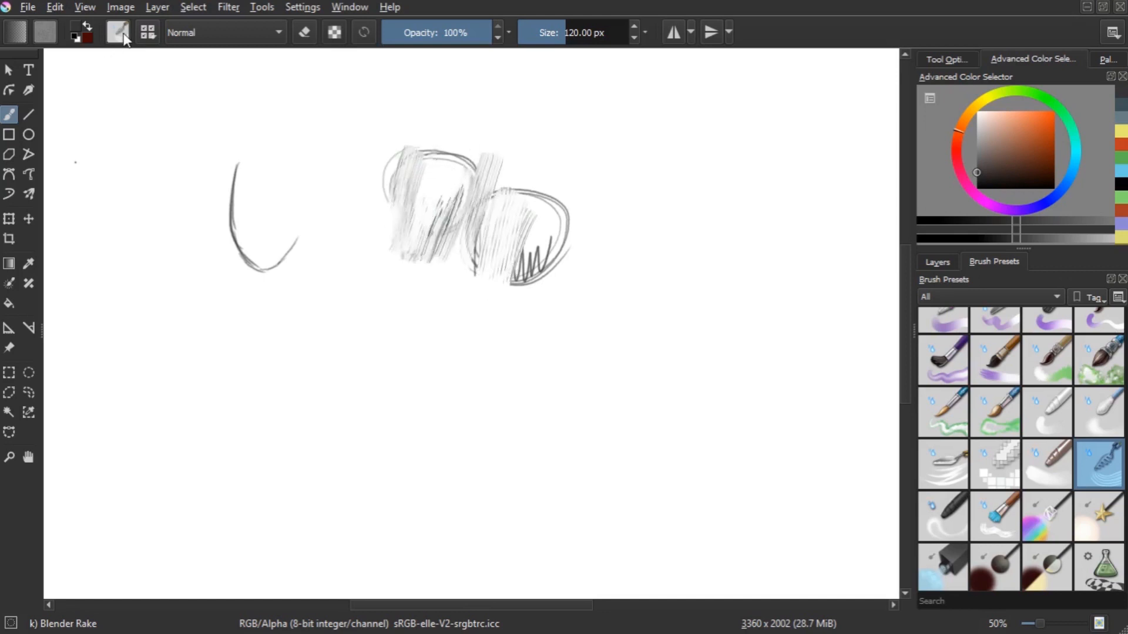
Change the Blender Rake brush tip to the predefined Hearts shape and close the brush editor
{"action": "left_click", "coordinate": [120, 34]}
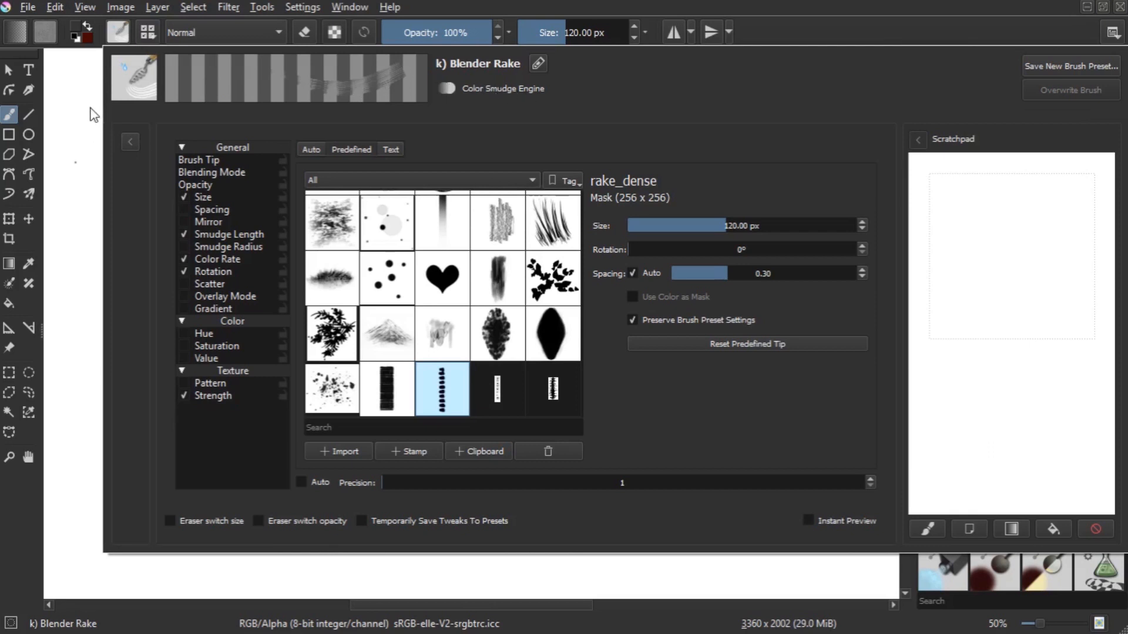
{"action": "left_click", "coordinate": [459, 291]}
{"action": "left_click", "coordinate": [101, 216]}
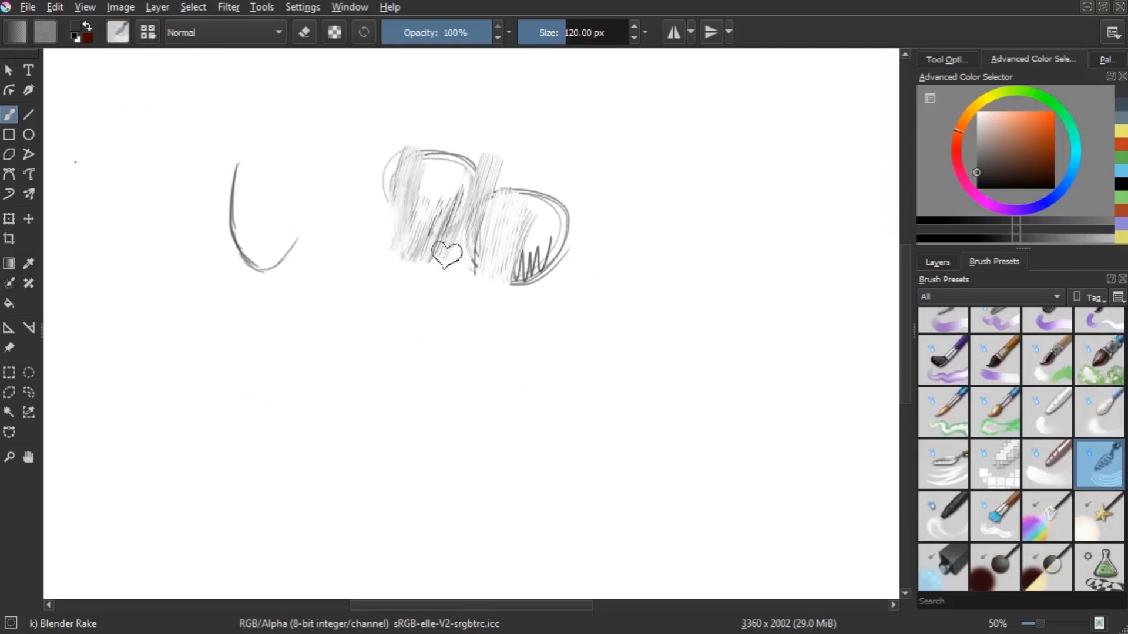
Undo all the Blender Rake smears across the two hatched circles
{"action": "key", "text": "ctrl+z"}
{"action": "key", "text": "ctrl+z"}
{"action": "key", "text": "ctrl+z"}
{"action": "key", "text": "ctrl+z"}
{"action": "key", "text": "ctrl+z"}
{"action": "key", "text": "ctrl+z"}
{"action": "key", "text": "ctrl+z"}
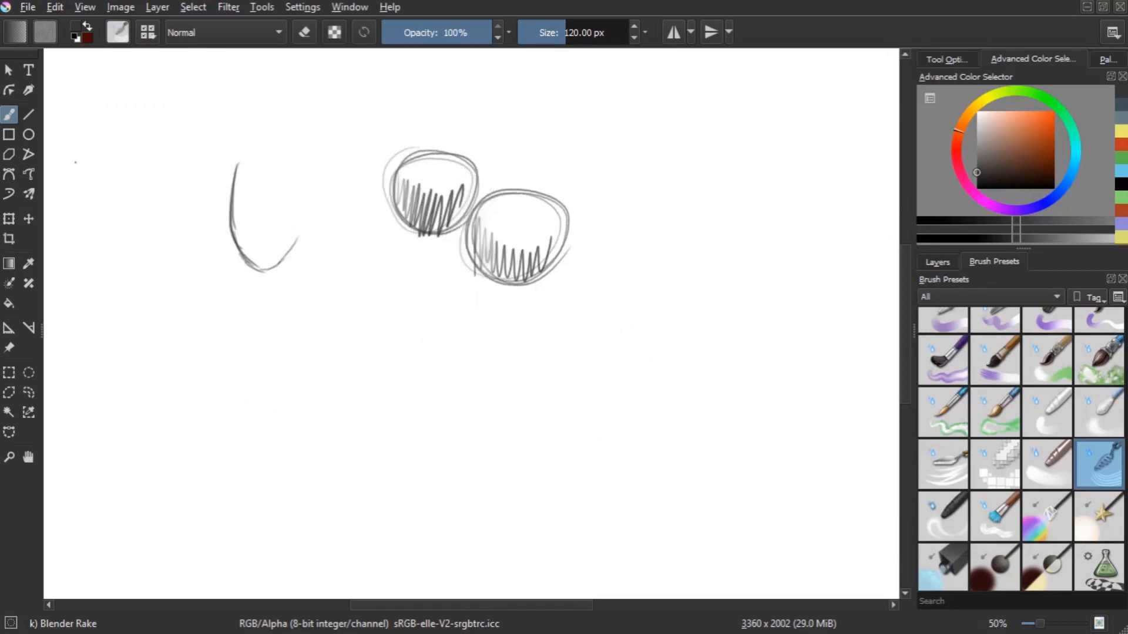
Try the heart-shaped tip on the hatched circles, undo the strokes, and check the brush tip settings in the brush editor
{"action": "mouse_move", "coordinate": [509, 270]}
{"action": "left_mouse_down"}
{"action": "mouse_move", "coordinate": [489, 156]}
{"action": "mouse_move", "coordinate": [448, 147]}
{"action": "mouse_move", "coordinate": [431, 227]}
{"action": "mouse_move", "coordinate": [425, 200]}
{"action": "mouse_move", "coordinate": [422, 223]}
{"action": "mouse_move", "coordinate": [438, 139]}
{"action": "mouse_move", "coordinate": [445, 288]}
{"action": "mouse_move", "coordinate": [432, 247]}
{"action": "left_mouse_up"}
{"action": "key", "text": "ctrl+z"}
{"action": "key", "text": "ctrl+z"}
{"action": "key", "text": "ctrl+z"}
{"action": "key", "text": "ctrl+z"}
{"action": "key", "text": "ctrl+z"}
{"action": "key", "text": "ctrl+z"}
{"action": "left_click", "coordinate": [117, 32]}
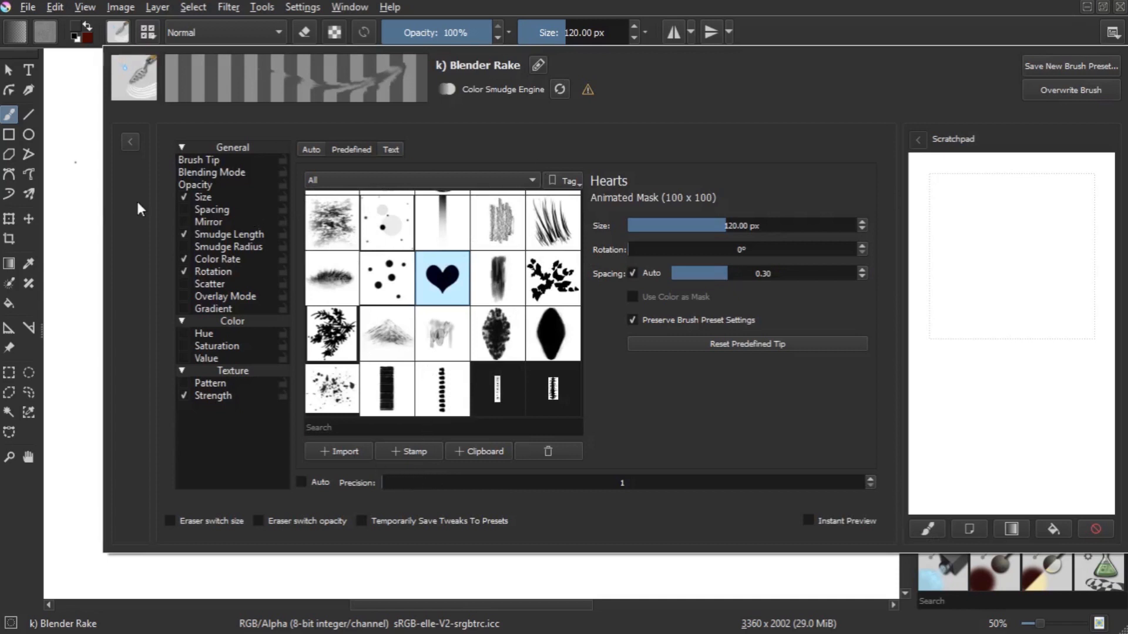
{"action": "left_click", "coordinate": [80, 202]}
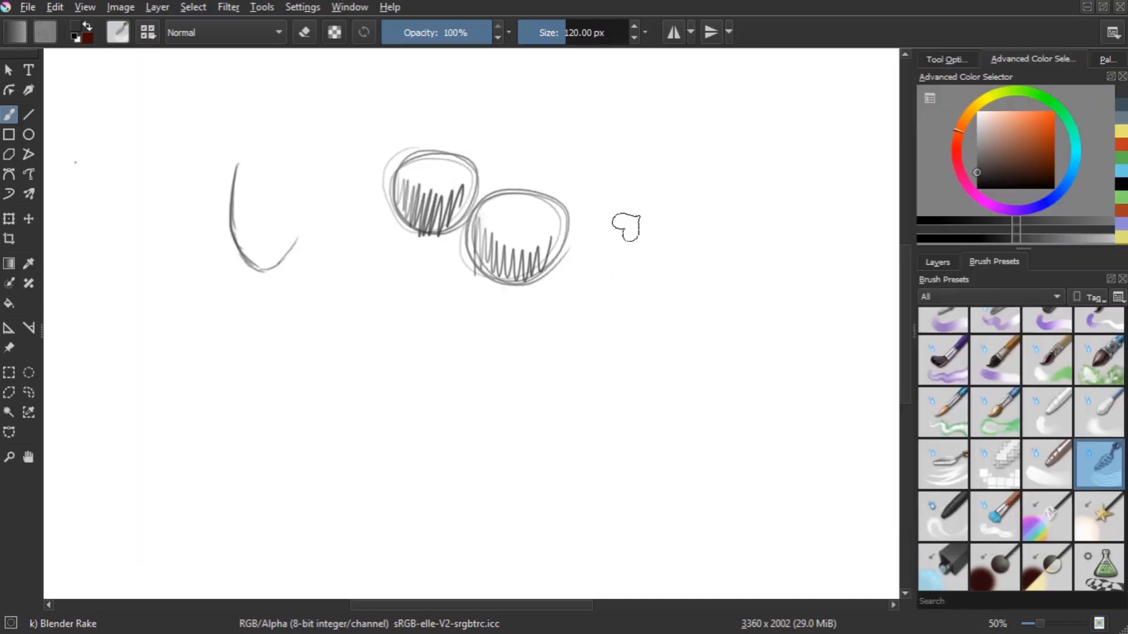
Choose the Pencil-2 preset and sketch a round head with two oval eyes in the empty area right of the hatched circles
{"action": "scroll", "coordinate": [1058, 499], "scroll_direction": "up", "scroll_amount": 2}
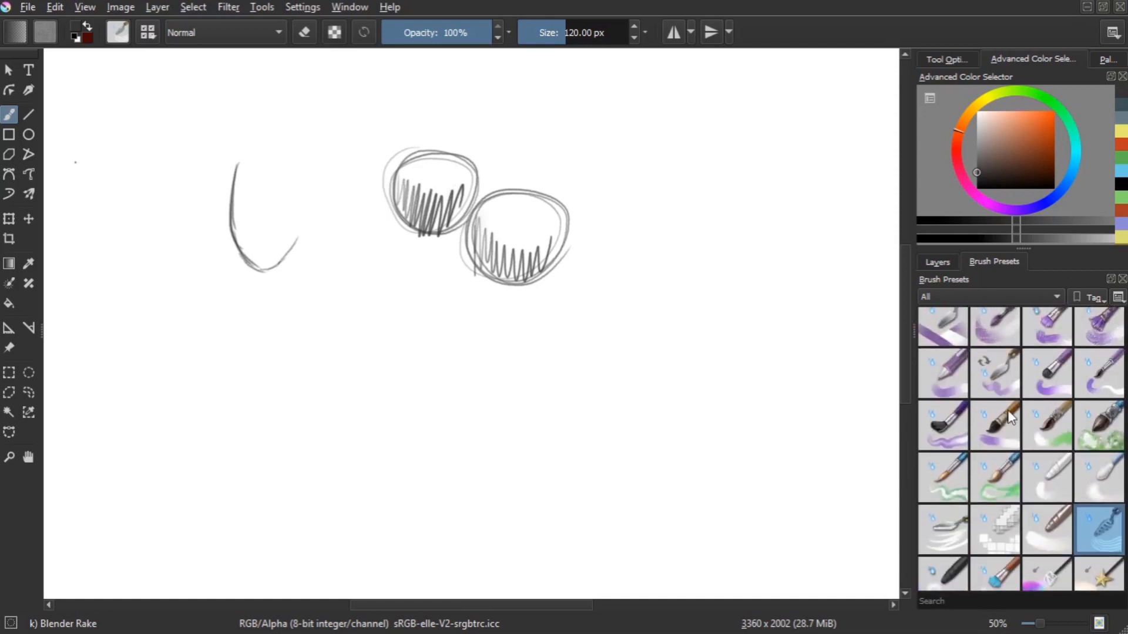
{"action": "mouse_move", "coordinate": [993, 404]}
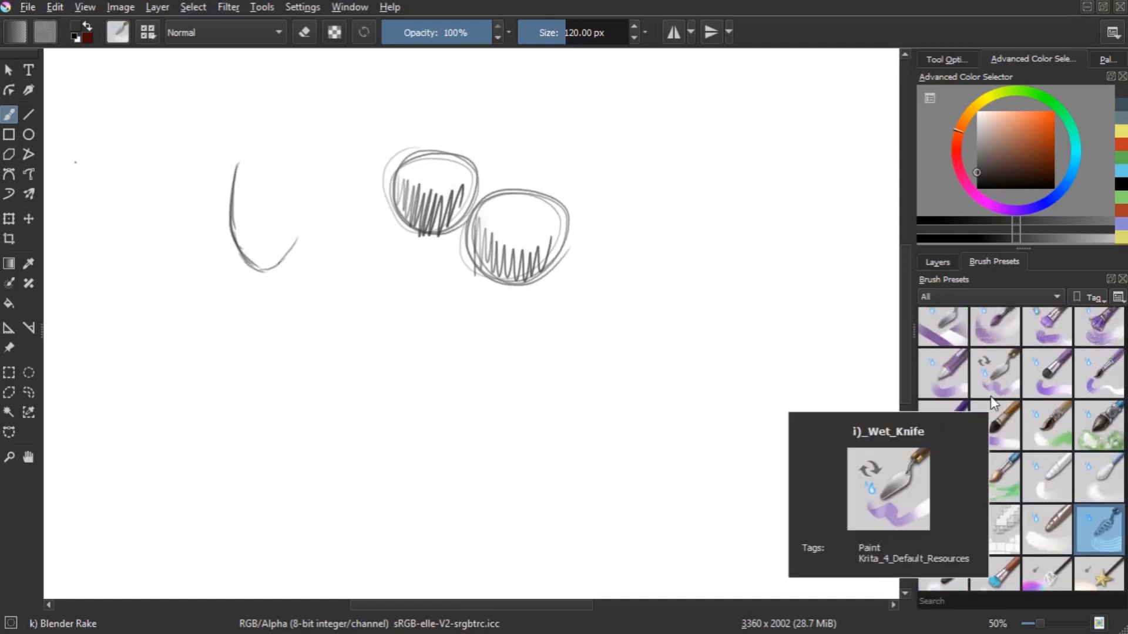
{"action": "scroll", "coordinate": [1073, 351], "scroll_direction": "up", "scroll_amount": 4}
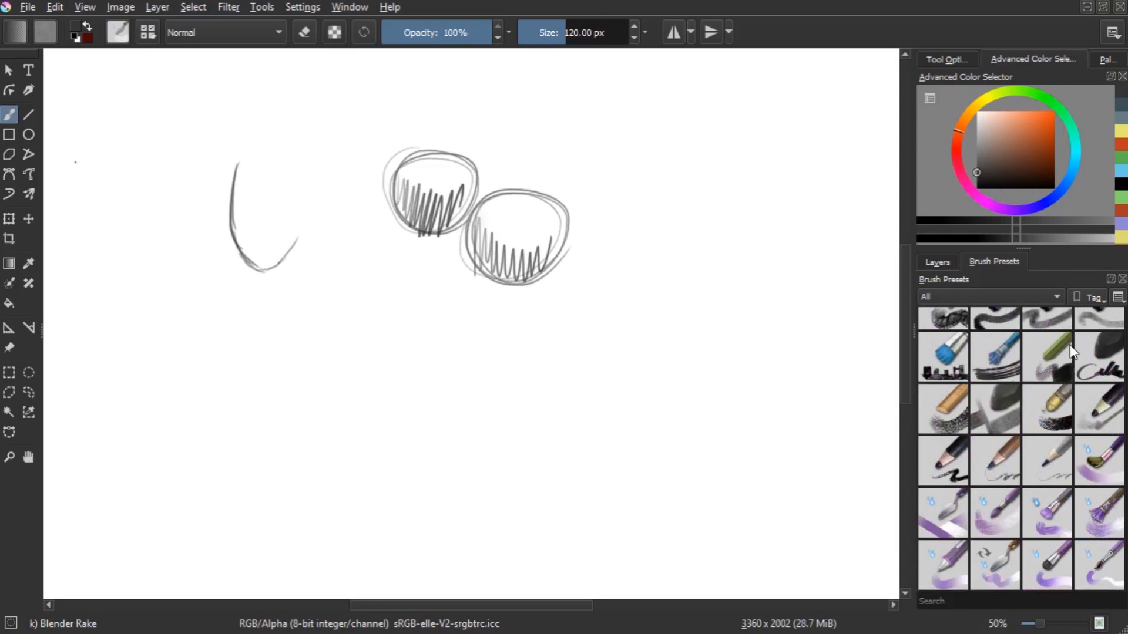
{"action": "scroll", "coordinate": [1073, 351], "scroll_direction": "up", "scroll_amount": 5}
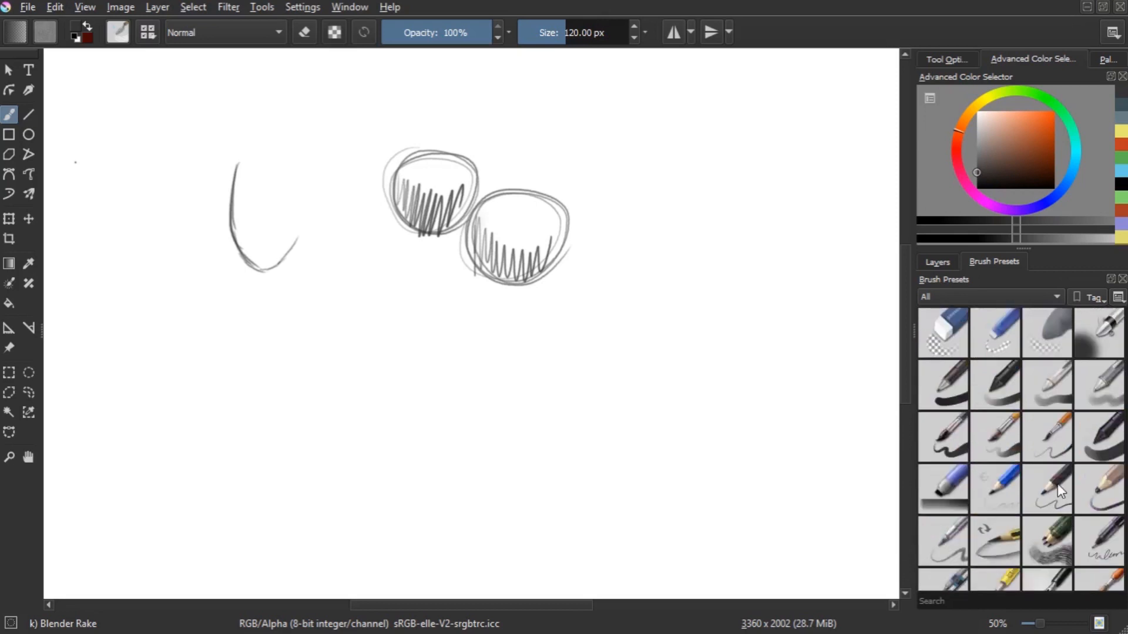
{"action": "left_click", "coordinate": [1047, 488]}
{"action": "left_click_drag", "start_coordinate": [731, 251], "coordinate": [597, 247]}
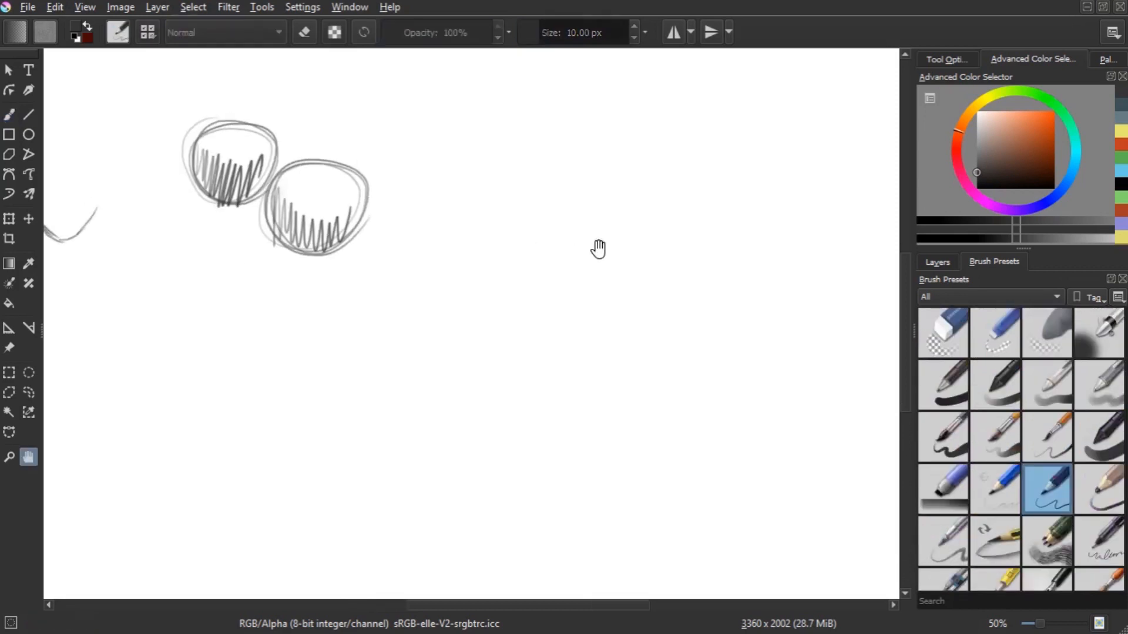
{"action": "mouse_move", "coordinate": [640, 179]}
{"action": "left_mouse_down"}
{"action": "mouse_move", "coordinate": [577, 259]}
{"action": "mouse_move", "coordinate": [692, 203]}
{"action": "mouse_move", "coordinate": [682, 295]}
{"action": "mouse_move", "coordinate": [598, 173]}
{"action": "mouse_move", "coordinate": [708, 246]}
{"action": "mouse_move", "coordinate": [604, 205]}
{"action": "mouse_move", "coordinate": [653, 212]}
{"action": "left_mouse_up"}
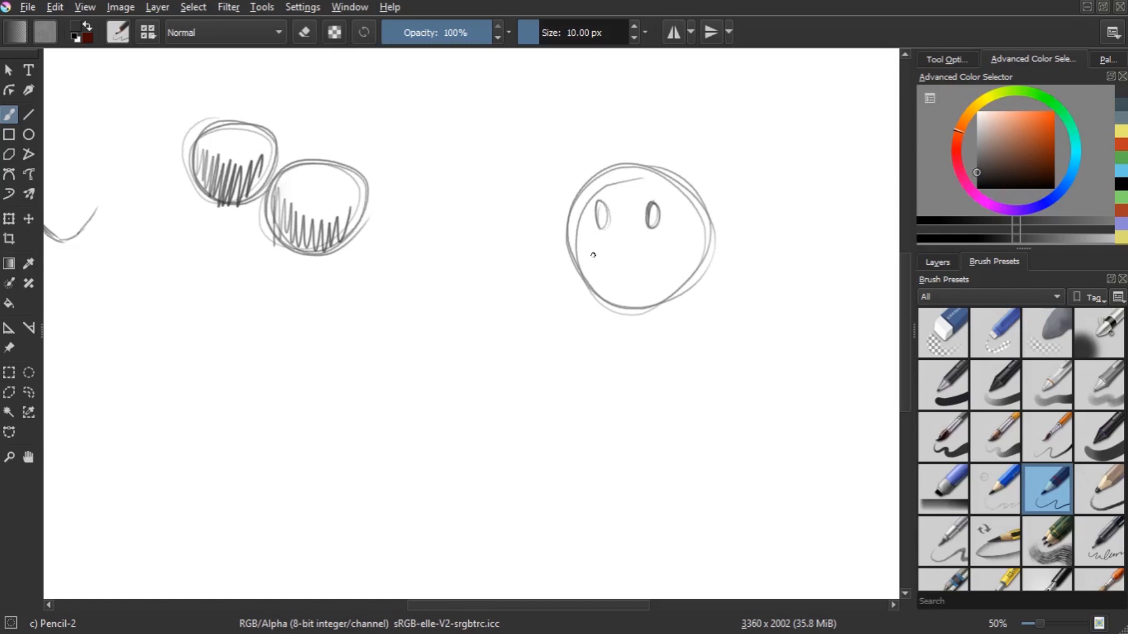
Sketch a wide smile, an oval nose and curved eyebrows on the round face
{"action": "mouse_move", "coordinate": [584, 242]}
{"action": "left_mouse_down"}
{"action": "mouse_move", "coordinate": [628, 267]}
{"action": "mouse_move", "coordinate": [679, 255]}
{"action": "left_mouse_up"}
{"action": "mouse_move", "coordinate": [613, 243]}
{"action": "left_mouse_down"}
{"action": "mouse_move", "coordinate": [597, 208]}
{"action": "mouse_move", "coordinate": [677, 205]}
{"action": "left_mouse_up"}
{"action": "left_click_drag", "start_coordinate": [586, 205], "coordinate": [616, 183]}
Pick the Distort Move preset and reshape the face's mouth, jaw and outline, varying the brush size up to about 192 px
{"action": "scroll", "coordinate": [1059, 518], "scroll_direction": "down", "scroll_amount": 10}
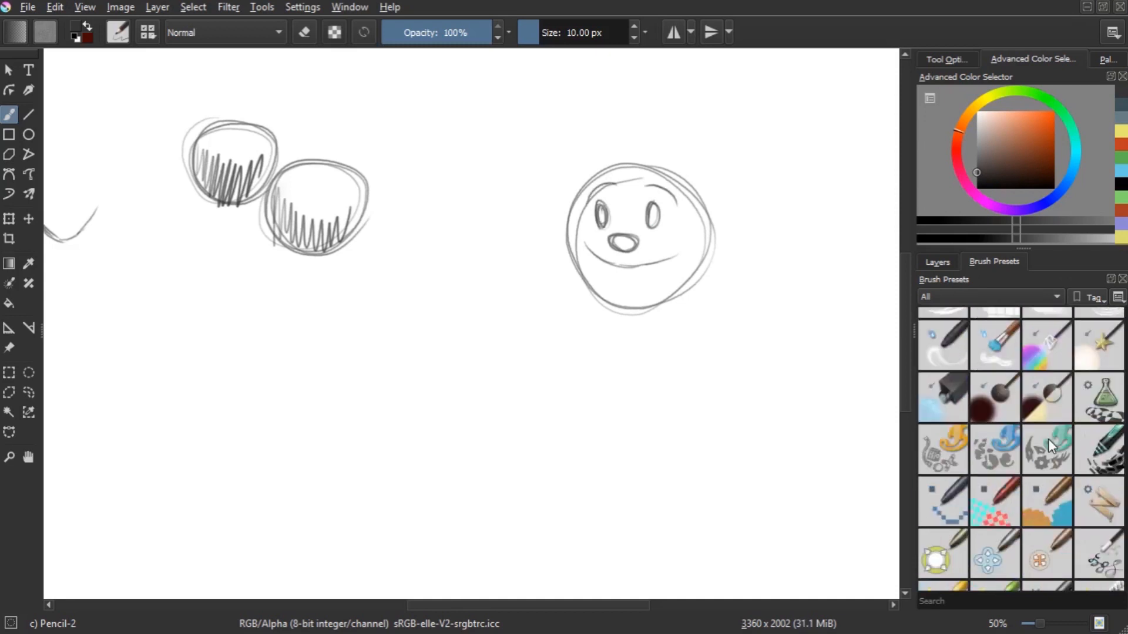
{"action": "scroll", "coordinate": [1063, 452], "scroll_direction": "down", "scroll_amount": 1}
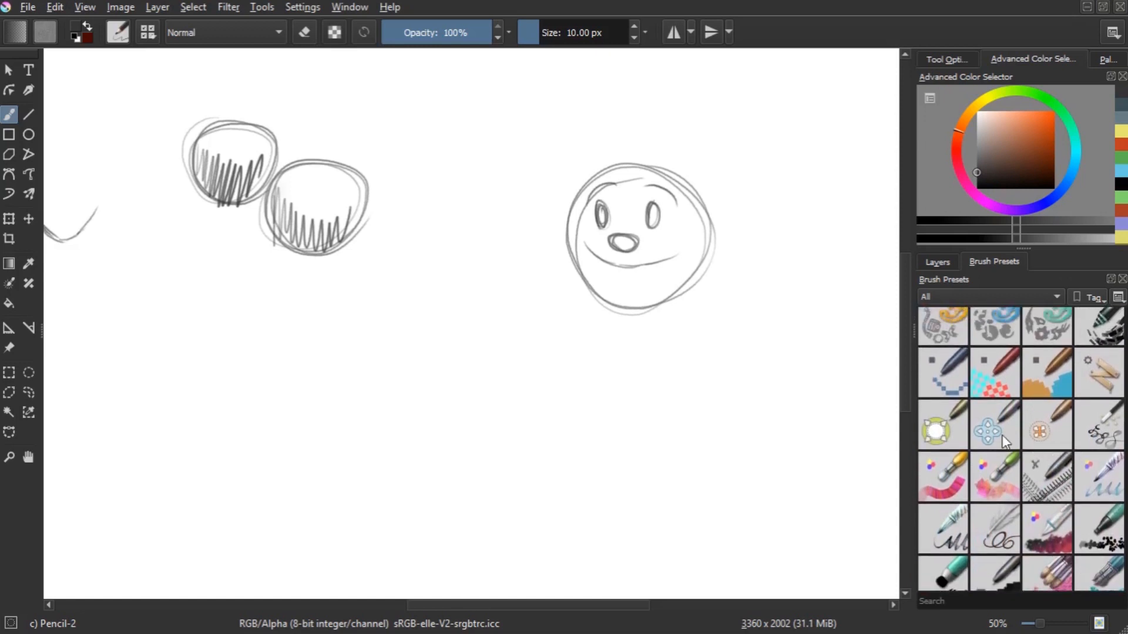
{"action": "left_click", "coordinate": [1052, 431]}
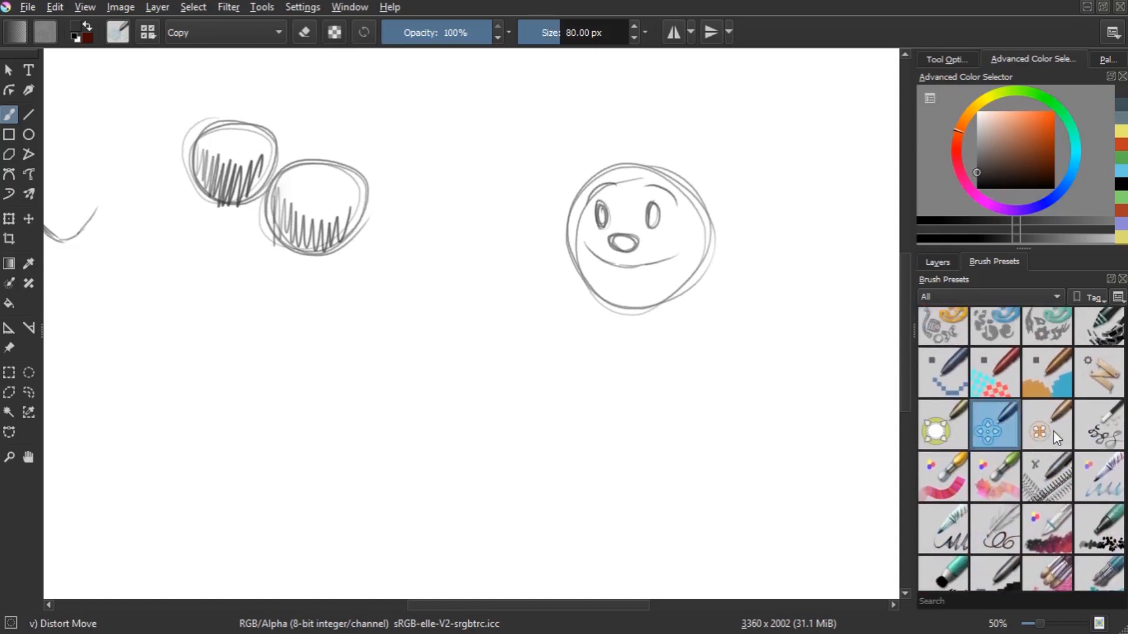
{"action": "left_click", "coordinate": [999, 439]}
{"action": "left_click_drag", "start_coordinate": [607, 237], "coordinate": [613, 254]}
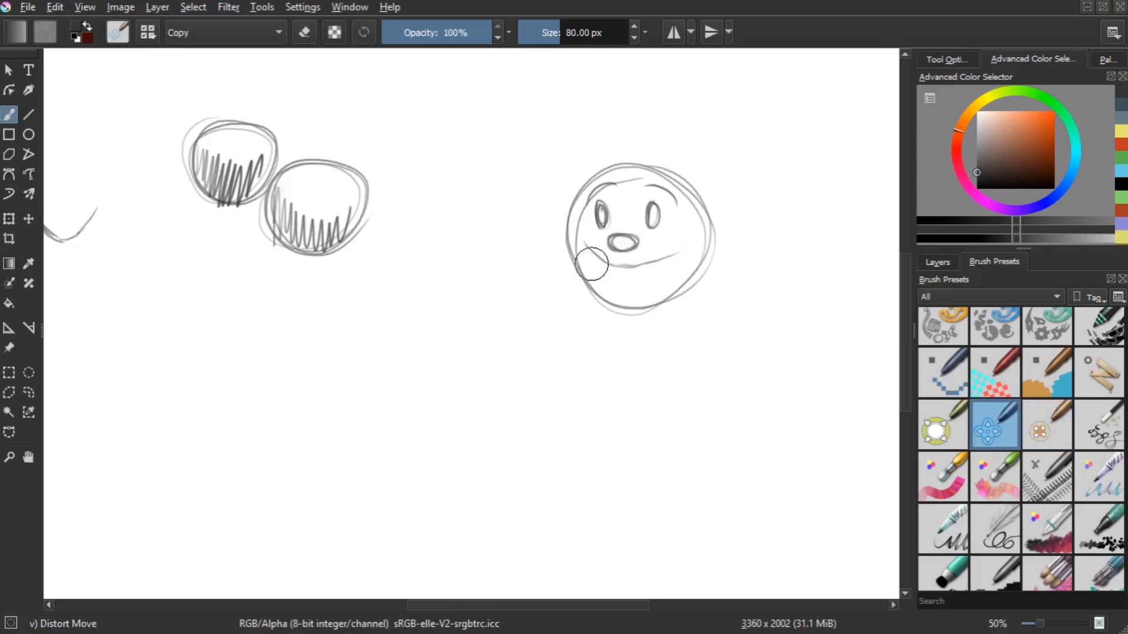
{"action": "mouse_move", "coordinate": [621, 282]}
{"action": "left_mouse_down"}
{"action": "mouse_move", "coordinate": [643, 277]}
{"action": "mouse_move", "coordinate": [594, 287]}
{"action": "left_mouse_up"}
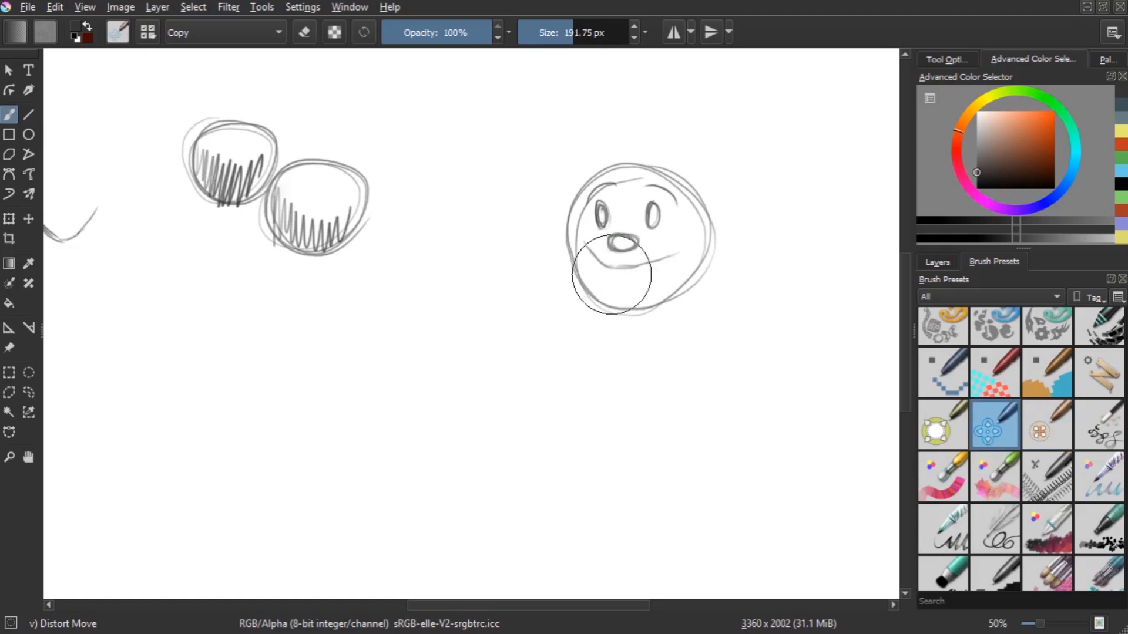
{"action": "left_click_drag", "start_coordinate": [605, 267], "coordinate": [645, 284]}
{"action": "mouse_move", "coordinate": [687, 224]}
{"action": "left_mouse_down"}
{"action": "mouse_move", "coordinate": [633, 217]}
{"action": "mouse_move", "coordinate": [654, 210]}
{"action": "mouse_move", "coordinate": [658, 226]}
{"action": "left_mouse_up"}
{"action": "left_click_drag", "start_coordinate": [598, 195], "coordinate": [615, 194]}
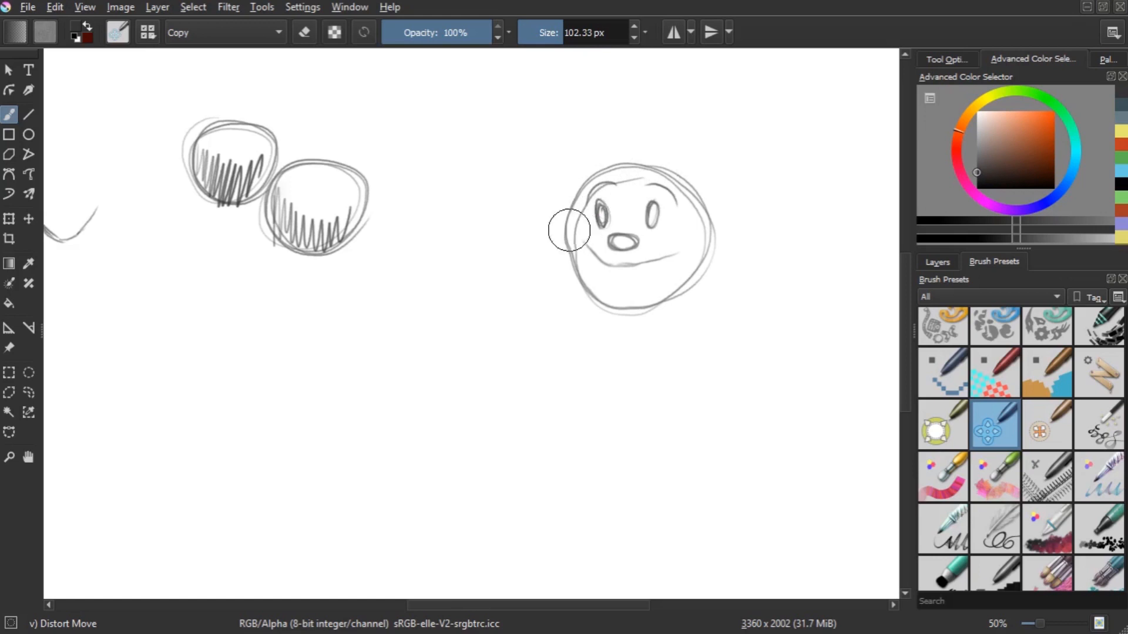
{"action": "key", "text": "m"}
{"action": "key", "text": "m"}
Enlarge the face's nose with the Distort Grow preset and shrink its eyes with the Distort Shrink preset
{"action": "key", "text": "h"}
{"action": "left_click_drag", "start_coordinate": [559, 169], "coordinate": [621, 250]}
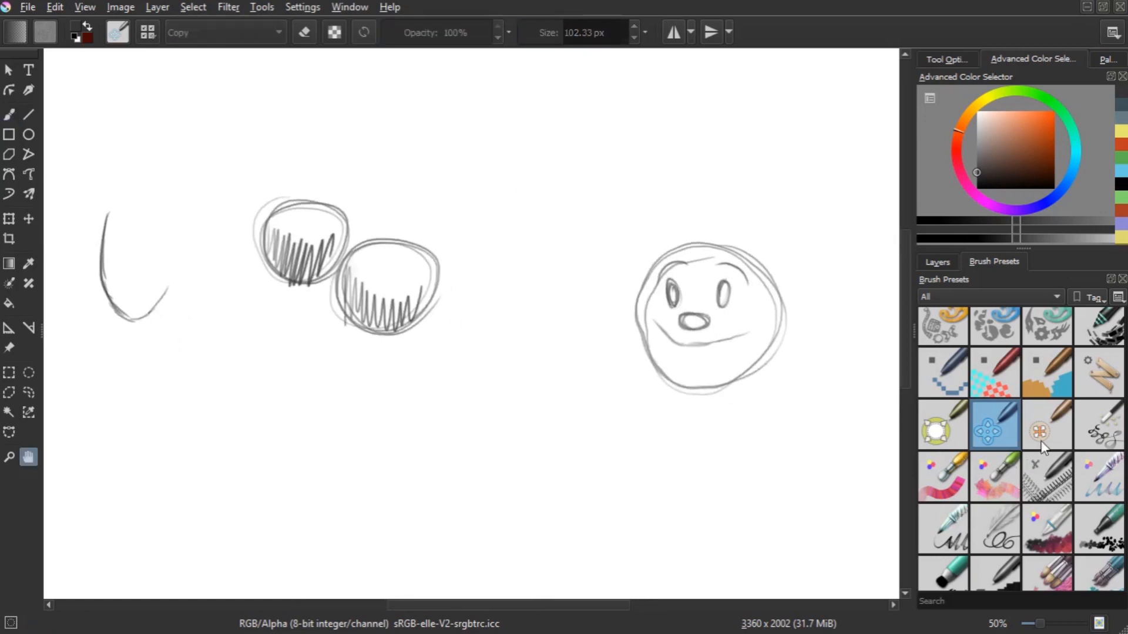
{"action": "left_click", "coordinate": [944, 422]}
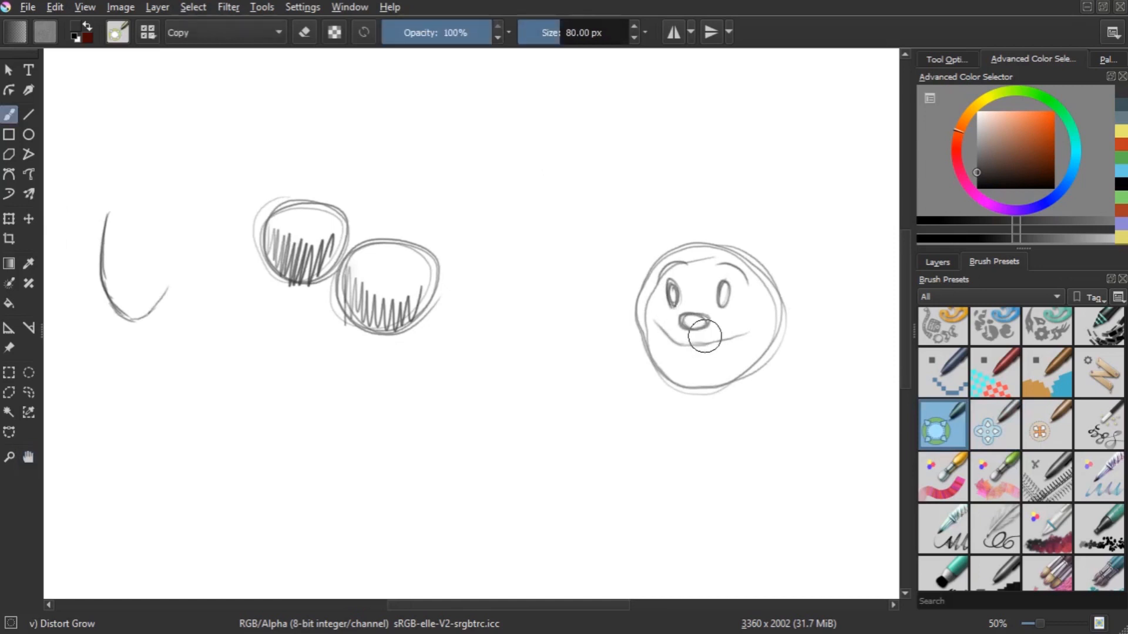
{"action": "left_click_drag", "start_coordinate": [687, 330], "coordinate": [702, 318]}
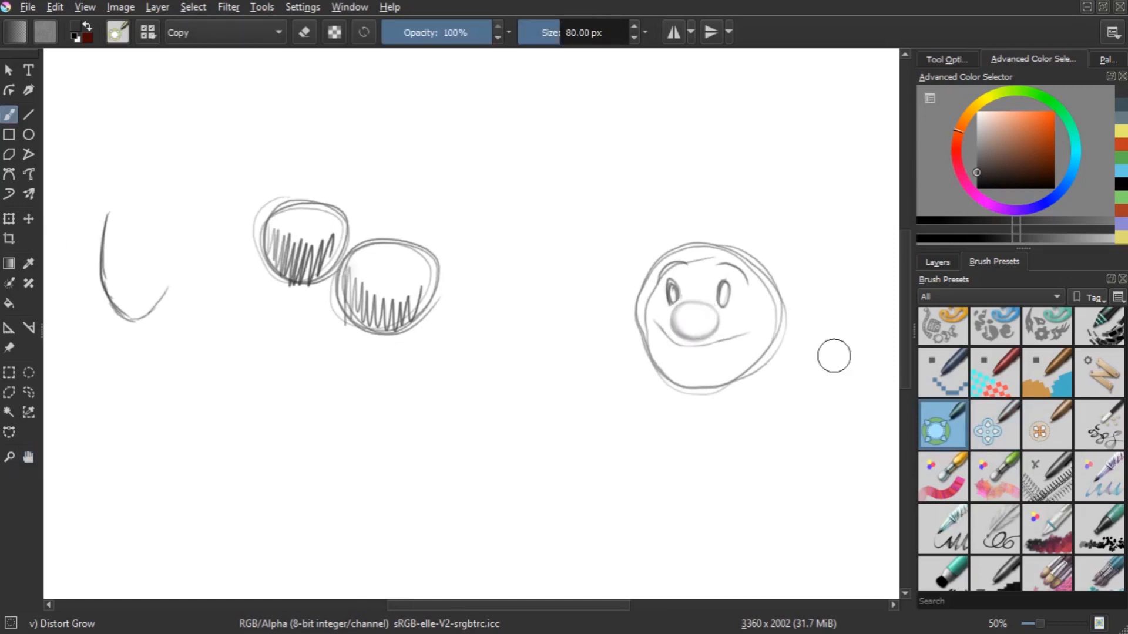
{"action": "left_click", "coordinate": [1039, 435]}
{"action": "left_click_drag", "start_coordinate": [672, 288], "coordinate": [673, 289]}
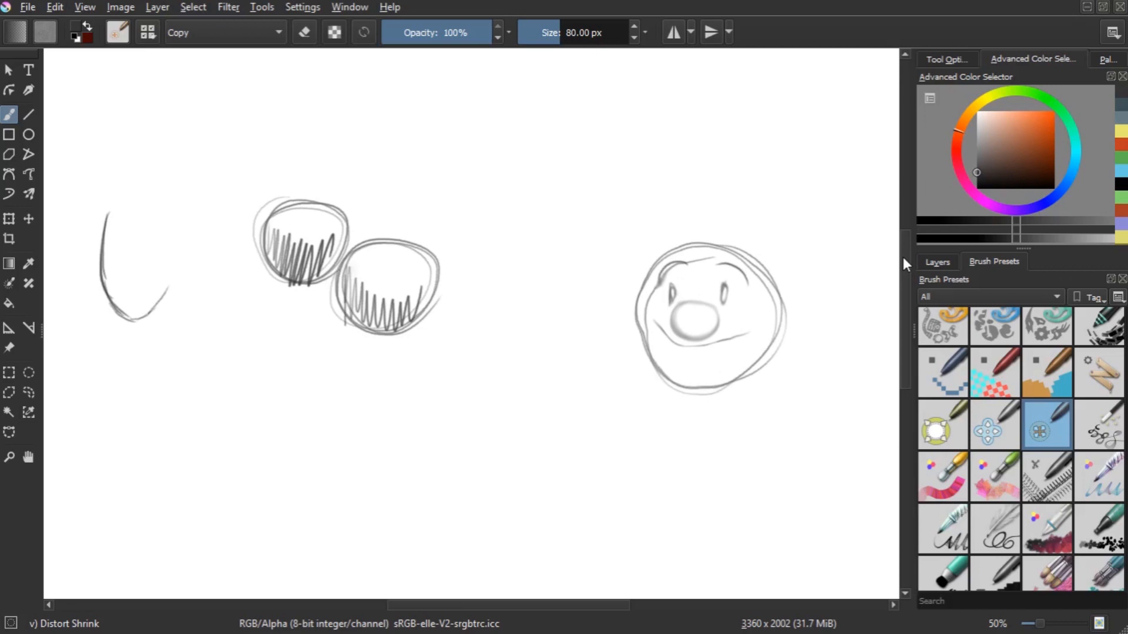
Pick the Texture Big preset and paint dark cloudy patches above, below and beside the hatched circles
{"action": "scroll", "coordinate": [1049, 441], "scroll_direction": "down", "scroll_amount": 5}
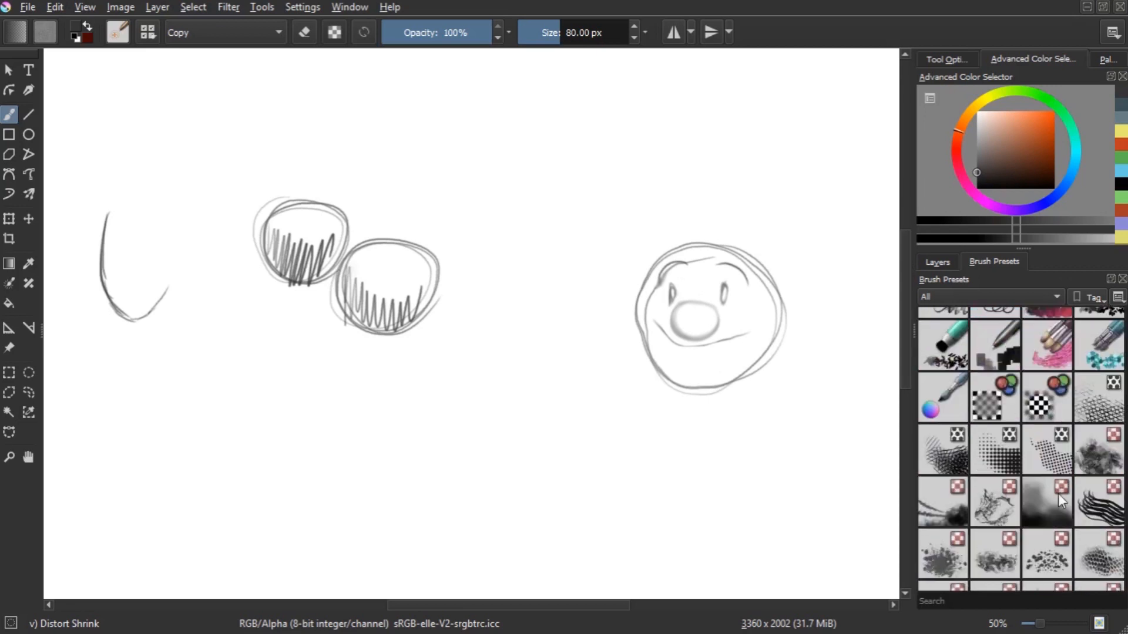
{"action": "left_click", "coordinate": [1098, 458]}
{"action": "left_click_drag", "start_coordinate": [429, 196], "coordinate": [405, 88]}
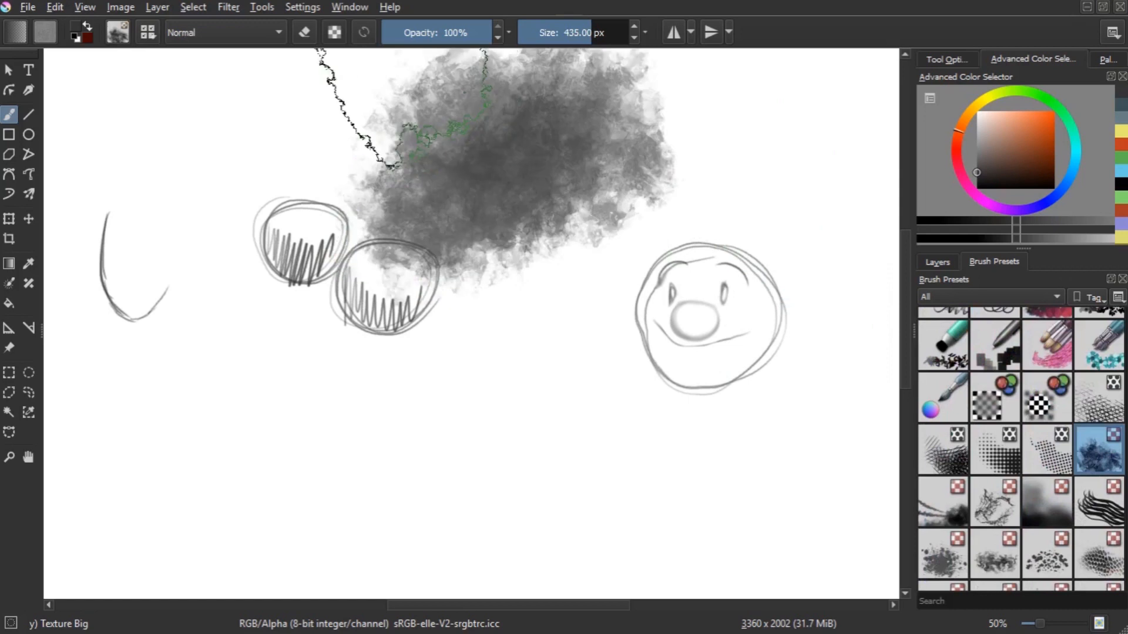
{"action": "left_click_drag", "start_coordinate": [411, 99], "coordinate": [435, 35]}
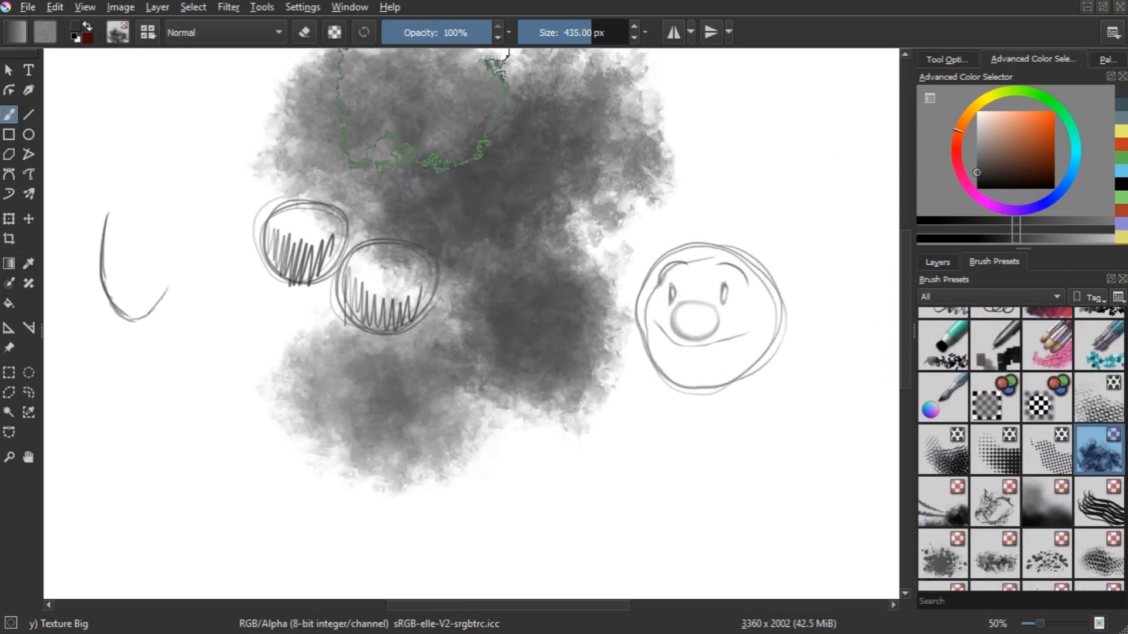
Check the program version in the About Krita window and close it
{"action": "left_click", "coordinate": [389, 7]}
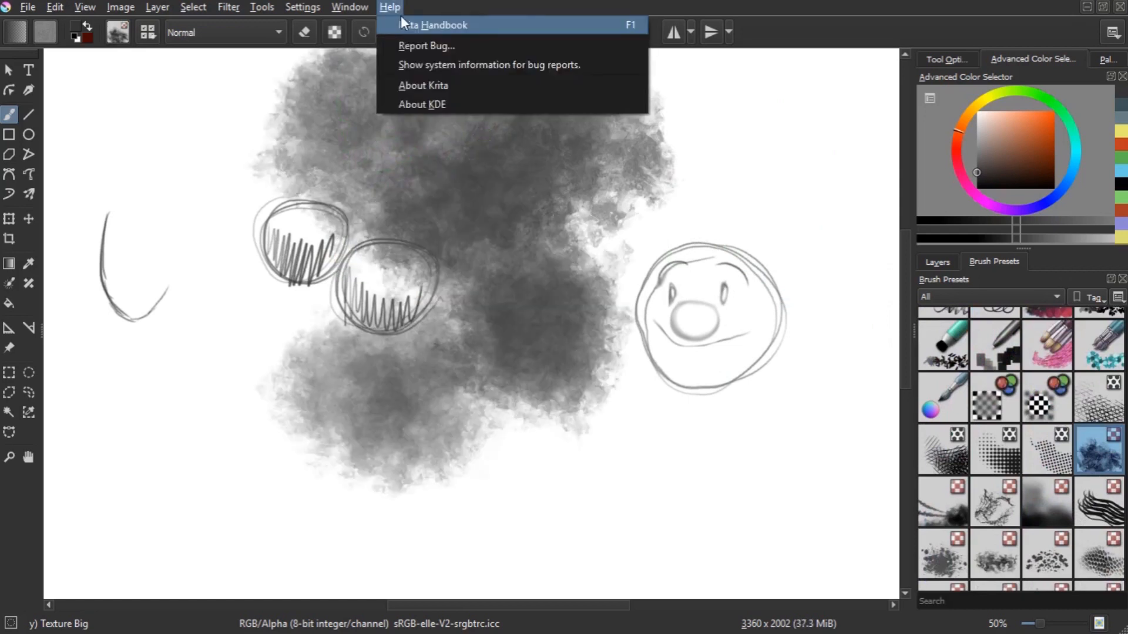
{"action": "left_click", "coordinate": [450, 87]}
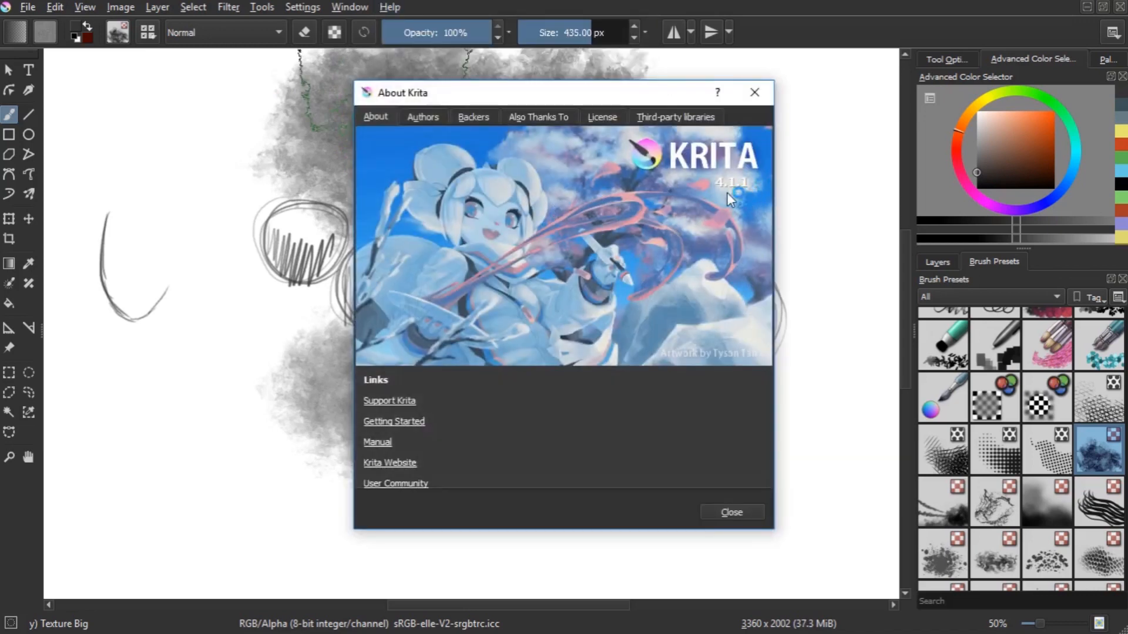
{"action": "left_click", "coordinate": [755, 93]}
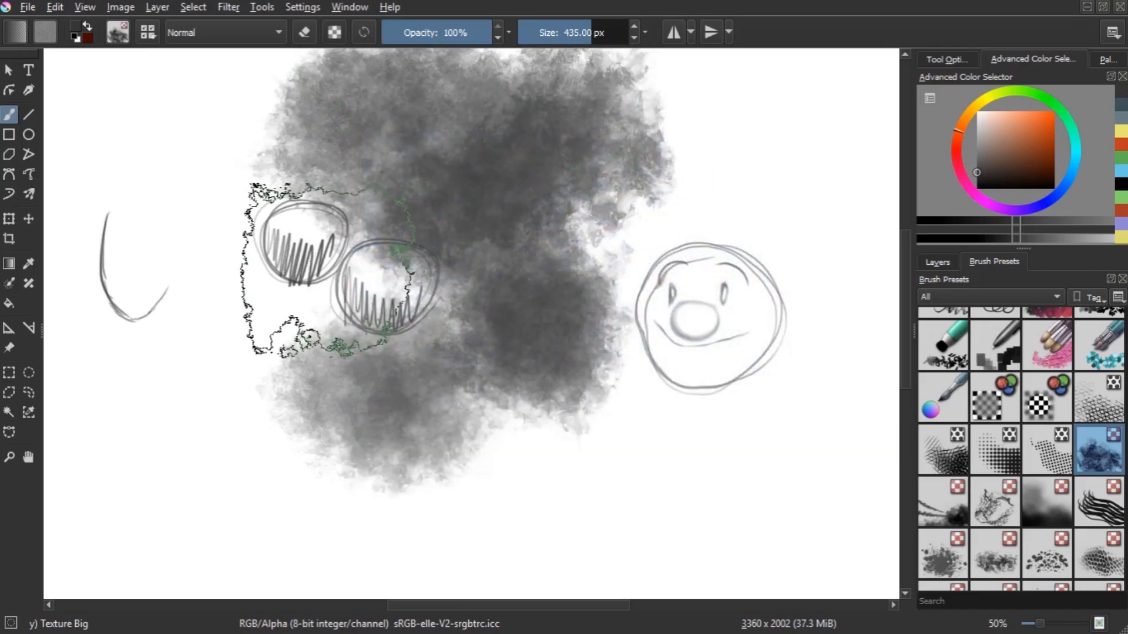
Extend the dark texture over the U-shaped curve, and paint a muted peach-brown foreground color across the upper part of it
{"action": "mouse_move", "coordinate": [326, 270]}
{"action": "left_mouse_down"}
{"action": "mouse_move", "coordinate": [247, 193]}
{"action": "mouse_move", "coordinate": [264, 282]}
{"action": "left_mouse_up"}
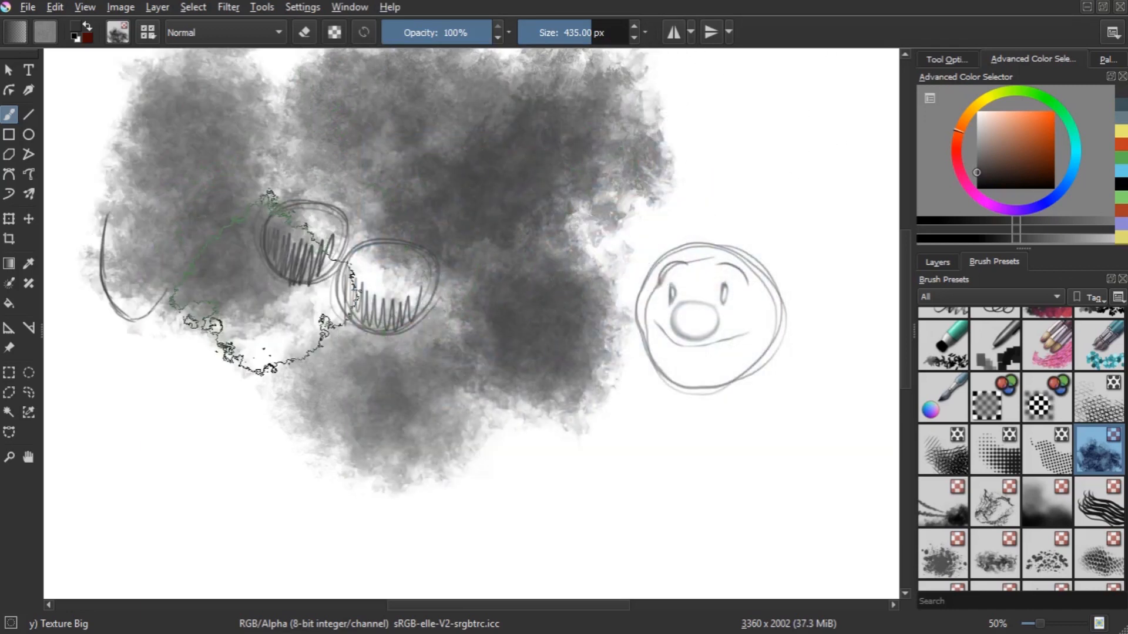
{"action": "left_click", "coordinate": [1004, 134]}
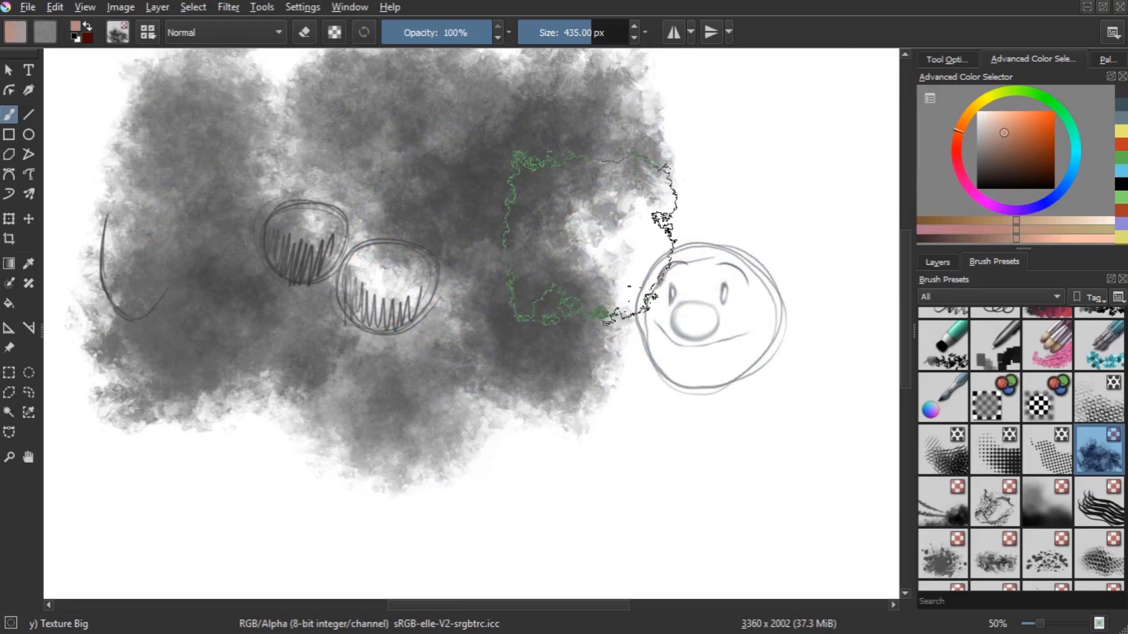
{"action": "left_click_drag", "start_coordinate": [200, 238], "coordinate": [533, 180]}
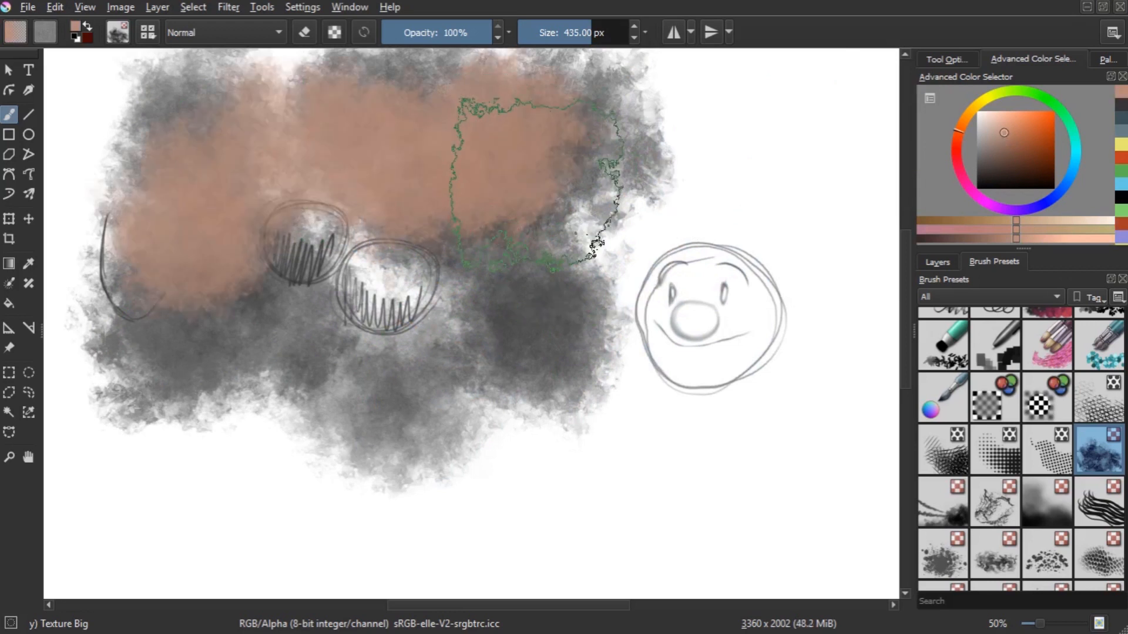
Undo all the Texture Big strokes, both peach-brown and dark grey
{"action": "key", "text": "ctrl+z"}
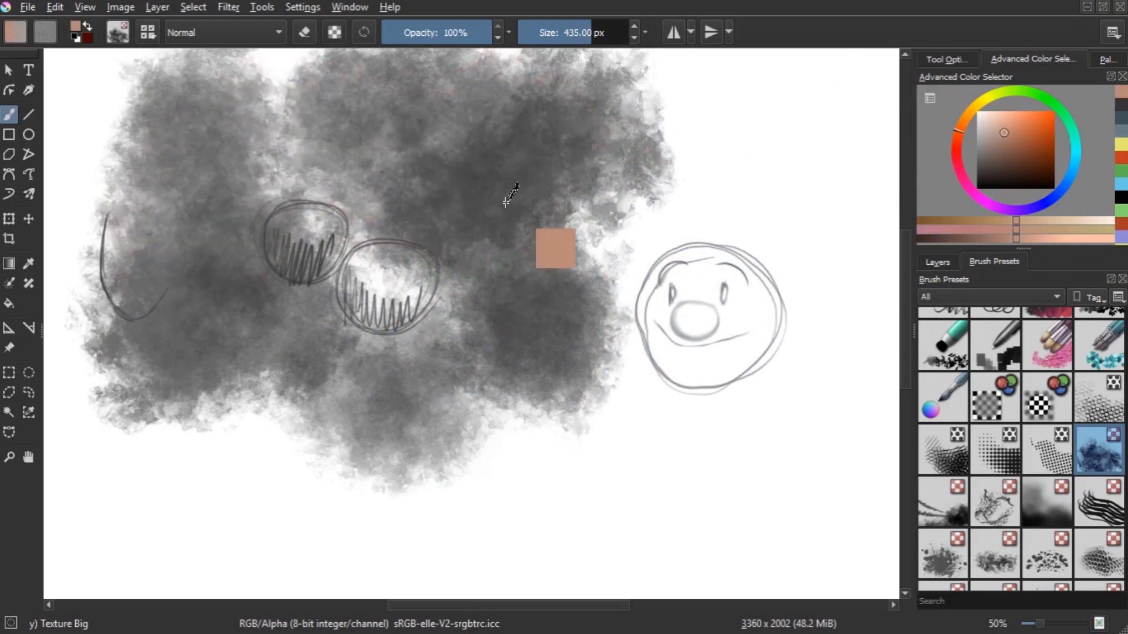
{"action": "key", "text": "ctrl+z"}
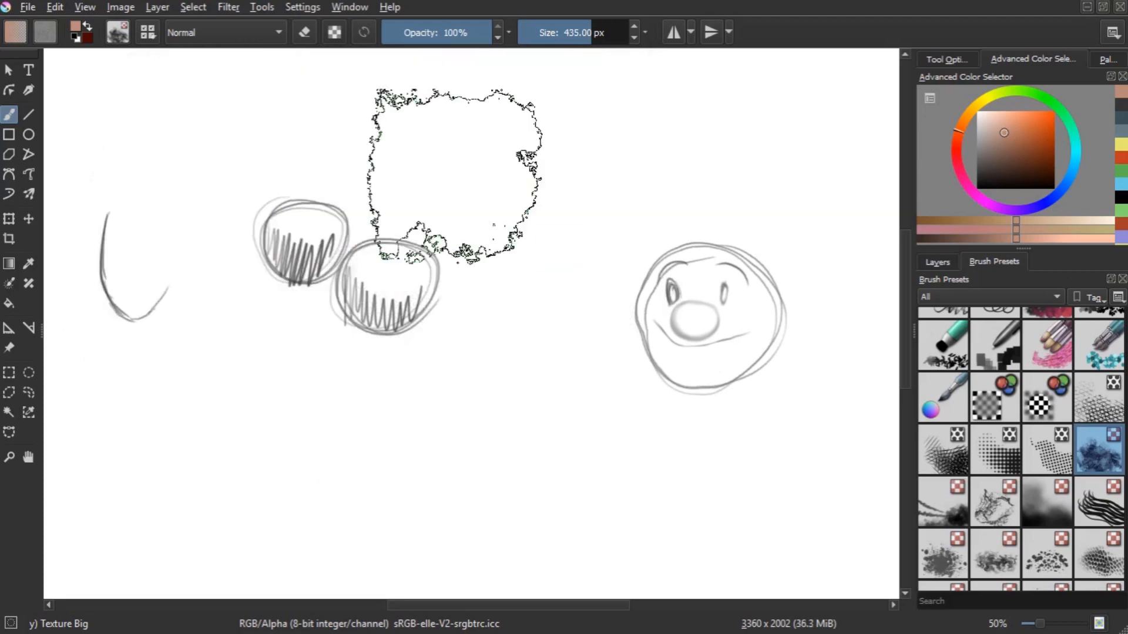
Hide Layer 2, which holds the pencil sketches
{"action": "left_click", "coordinate": [947, 264]}
{"action": "left_click", "coordinate": [927, 338]}
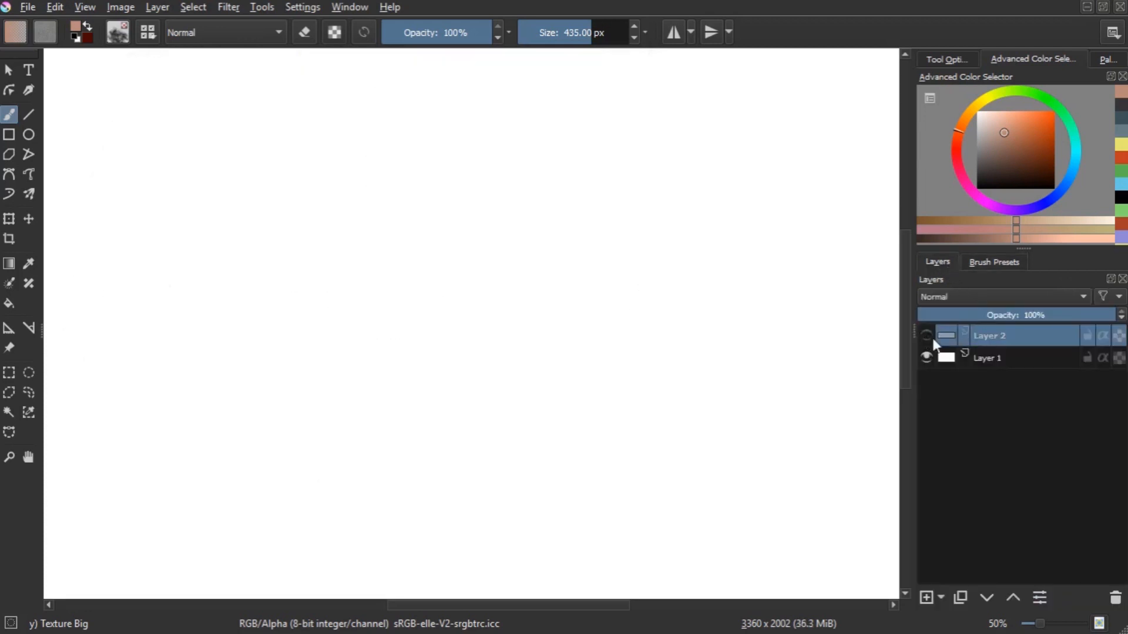
Add a new paint layer above Layer 2, and choose the Pencil-2 preset with a dark grey foreground color
{"action": "left_click", "coordinate": [927, 598]}
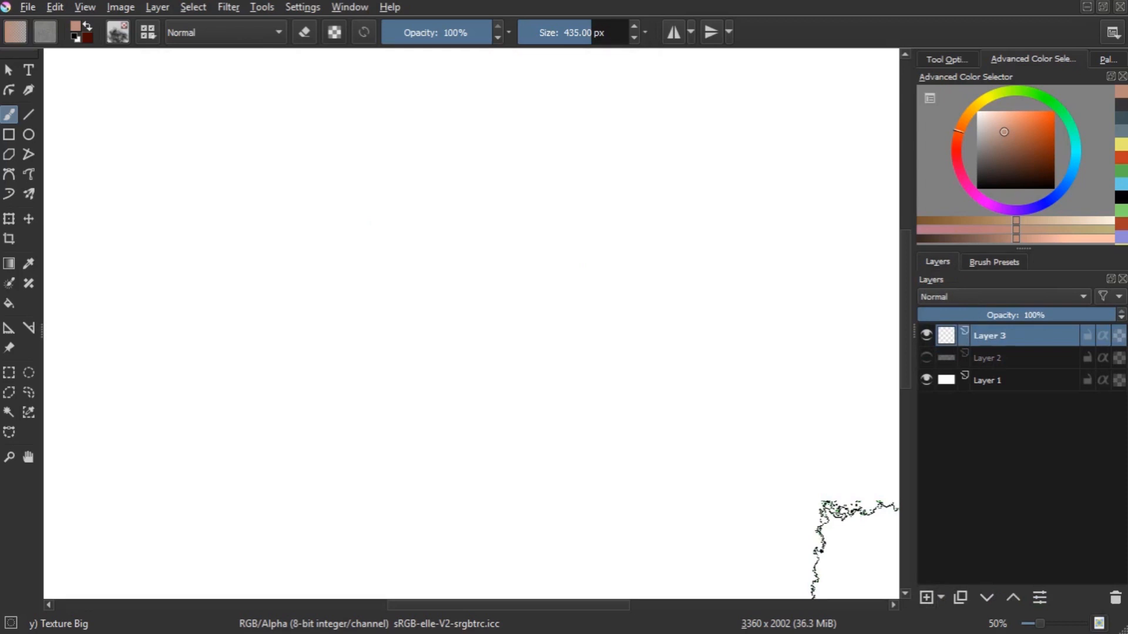
{"action": "left_click", "coordinate": [992, 261]}
{"action": "scroll", "coordinate": [1010, 416], "scroll_direction": "up", "scroll_amount": 10}
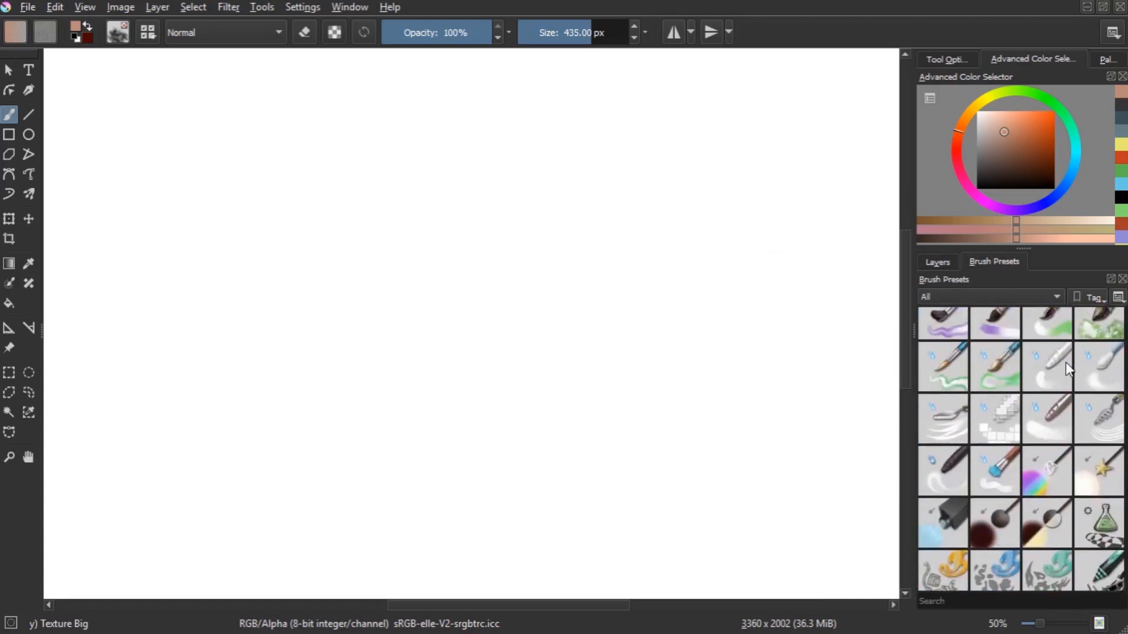
{"action": "scroll", "coordinate": [1046, 418], "scroll_direction": "up", "scroll_amount": 3}
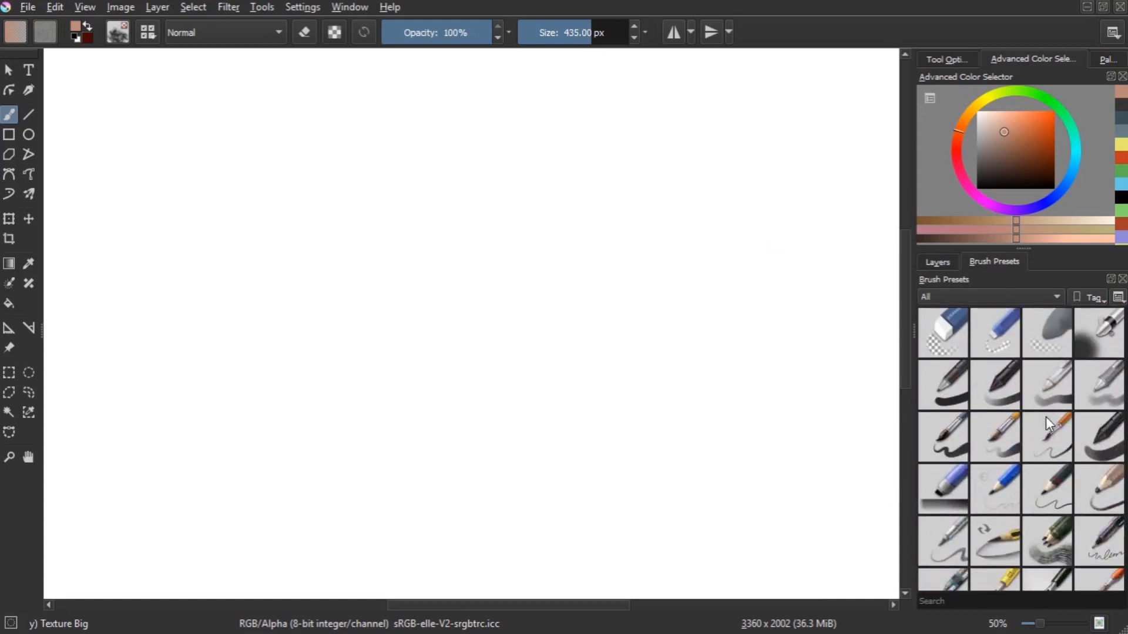
{"action": "left_click", "coordinate": [1040, 485]}
{"action": "left_click", "coordinate": [984, 165]}
{"action": "left_click_drag", "start_coordinate": [984, 166], "coordinate": [976, 176]}
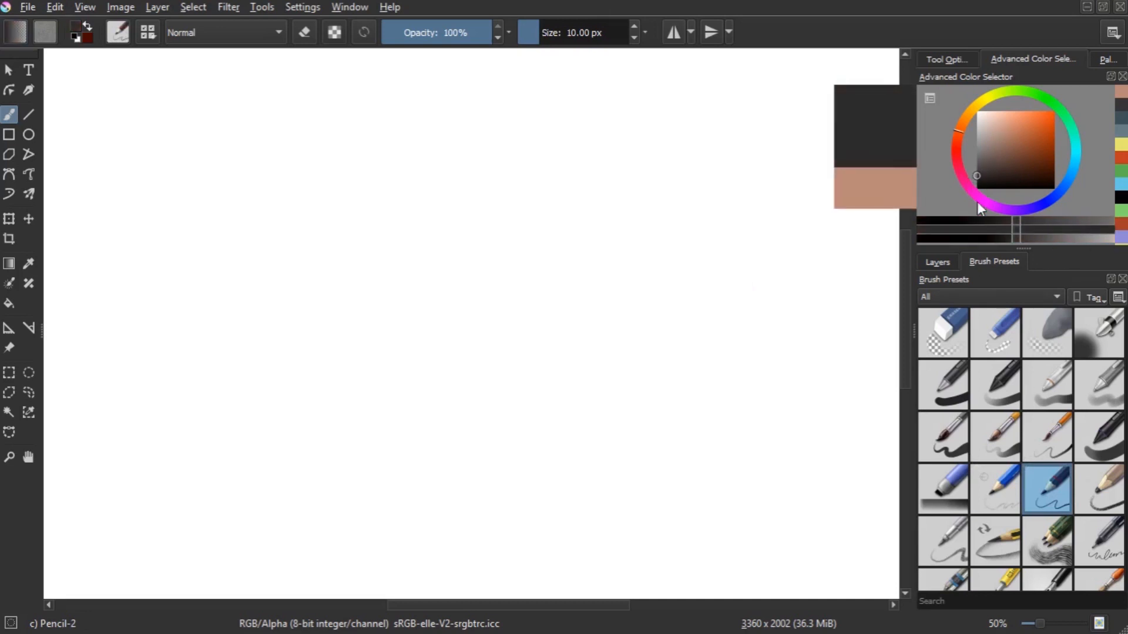
Paint dark grey zigzag strokes and a large overlapping blob beside them with the Basic-2 Opacity preset
{"action": "left_click", "coordinate": [999, 399]}
{"action": "left_click_drag", "start_coordinate": [438, 194], "coordinate": [456, 277]}
{"action": "mouse_move", "coordinate": [466, 190]}
{"action": "left_mouse_down"}
{"action": "mouse_move", "coordinate": [474, 273]}
{"action": "mouse_move", "coordinate": [490, 219]}
{"action": "mouse_move", "coordinate": [529, 270]}
{"action": "mouse_move", "coordinate": [502, 189]}
{"action": "mouse_move", "coordinate": [458, 203]}
{"action": "mouse_move", "coordinate": [476, 325]}
{"action": "mouse_move", "coordinate": [498, 334]}
{"action": "mouse_move", "coordinate": [473, 241]}
{"action": "mouse_move", "coordinate": [464, 254]}
{"action": "mouse_move", "coordinate": [523, 297]}
{"action": "mouse_move", "coordinate": [464, 284]}
{"action": "mouse_move", "coordinate": [561, 297]}
{"action": "mouse_move", "coordinate": [643, 244]}
{"action": "mouse_move", "coordinate": [618, 183]}
{"action": "left_mouse_up"}
{"action": "left_click_drag", "start_coordinate": [660, 270], "coordinate": [578, 269]}
Choose a muted peach-brown foreground color and paint patches of it over both dark grey shapes
{"action": "left_click", "coordinate": [1037, 132]}
{"action": "left_click", "coordinate": [1005, 133]}
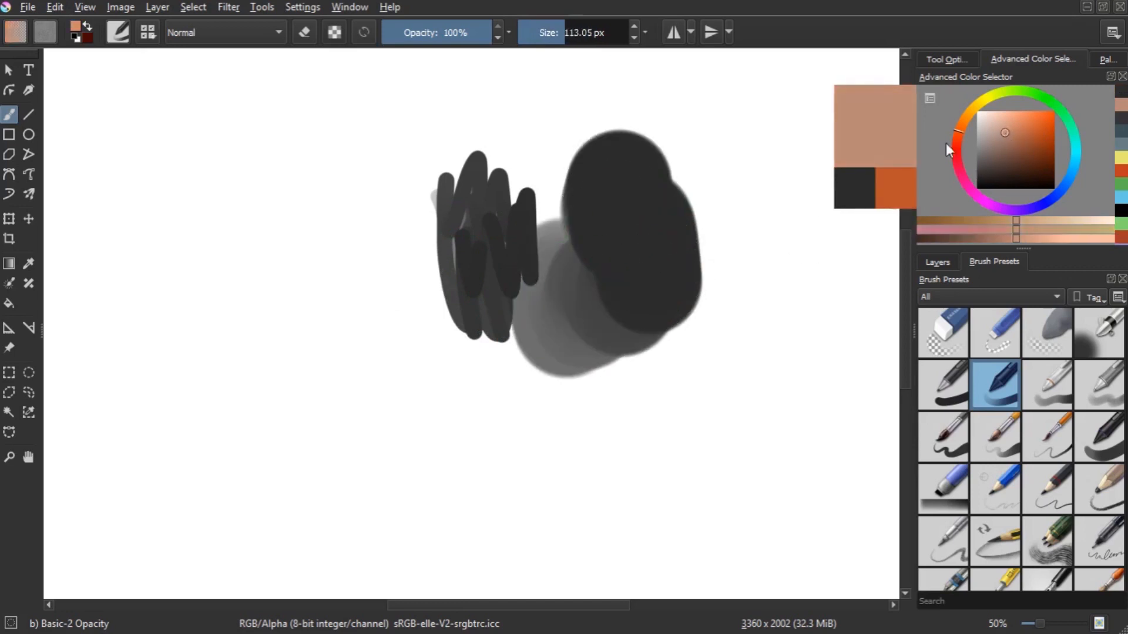
{"action": "mouse_move", "coordinate": [635, 206]}
{"action": "left_mouse_down"}
{"action": "mouse_move", "coordinate": [596, 176]}
{"action": "mouse_move", "coordinate": [644, 265]}
{"action": "mouse_move", "coordinate": [613, 268]}
{"action": "mouse_move", "coordinate": [616, 300]}
{"action": "left_mouse_up"}
{"action": "left_click_drag", "start_coordinate": [486, 219], "coordinate": [484, 262]}
{"action": "left_click_drag", "start_coordinate": [585, 301], "coordinate": [565, 300]}
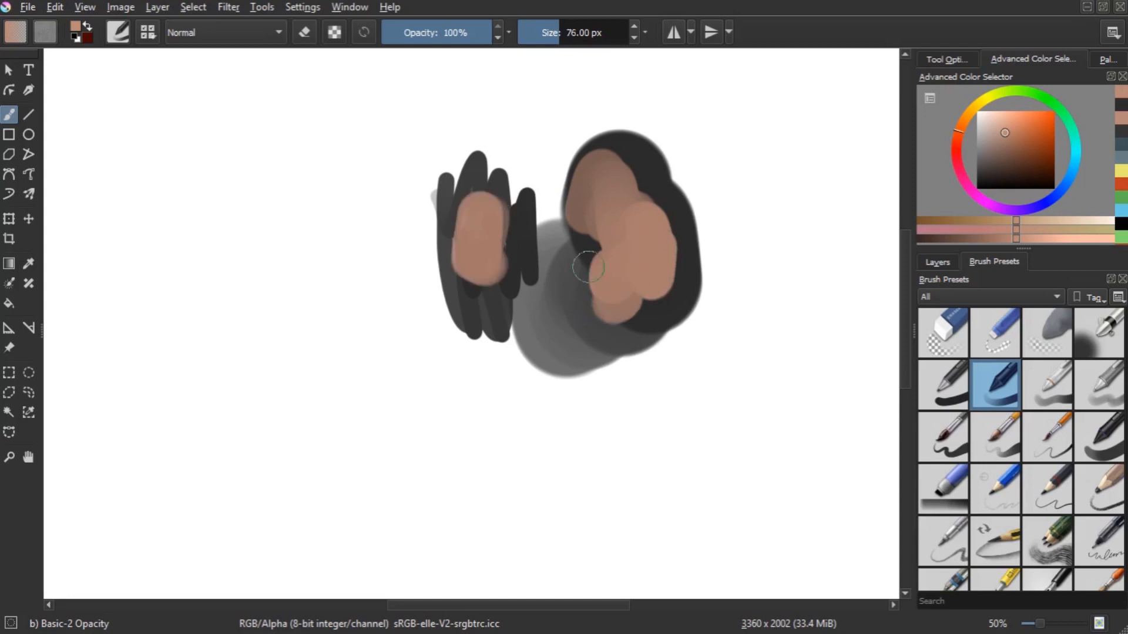
Rotate the canvas view in both directions at 25% zoom, and reset its rotation to 0°
{"action": "key", "text": "ctrl+]"}
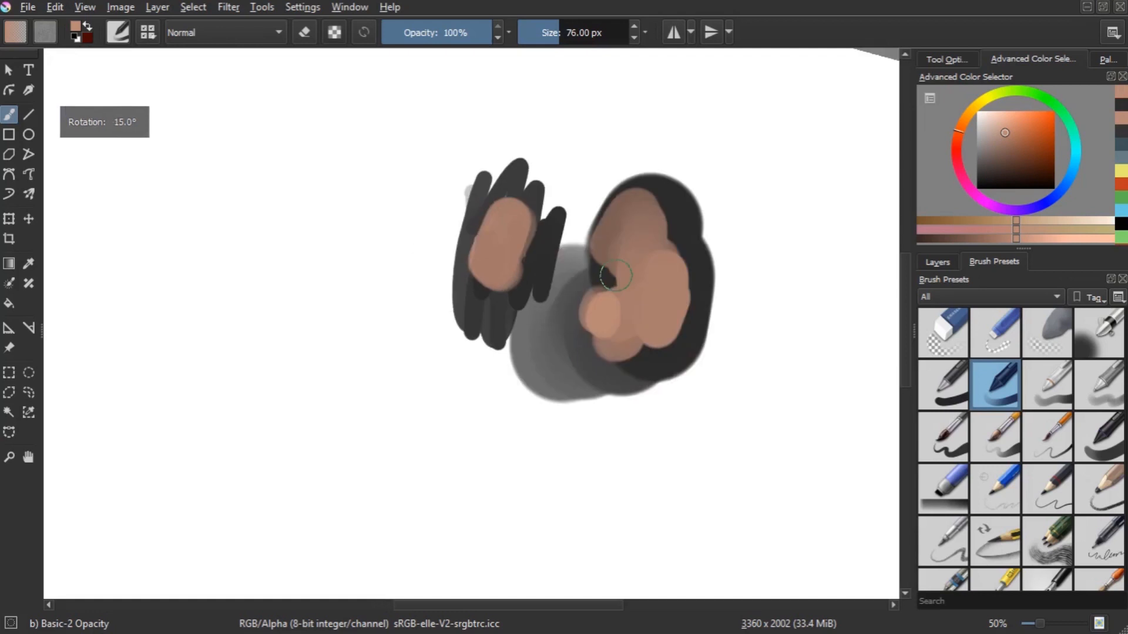
{"action": "key", "text": "ctrl+["}
{"action": "key", "text": "ctrl+-"}
{"action": "key", "text": "ctrl+-"}
{"action": "key", "text": "ctrl+["}
{"action": "key", "text": "ctrl+["}
{"action": "key", "text": "ctrl+["}
{"action": "key", "text": "ctrl+["}
{"action": "key", "text": "ctrl+["}
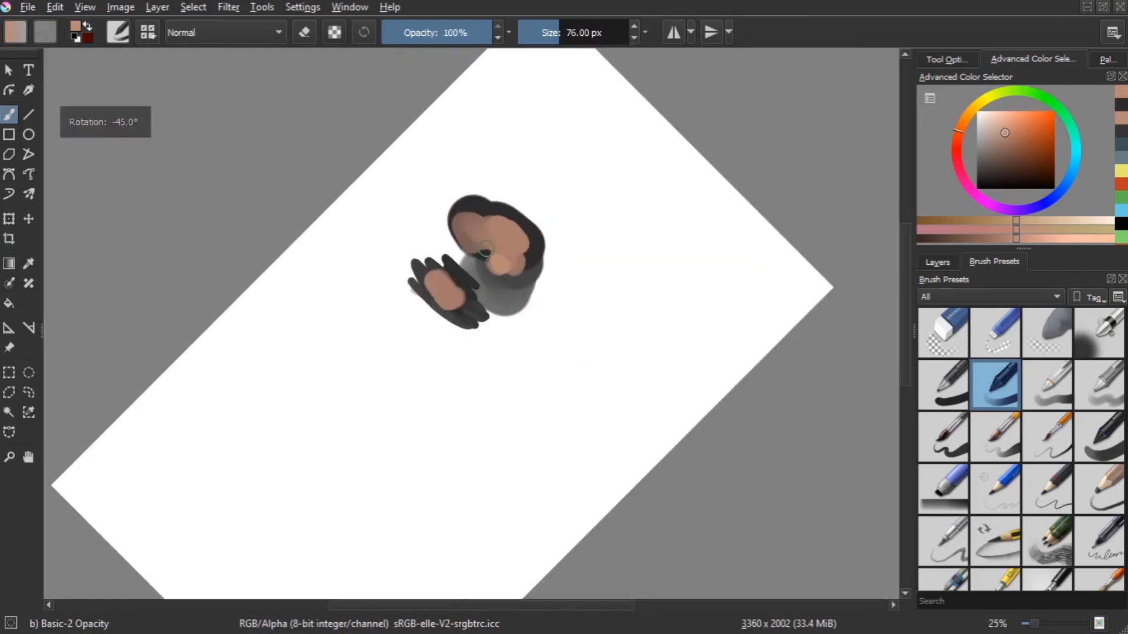
{"action": "key", "text": "ctrl+]"}
{"action": "key", "text": "ctrl+]"}
{"action": "key", "text": "ctrl+]"}
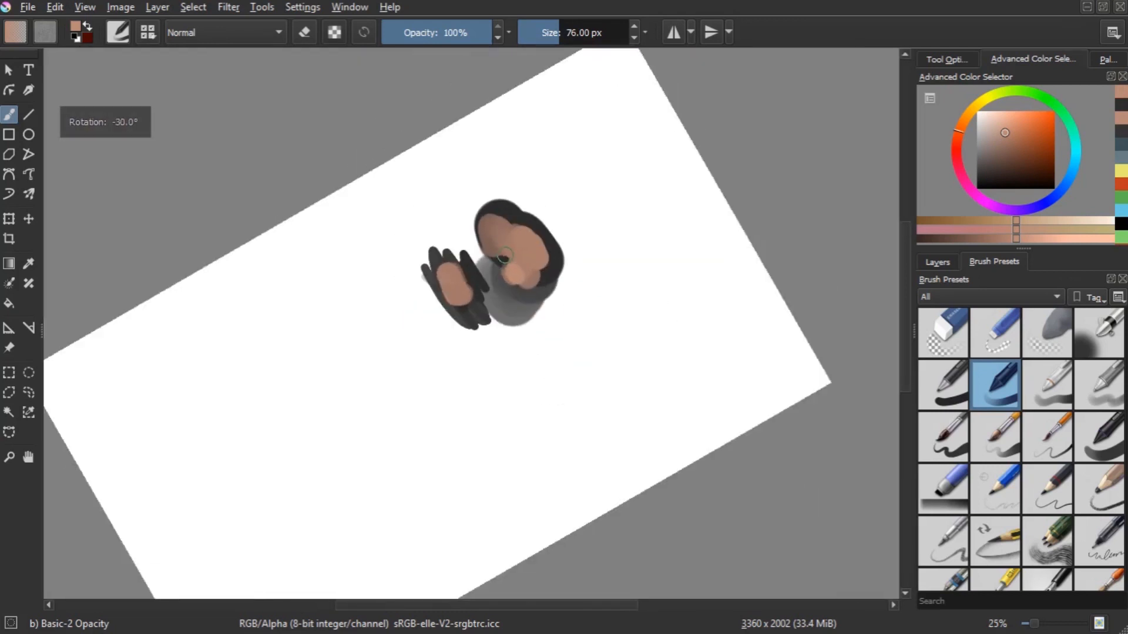
{"action": "key", "text": "ctrl+["}
{"action": "key", "text": "ctrl+["}
{"action": "key", "text": "ctrl+apostrophe"}
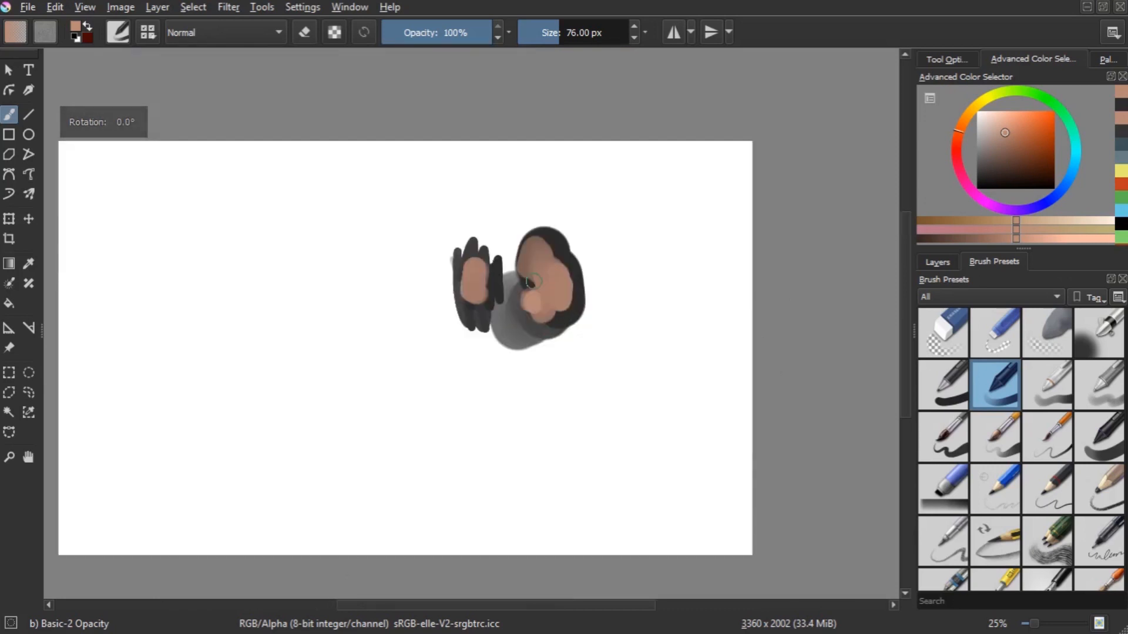
Pan across the canvas, zoom to 50%, and return to the Freehand Brush tool
{"action": "key", "text": "h"}
{"action": "left_click_drag", "start_coordinate": [364, 263], "coordinate": [461, 251]}
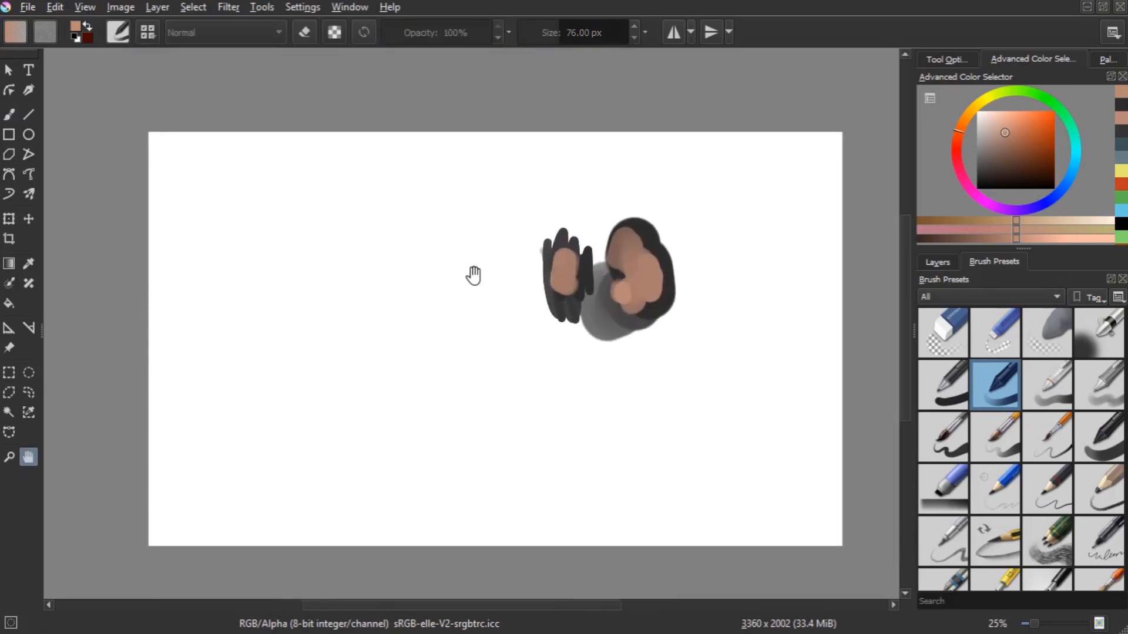
{"action": "key", "text": "ctrl+plus"}
{"action": "key", "text": "ctrl+plus"}
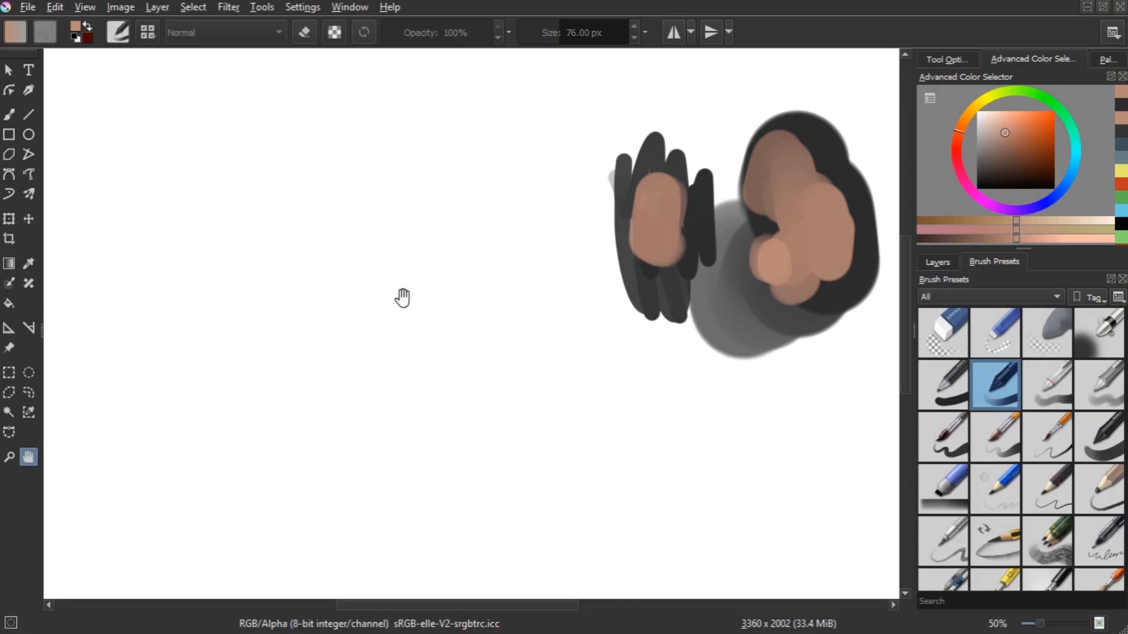
{"action": "key", "text": "b"}
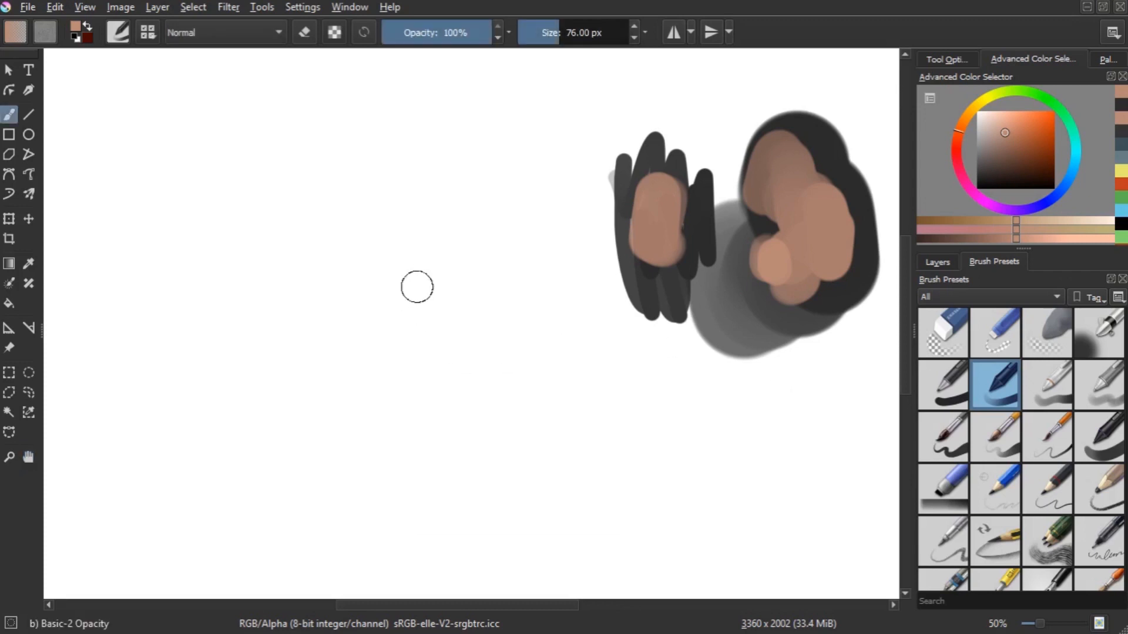
Set the pop-up palette to show the My Favorites presets, and choose Pencil-2 from it
{"action": "right_click", "coordinate": [417, 288]}
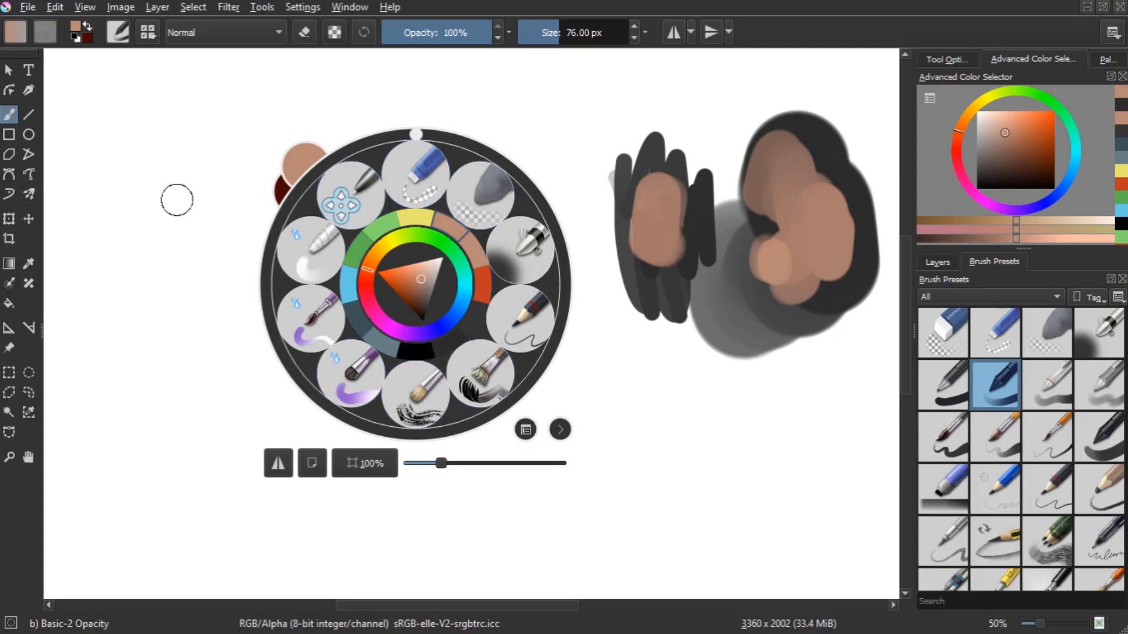
{"action": "left_click", "coordinate": [172, 206]}
{"action": "right_click", "coordinate": [272, 365]}
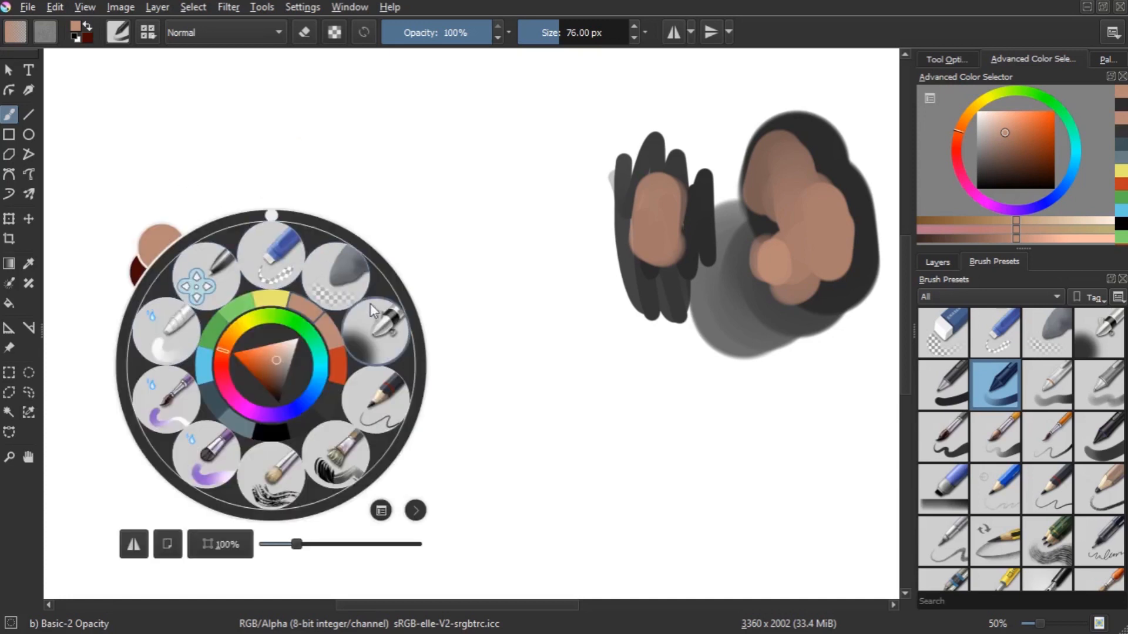
{"action": "left_click", "coordinate": [381, 511]}
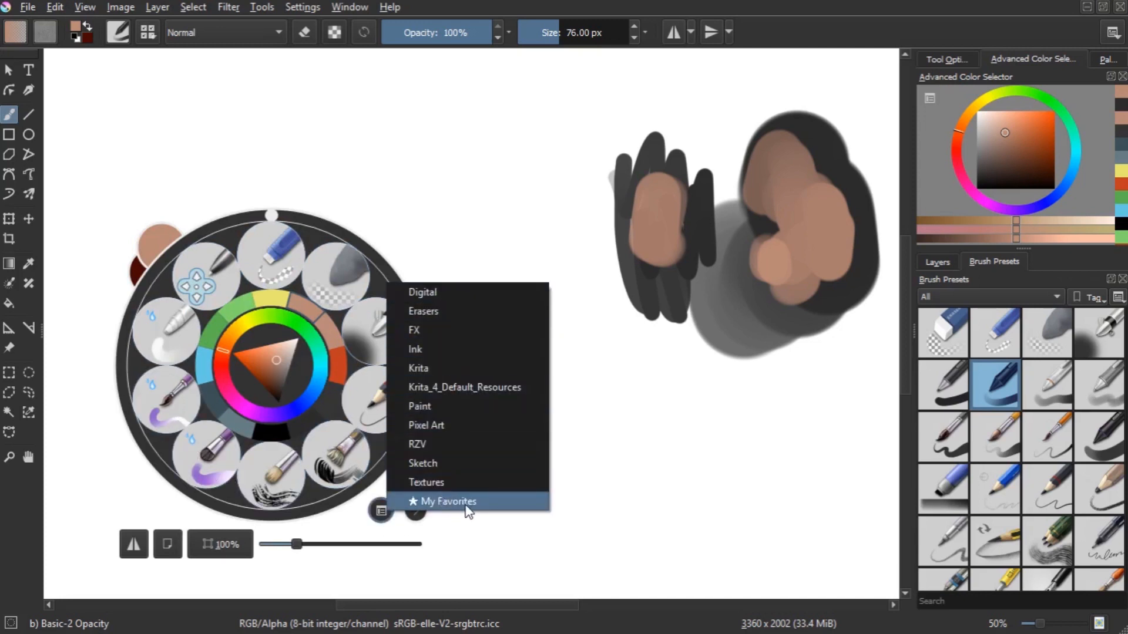
{"action": "left_click", "coordinate": [441, 501]}
{"action": "left_click", "coordinate": [376, 398]}
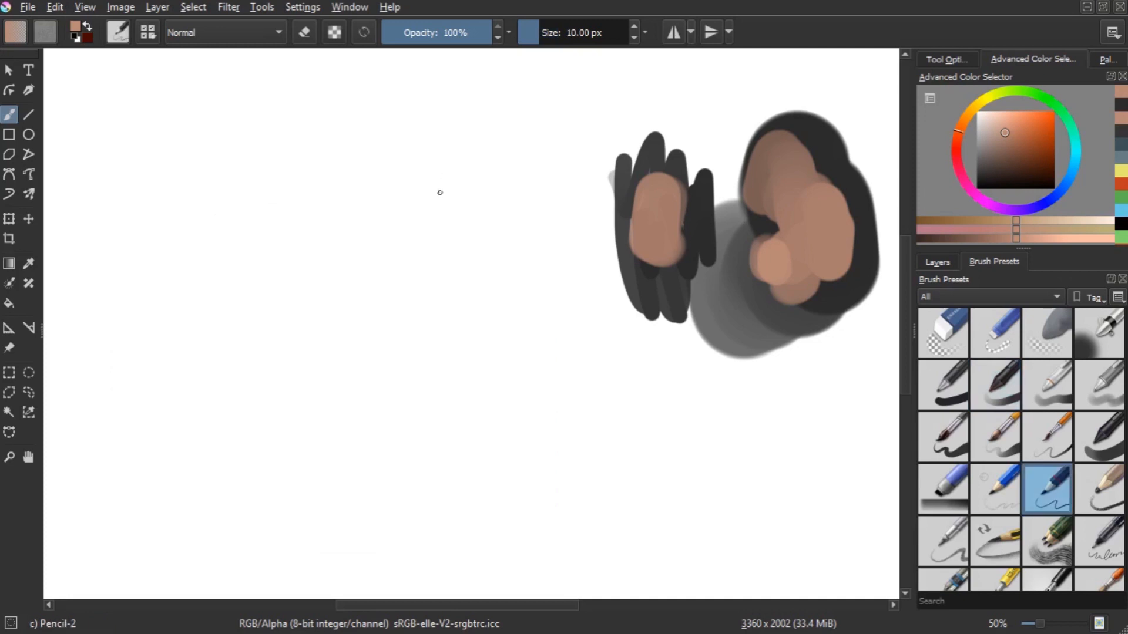
In canvas-only mode, sketch a peach-brown zigzag, and draw a small hatched circle beside it in black picked from the pop-up palette
{"action": "key", "text": "Tab"}
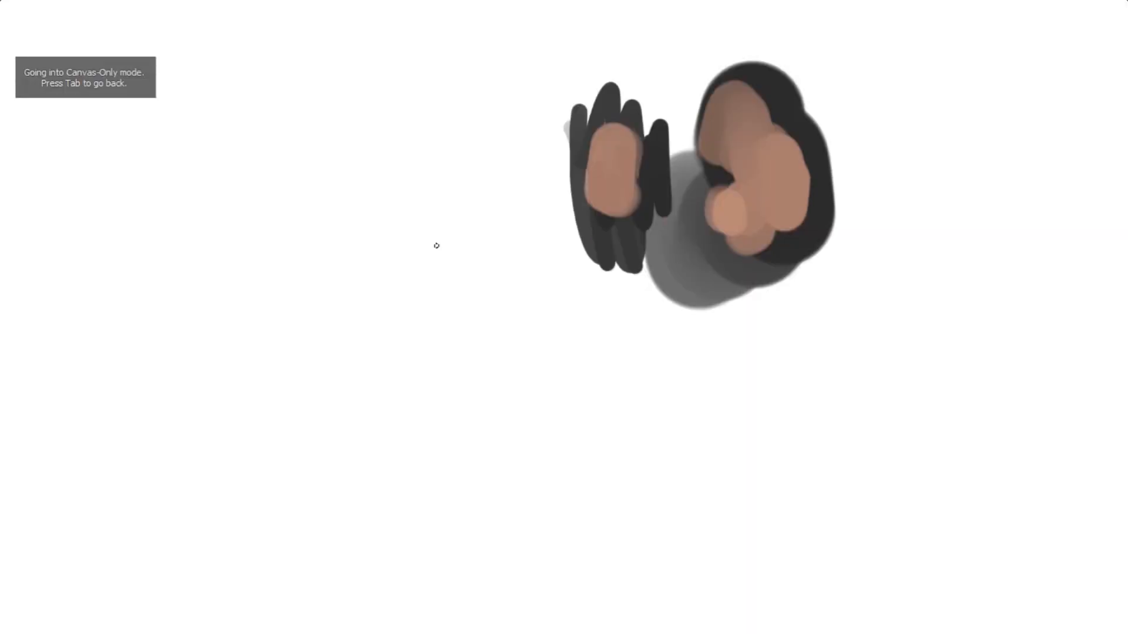
{"action": "mouse_move", "coordinate": [180, 171]}
{"action": "left_mouse_down"}
{"action": "mouse_move", "coordinate": [189, 238]}
{"action": "mouse_move", "coordinate": [364, 301]}
{"action": "left_mouse_up"}
{"action": "right_click", "coordinate": [376, 224]}
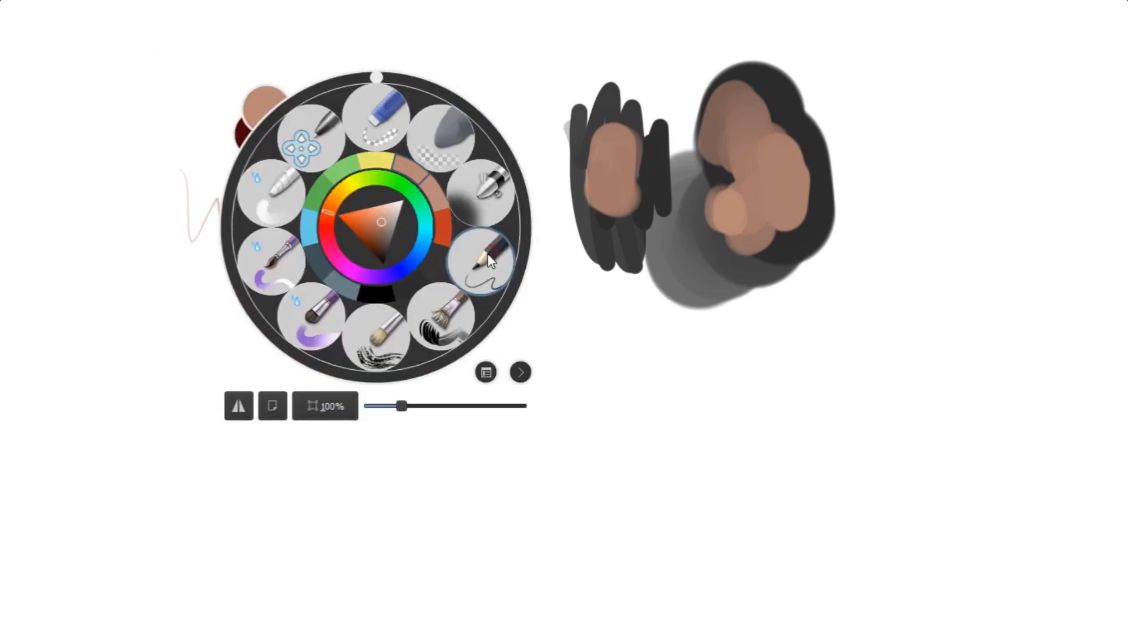
{"action": "left_click", "coordinate": [421, 318]}
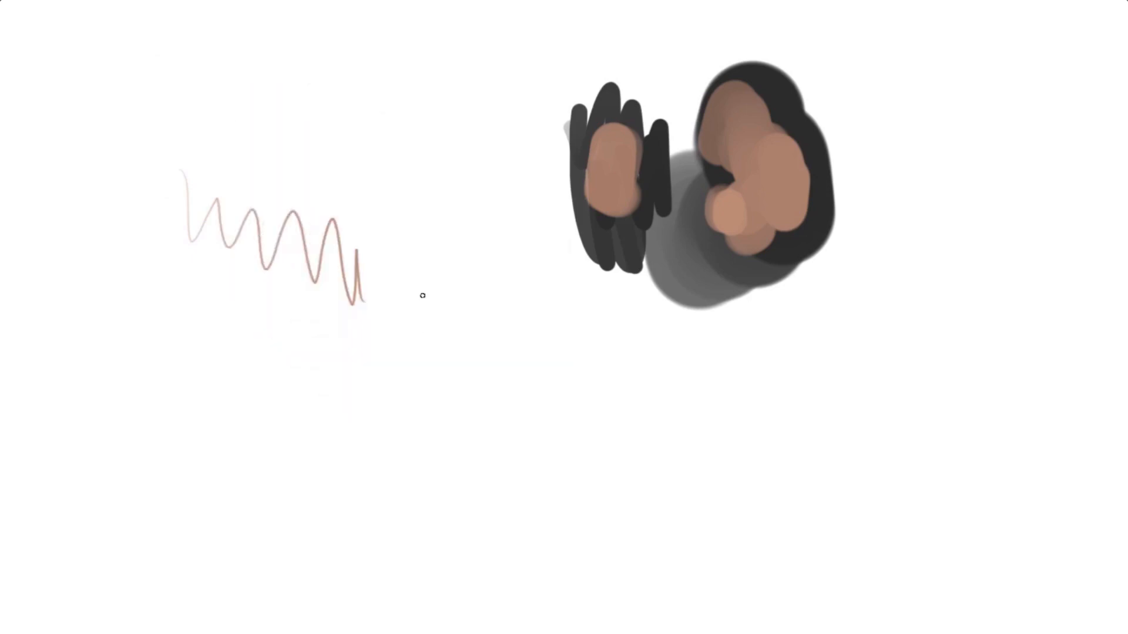
{"action": "mouse_move", "coordinate": [420, 218]}
{"action": "left_mouse_down"}
{"action": "mouse_move", "coordinate": [414, 297]}
{"action": "mouse_move", "coordinate": [389, 266]}
{"action": "mouse_move", "coordinate": [390, 231]}
{"action": "mouse_move", "coordinate": [438, 224]}
{"action": "mouse_move", "coordinate": [456, 246]}
{"action": "mouse_move", "coordinate": [424, 270]}
{"action": "mouse_move", "coordinate": [389, 260]}
{"action": "mouse_move", "coordinate": [403, 286]}
{"action": "mouse_move", "coordinate": [400, 255]}
{"action": "mouse_move", "coordinate": [427, 293]}
{"action": "mouse_move", "coordinate": [454, 247]}
{"action": "left_mouse_up"}
Choose the soft airbrush preset from the pop-up palette and spray soft grey shading above and around the zigzag
{"action": "right_click", "coordinate": [388, 252]}
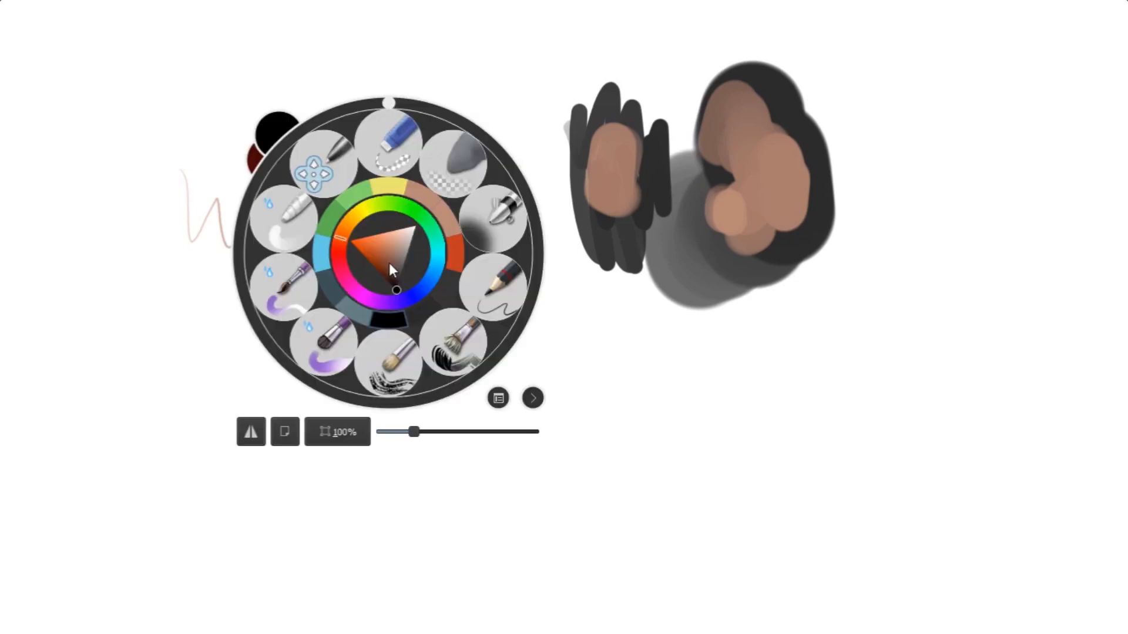
{"action": "left_click", "coordinate": [477, 227]}
{"action": "mouse_move", "coordinate": [271, 156]}
{"action": "left_mouse_down"}
{"action": "mouse_move", "coordinate": [336, 126]}
{"action": "mouse_move", "coordinate": [428, 140]}
{"action": "left_mouse_up"}
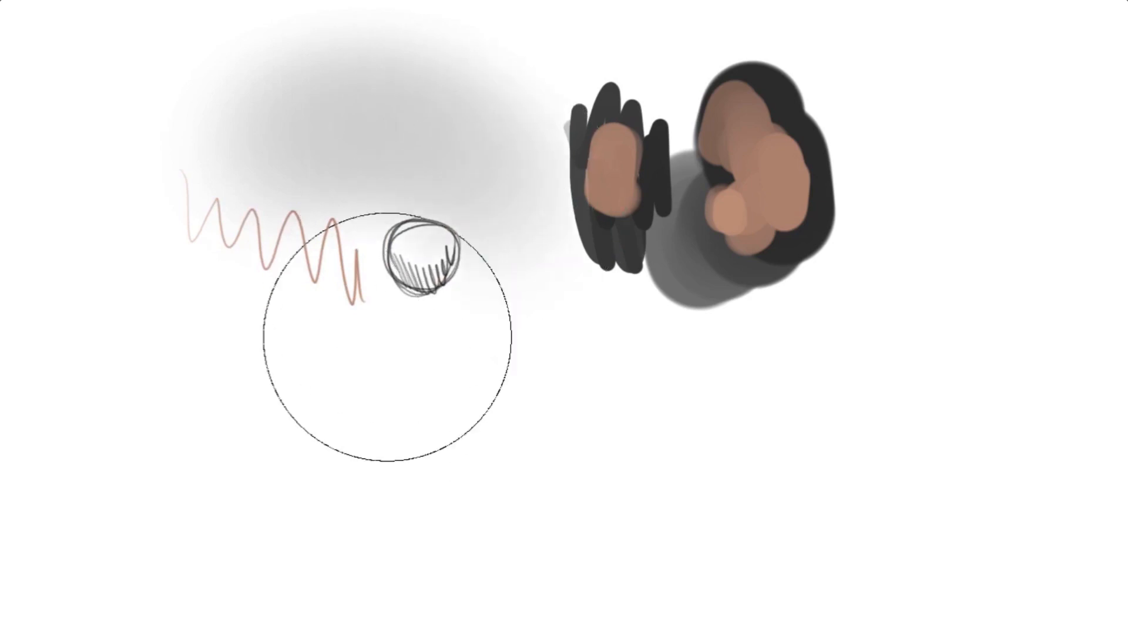
{"action": "right_click", "coordinate": [389, 369]}
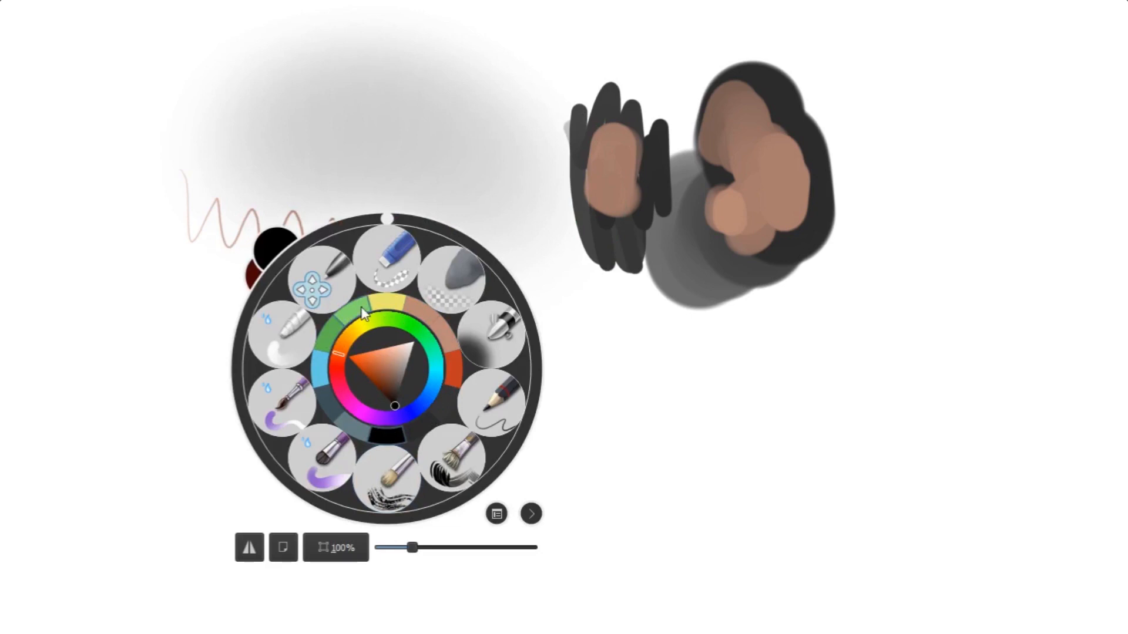
{"action": "left_click", "coordinate": [497, 194]}
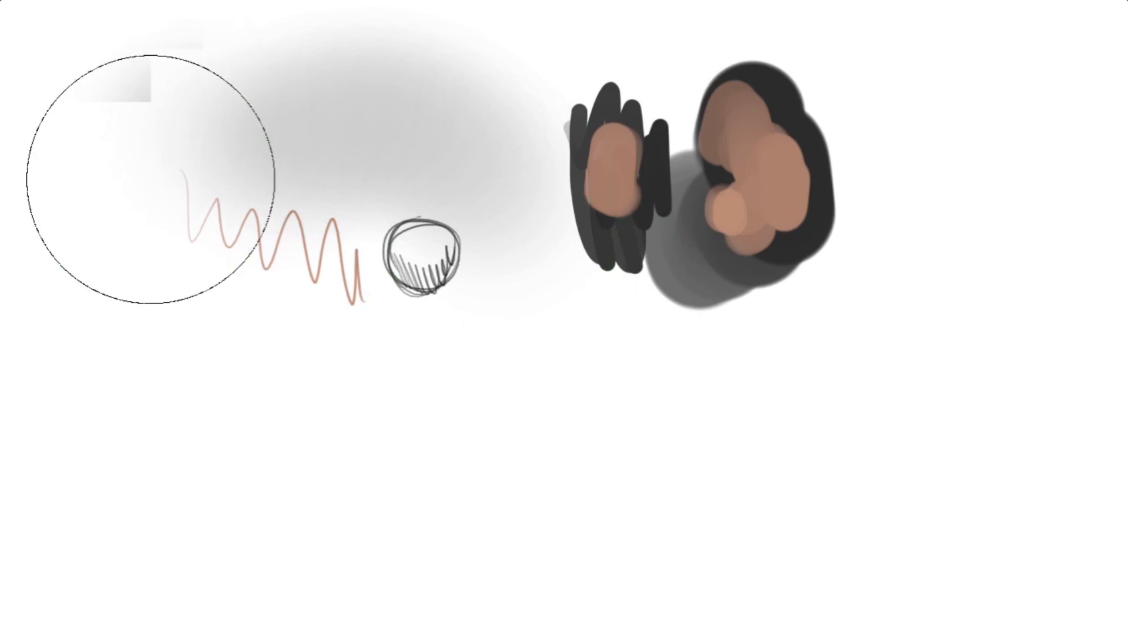
{"action": "left_click_drag", "start_coordinate": [134, 176], "coordinate": [294, 123]}
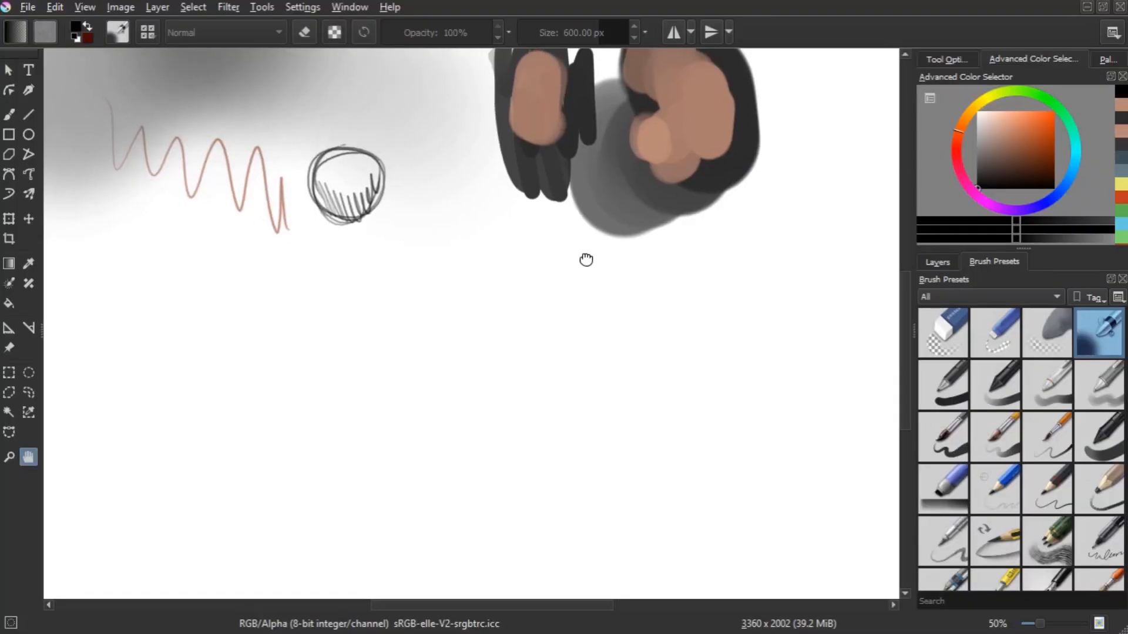
In canvas-only mode, sketch the sides and rounded top of a head below the zigzag with the Pencil-2 preset
{"action": "key", "text": "m"}
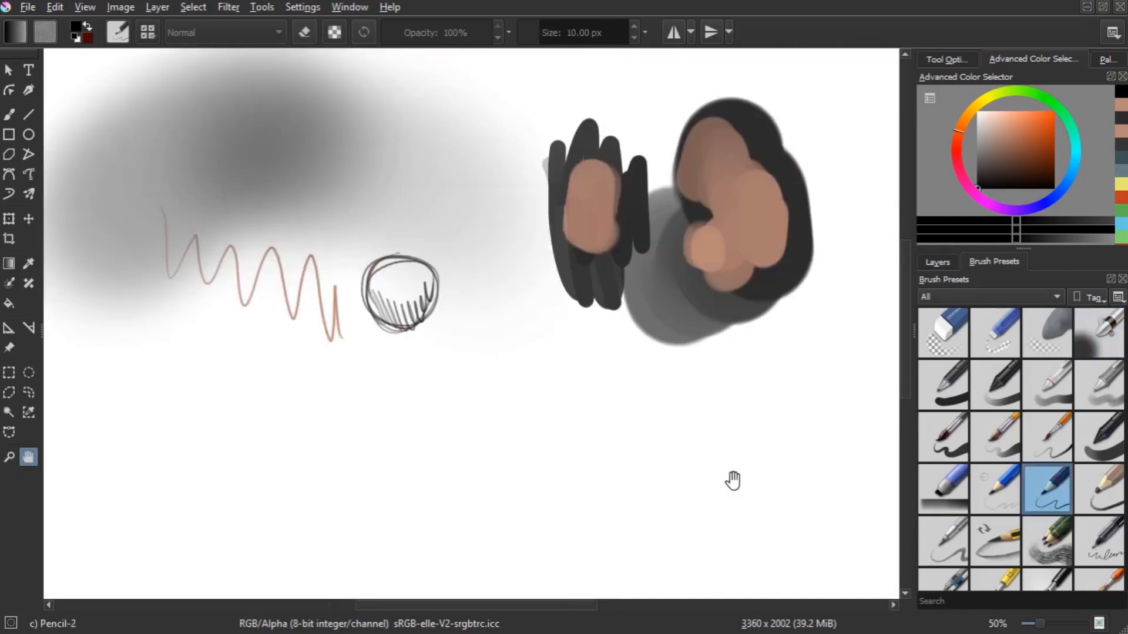
{"action": "key", "text": "Tab"}
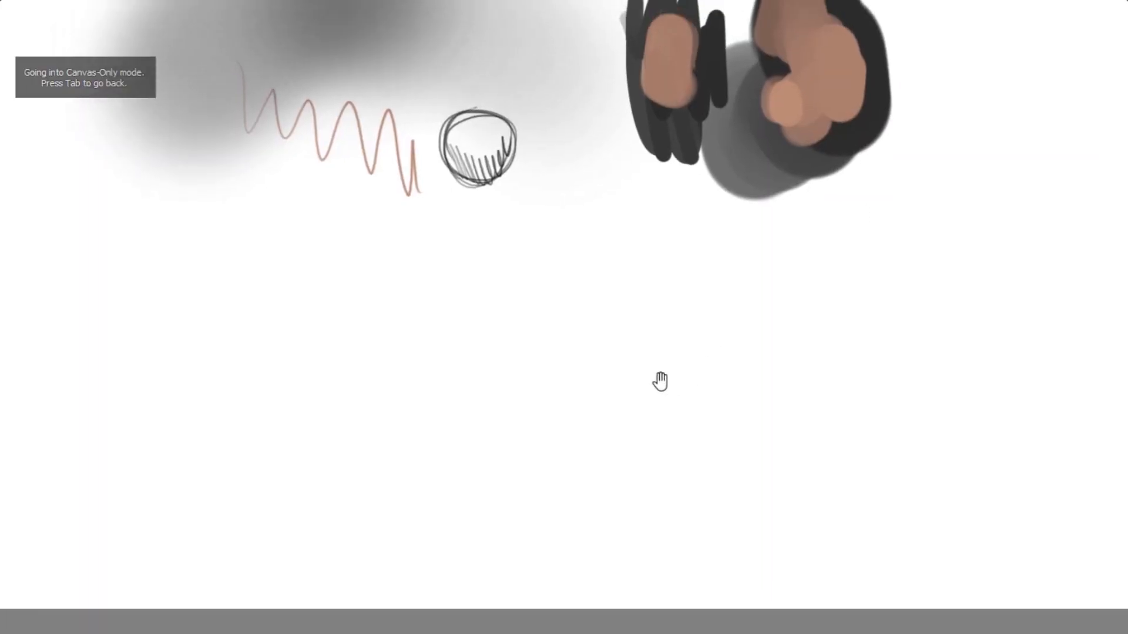
{"action": "left_click_drag", "start_coordinate": [265, 311], "coordinate": [286, 406]}
{"action": "left_click_drag", "start_coordinate": [265, 348], "coordinate": [308, 428]}
{"action": "left_click_drag", "start_coordinate": [260, 319], "coordinate": [269, 358]}
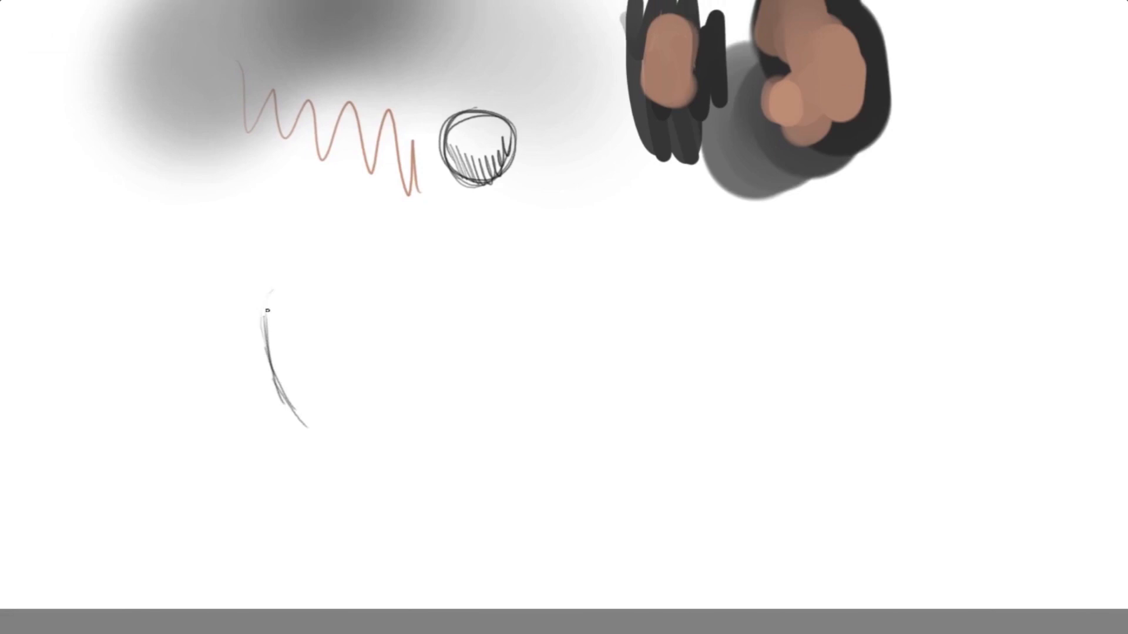
{"action": "left_click_drag", "start_coordinate": [261, 318], "coordinate": [367, 269]}
{"action": "left_click_drag", "start_coordinate": [352, 267], "coordinate": [400, 402]}
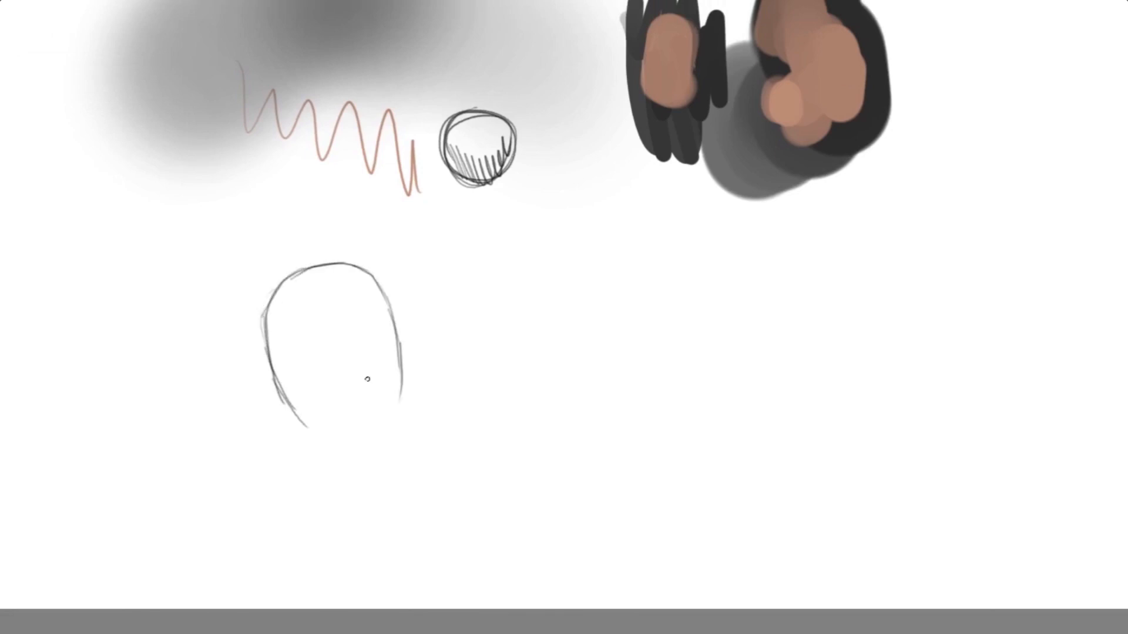
Check the head outline in the mirrored view, and close it with a chin line
{"action": "key", "text": "m"}
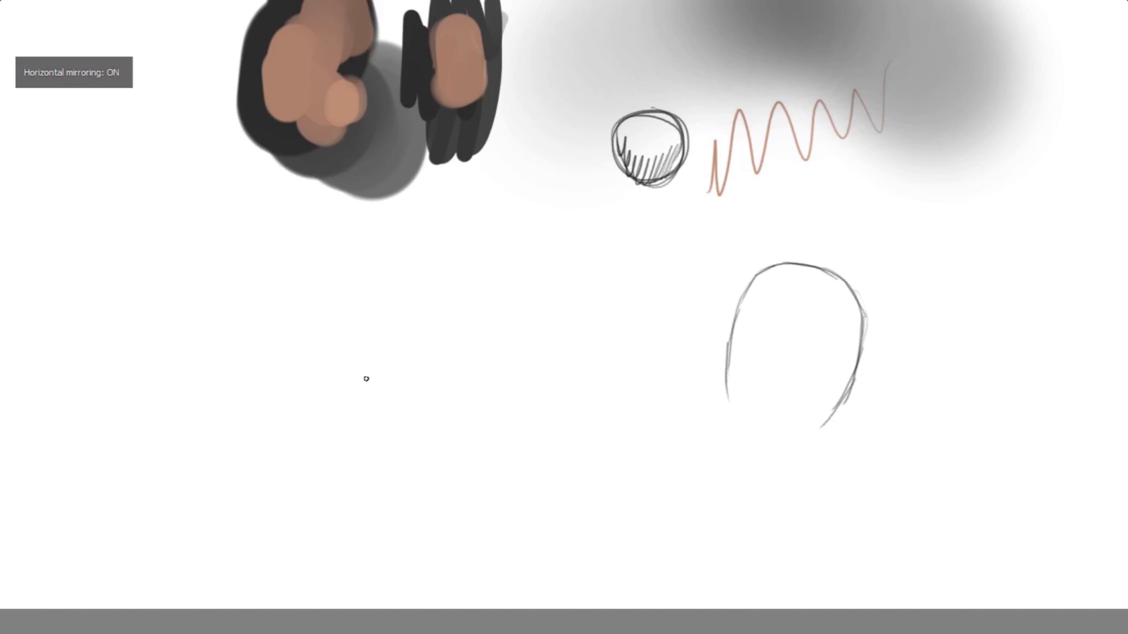
{"action": "key", "text": "m"}
{"action": "mouse_move", "coordinate": [317, 430]}
{"action": "left_mouse_down"}
{"action": "mouse_move", "coordinate": [348, 436]}
{"action": "mouse_move", "coordinate": [403, 403]}
{"action": "left_mouse_up"}
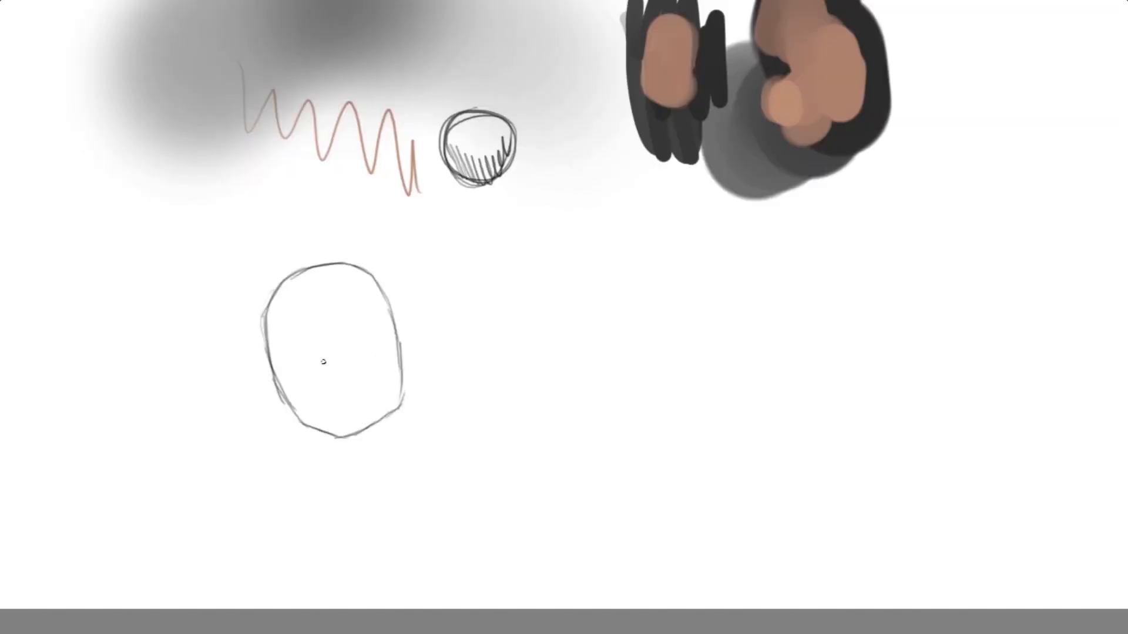
Draw two small oval eyes and a round mouth inside the head, and check the face in the mirrored view
{"action": "mouse_move", "coordinate": [320, 353]}
{"action": "left_mouse_down"}
{"action": "mouse_move", "coordinate": [330, 375]}
{"action": "mouse_move", "coordinate": [309, 373]}
{"action": "mouse_move", "coordinate": [325, 355]}
{"action": "mouse_move", "coordinate": [290, 341]}
{"action": "mouse_move", "coordinate": [293, 331]}
{"action": "mouse_move", "coordinate": [334, 323]}
{"action": "left_mouse_up"}
{"action": "key", "text": "ctrl+z"}
{"action": "key", "text": "m"}
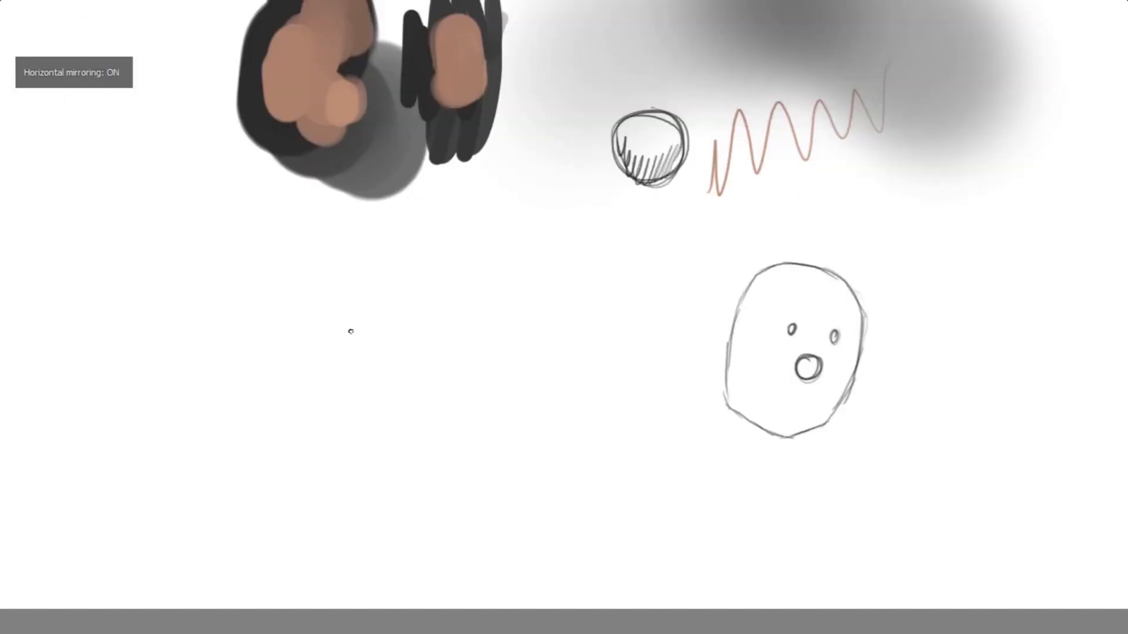
{"action": "key", "text": "m"}
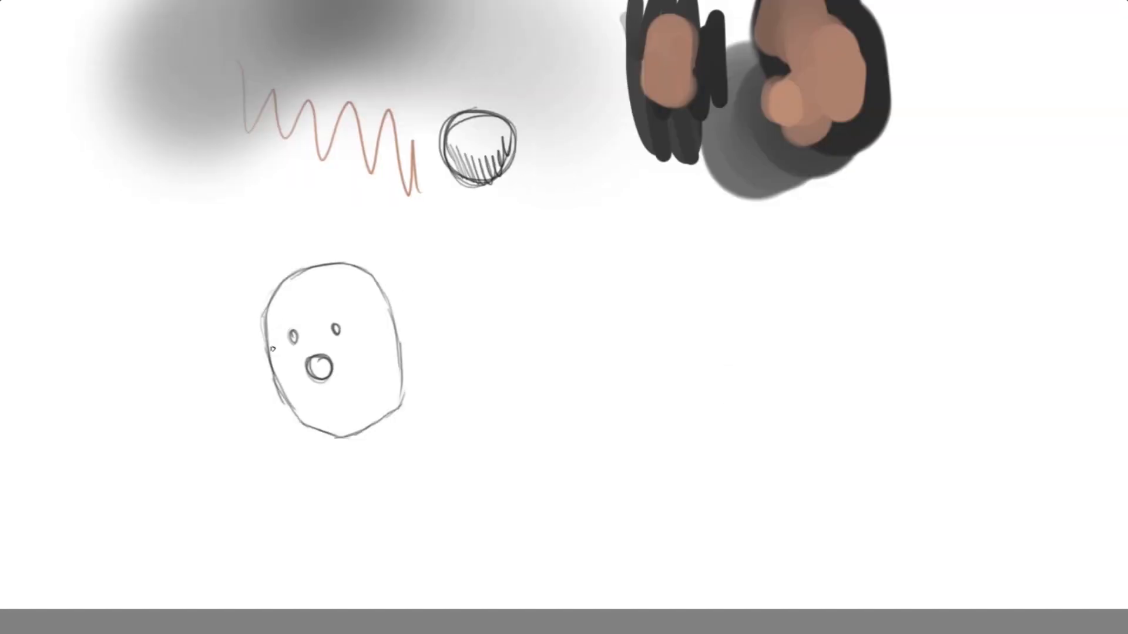
Add curved eyebrows above both eyes, and check the face again in the mirrored view
{"action": "mouse_move", "coordinate": [280, 332]}
{"action": "left_mouse_down"}
{"action": "mouse_move", "coordinate": [294, 313]}
{"action": "mouse_move", "coordinate": [343, 308]}
{"action": "left_mouse_up"}
{"action": "key", "text": "m"}
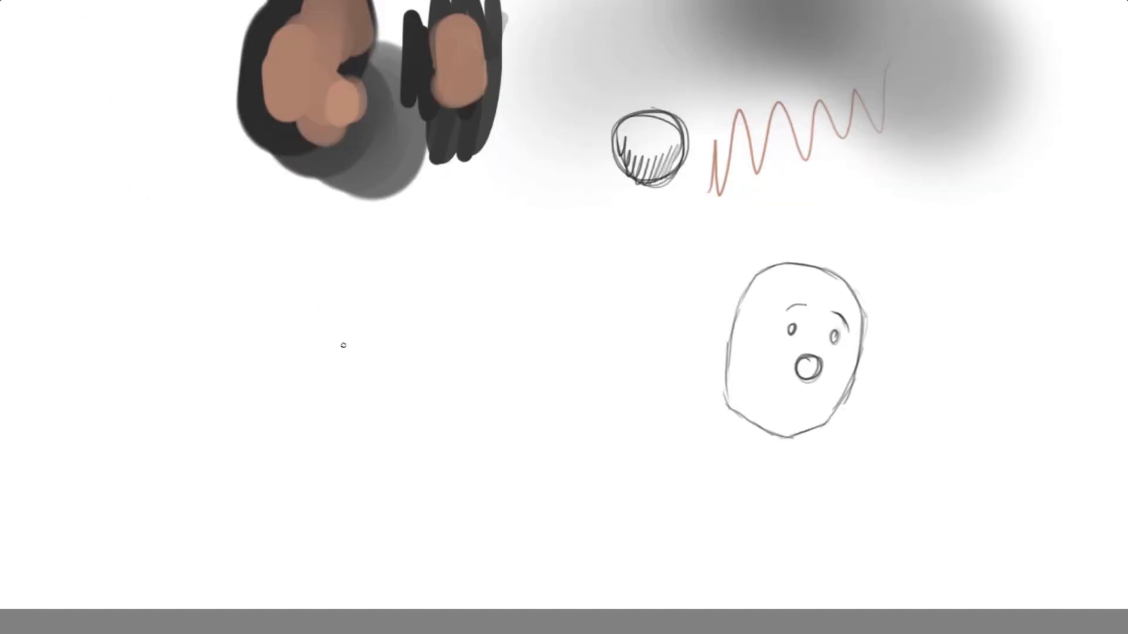
{"action": "key", "text": "m"}
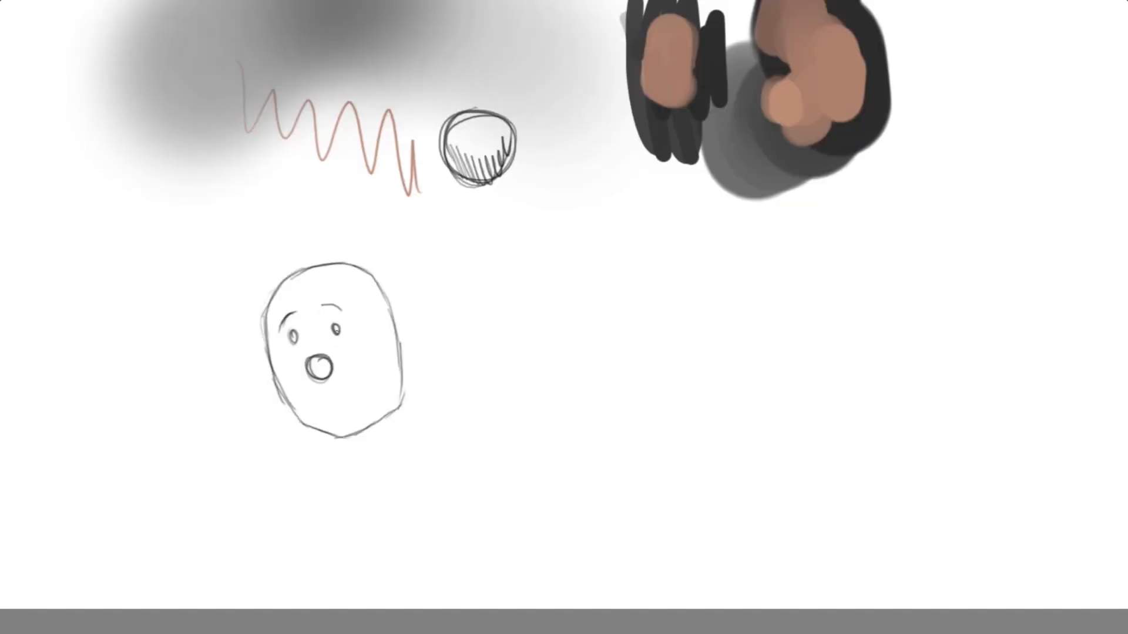
Thicken both eyebrows of the face into outlined shapes, and leave canvas-only mode
{"action": "mouse_move", "coordinate": [322, 305]}
{"action": "left_mouse_down"}
{"action": "mouse_move", "coordinate": [353, 319]}
{"action": "mouse_move", "coordinate": [323, 298]}
{"action": "mouse_move", "coordinate": [339, 299]}
{"action": "mouse_move", "coordinate": [355, 323]}
{"action": "left_mouse_up"}
{"action": "left_click_drag", "start_coordinate": [292, 305], "coordinate": [276, 340]}
{"action": "key", "text": "Tab"}
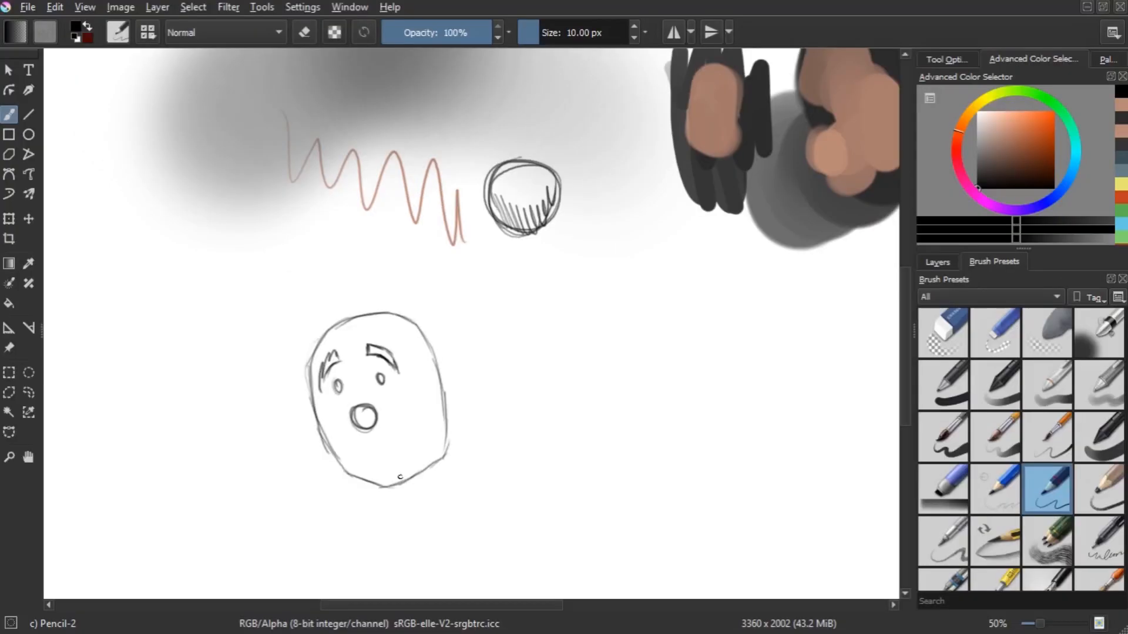
Prepare an empty paint layer above the hidden drawing layers, and return to the brush presets
{"action": "left_click", "coordinate": [944, 266]}
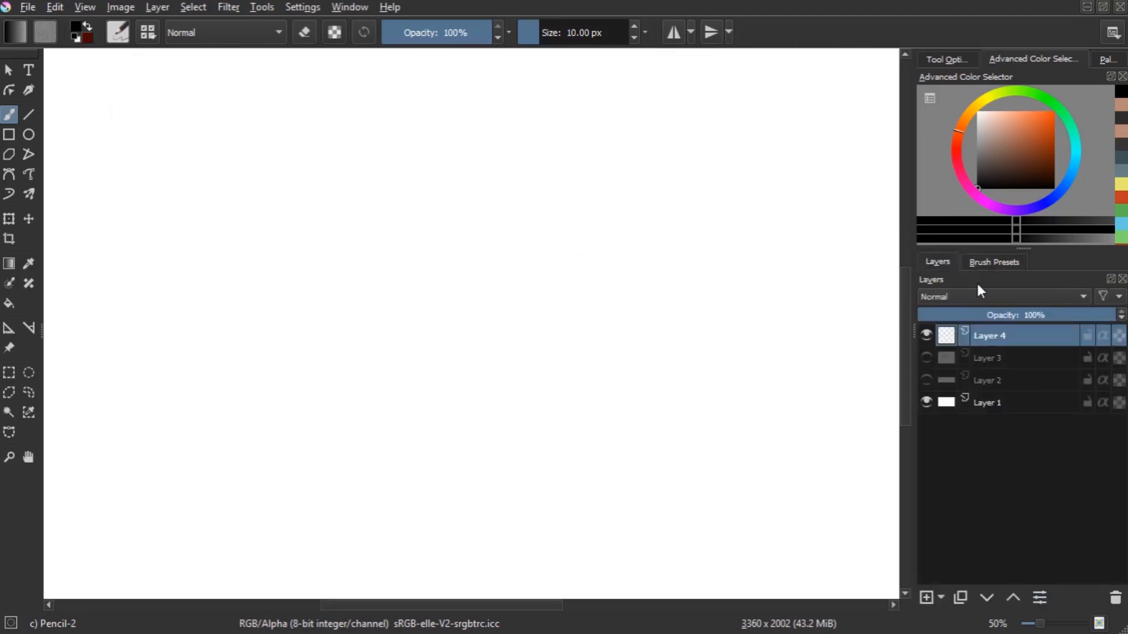
{"action": "left_click", "coordinate": [994, 263]}
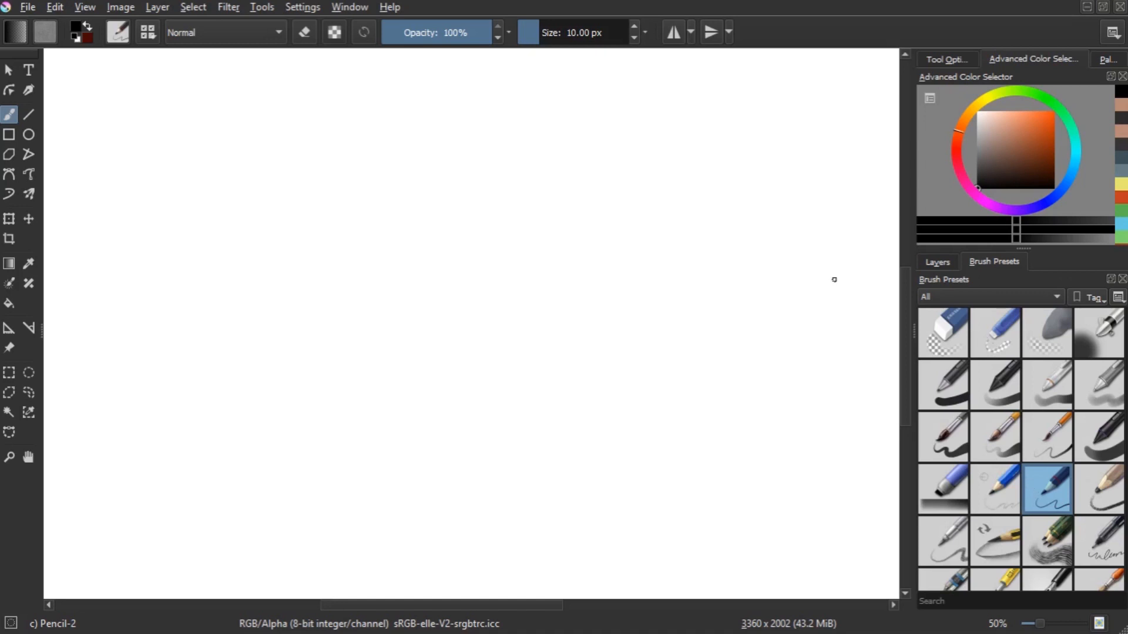
{"action": "key", "text": "Tab"}
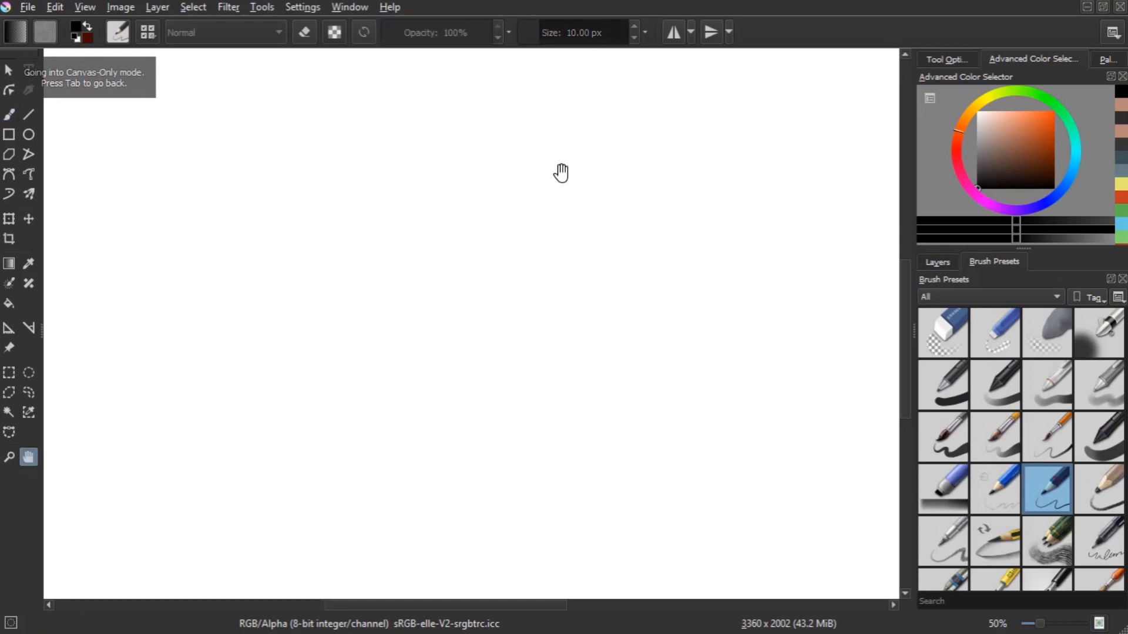
Try horizontal mirror painting on and off with the freehand brush, and leave it on
{"action": "left_click", "coordinate": [673, 32]}
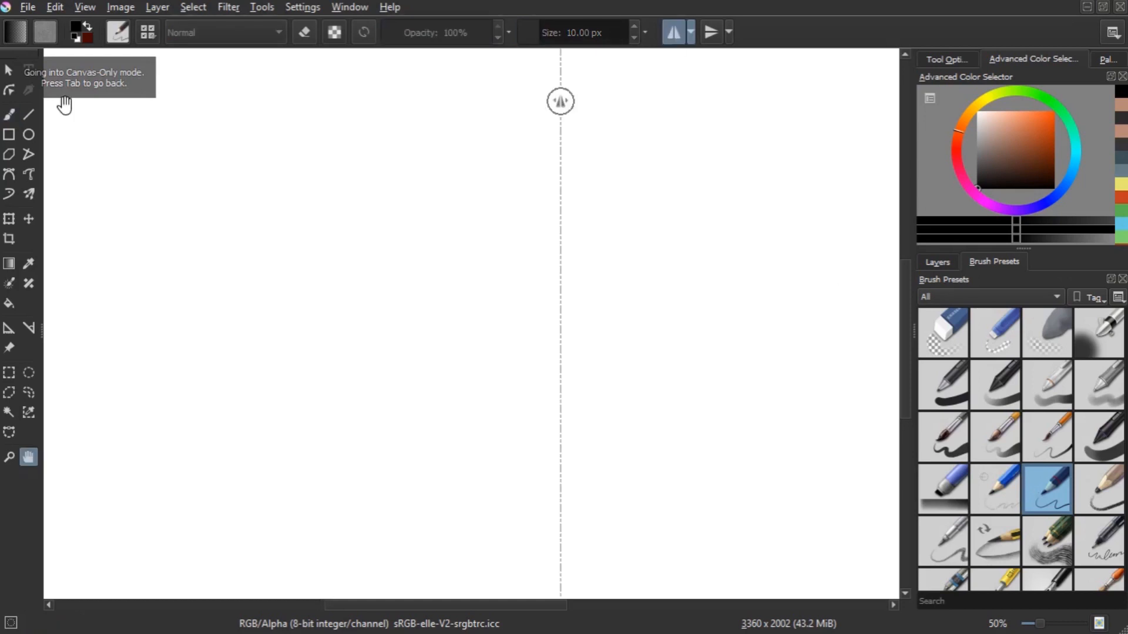
{"action": "key", "text": "b"}
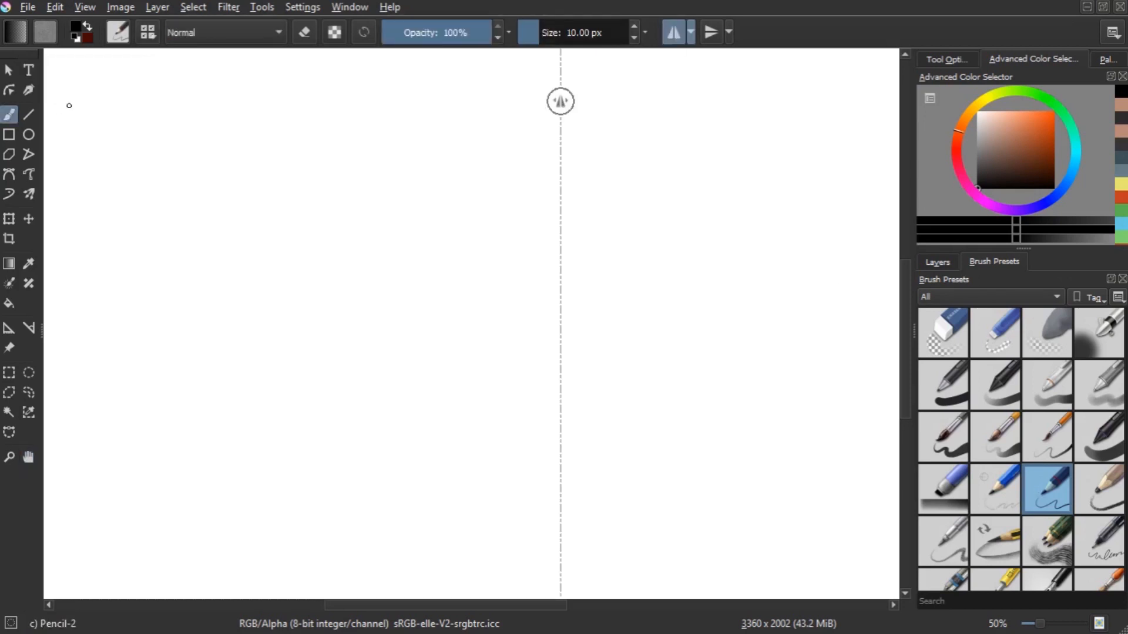
{"action": "left_click", "coordinate": [673, 33]}
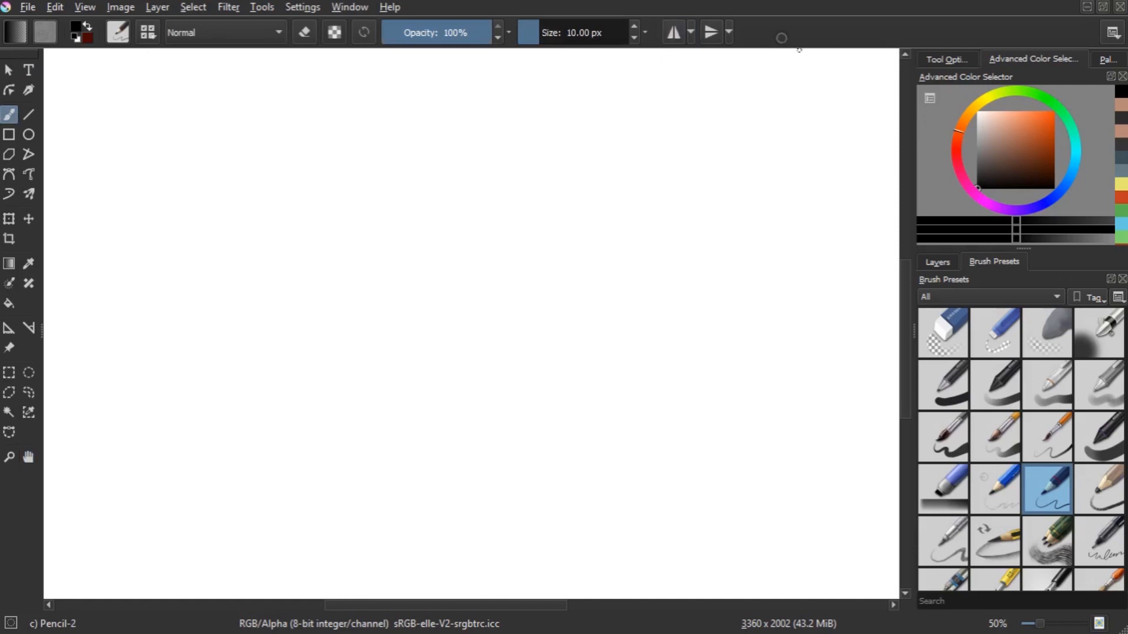
{"action": "left_click", "coordinate": [673, 33]}
Draw a mirrored head outline with a flat chin, angled jaw, rounded top and two tall pointed ears
{"action": "left_click_drag", "start_coordinate": [598, 336], "coordinate": [522, 335]}
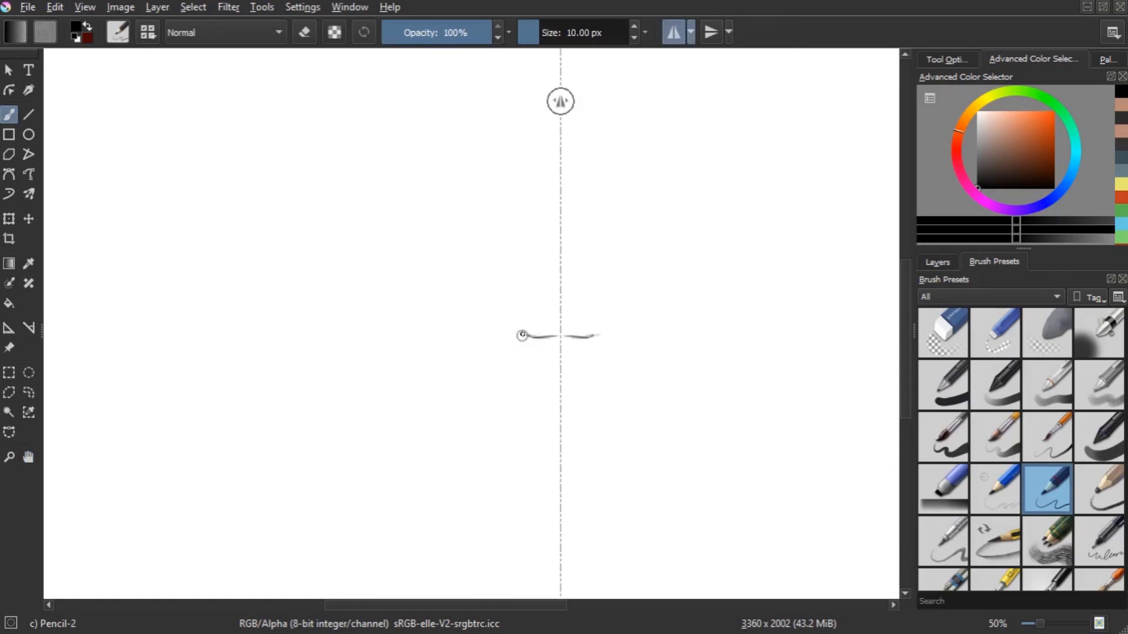
{"action": "mouse_move", "coordinate": [522, 335]}
{"action": "left_mouse_down"}
{"action": "mouse_move", "coordinate": [478, 227]}
{"action": "mouse_move", "coordinate": [538, 105]}
{"action": "left_mouse_up"}
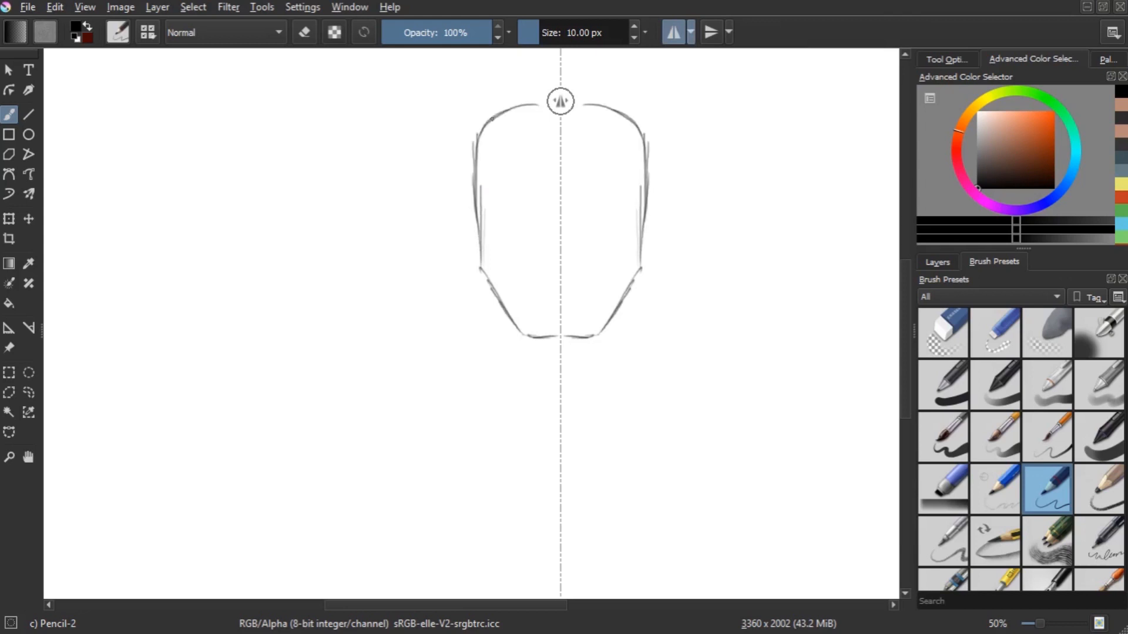
{"action": "left_click_drag", "start_coordinate": [476, 49], "coordinate": [514, 108]}
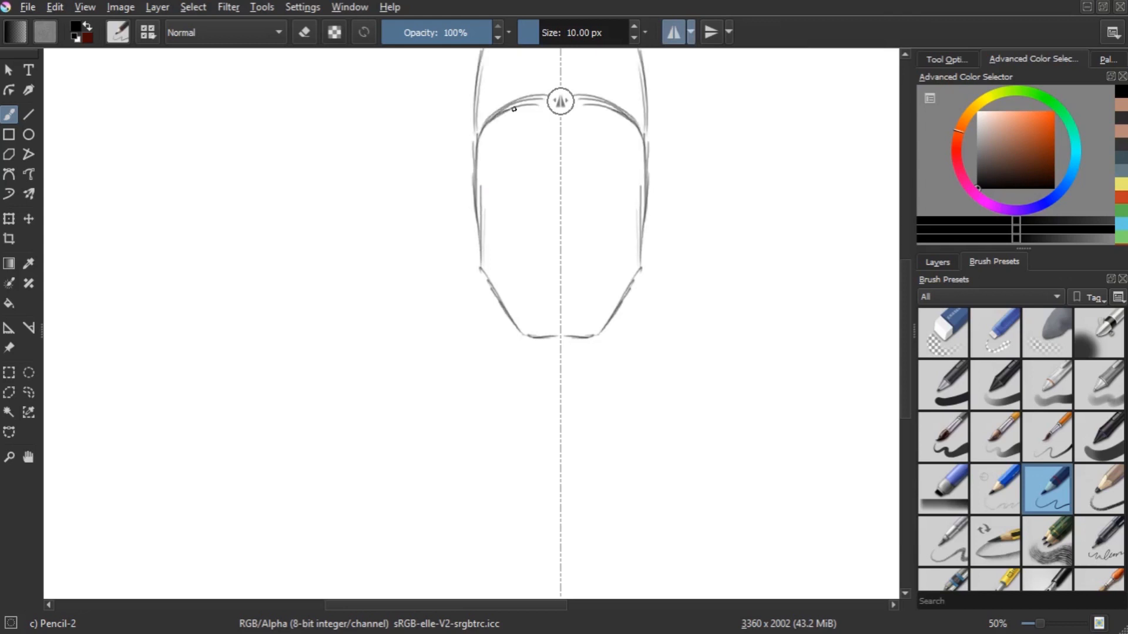
{"action": "scroll", "coordinate": [480, 131], "scroll_direction": "up", "scroll_amount": 3}
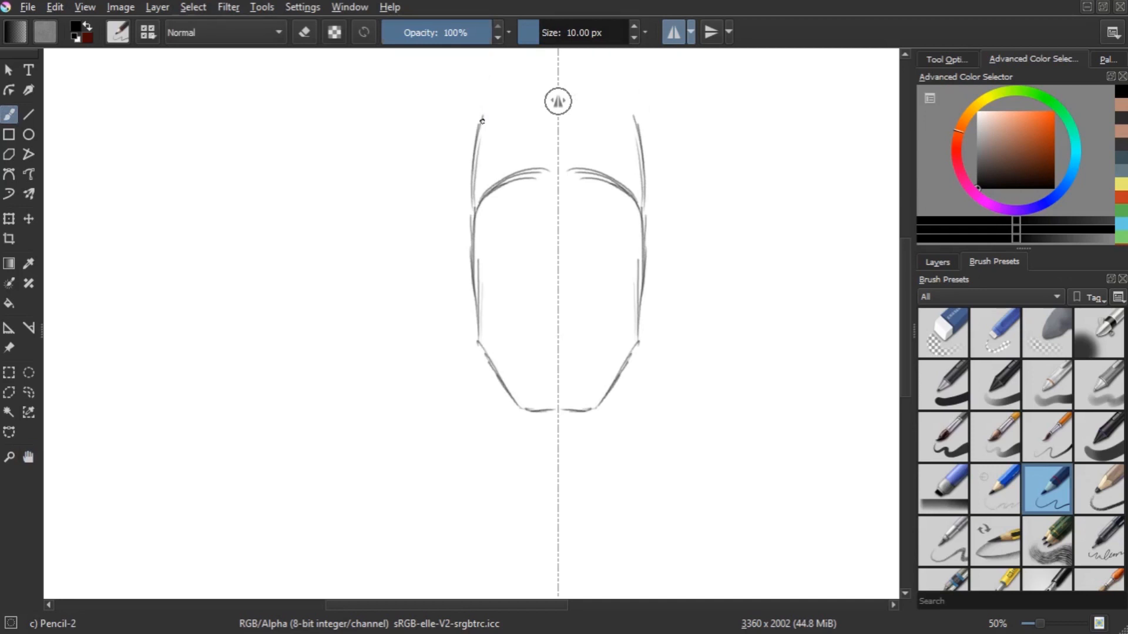
{"action": "left_click_drag", "start_coordinate": [483, 121], "coordinate": [500, 170]}
Draw the mask's V-notched lower edge down to the chin, and add a mouth inside the opening
{"action": "mouse_move", "coordinate": [557, 354]}
{"action": "left_mouse_down"}
{"action": "mouse_move", "coordinate": [496, 317]}
{"action": "mouse_move", "coordinate": [525, 412]}
{"action": "left_mouse_up"}
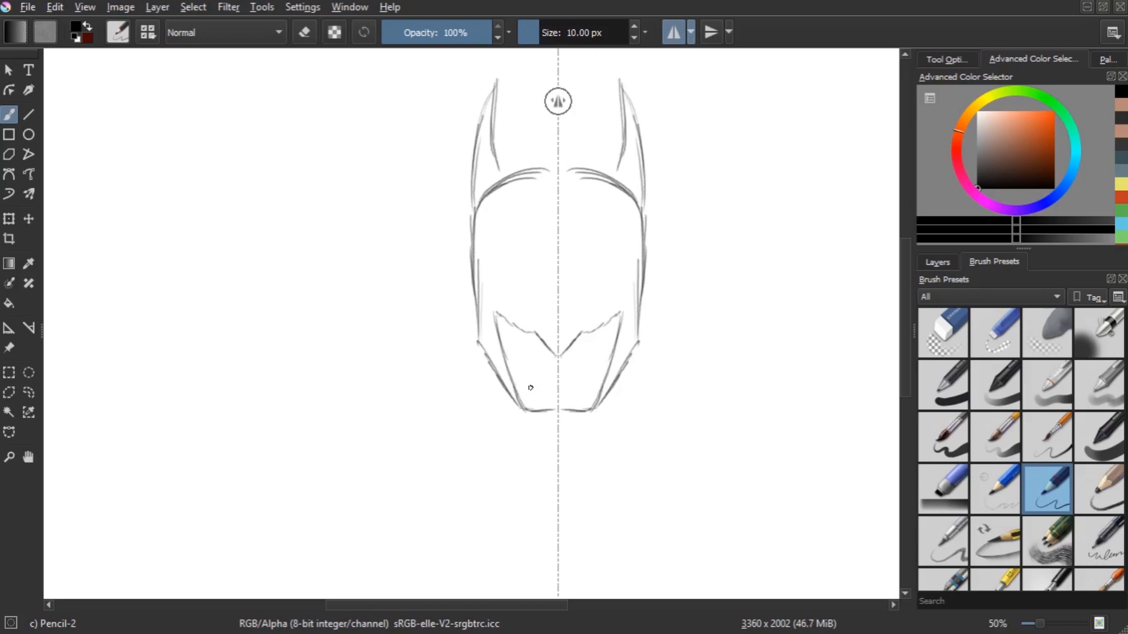
{"action": "left_click_drag", "start_coordinate": [527, 368], "coordinate": [556, 374]}
{"action": "left_click_drag", "start_coordinate": [541, 381], "coordinate": [556, 386]}
Sketch the mirrored eyes, brow lines and nose on the mask above the mouth opening
{"action": "left_click_drag", "start_coordinate": [492, 285], "coordinate": [551, 301]}
{"action": "left_click_drag", "start_coordinate": [554, 283], "coordinate": [552, 300]}
{"action": "left_click_drag", "start_coordinate": [507, 235], "coordinate": [506, 274]}
{"action": "mouse_move", "coordinate": [580, 296]}
{"action": "left_mouse_down"}
{"action": "mouse_move", "coordinate": [607, 285]}
{"action": "mouse_move", "coordinate": [536, 334]}
{"action": "left_mouse_up"}
Strengthen the ear edges, and add mirrored neck and shoulder lines on both sides of the head
{"action": "left_click_drag", "start_coordinate": [479, 119], "coordinate": [472, 223]}
{"action": "left_click_drag", "start_coordinate": [499, 72], "coordinate": [473, 185]}
{"action": "left_click_drag", "start_coordinate": [496, 136], "coordinate": [504, 165]}
{"action": "left_click_drag", "start_coordinate": [429, 305], "coordinate": [343, 339]}
{"action": "mouse_move", "coordinate": [471, 277]}
{"action": "left_mouse_down"}
{"action": "mouse_move", "coordinate": [384, 320]}
{"action": "mouse_move", "coordinate": [314, 396]}
{"action": "left_mouse_up"}
{"action": "left_click_drag", "start_coordinate": [302, 404], "coordinate": [259, 486]}
{"action": "left_click_drag", "start_coordinate": [509, 405], "coordinate": [489, 437]}
Refine the eye and nose lines of the mirrored masked face with short extra strokes
{"action": "left_click_drag", "start_coordinate": [537, 335], "coordinate": [555, 359]}
{"action": "left_click_drag", "start_coordinate": [493, 285], "coordinate": [561, 288]}
{"action": "key", "text": "ctrl+plus"}
{"action": "left_click_drag", "start_coordinate": [499, 276], "coordinate": [529, 264]}
{"action": "left_click_drag", "start_coordinate": [557, 289], "coordinate": [583, 291]}
{"action": "left_click_drag", "start_coordinate": [502, 300], "coordinate": [507, 332]}
{"action": "left_click_drag", "start_coordinate": [553, 337], "coordinate": [538, 354]}
{"action": "key", "text": "ctrl+minus"}
{"action": "key", "text": "ctrl+minus"}
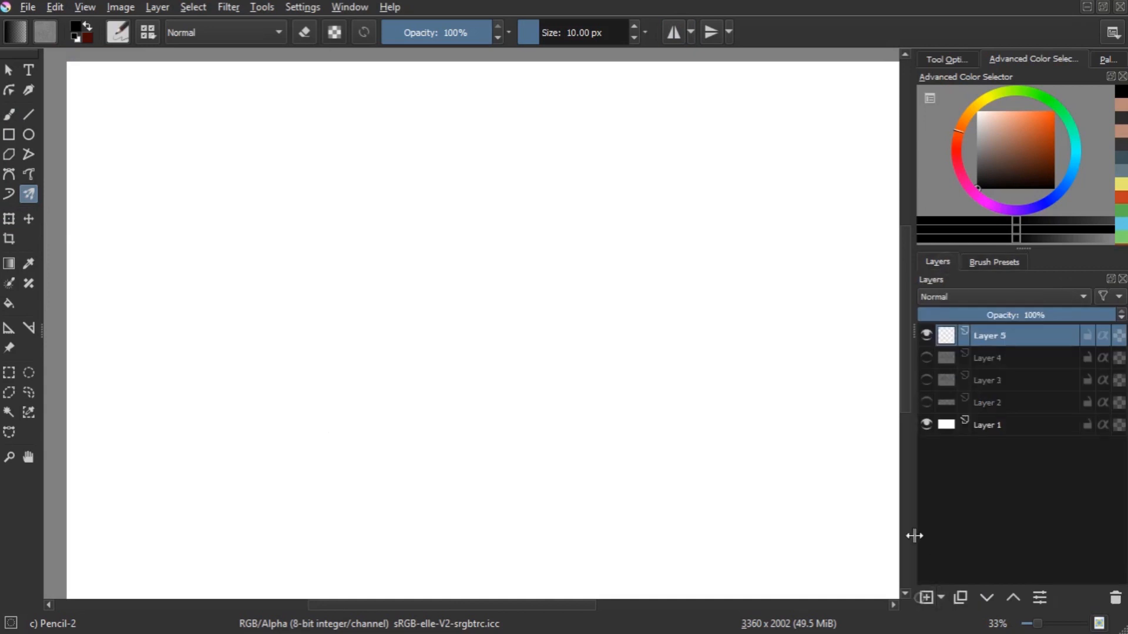
On a new empty layer, review the Multibrush tool's options and choose Snowflake as its type
{"action": "left_click", "coordinate": [994, 261]}
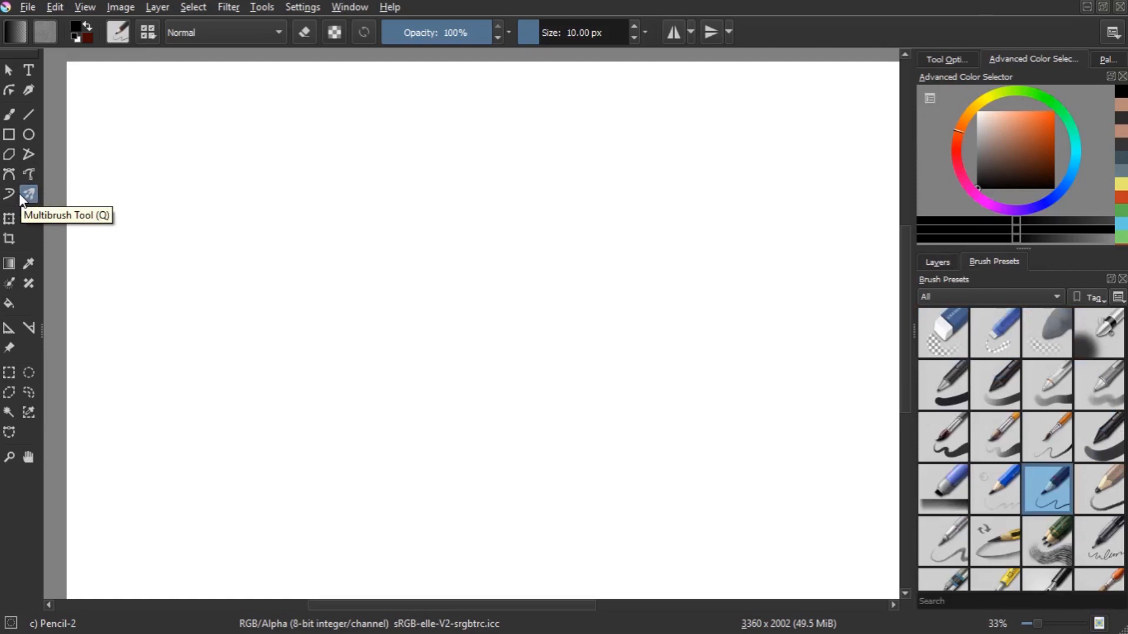
{"action": "left_click", "coordinate": [948, 61]}
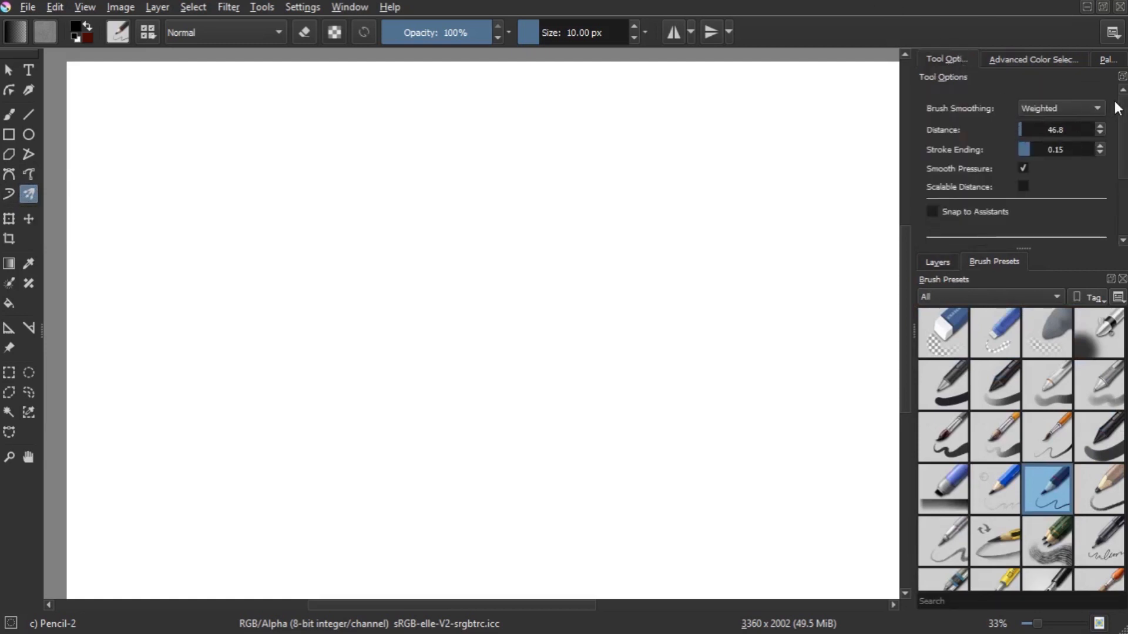
{"action": "scroll", "coordinate": [1114, 108], "scroll_direction": "down", "scroll_amount": 3}
{"action": "scroll", "coordinate": [1114, 107], "scroll_direction": "up", "scroll_amount": 3}
{"action": "scroll", "coordinate": [1126, 205], "scroll_direction": "down", "scroll_amount": 3}
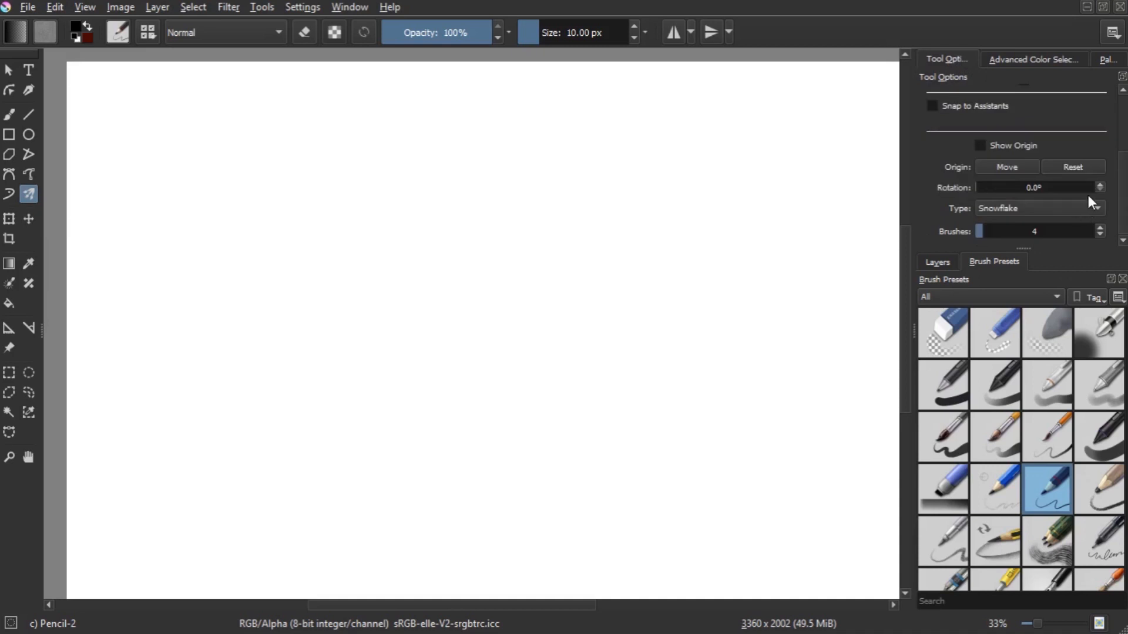
{"action": "scroll", "coordinate": [1124, 194], "scroll_direction": "up", "scroll_amount": 3}
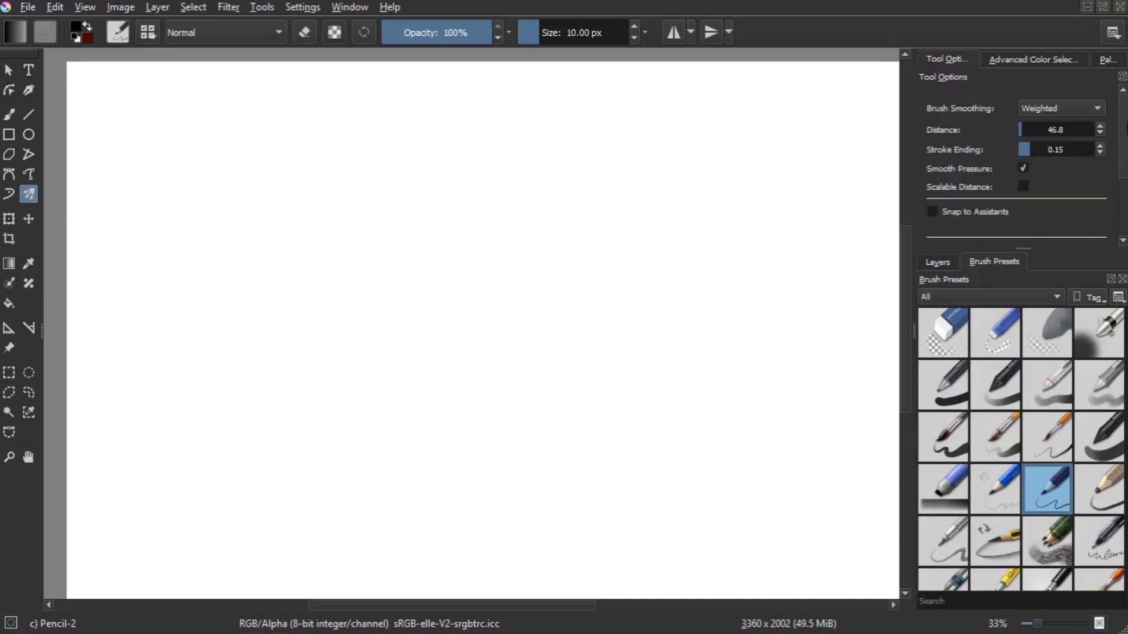
{"action": "scroll", "coordinate": [1125, 176], "scroll_direction": "down", "scroll_amount": 3}
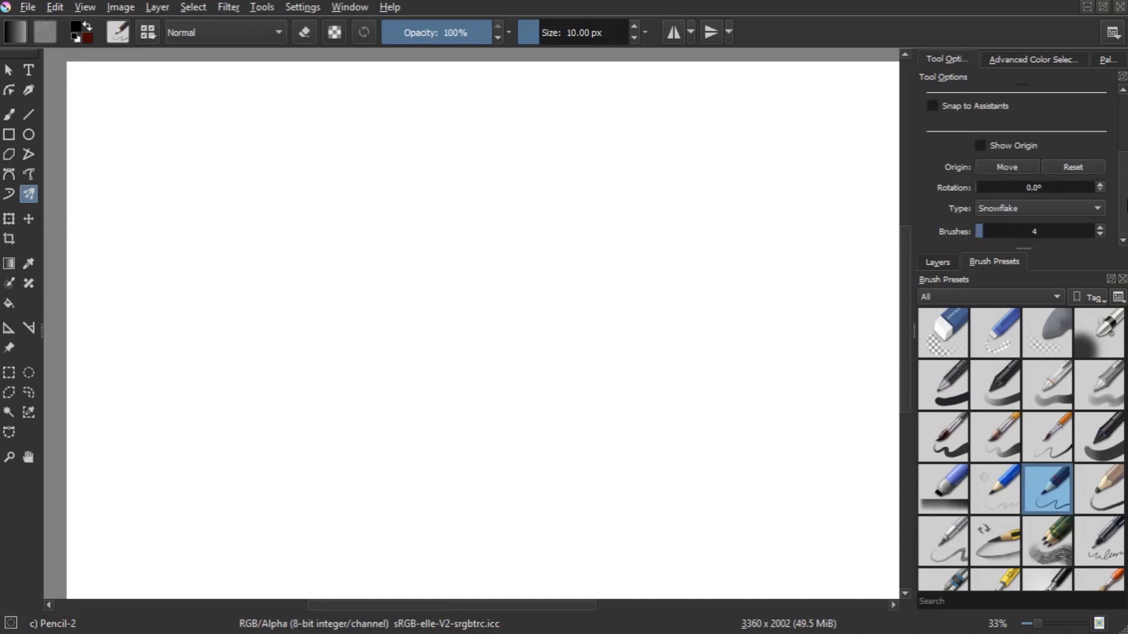
{"action": "left_click", "coordinate": [1063, 212]}
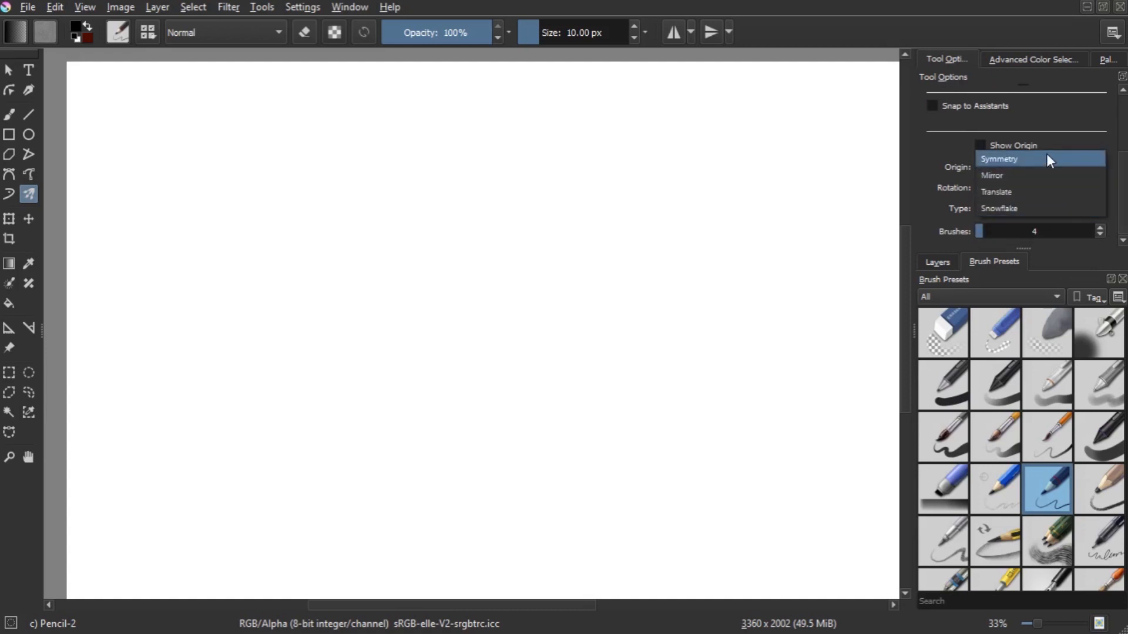
{"action": "left_click", "coordinate": [1055, 209]}
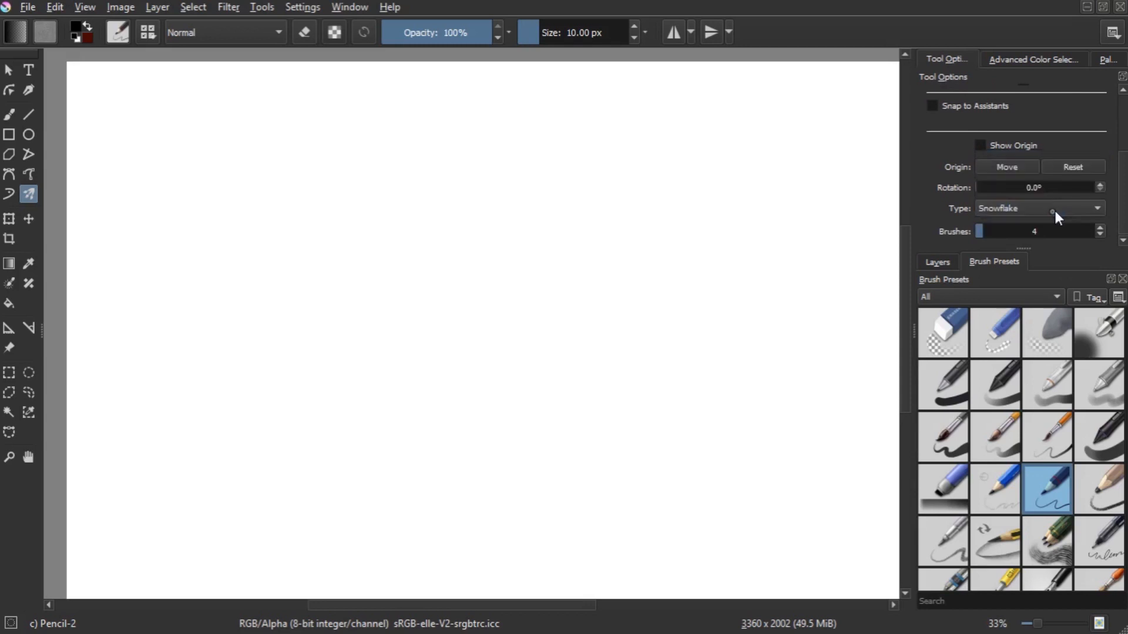
Draw a symmetrical ornament of curls and loops outward around the canvas centre with the Snowflake multibrush
{"action": "mouse_move", "coordinate": [552, 271]}
{"action": "left_mouse_down"}
{"action": "mouse_move", "coordinate": [573, 264]}
{"action": "mouse_move", "coordinate": [543, 262]}
{"action": "mouse_move", "coordinate": [545, 248]}
{"action": "mouse_move", "coordinate": [605, 254]}
{"action": "mouse_move", "coordinate": [568, 290]}
{"action": "left_mouse_up"}
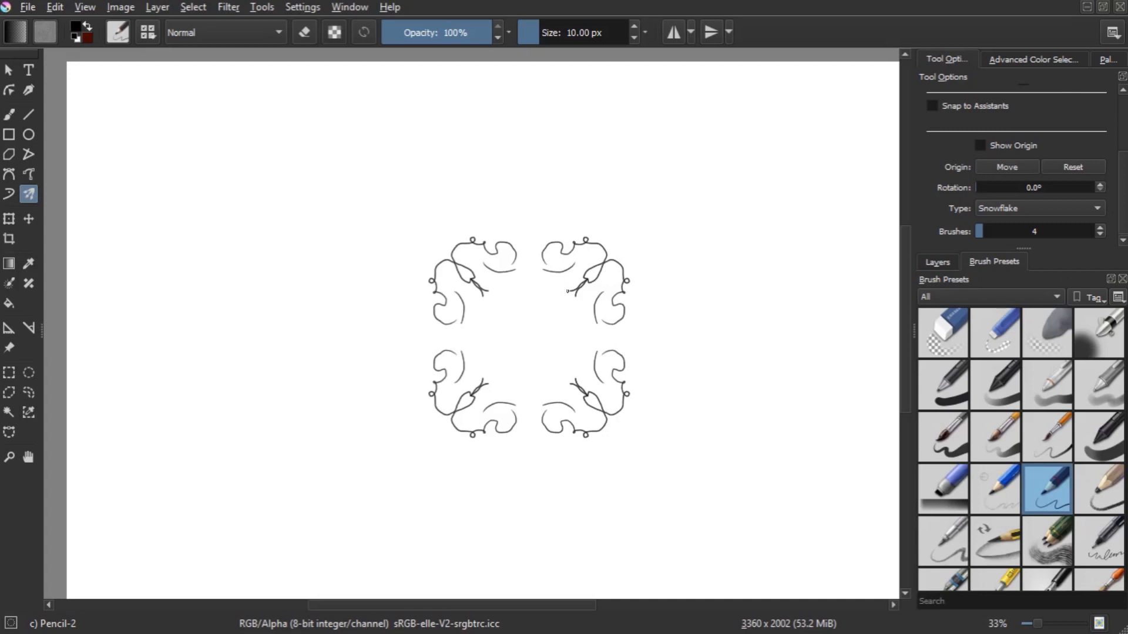
{"action": "left_click_drag", "start_coordinate": [568, 291], "coordinate": [639, 340]}
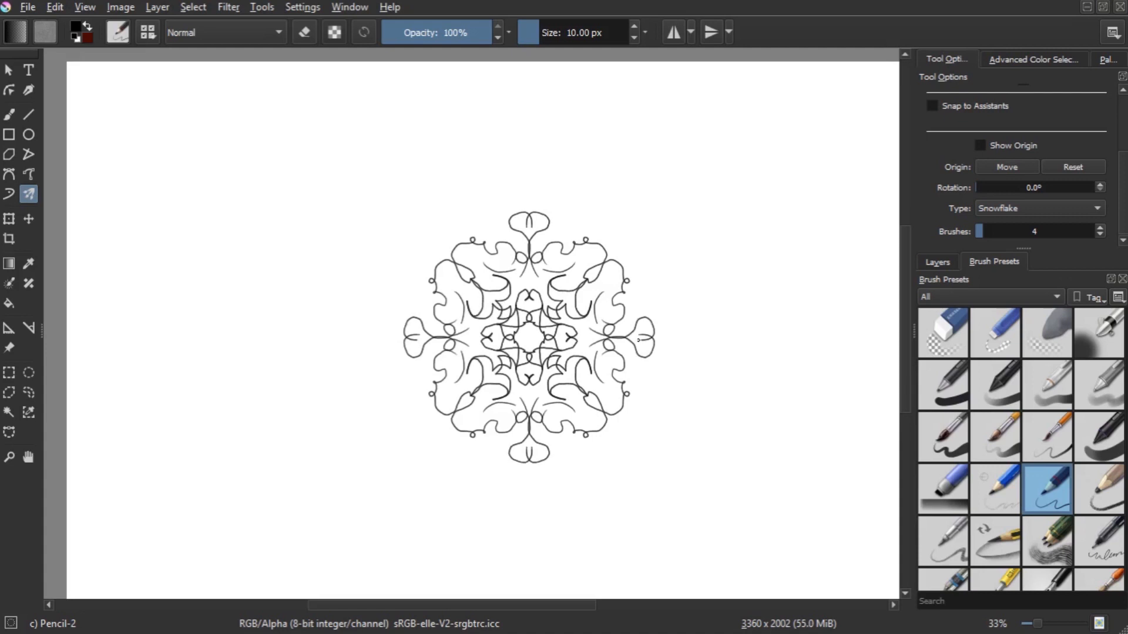
{"action": "left_click_drag", "start_coordinate": [639, 339], "coordinate": [628, 248]}
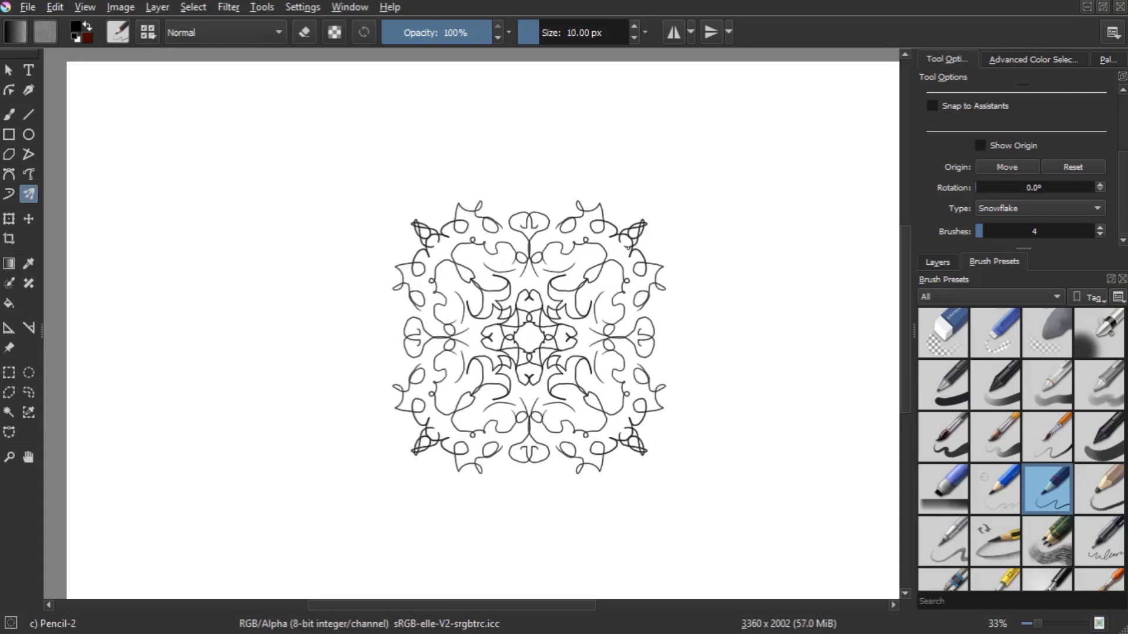
{"action": "left_click_drag", "start_coordinate": [628, 248], "coordinate": [628, 209]}
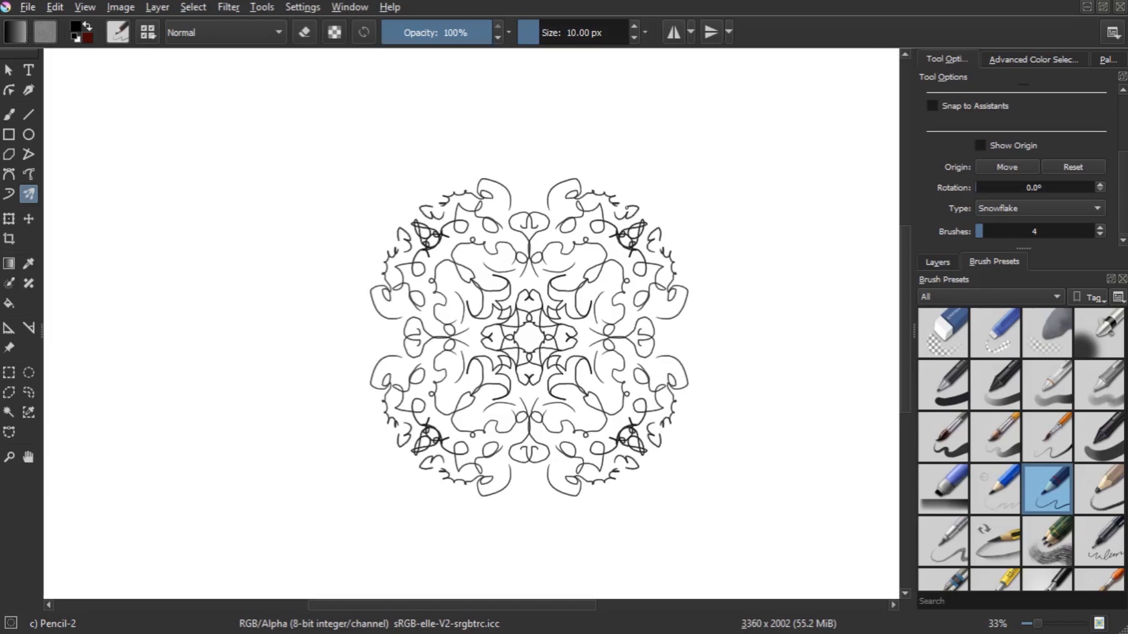
Examine how the ornament repeats as tiles in wrap-around mode at several zoom levels
{"action": "scroll", "coordinate": [627, 210], "scroll_direction": "down", "scroll_amount": 5}
{"action": "scroll", "coordinate": [492, 294], "scroll_direction": "up", "scroll_amount": 3}
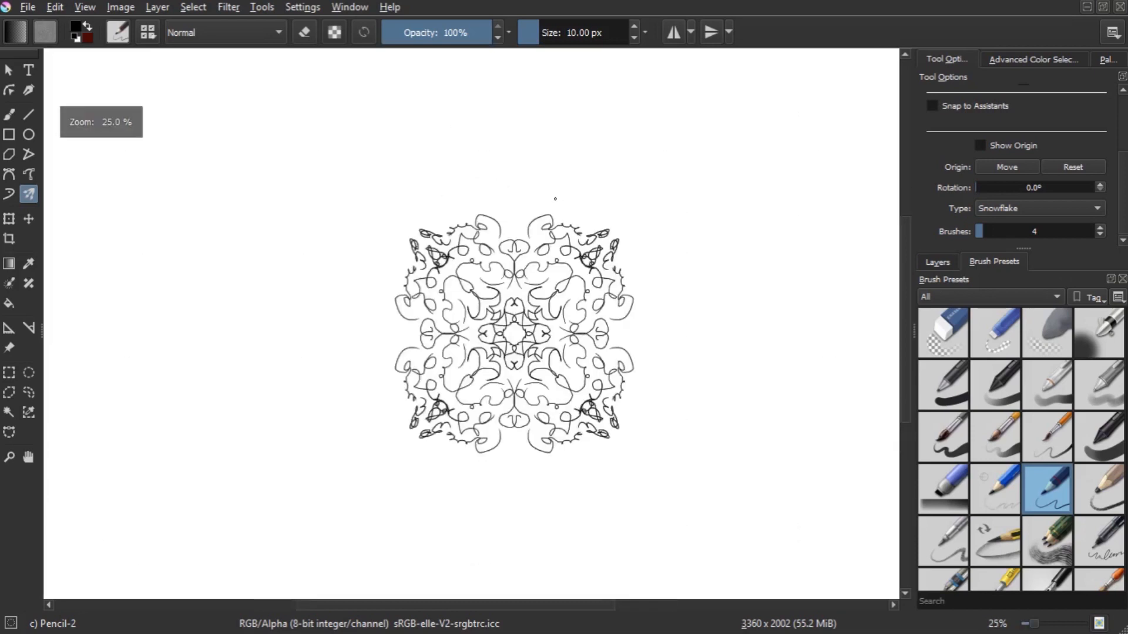
{"action": "scroll", "coordinate": [527, 239], "scroll_direction": "down", "scroll_amount": 4}
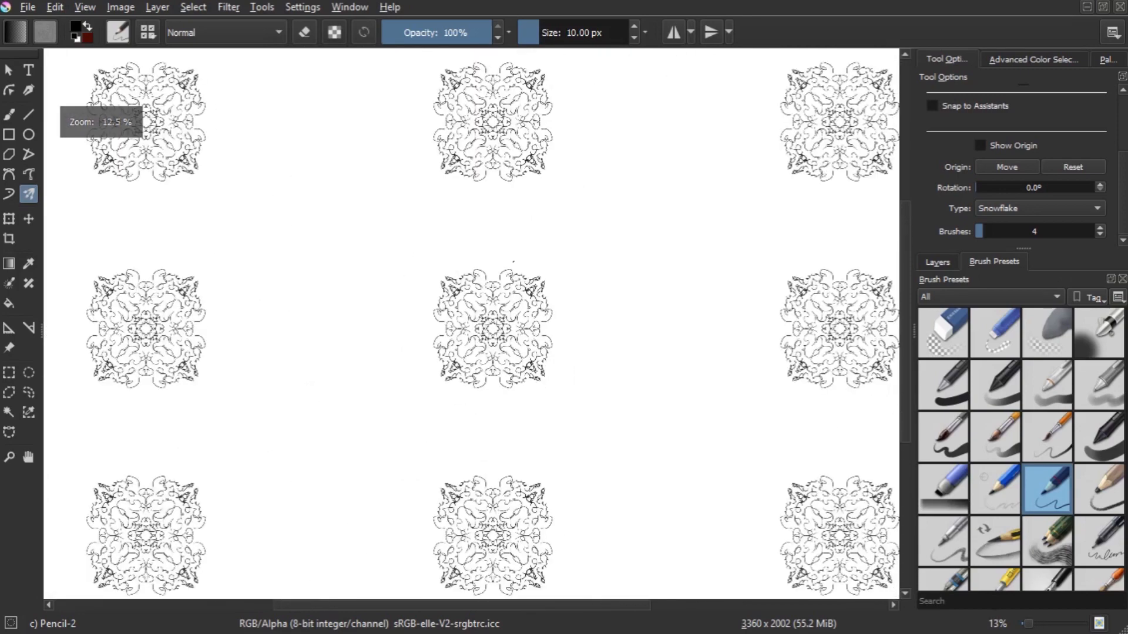
{"action": "scroll", "coordinate": [523, 247], "scroll_direction": "up", "scroll_amount": 2}
{"action": "scroll", "coordinate": [513, 261], "scroll_direction": "down", "scroll_amount": 1}
{"action": "scroll", "coordinate": [513, 262], "scroll_direction": "down", "scroll_amount": 1}
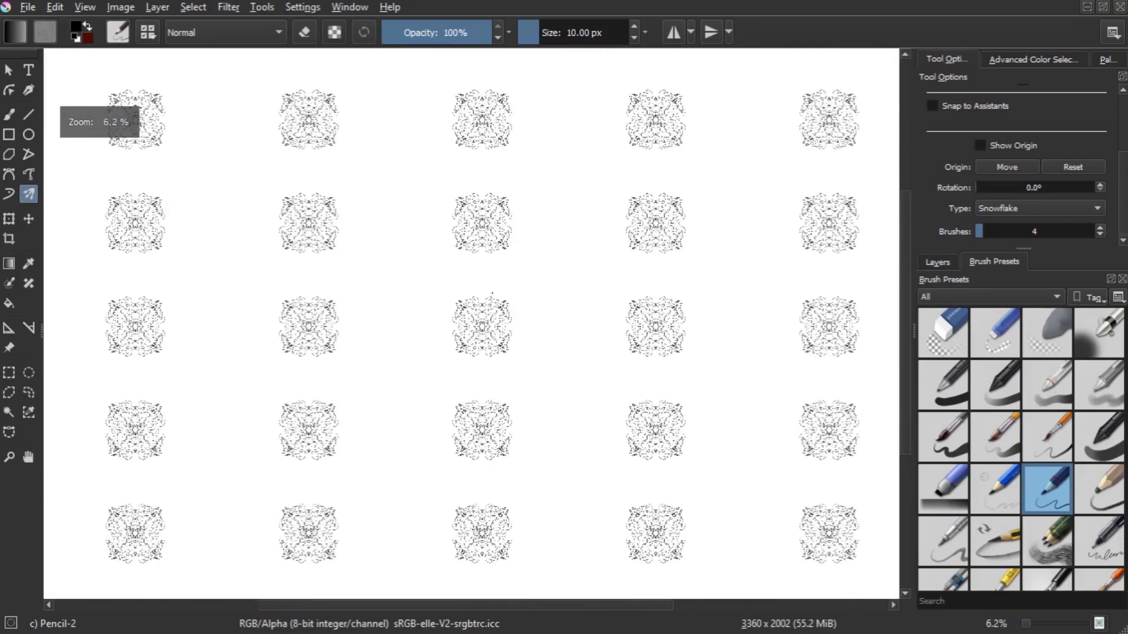
{"action": "scroll", "coordinate": [523, 250], "scroll_direction": "up", "scroll_amount": 3}
{"action": "scroll", "coordinate": [527, 240], "scroll_direction": "up", "scroll_amount": 2}
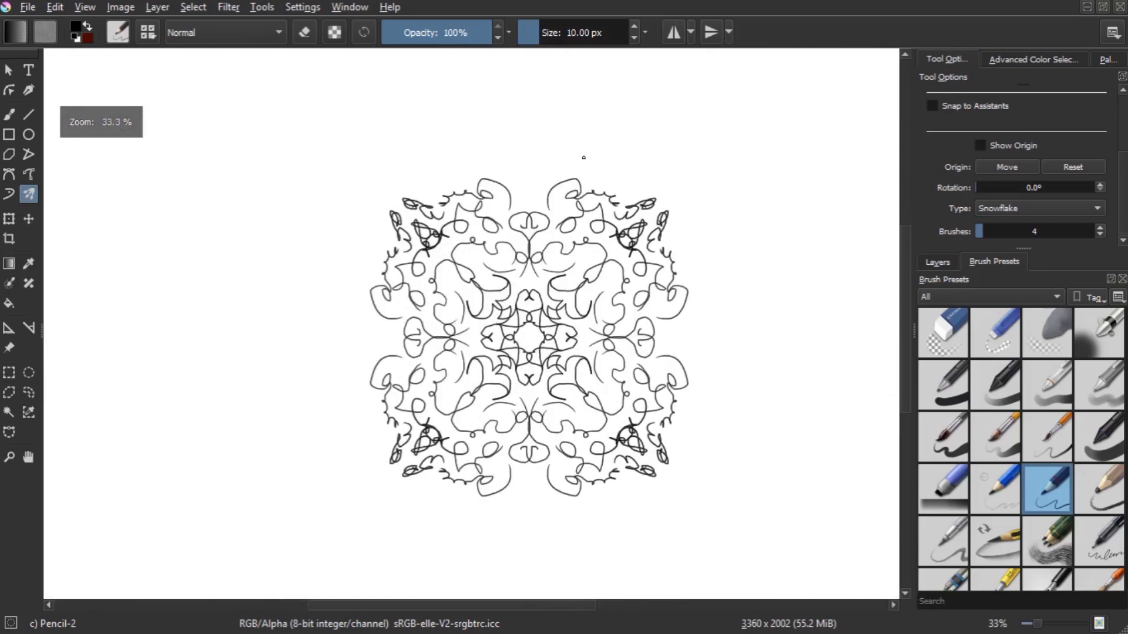
{"action": "scroll", "coordinate": [527, 240], "scroll_direction": "down", "scroll_amount": 1}
{"action": "scroll", "coordinate": [527, 239], "scroll_direction": "down", "scroll_amount": 1}
{"action": "scroll", "coordinate": [527, 239], "scroll_direction": "down", "scroll_amount": 1}
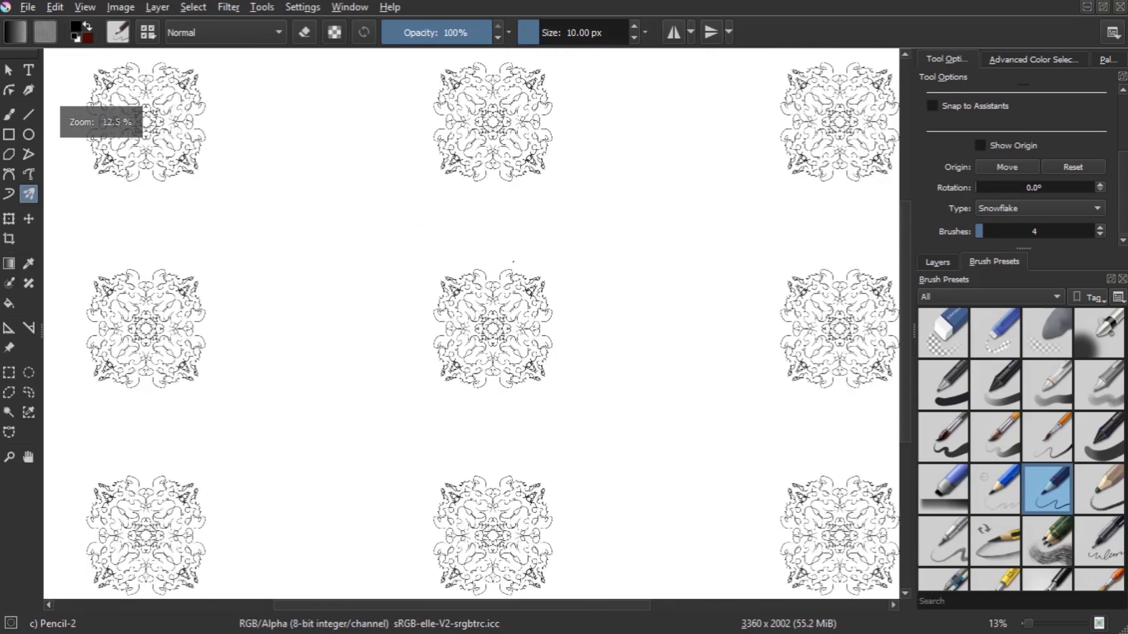
{"action": "scroll", "coordinate": [527, 239], "scroll_direction": "up", "scroll_amount": 1}
{"action": "scroll", "coordinate": [527, 240], "scroll_direction": "up", "scroll_amount": 2}
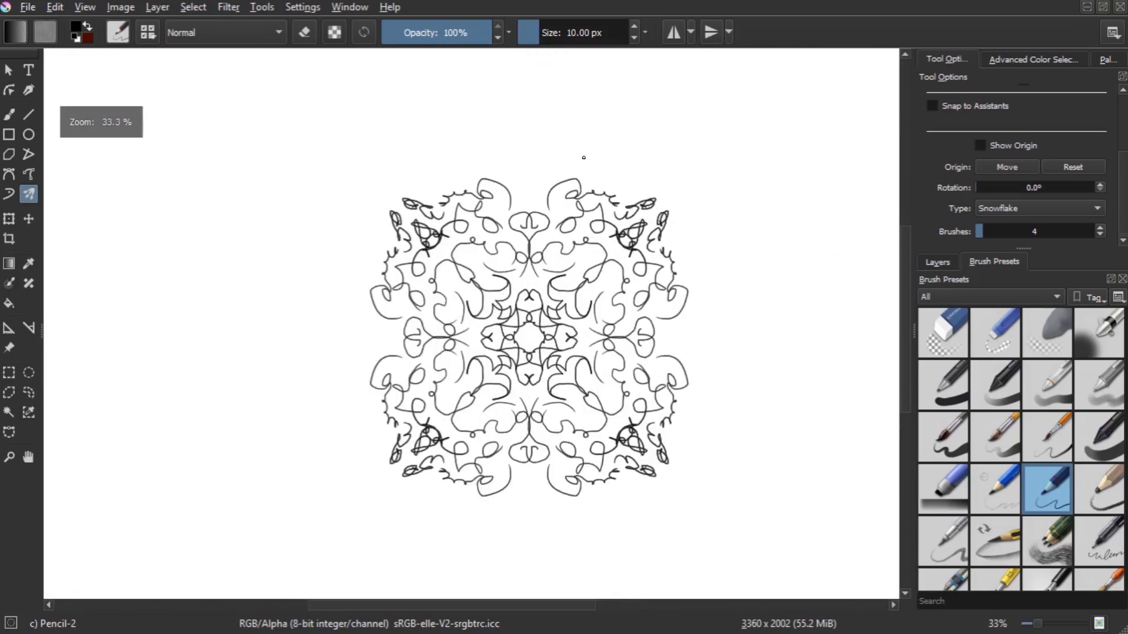
Add pairs of spiral curls to the four outer ends of the ornament with the Multibrush tool
{"action": "mouse_move", "coordinate": [507, 200]}
{"action": "left_mouse_down"}
{"action": "mouse_move", "coordinate": [524, 179]}
{"action": "mouse_move", "coordinate": [503, 160]}
{"action": "mouse_move", "coordinate": [513, 147]}
{"action": "mouse_move", "coordinate": [502, 167]}
{"action": "left_mouse_up"}
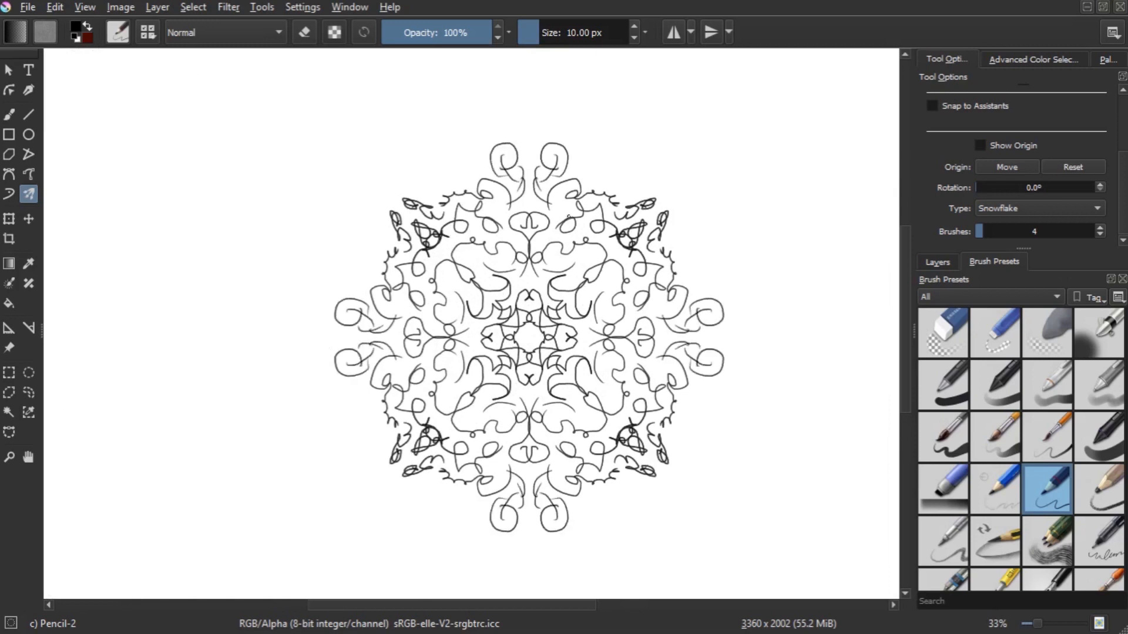
{"action": "key", "text": "ctrl+minus"}
{"action": "key", "text": "space"}
{"action": "left_click_drag", "start_coordinate": [716, 264], "coordinate": [654, 302]}
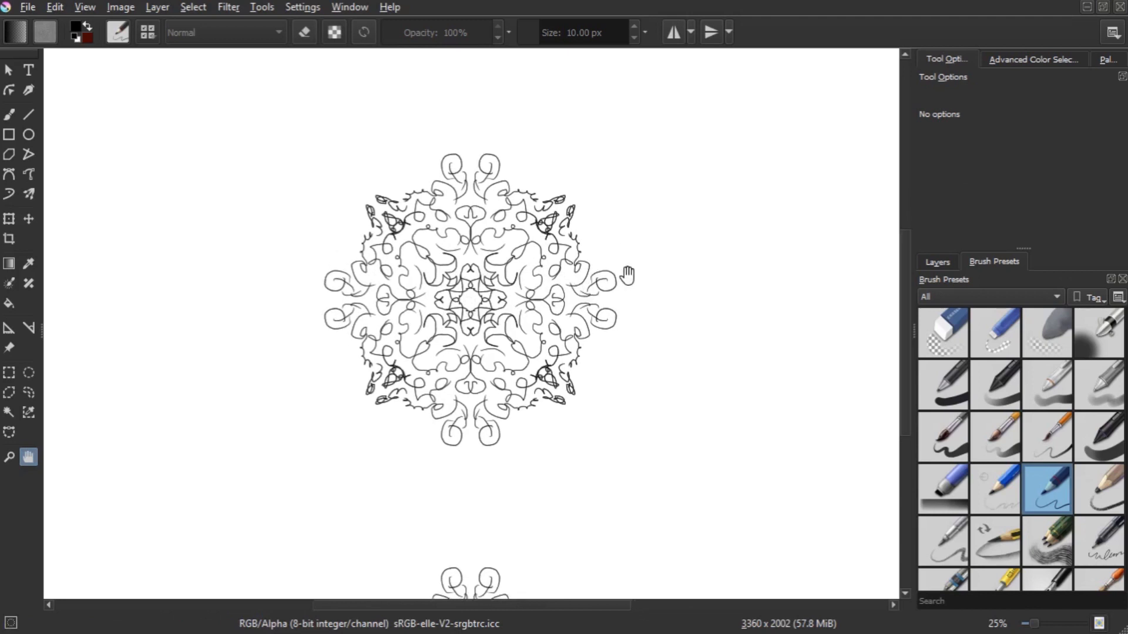
Look at the ornament with canvas-only mode toggled, restore the interface and centre the ornament in view
{"action": "key", "text": "Tab"}
{"action": "key", "text": "Tab"}
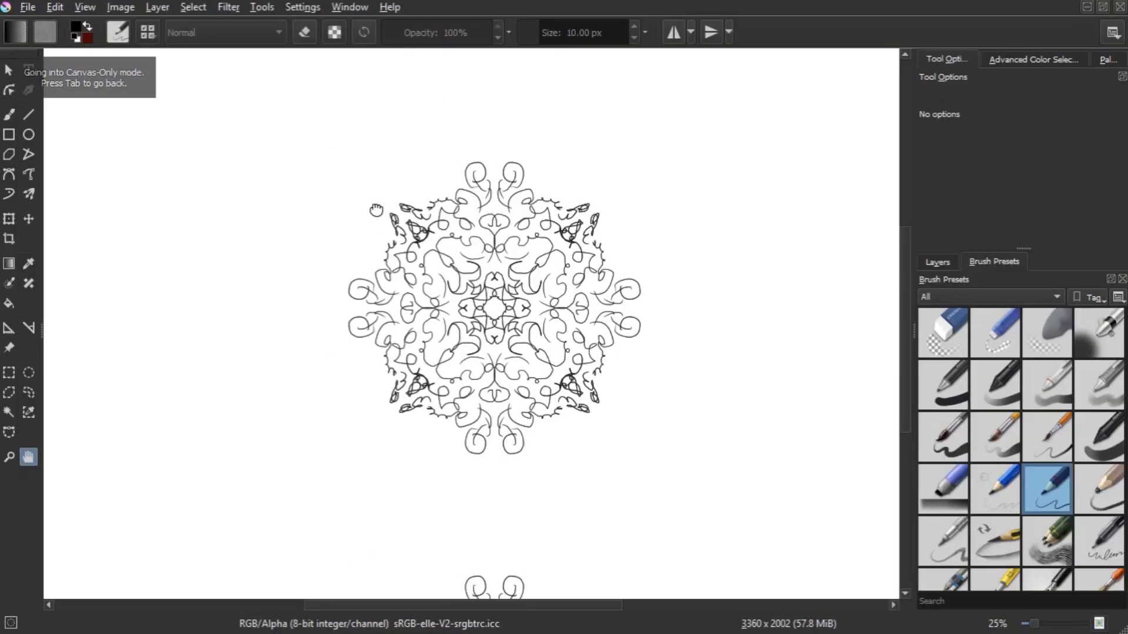
{"action": "left_click", "coordinate": [8, 116]}
{"action": "key", "text": "plus"}
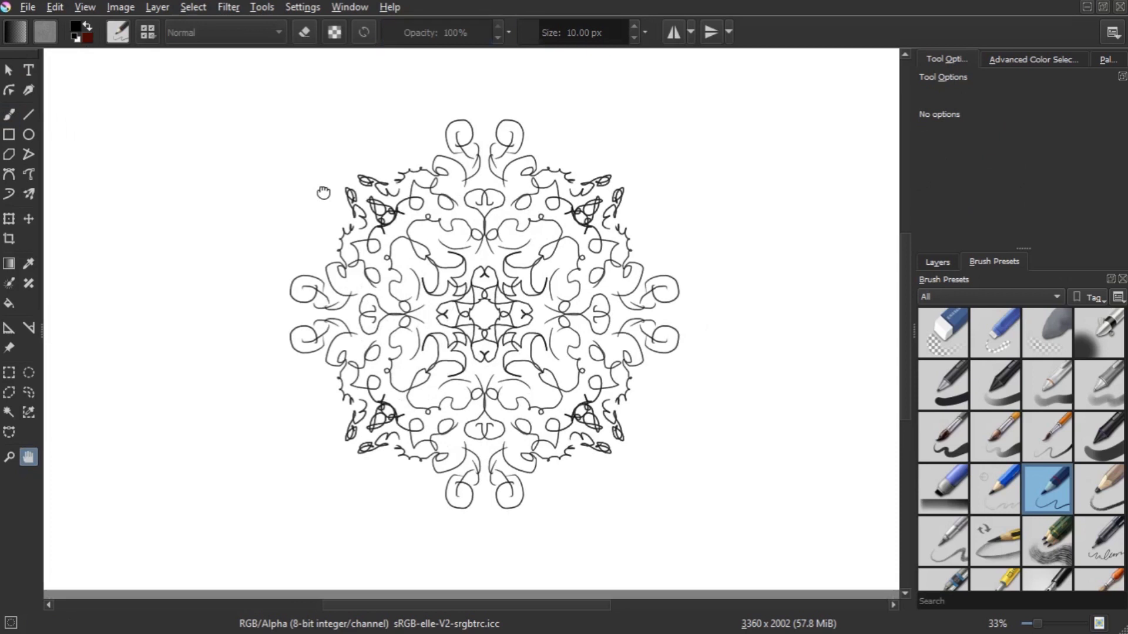
{"action": "left_click_drag", "start_coordinate": [323, 192], "coordinate": [325, 197]}
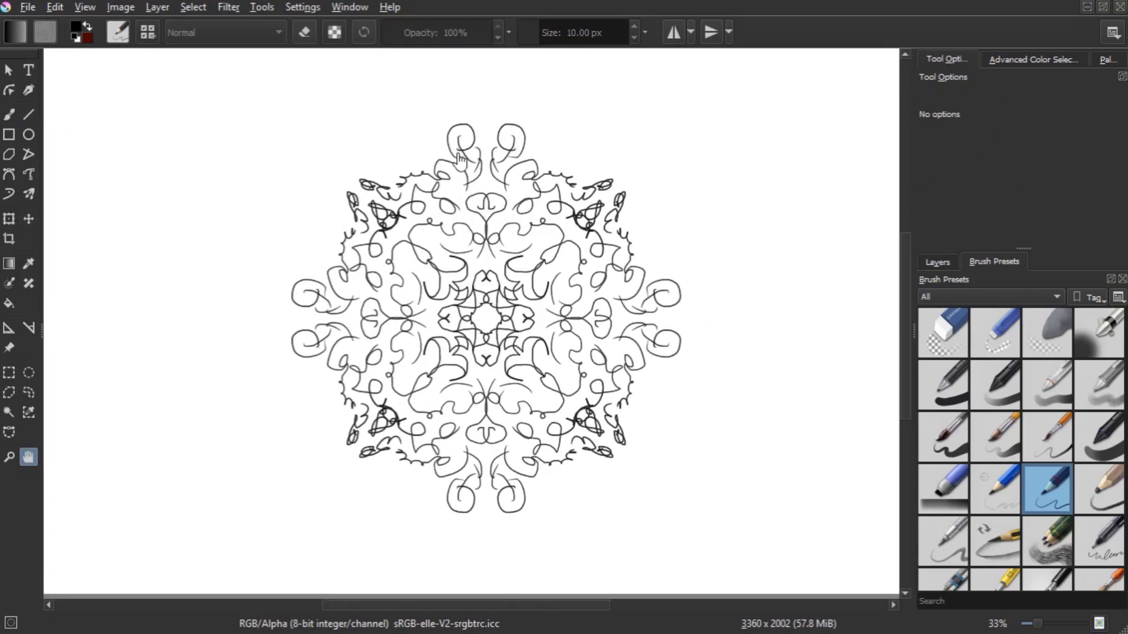
Distort the whole ornament into a receding perspective with a free transform, apply it, and undo it
{"action": "key", "text": "ctrl+t"}
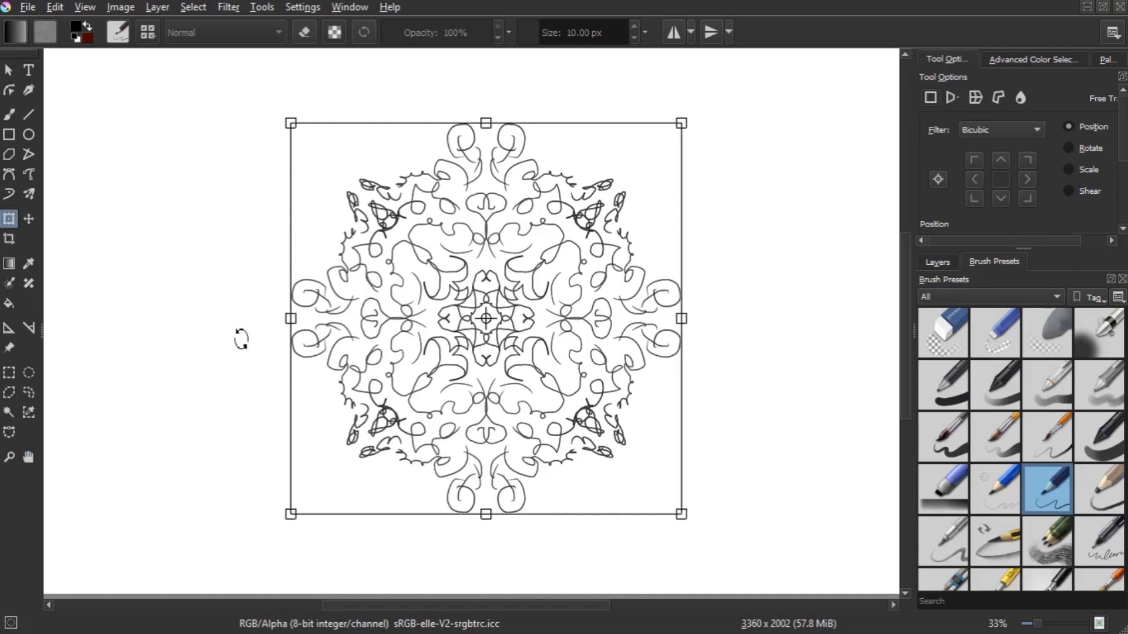
{"action": "mouse_move", "coordinate": [582, 285]}
{"action": "left_mouse_down"}
{"action": "mouse_move", "coordinate": [566, 263]}
{"action": "mouse_move", "coordinate": [449, 320]}
{"action": "mouse_move", "coordinate": [617, 361]}
{"action": "mouse_move", "coordinate": [628, 230]}
{"action": "mouse_move", "coordinate": [529, 258]}
{"action": "mouse_move", "coordinate": [619, 252]}
{"action": "mouse_move", "coordinate": [567, 267]}
{"action": "left_mouse_up"}
{"action": "left_click_drag", "start_coordinate": [567, 294], "coordinate": [588, 247]}
{"action": "mouse_move", "coordinate": [389, 291]}
{"action": "left_mouse_down"}
{"action": "mouse_move", "coordinate": [376, 276]}
{"action": "mouse_move", "coordinate": [324, 339]}
{"action": "mouse_move", "coordinate": [531, 226]}
{"action": "mouse_move", "coordinate": [549, 176]}
{"action": "mouse_move", "coordinate": [538, 282]}
{"action": "mouse_move", "coordinate": [590, 443]}
{"action": "mouse_move", "coordinate": [612, 293]}
{"action": "left_mouse_up"}
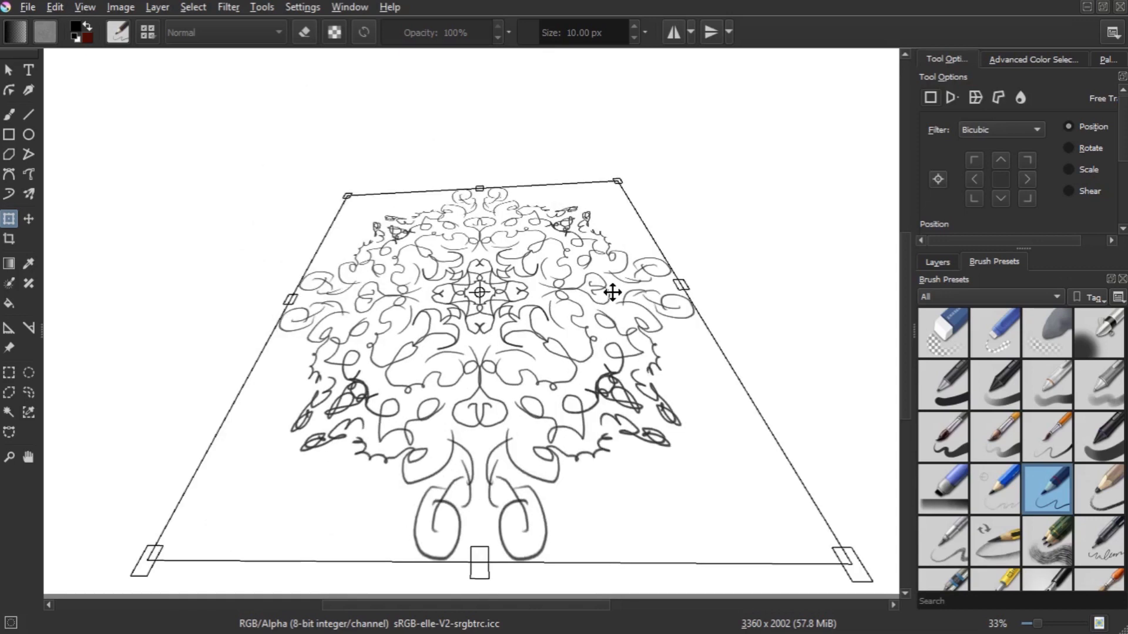
{"action": "key", "text": "Return"}
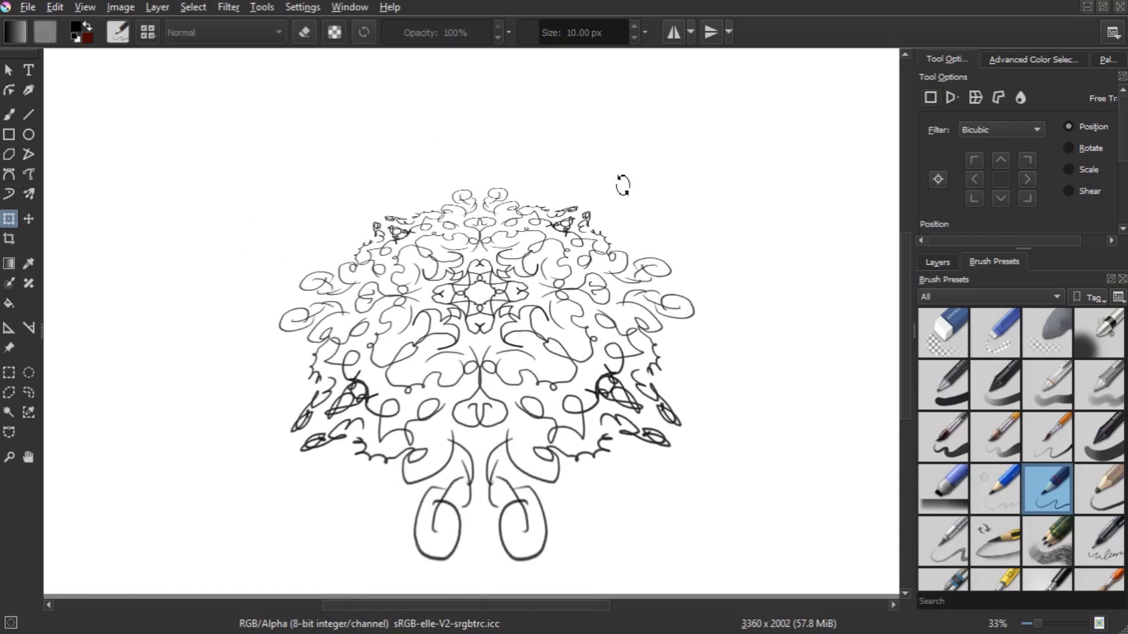
{"action": "key", "text": "ctrl+z"}
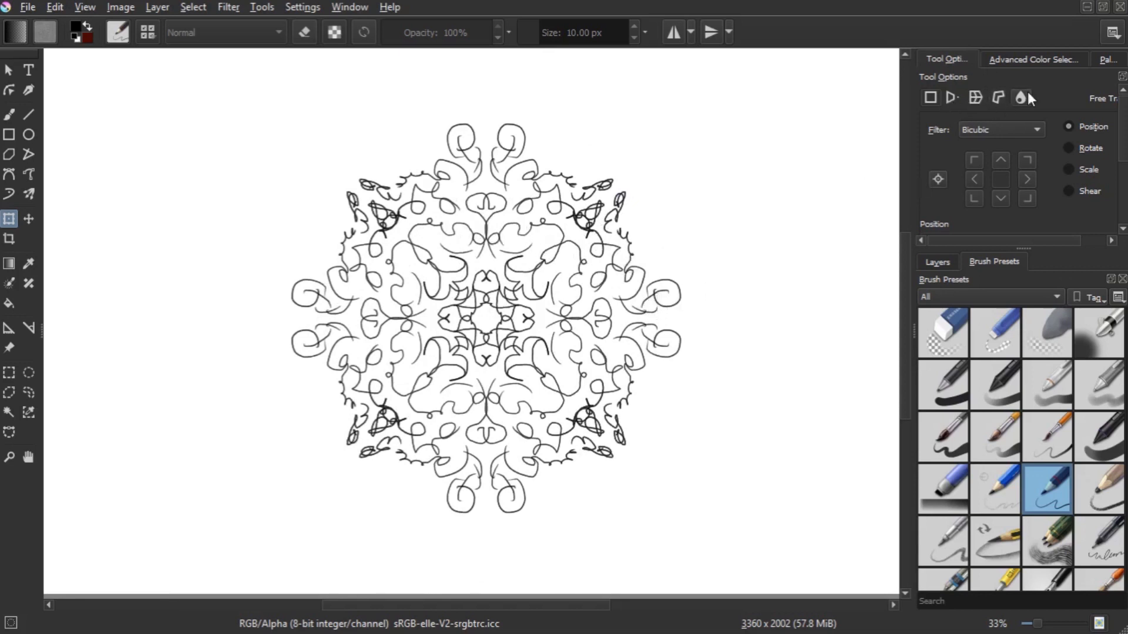
Switch the ornament's transform through the perspective and warp modes to Cage and outline its central part with anchor points
{"action": "left_click", "coordinate": [567, 269]}
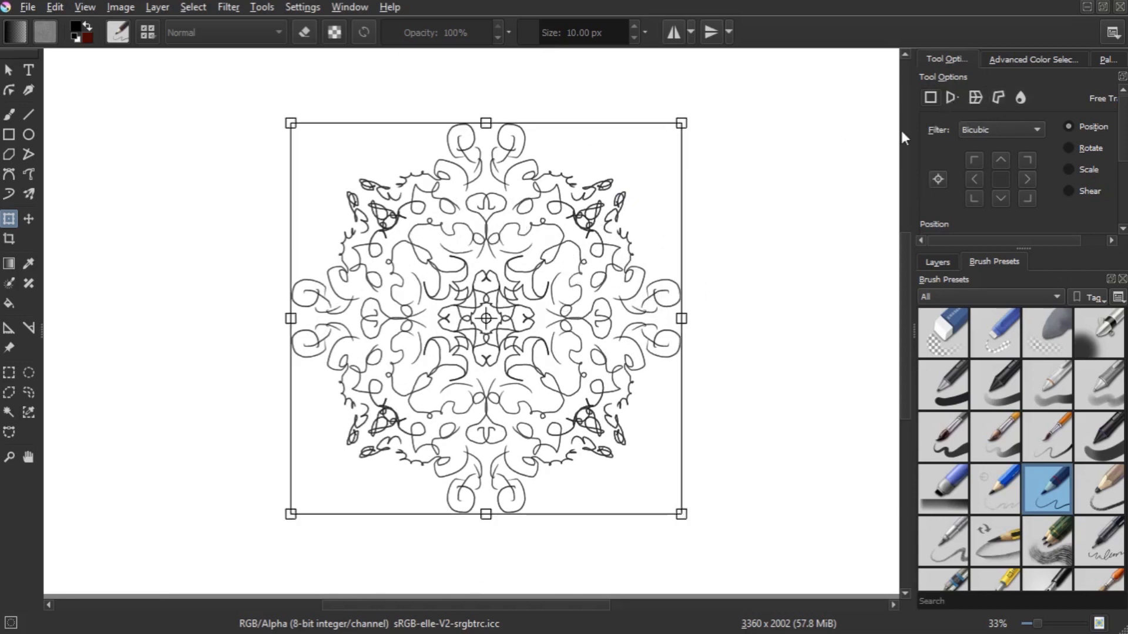
{"action": "left_click", "coordinate": [951, 98]}
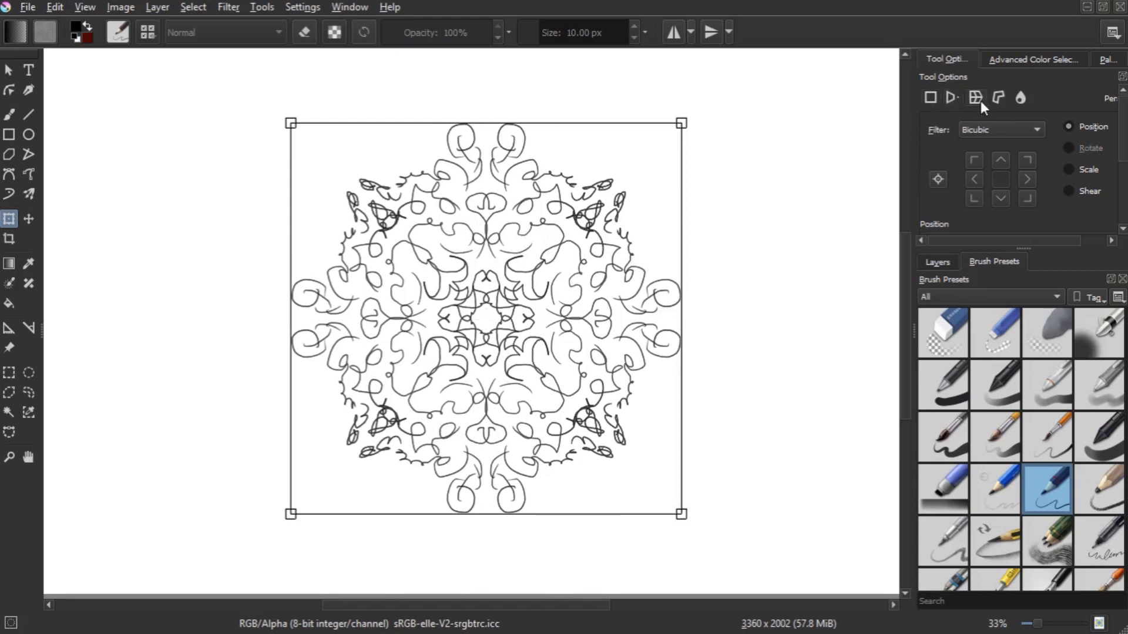
{"action": "left_click", "coordinate": [981, 100]}
{"action": "left_click", "coordinate": [997, 100]}
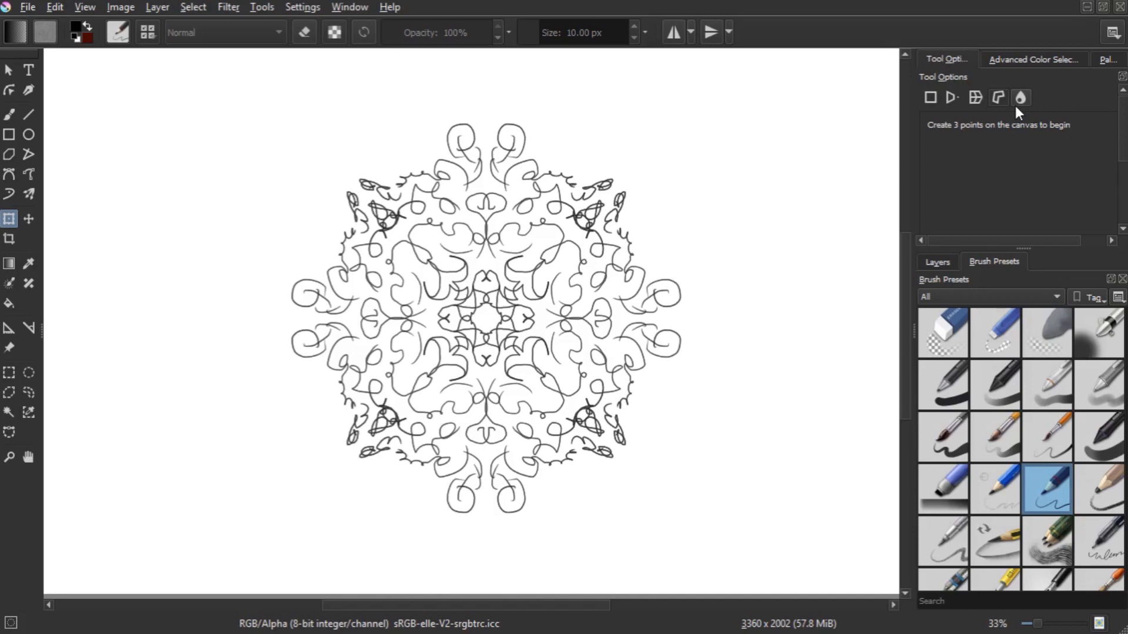
{"action": "left_click", "coordinate": [435, 222]}
{"action": "left_click", "coordinate": [514, 206]}
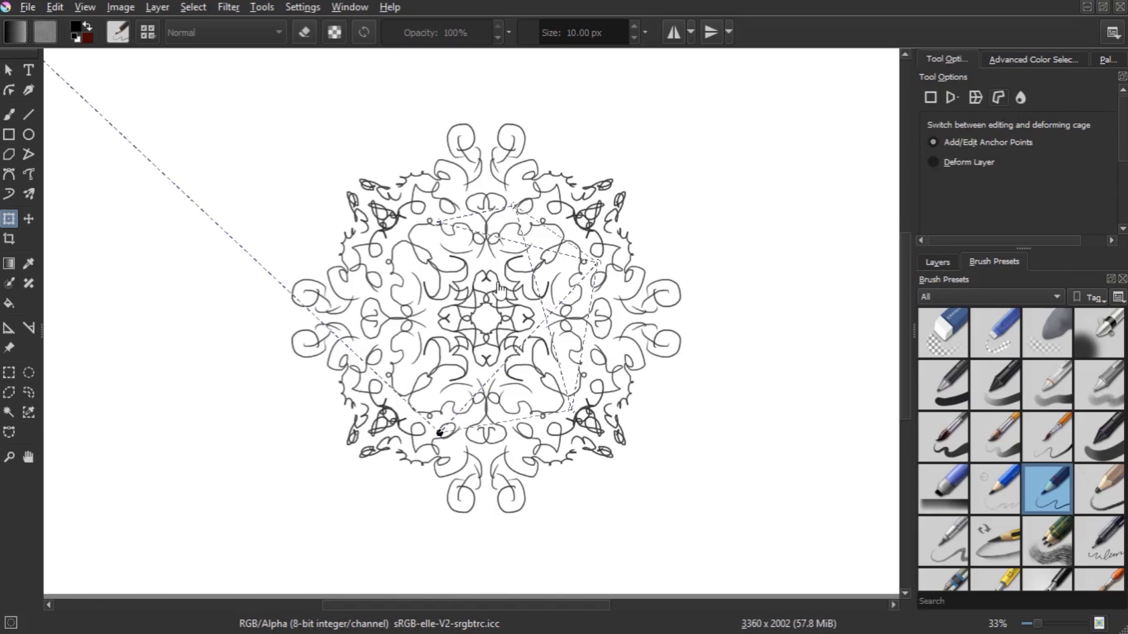
{"action": "left_click", "coordinate": [431, 222]}
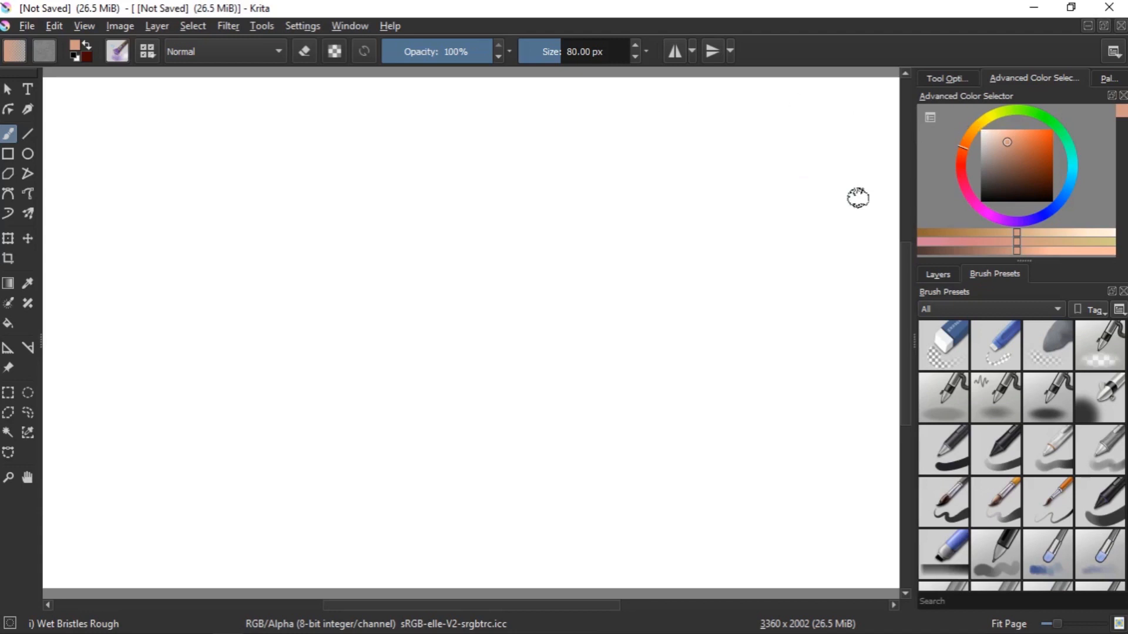
Paint a salmon-coloured blob with the 80 px Wet Bristles Rough brush and push its shape around with the Liquify transform
{"action": "mouse_move", "coordinate": [418, 216]}
{"action": "left_mouse_down"}
{"action": "mouse_move", "coordinate": [453, 330]}
{"action": "mouse_move", "coordinate": [435, 264]}
{"action": "mouse_move", "coordinate": [465, 304]}
{"action": "mouse_move", "coordinate": [449, 262]}
{"action": "mouse_move", "coordinate": [496, 277]}
{"action": "left_mouse_up"}
{"action": "key", "text": "ctrl+t"}
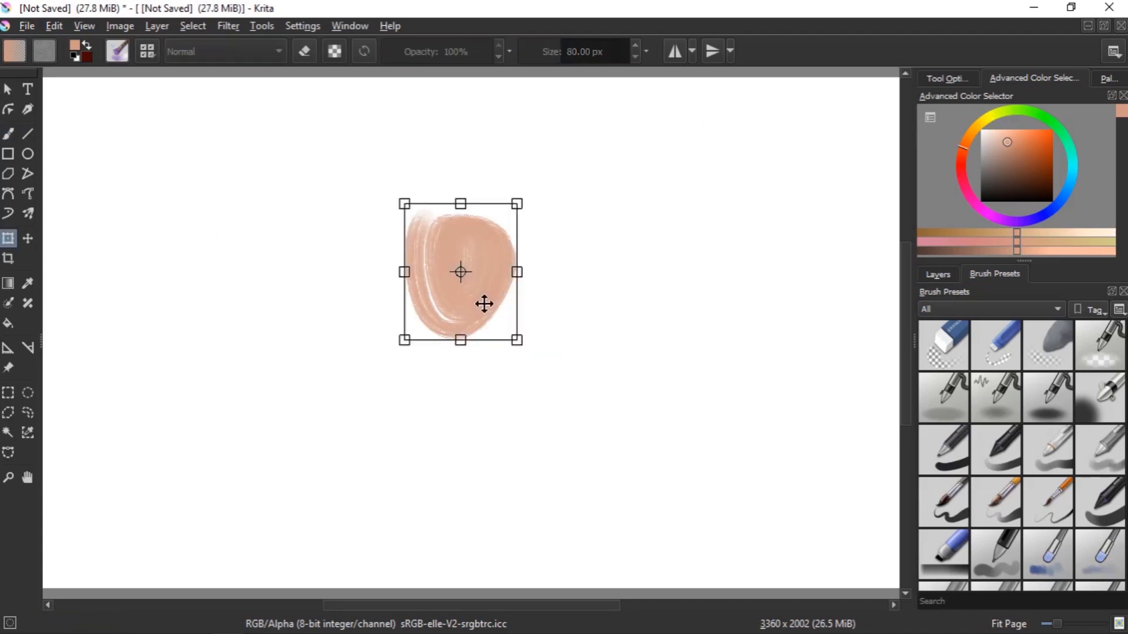
{"action": "left_click", "coordinate": [963, 79]}
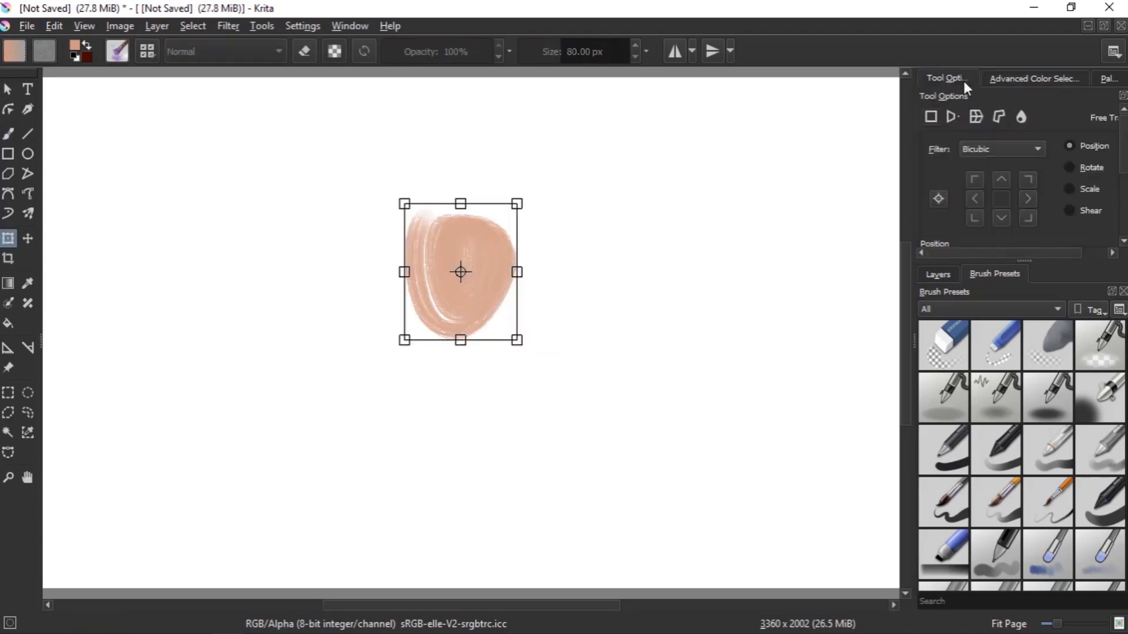
{"action": "left_click", "coordinate": [1022, 117]}
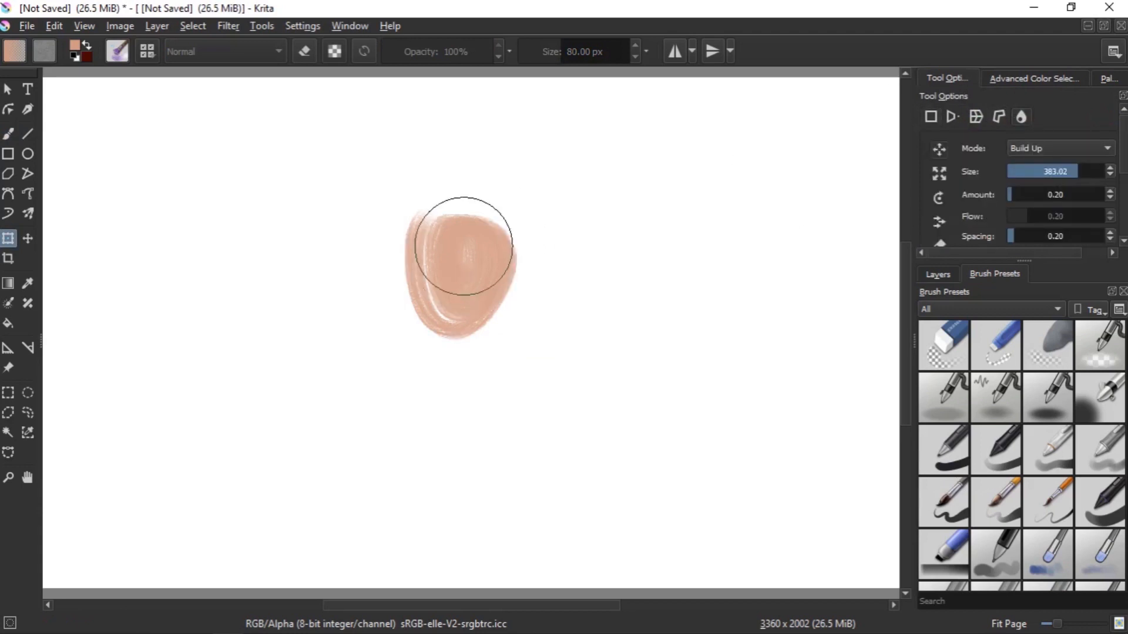
{"action": "left_click_drag", "start_coordinate": [478, 244], "coordinate": [479, 196]}
{"action": "mouse_move", "coordinate": [523, 266]}
{"action": "left_mouse_down"}
{"action": "mouse_move", "coordinate": [476, 282]}
{"action": "mouse_move", "coordinate": [504, 298]}
{"action": "mouse_move", "coordinate": [421, 303]}
{"action": "mouse_move", "coordinate": [457, 311]}
{"action": "mouse_move", "coordinate": [404, 245]}
{"action": "mouse_move", "coordinate": [427, 209]}
{"action": "mouse_move", "coordinate": [474, 196]}
{"action": "left_mouse_up"}
{"action": "left_click_drag", "start_coordinate": [673, 266], "coordinate": [505, 296]}
Switch to the Cage transform and place three anchor points from the upper middle to the lower edge of the blob
{"action": "left_click", "coordinate": [999, 116]}
{"action": "left_click", "coordinate": [439, 227]}
{"action": "left_click", "coordinate": [475, 273]}
{"action": "left_click", "coordinate": [454, 326]}
{"action": "key", "text": "ctrl+z"}
{"action": "left_click", "coordinate": [466, 241]}
{"action": "left_click", "coordinate": [464, 233]}
{"action": "left_click", "coordinate": [484, 280]}
{"action": "left_click", "coordinate": [450, 322]}
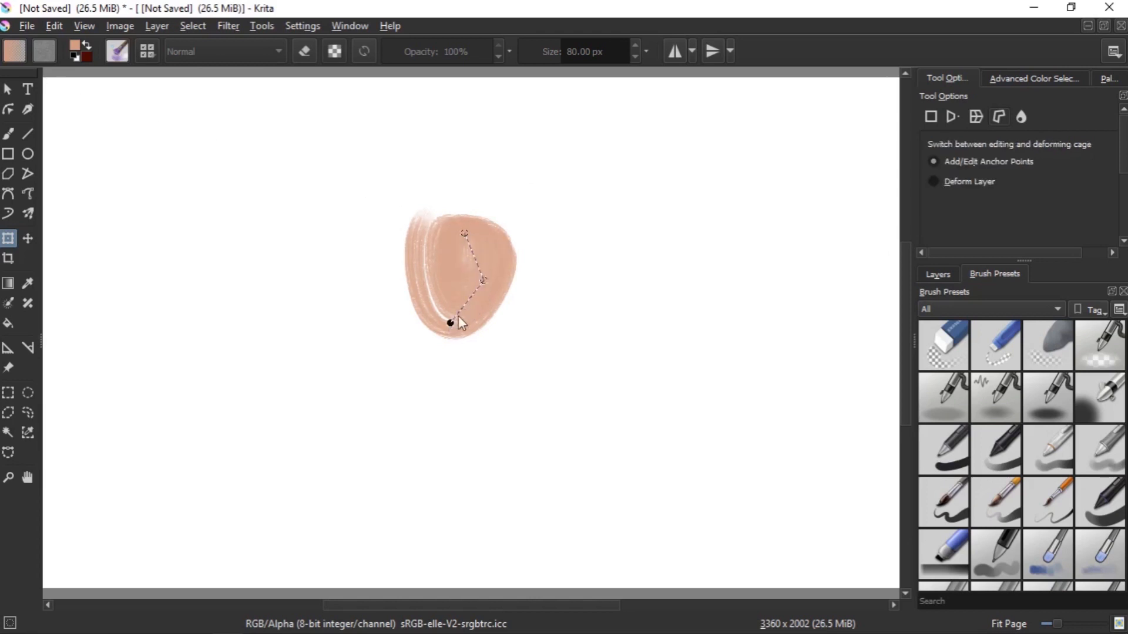
Spread the cage points towards the blob's outline and add more on its unfilled side to close the cage
{"action": "left_click_drag", "start_coordinate": [449, 323], "coordinate": [428, 320]}
{"action": "left_click_drag", "start_coordinate": [483, 280], "coordinate": [498, 279]}
{"action": "left_click_drag", "start_coordinate": [464, 233], "coordinate": [453, 222]}
{"action": "left_click", "coordinate": [435, 239]}
{"action": "left_click", "coordinate": [452, 222]}
Deform the blob by pulling the cage points outward beyond its outline and moving one into its middle
{"action": "mouse_move", "coordinate": [452, 222]}
{"action": "left_mouse_down"}
{"action": "mouse_move", "coordinate": [482, 219]}
{"action": "mouse_move", "coordinate": [500, 190]}
{"action": "mouse_move", "coordinate": [485, 147]}
{"action": "left_mouse_up"}
{"action": "left_click_drag", "start_coordinate": [498, 280], "coordinate": [576, 296]}
{"action": "left_click_drag", "start_coordinate": [428, 321], "coordinate": [387, 387]}
{"action": "left_click_drag", "start_coordinate": [417, 263], "coordinate": [335, 236]}
{"action": "left_click_drag", "start_coordinate": [435, 239], "coordinate": [476, 274]}
Undo the cage deformations and all of the cage's anchor points
{"action": "key", "text": "ctrl+z"}
{"action": "key", "text": "ctrl+z"}
{"action": "key", "text": "ctrl+z"}
{"action": "key", "text": "ctrl+z"}
{"action": "key", "text": "ctrl+z"}
{"action": "key", "text": "ctrl+z"}
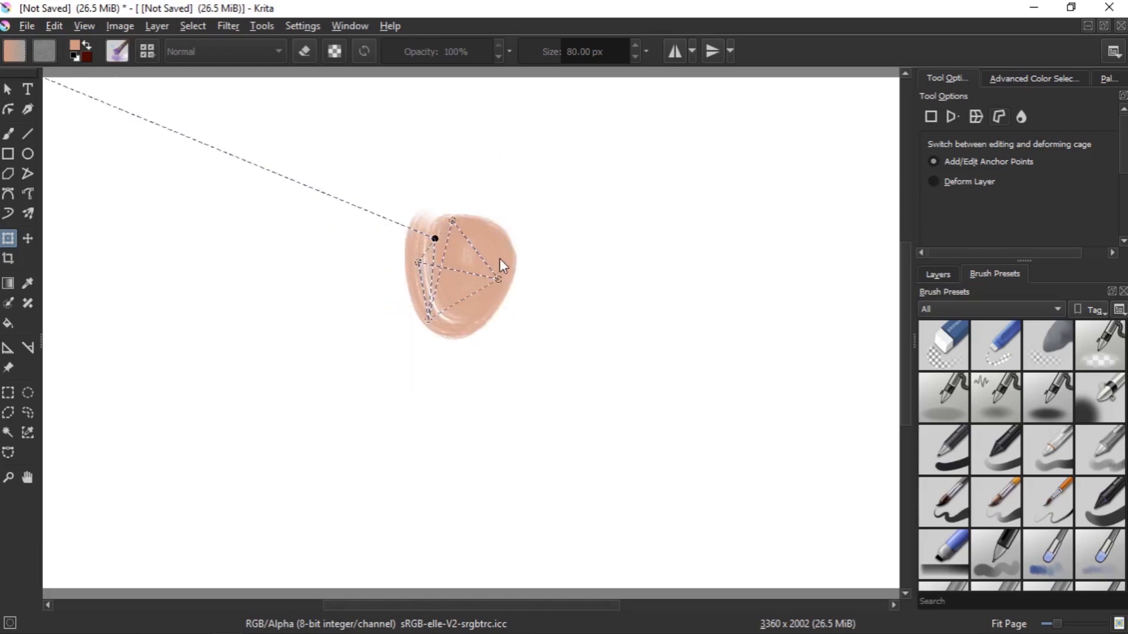
{"action": "key", "text": "ctrl+z"}
{"action": "key", "text": "ctrl+z"}
{"action": "key", "text": "ctrl+z"}
{"action": "key", "text": "ctrl+z"}
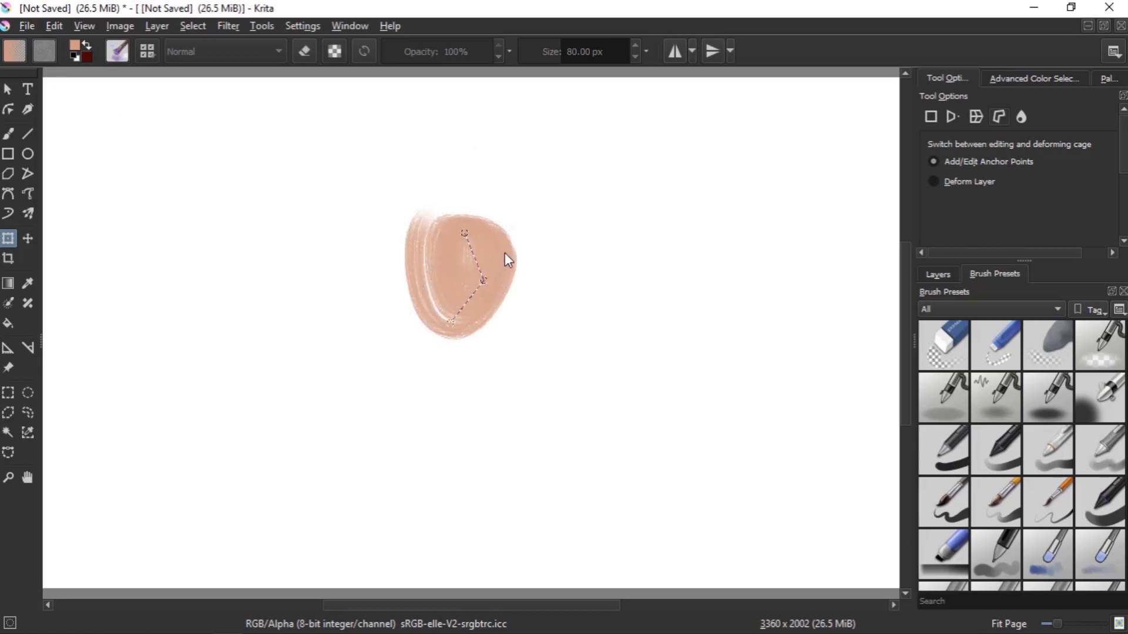
{"action": "key", "text": "ctrl+z"}
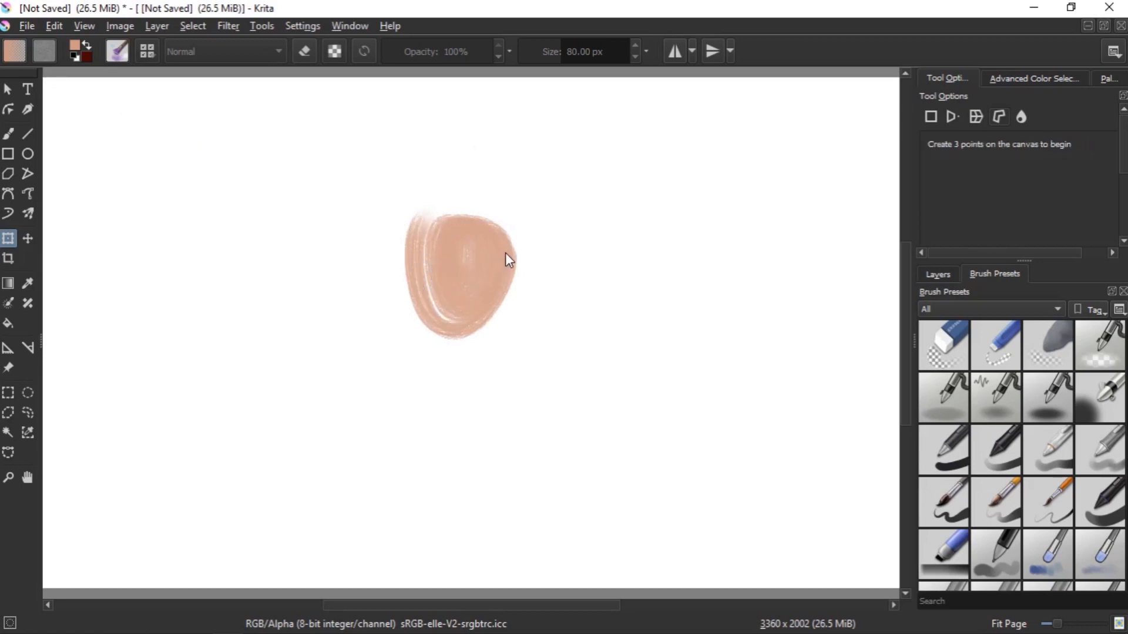
Warp the blob with the default three-point Warp grid by moving its centre, corner and edge anchors
{"action": "left_click", "coordinate": [975, 119]}
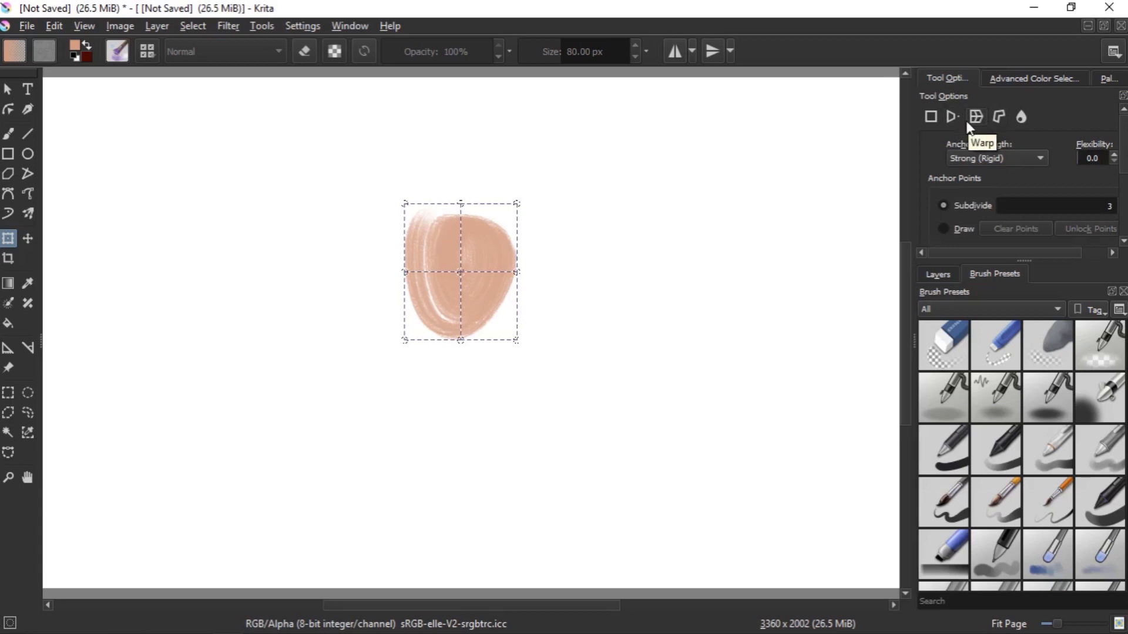
{"action": "left_click_drag", "start_coordinate": [461, 272], "coordinate": [470, 253]}
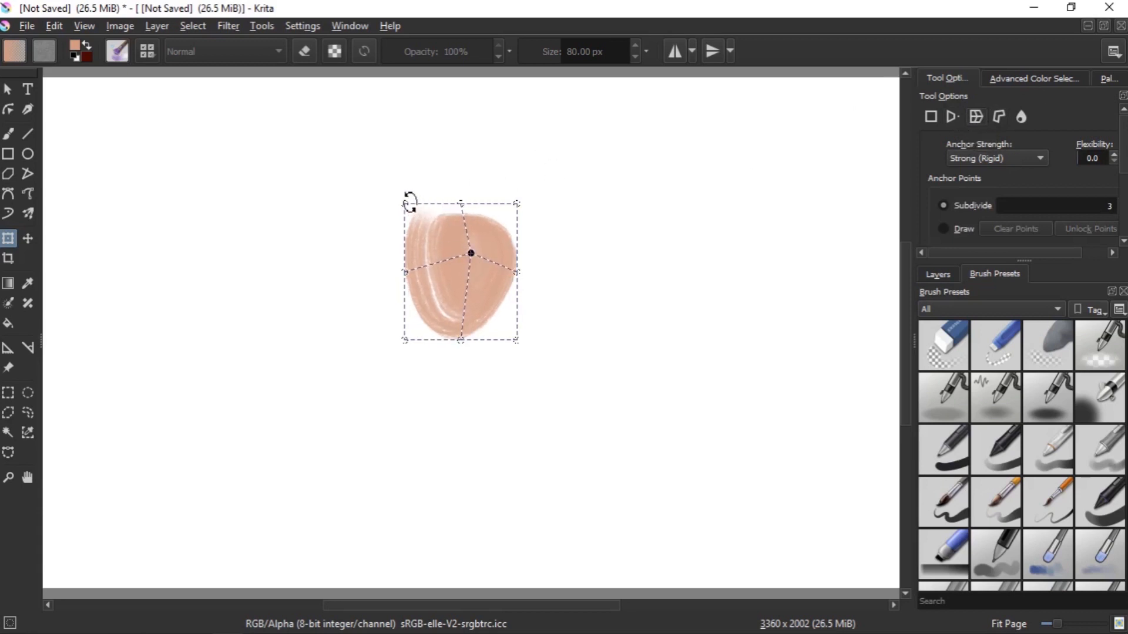
{"action": "left_click_drag", "start_coordinate": [405, 206], "coordinate": [388, 232]}
{"action": "left_click_drag", "start_coordinate": [517, 205], "coordinate": [520, 230]}
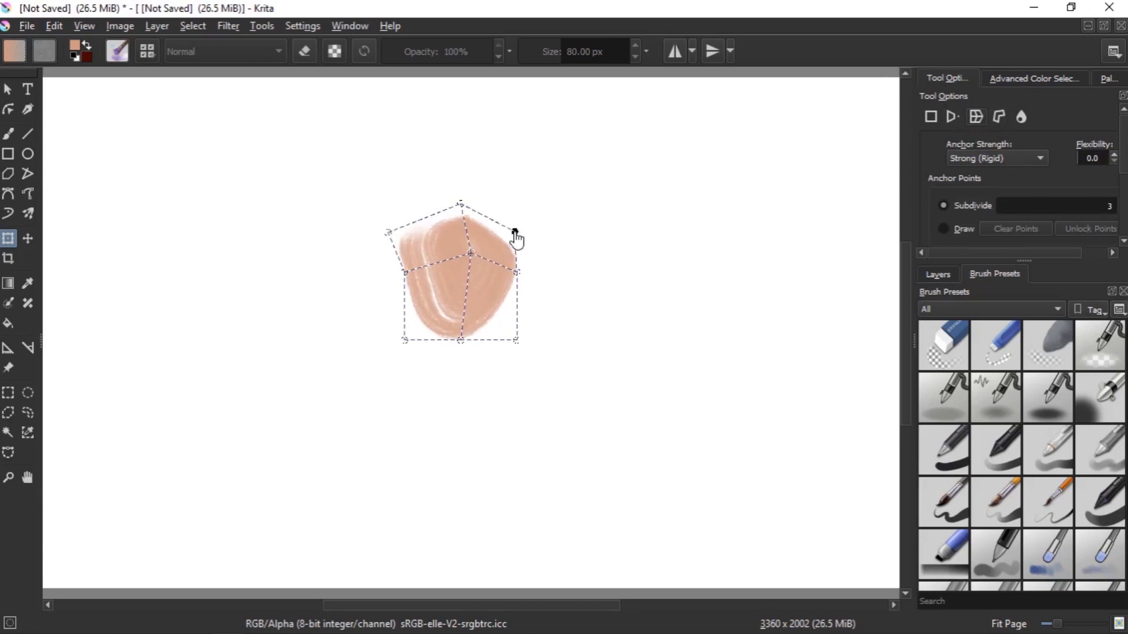
{"action": "left_click_drag", "start_coordinate": [517, 285], "coordinate": [550, 311]}
{"action": "left_click_drag", "start_coordinate": [517, 251], "coordinate": [579, 199]}
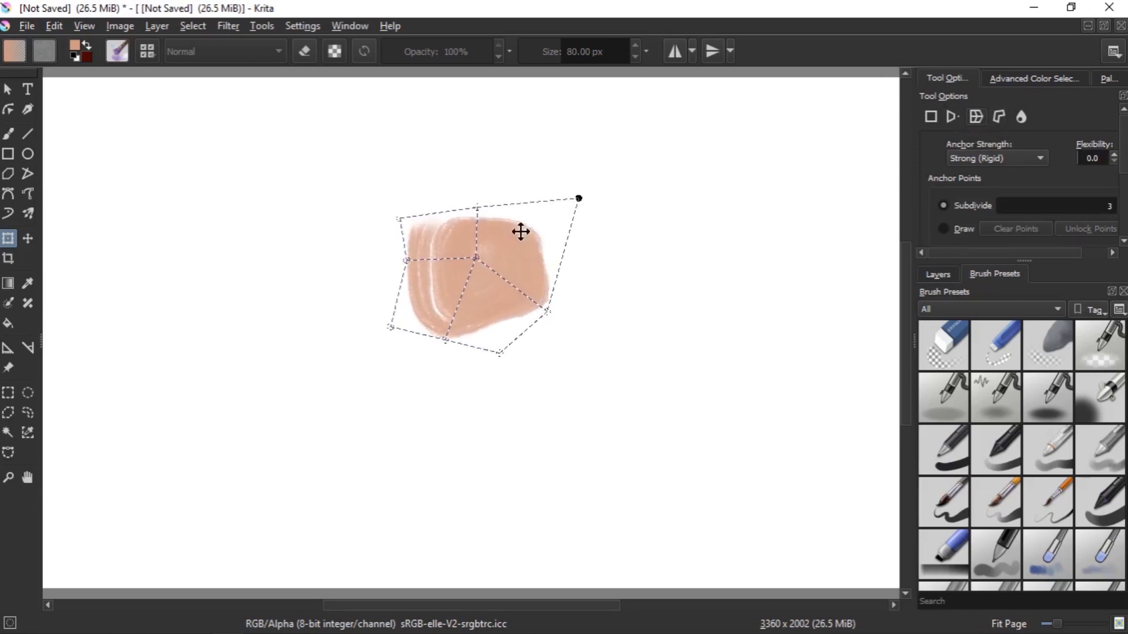
{"action": "left_click_drag", "start_coordinate": [477, 207], "coordinate": [485, 160]}
{"action": "left_click_drag", "start_coordinate": [400, 219], "coordinate": [413, 292]}
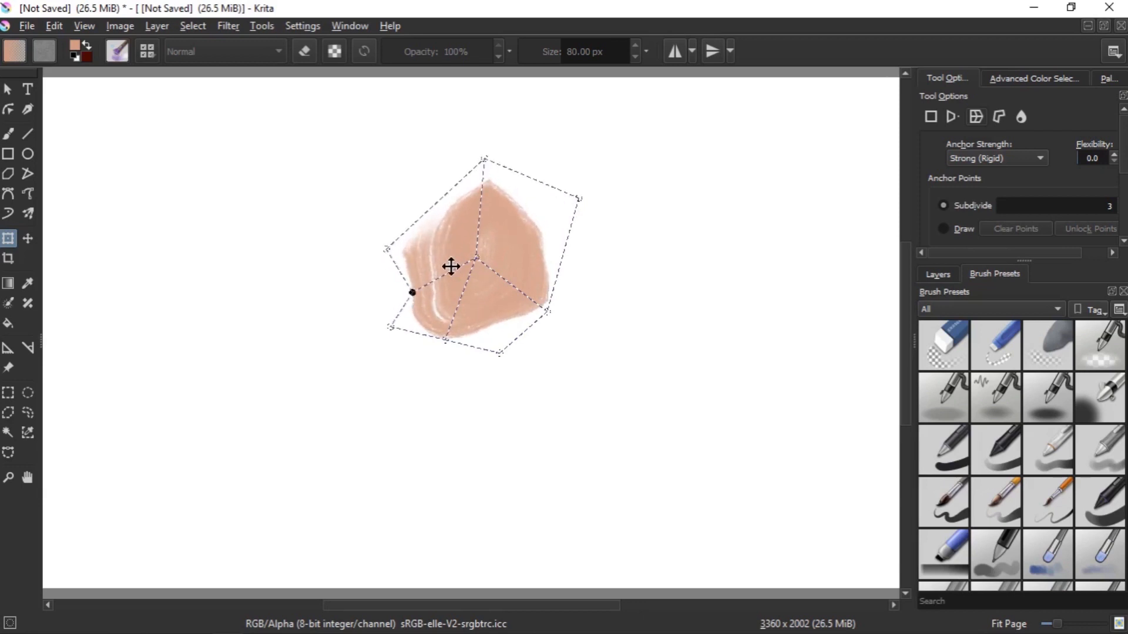
{"action": "left_click_drag", "start_coordinate": [477, 258], "coordinate": [477, 243]}
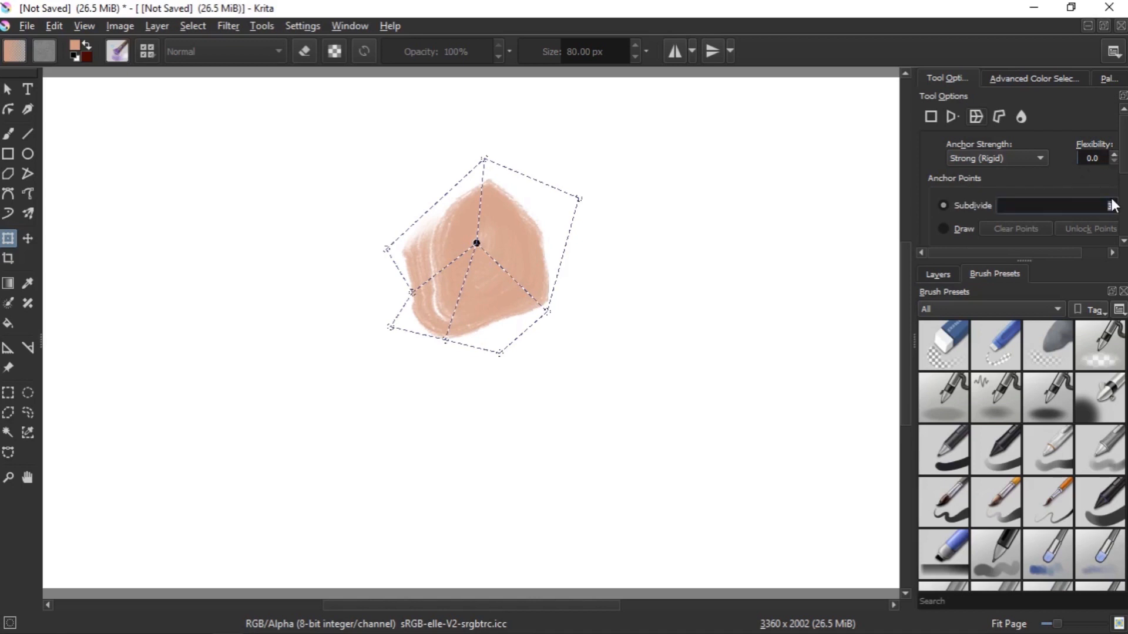
Warp the blob's upper part on a grid of 8 subdivisions, apply it, and undo both the warp and the painted blob
{"action": "scroll", "coordinate": [1112, 205], "scroll_direction": "up", "scroll_amount": 5}
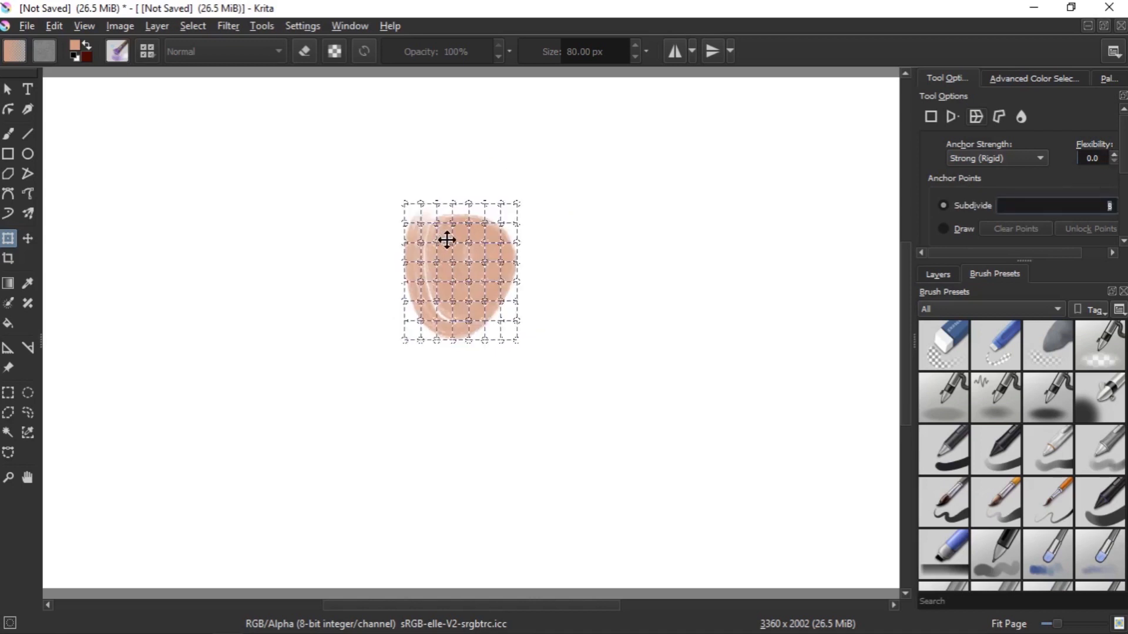
{"action": "left_click_drag", "start_coordinate": [452, 224], "coordinate": [525, 222]}
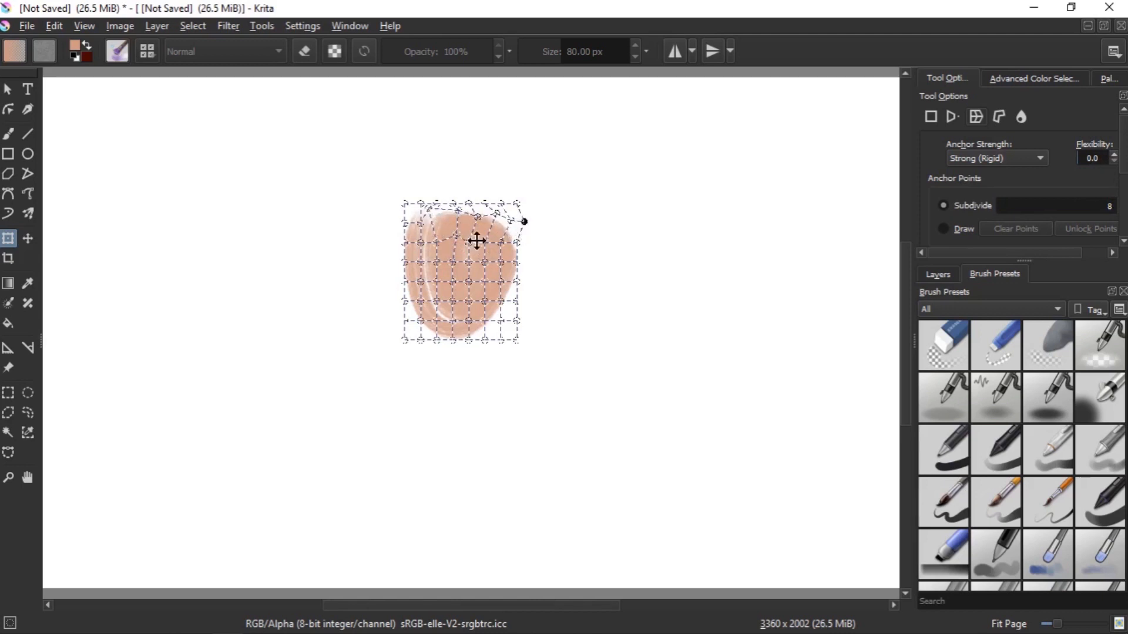
{"action": "left_click_drag", "start_coordinate": [454, 237], "coordinate": [484, 276]}
{"action": "left_click", "coordinate": [441, 283]}
{"action": "key", "text": "Return"}
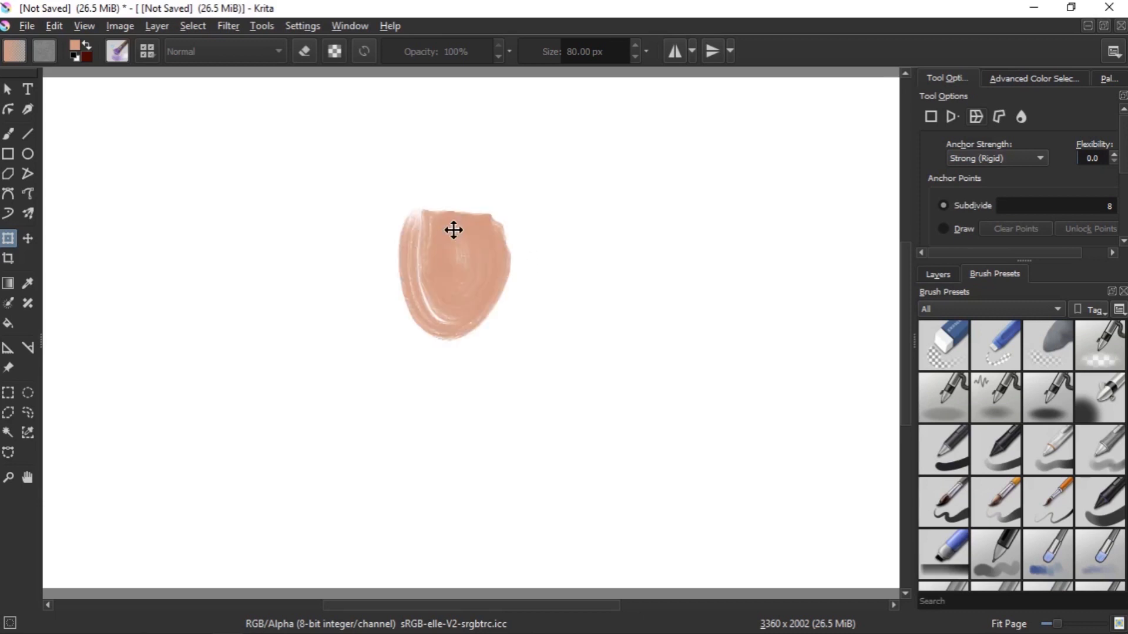
{"action": "key", "text": "ctrl+z"}
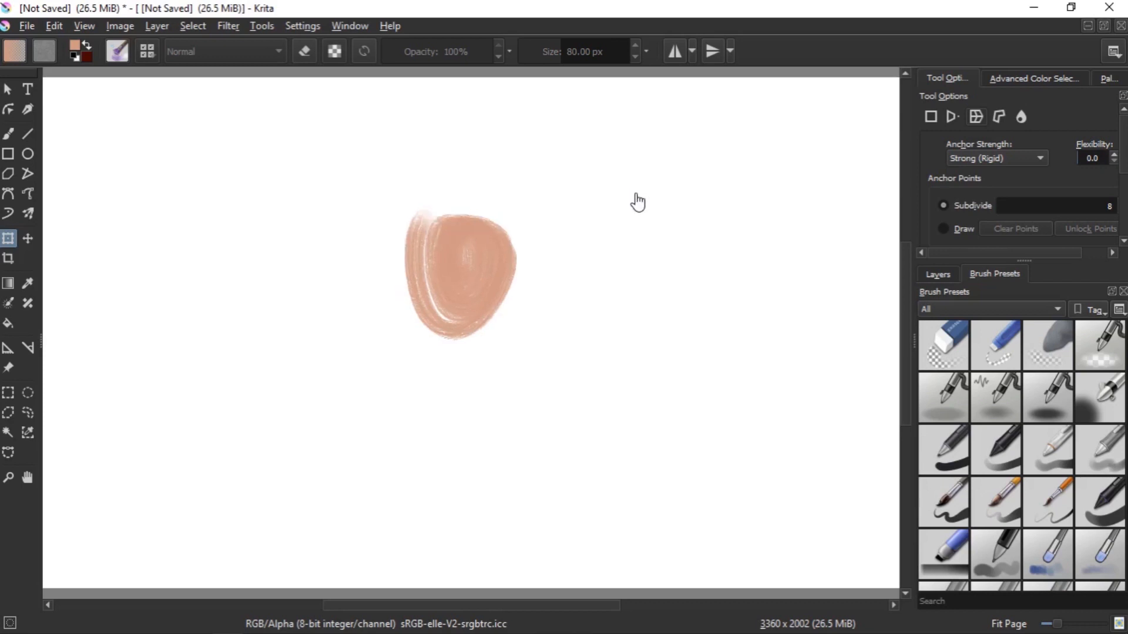
{"action": "key", "text": "ctrl+z"}
Open the Gangster.png illustration from the Ilustrações folder
{"action": "left_click", "coordinate": [27, 26]}
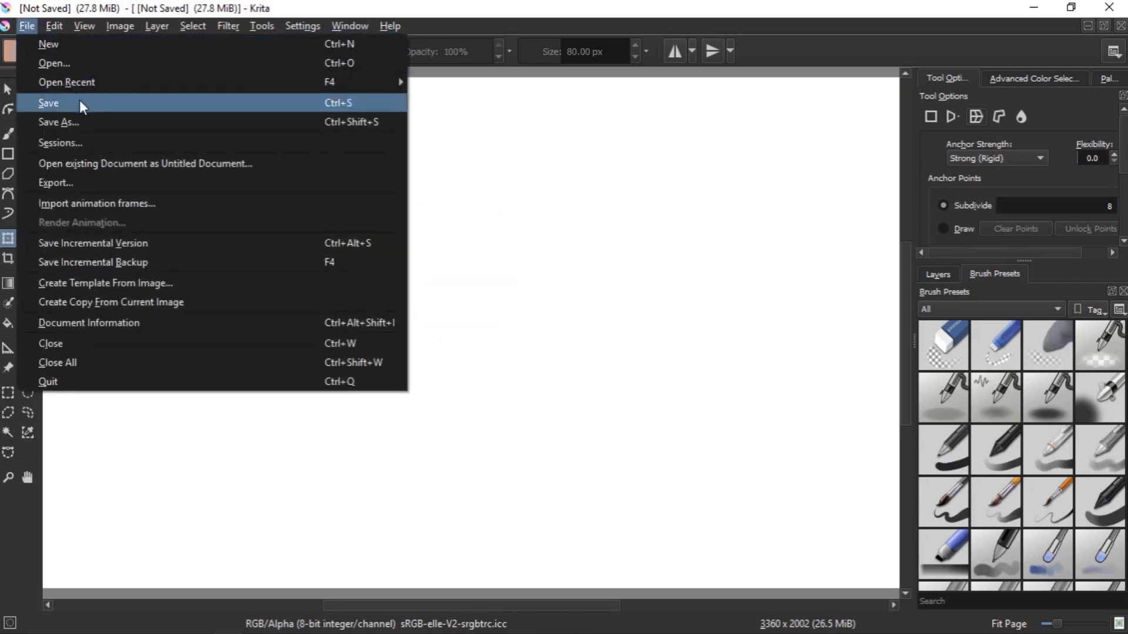
{"action": "left_click", "coordinate": [77, 65]}
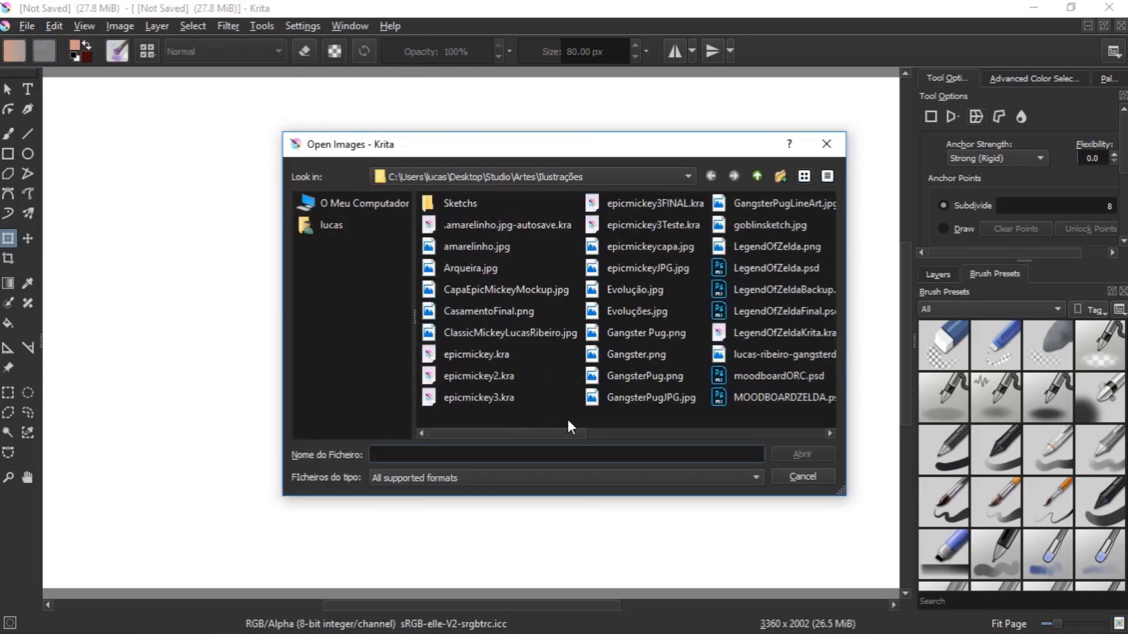
{"action": "left_click", "coordinate": [655, 355]}
{"action": "left_click", "coordinate": [800, 460]}
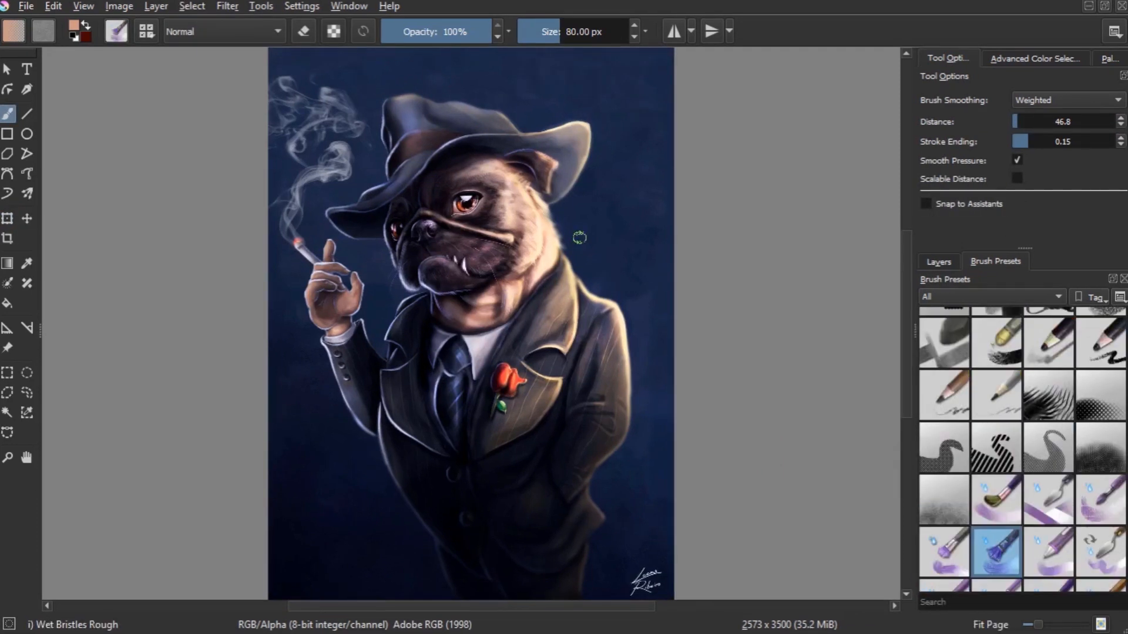
Start a Warp transform on the pug illustration with its anchor grid subdivided into 30
{"action": "key", "text": "ctrl+t"}
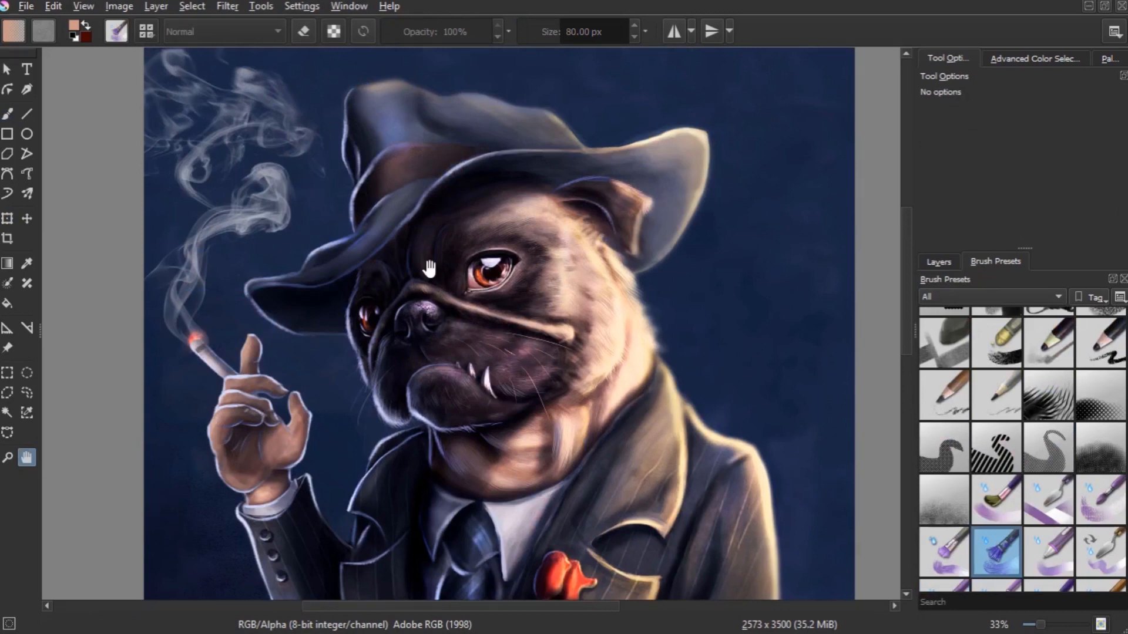
{"action": "key", "text": "ctrl+t"}
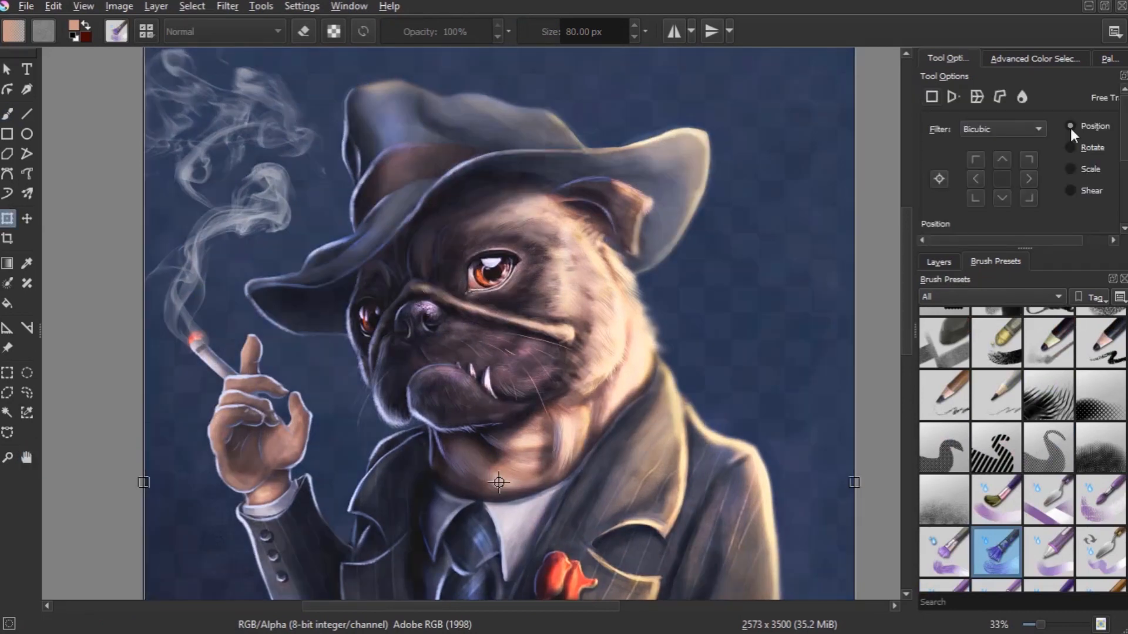
{"action": "left_click", "coordinate": [976, 96]}
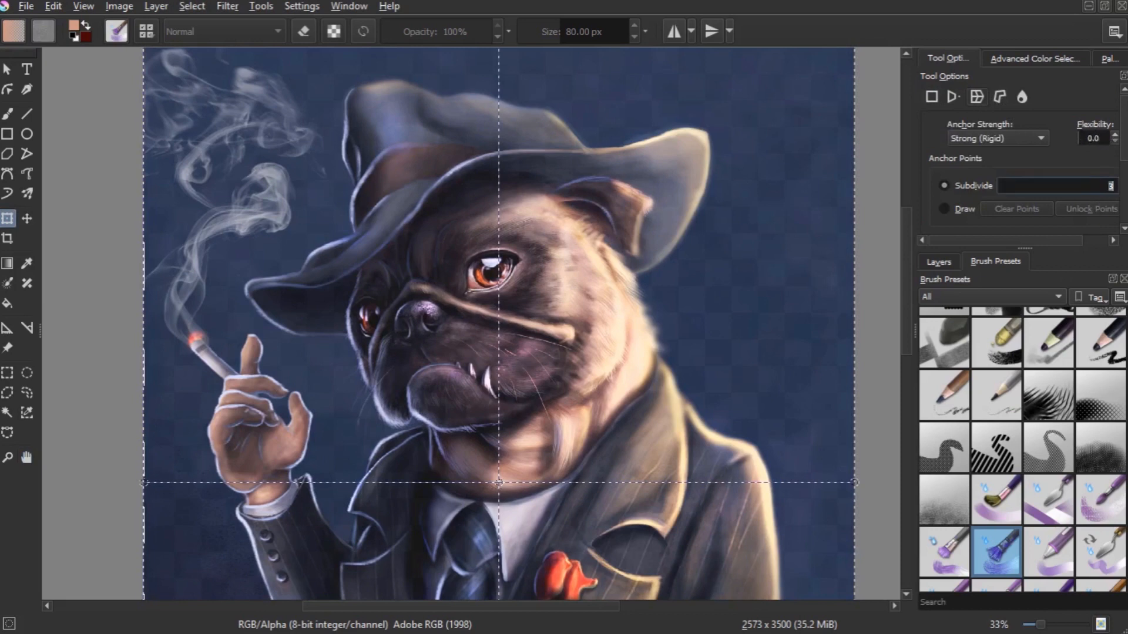
{"action": "left_click", "coordinate": [1110, 182]}
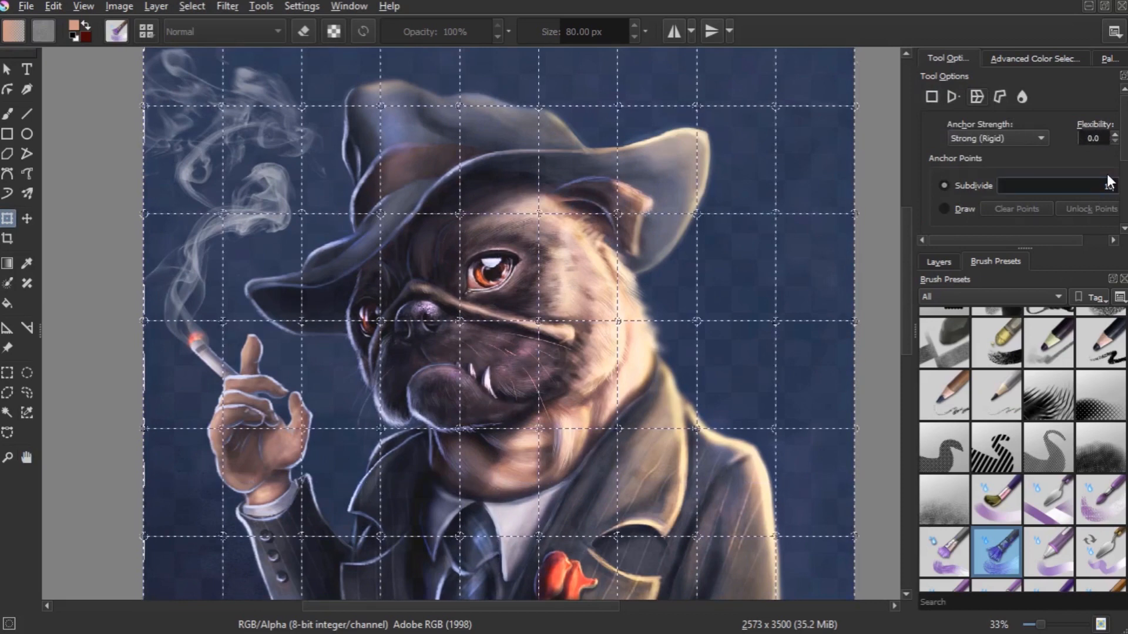
{"action": "left_click", "coordinate": [1109, 182]}
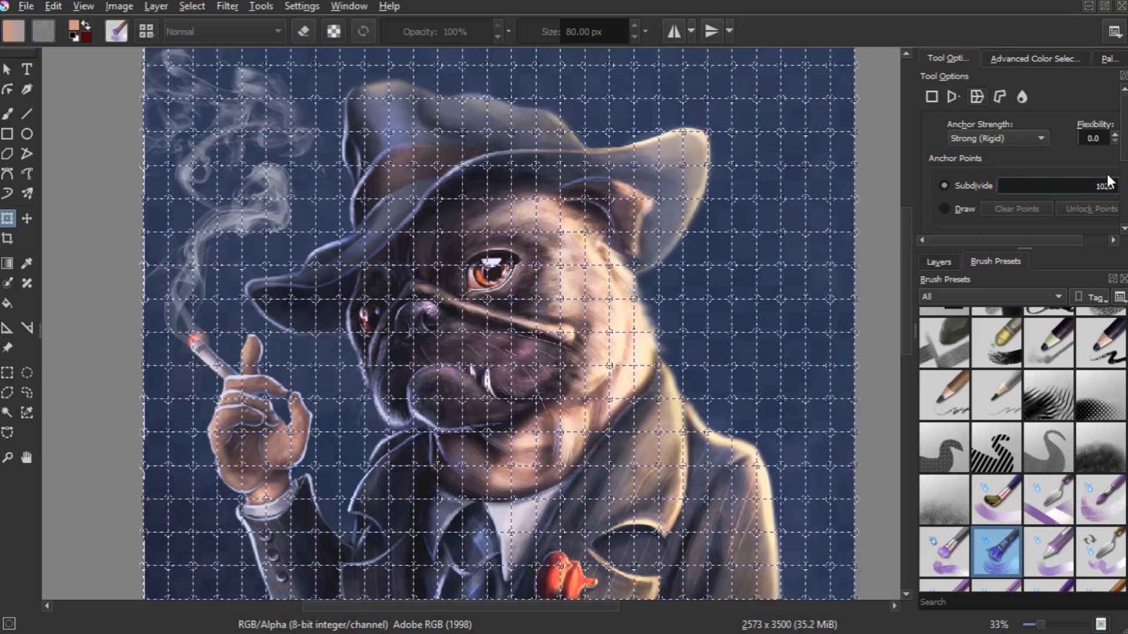
Warp the pug's larger eye, nose area and mouth slightly by nudging nearby grid anchors, and end the transform
{"action": "left_click", "coordinate": [488, 265]}
{"action": "left_click_drag", "start_coordinate": [489, 261], "coordinate": [490, 267]}
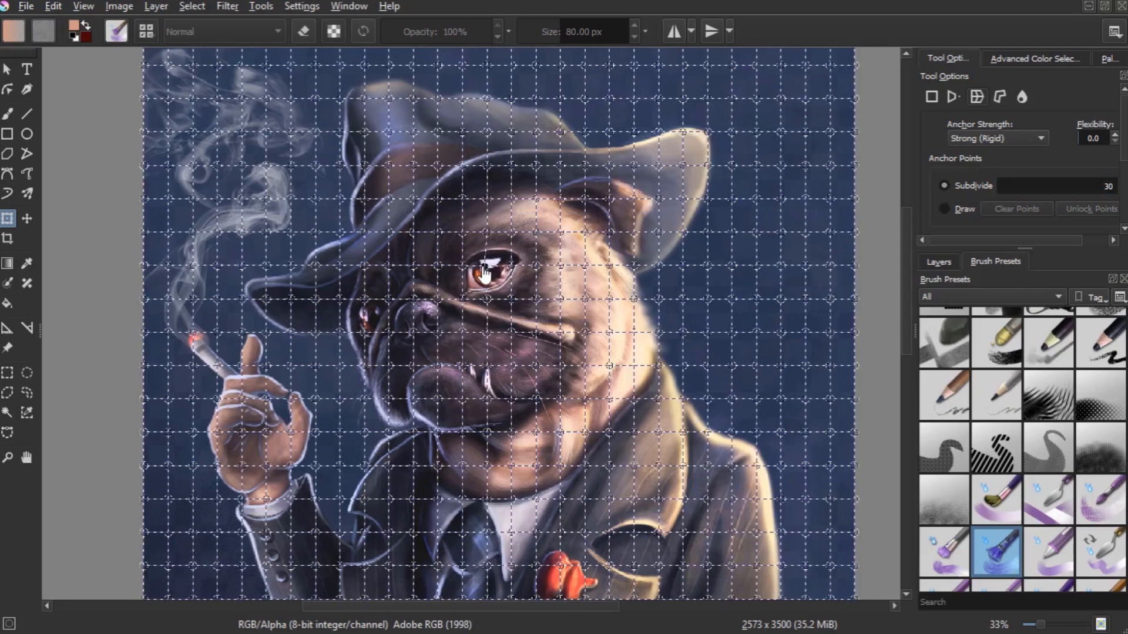
{"action": "left_click_drag", "start_coordinate": [487, 234], "coordinate": [490, 244]}
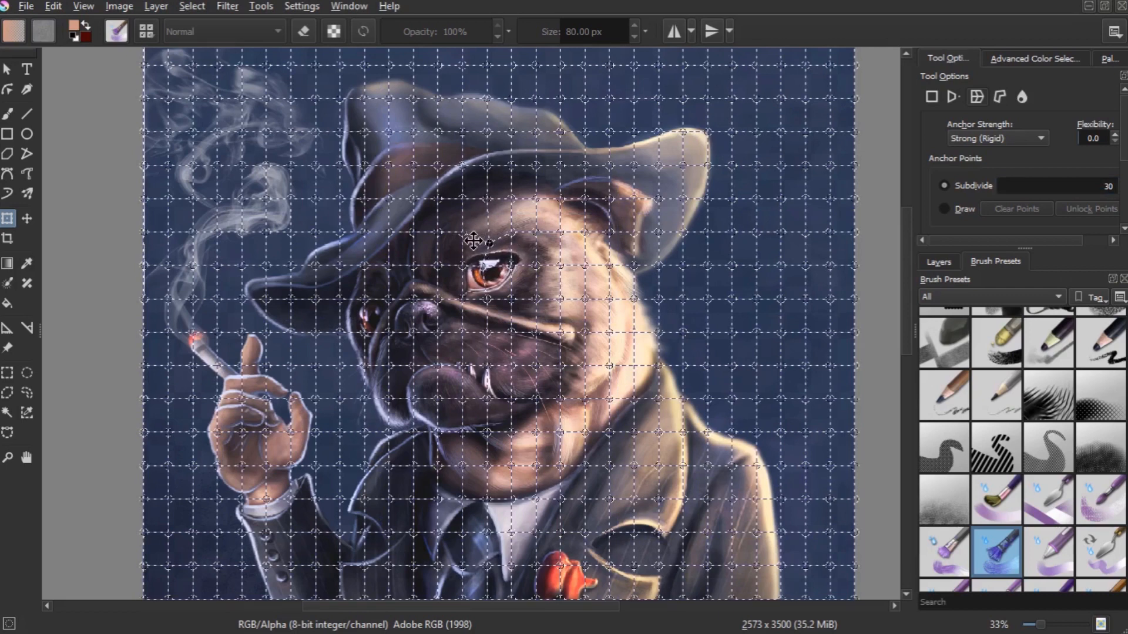
{"action": "left_click_drag", "start_coordinate": [464, 269], "coordinate": [469, 275]}
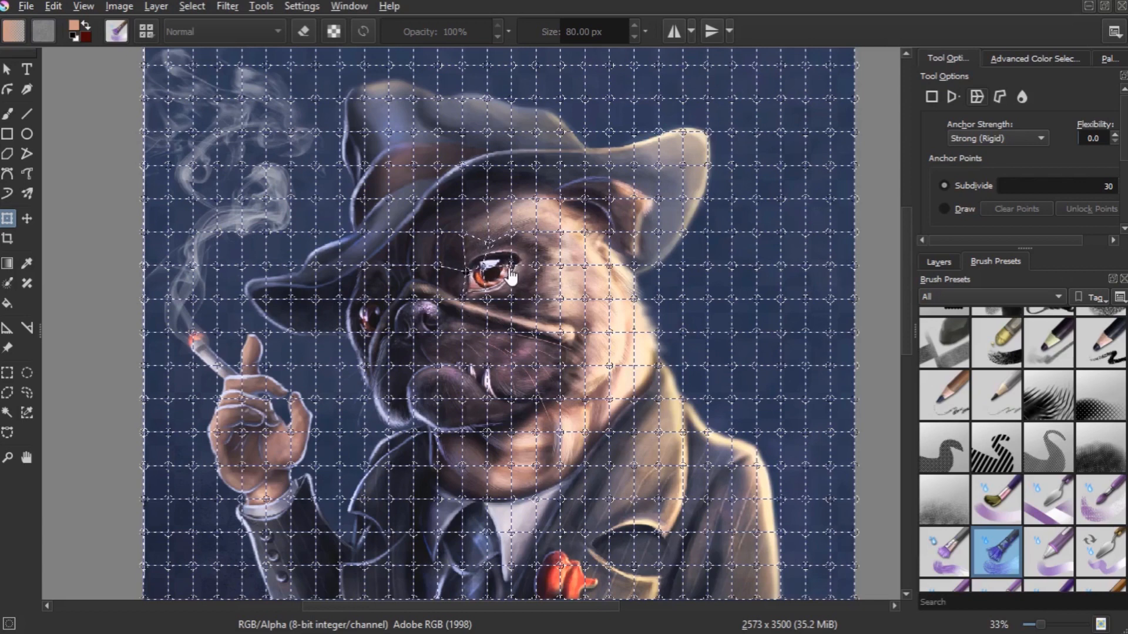
{"action": "left_click_drag", "start_coordinate": [512, 267], "coordinate": [514, 259]}
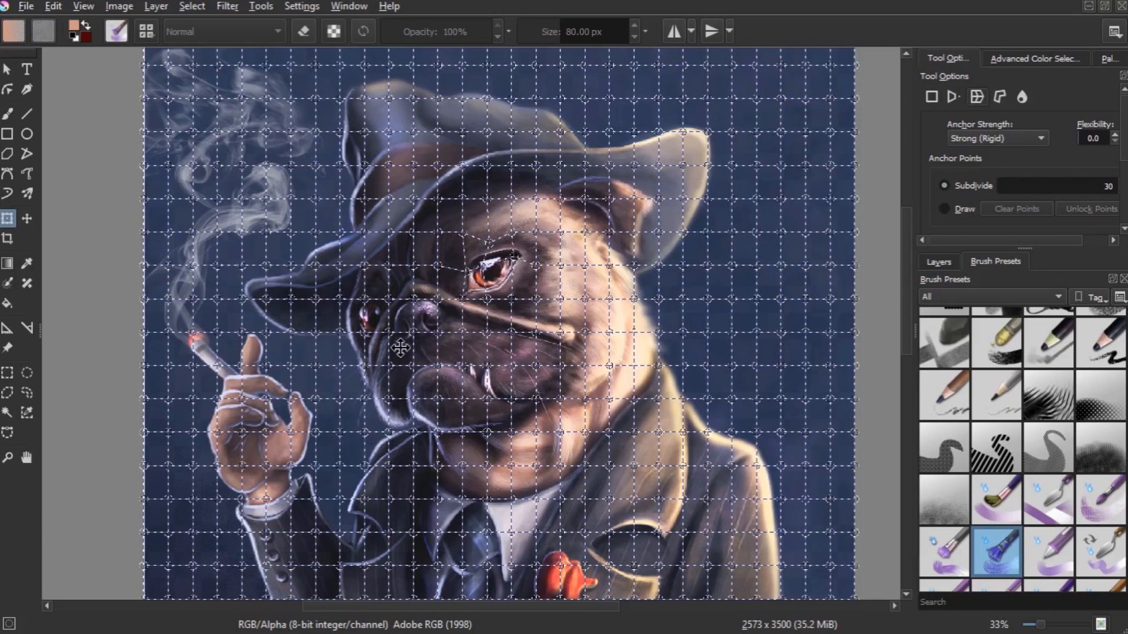
{"action": "left_click_drag", "start_coordinate": [407, 303], "coordinate": [402, 302]}
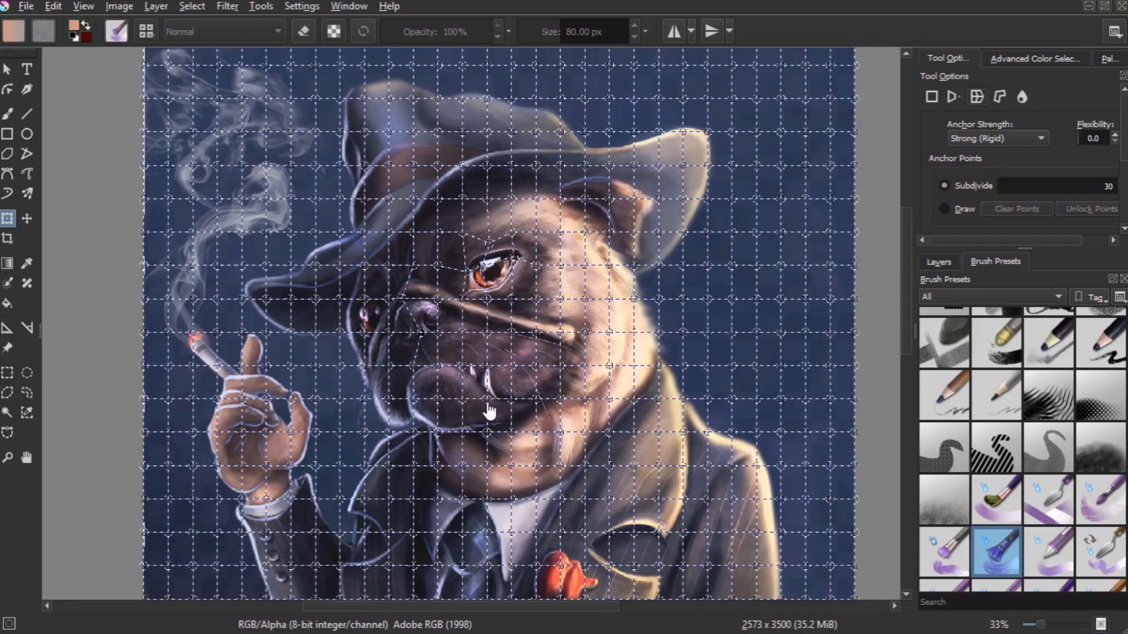
{"action": "left_click_drag", "start_coordinate": [500, 402], "coordinate": [497, 394]}
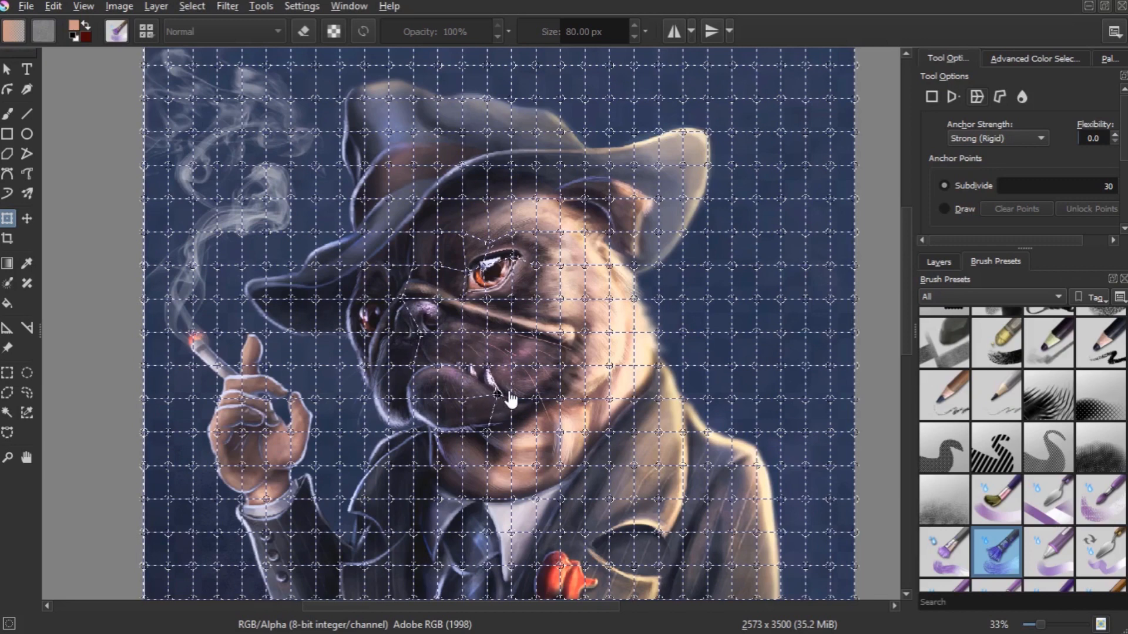
{"action": "key", "text": "Return"}
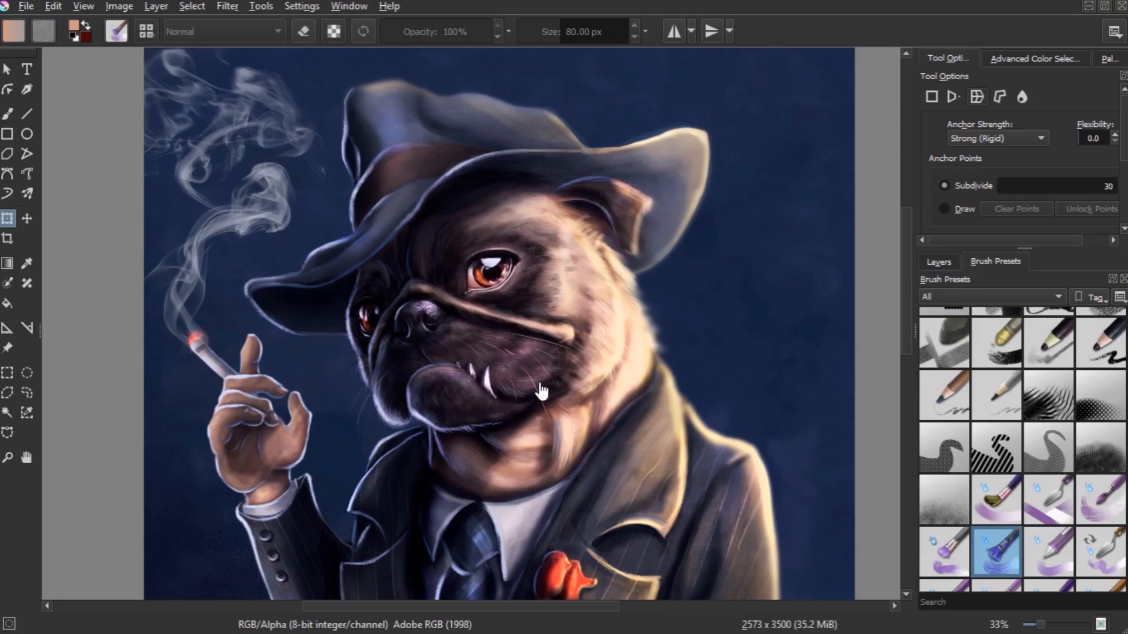
Examine the pug illustration up close and as a whole at several zoom levels
{"action": "key", "text": "ctrl+plus"}
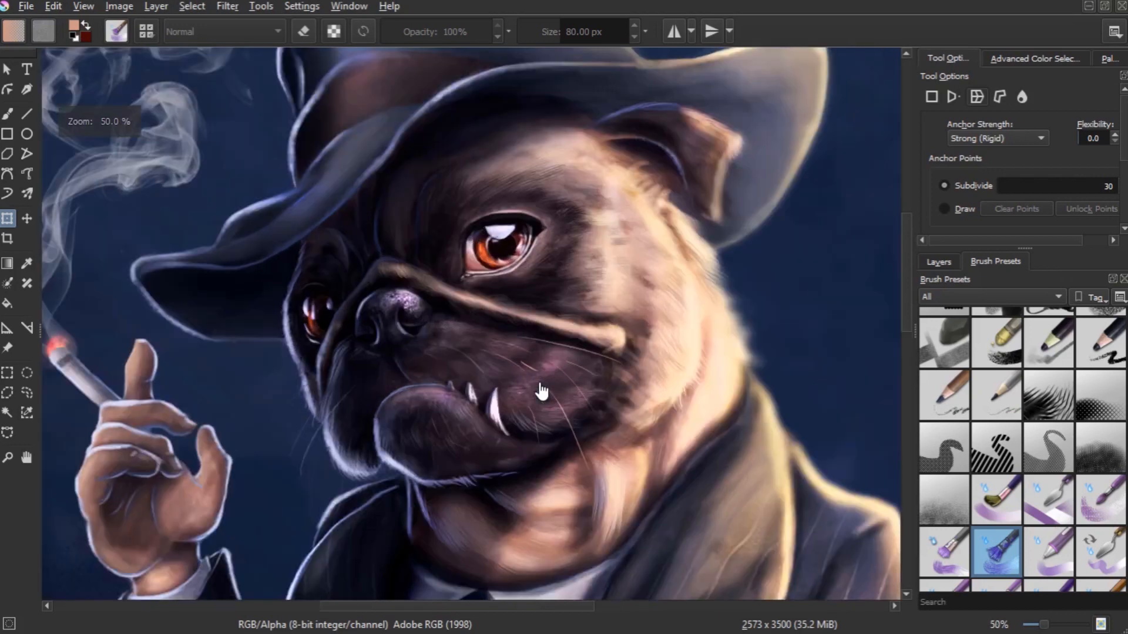
{"action": "key", "text": "ctrl+minus"}
{"action": "key", "text": "ctrl+minus"}
{"action": "key", "text": "ctrl+plus"}
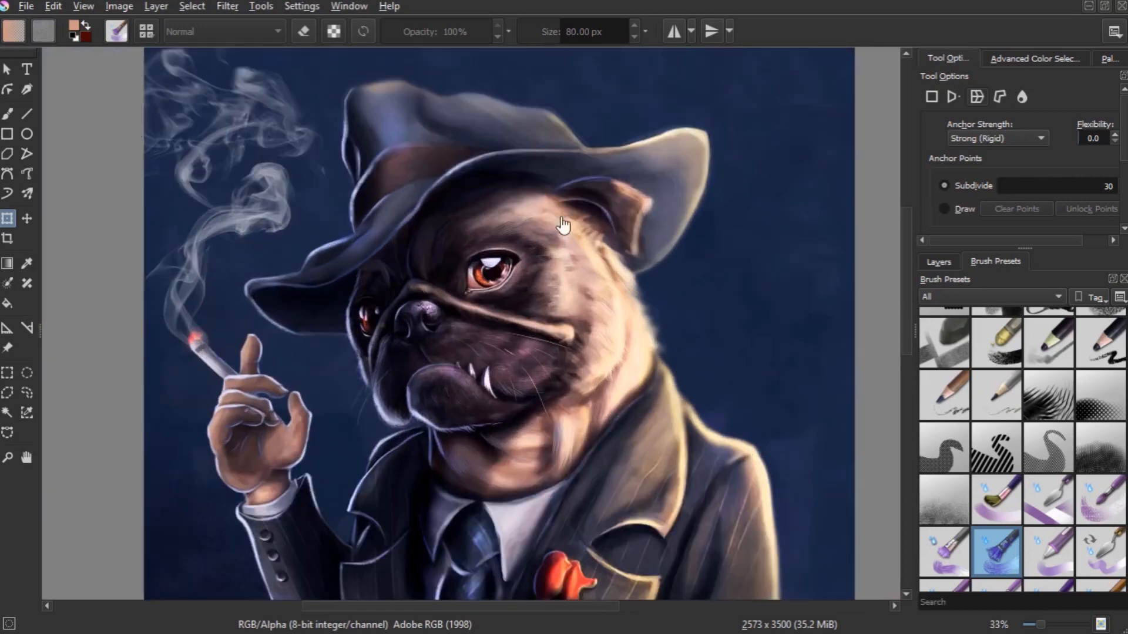
{"action": "key", "text": "space"}
{"action": "left_click_drag", "start_coordinate": [655, 358], "coordinate": [631, 300]}
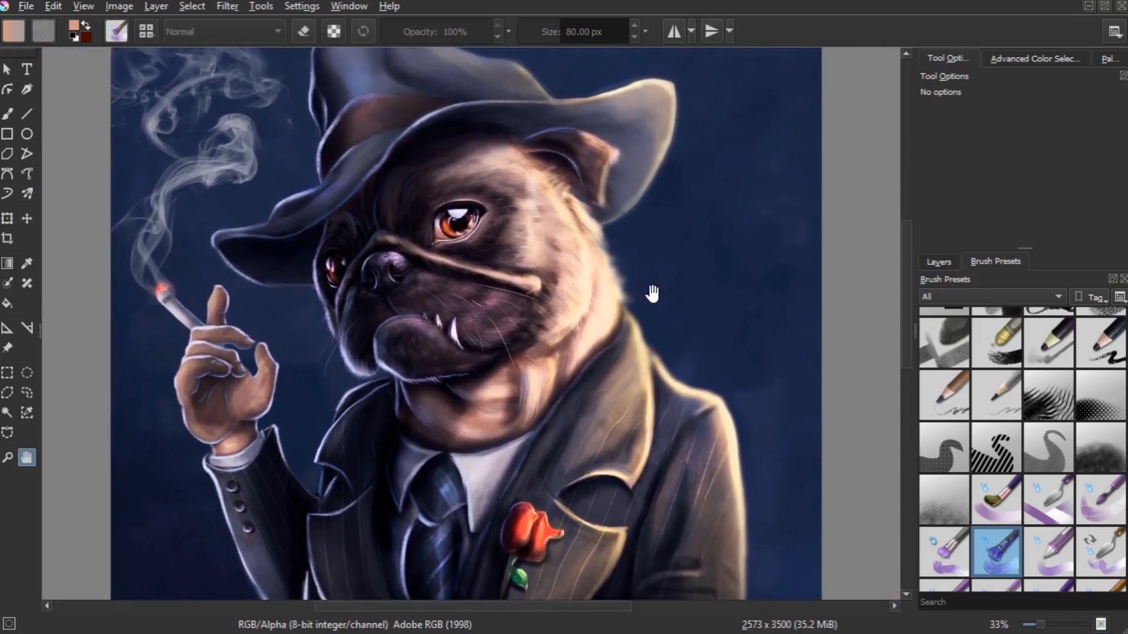
{"action": "key", "text": "ctrl+minus"}
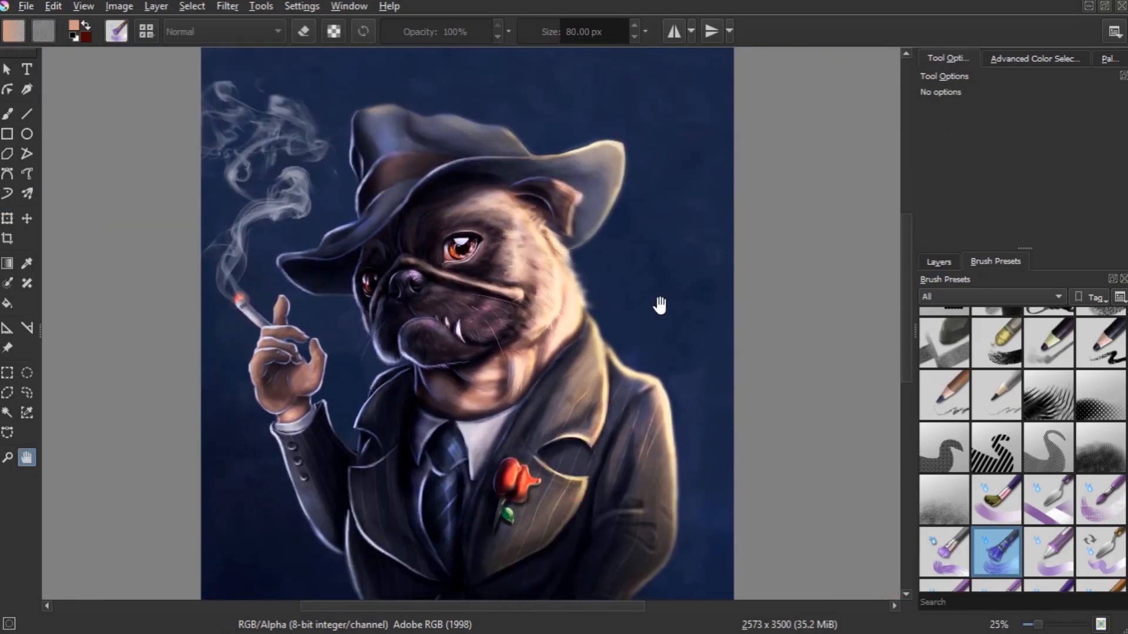
{"action": "left_click_drag", "start_coordinate": [573, 291], "coordinate": [610, 297]}
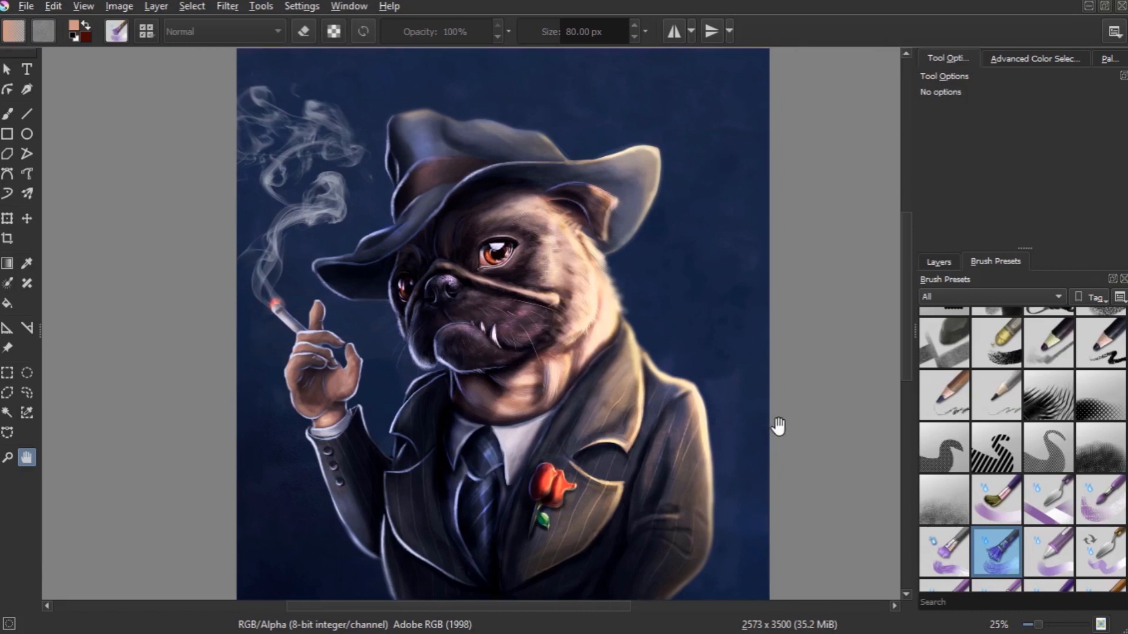
{"action": "left_click_drag", "start_coordinate": [637, 303], "coordinate": [592, 251]}
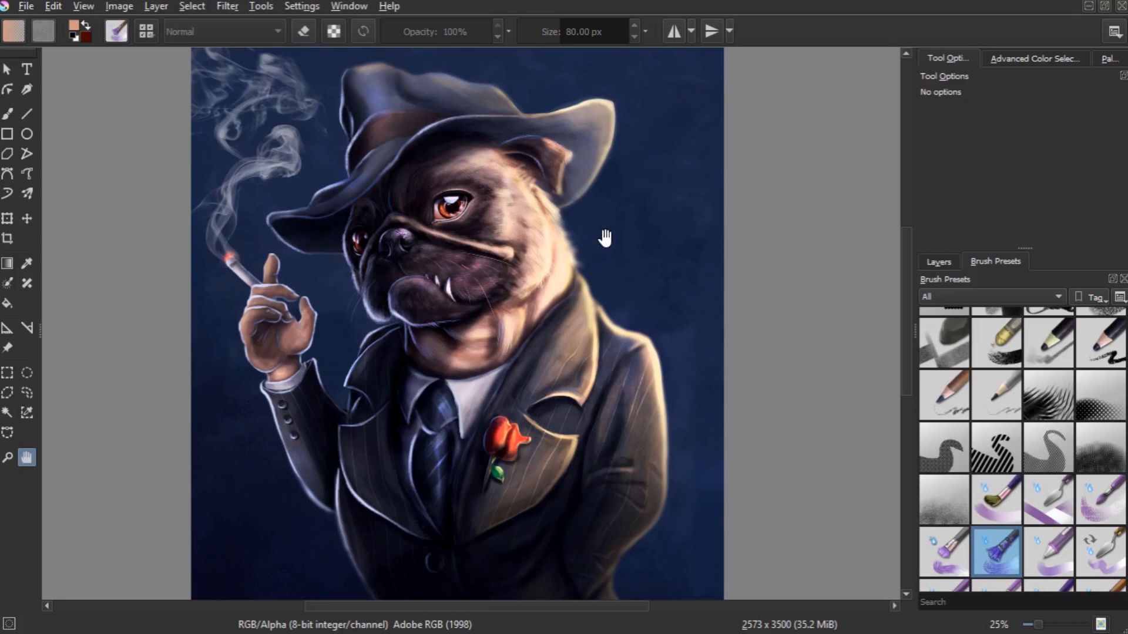
{"action": "key", "text": "ctrl+minus"}
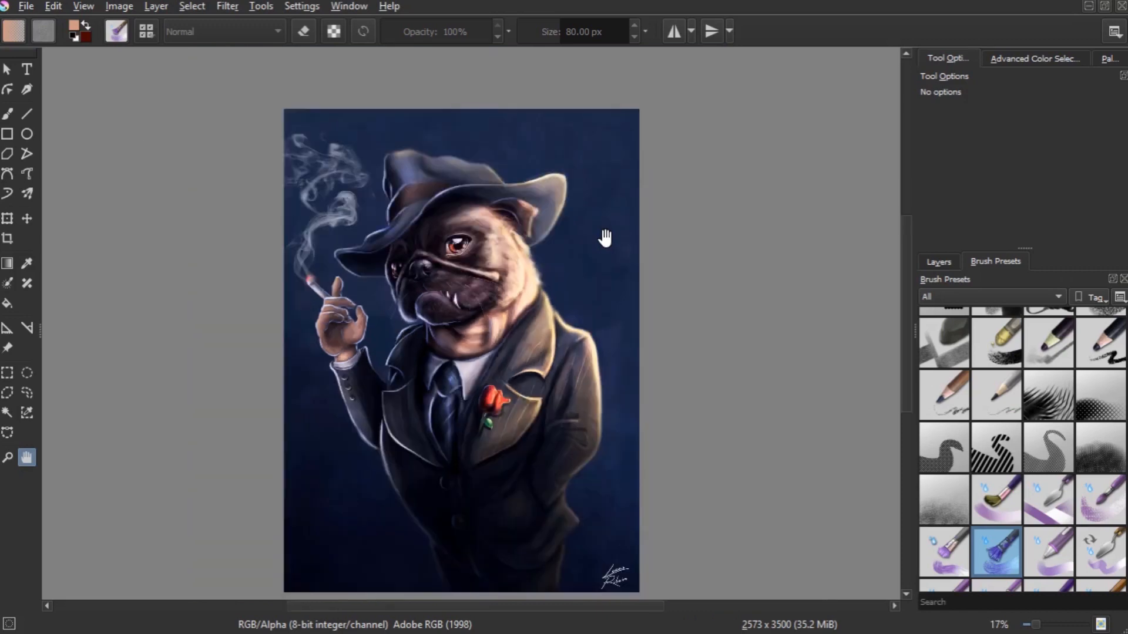
{"action": "key", "text": "ctrl+plus"}
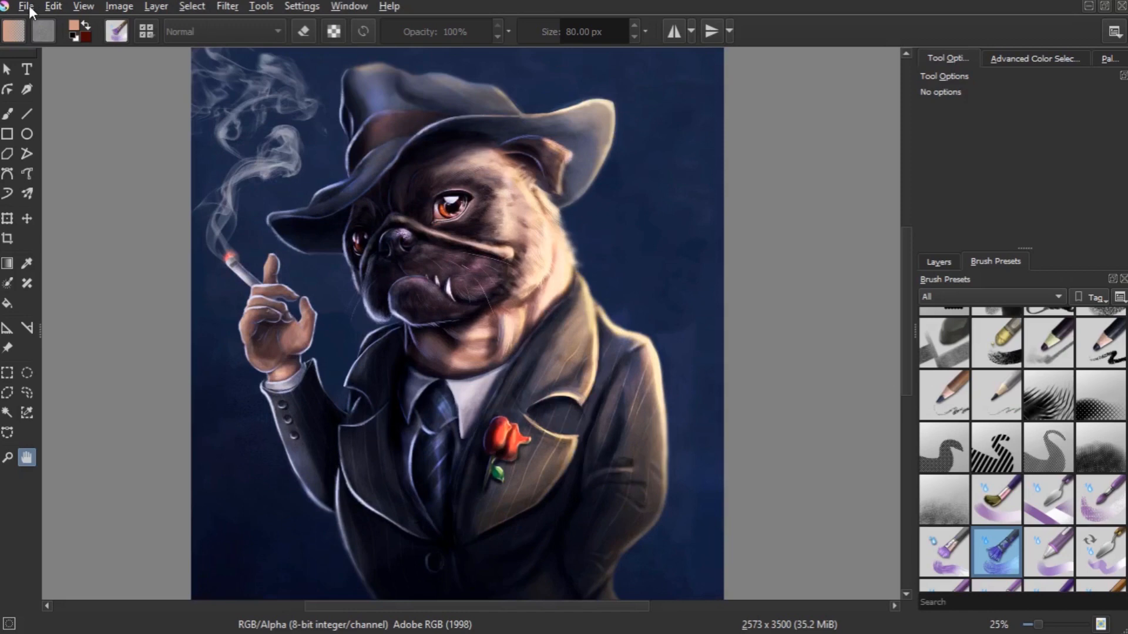
Create a new 3360 by 2002 px document at 300 ppi and choose the Charcoal pencil large brush with a near-black colour
{"action": "key", "text": "ctrl+n"}
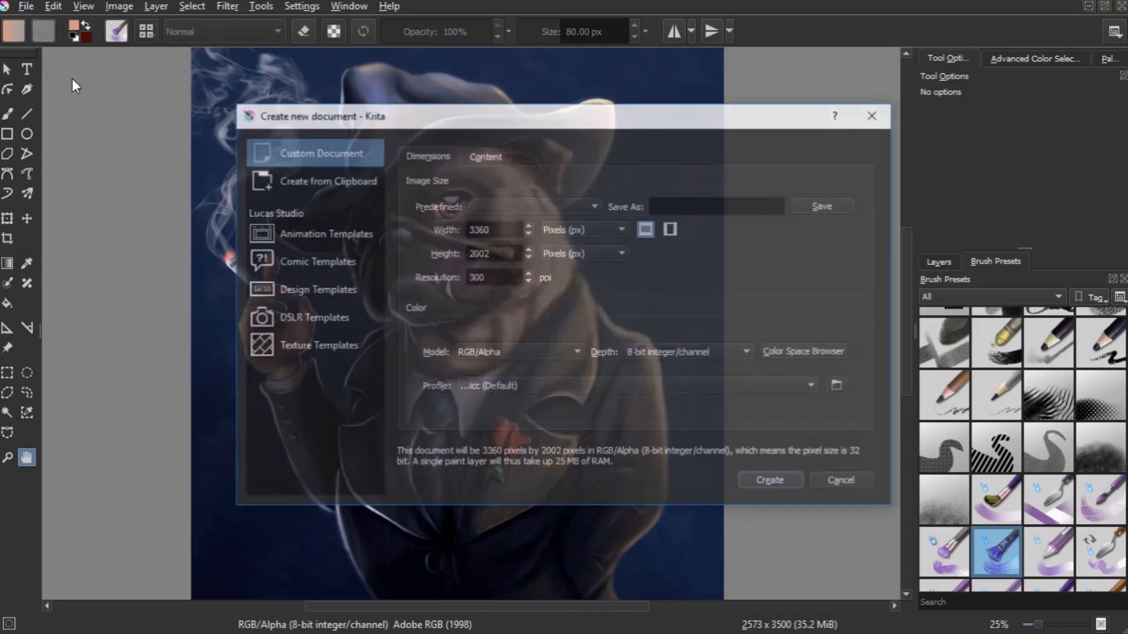
{"action": "left_click", "coordinate": [822, 482]}
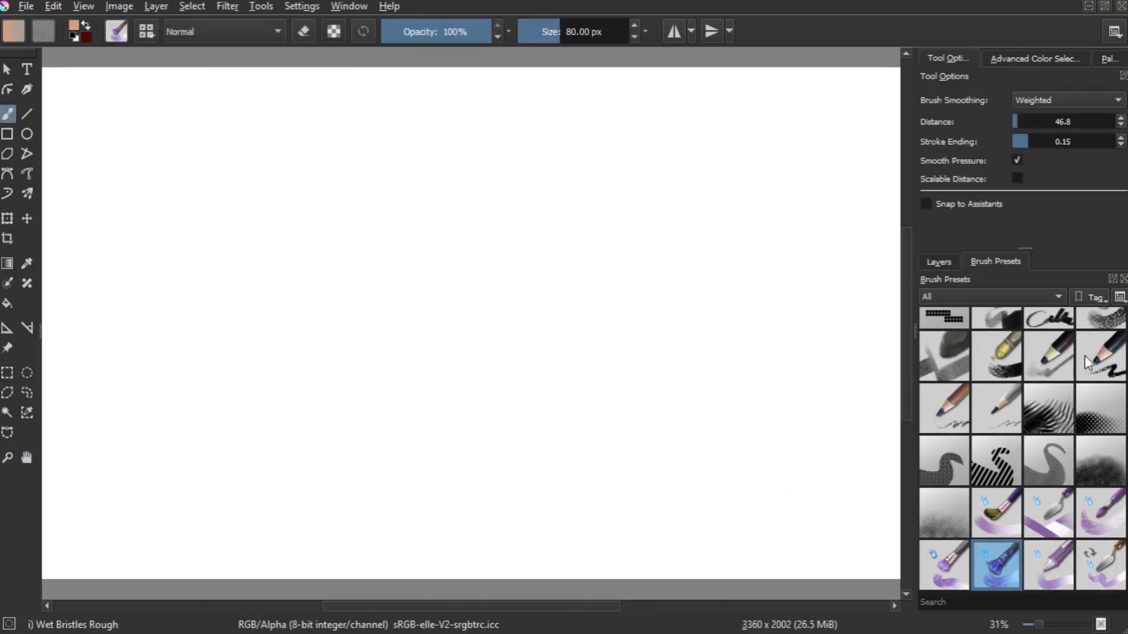
{"action": "left_click", "coordinate": [1108, 359]}
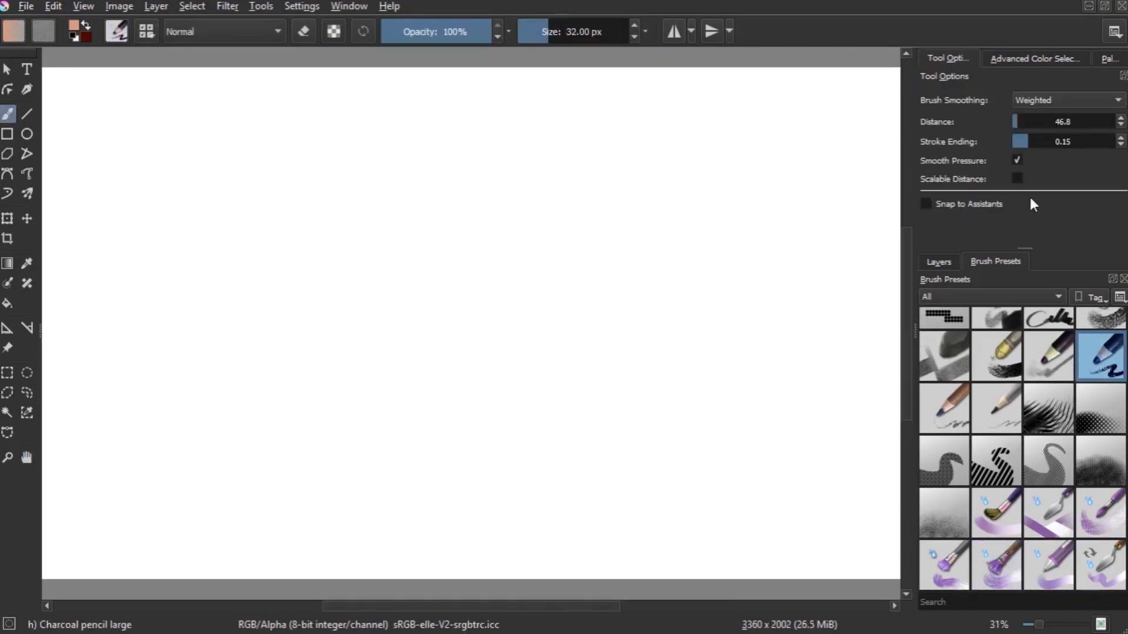
{"action": "left_click", "coordinate": [1020, 59]}
{"action": "left_click", "coordinate": [977, 174]}
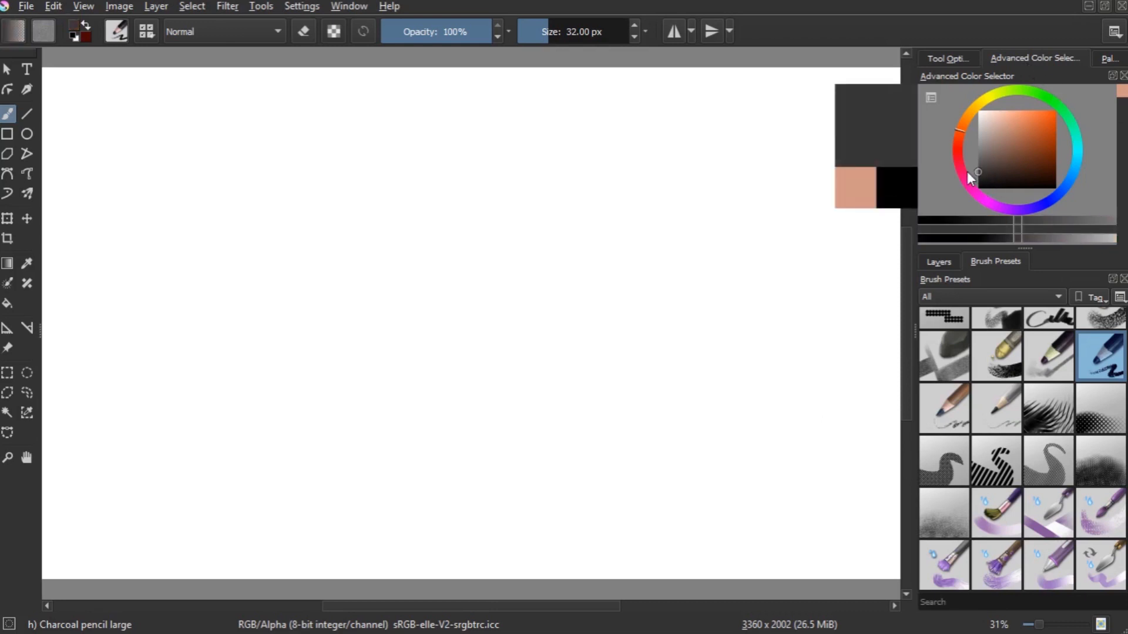
Try a diagonal charcoal test stroke on the blank canvas and undo it
{"action": "mouse_move", "coordinate": [355, 196]}
{"action": "left_mouse_down"}
{"action": "mouse_move", "coordinate": [405, 286]}
{"action": "mouse_move", "coordinate": [431, 305]}
{"action": "mouse_move", "coordinate": [470, 317]}
{"action": "mouse_move", "coordinate": [493, 278]}
{"action": "mouse_move", "coordinate": [529, 354]}
{"action": "left_mouse_up"}
{"action": "key", "text": "ctrl+z"}
{"action": "scroll", "coordinate": [490, 312], "scroll_direction": "up", "scroll_amount": 1}
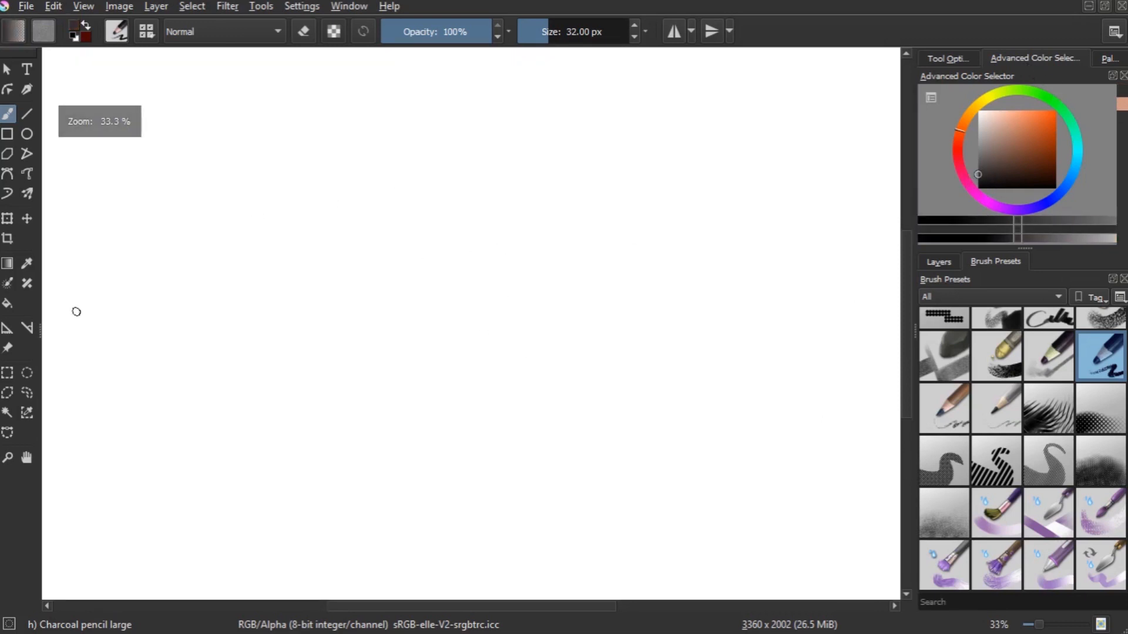
Place a wide Concentric Ellipse assistant in the canvas's upper middle, about twice as wide as it is high
{"action": "left_click", "coordinate": [7, 329]}
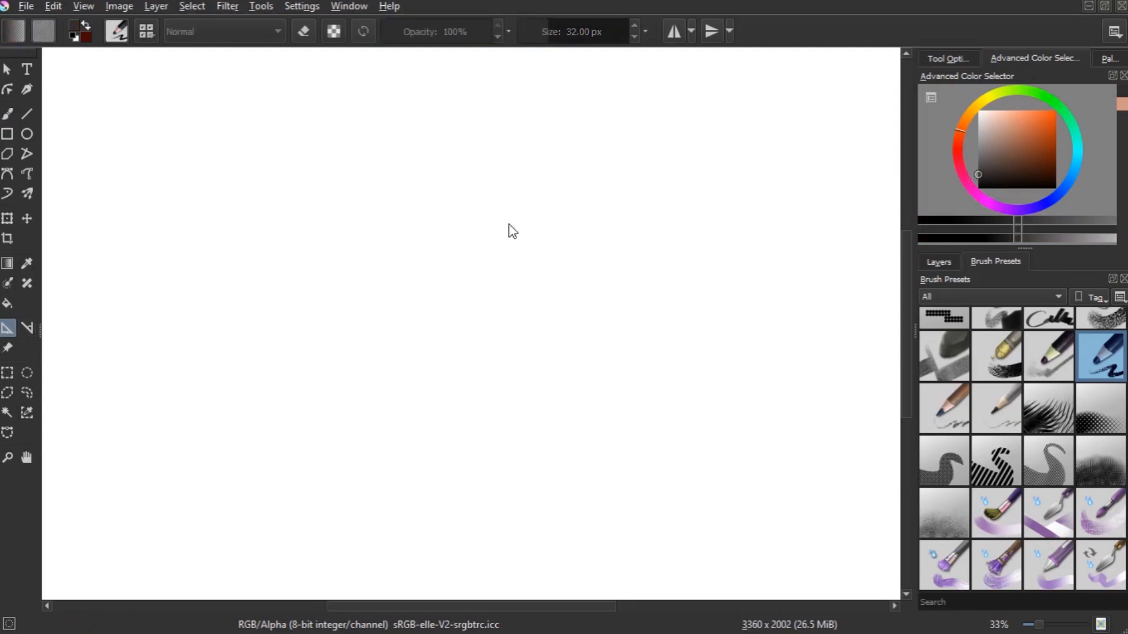
{"action": "left_click", "coordinate": [945, 60]}
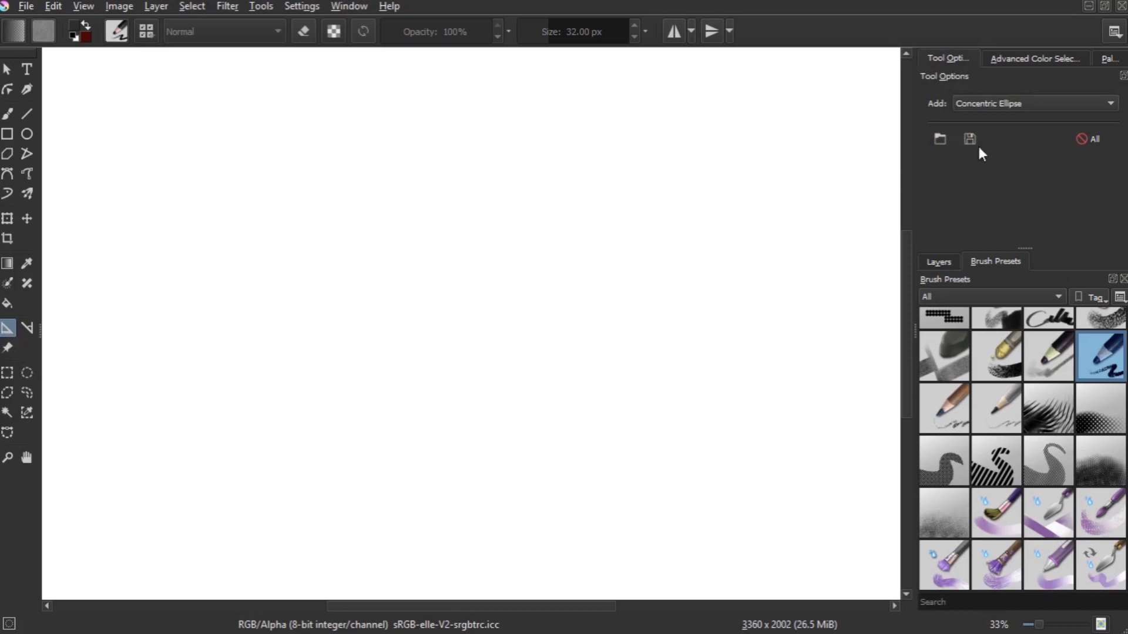
{"action": "left_click", "coordinate": [348, 161]}
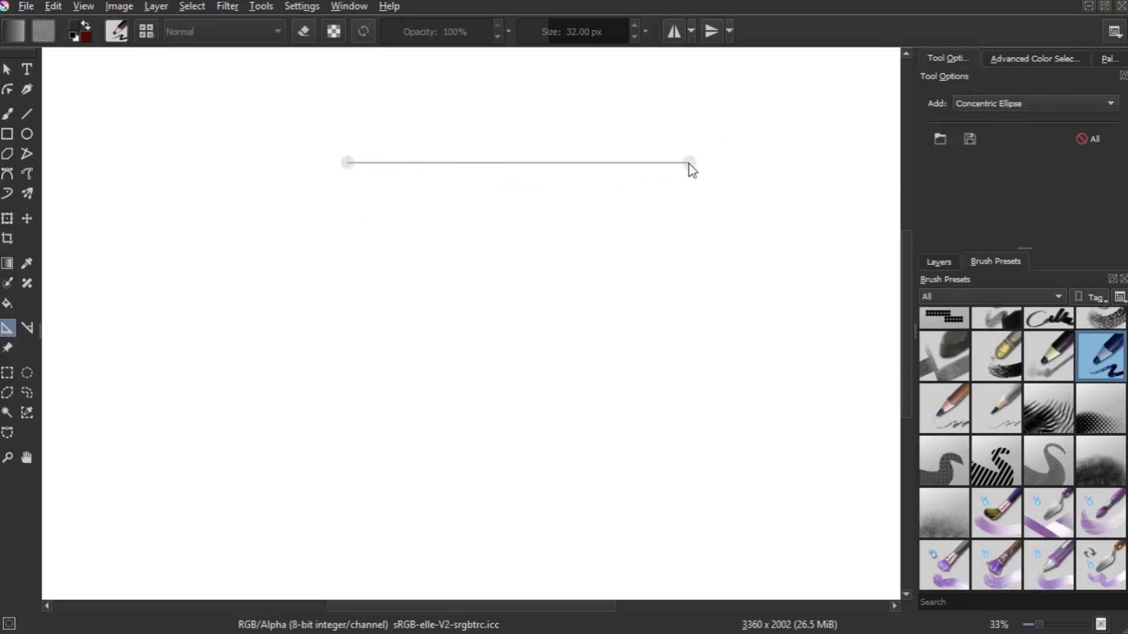
{"action": "left_click", "coordinate": [683, 165]}
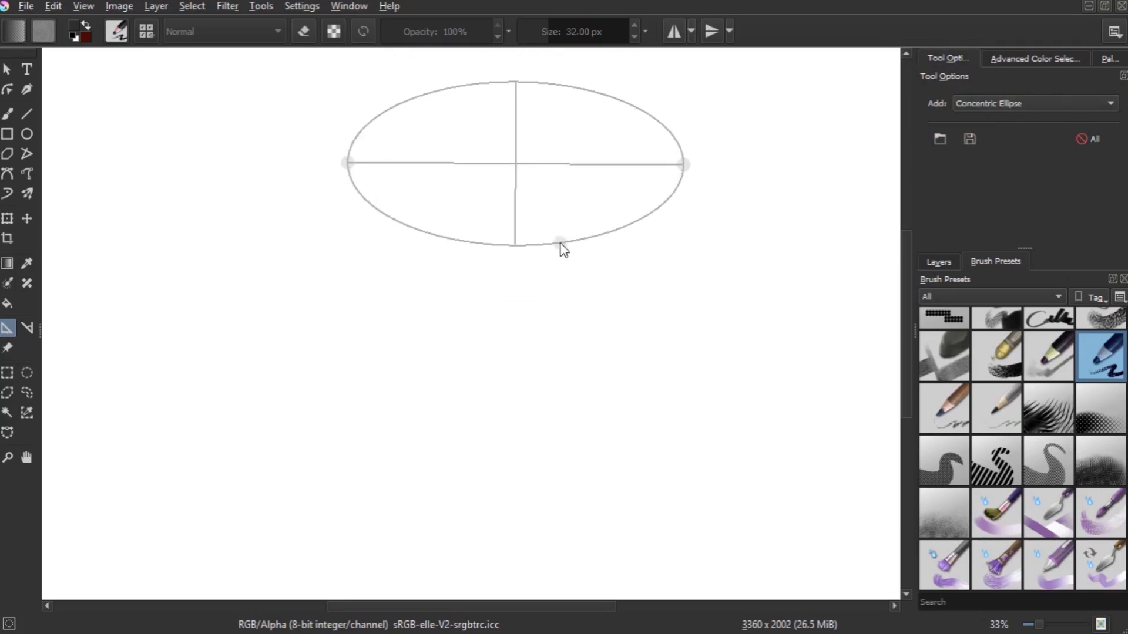
{"action": "left_click", "coordinate": [600, 238]}
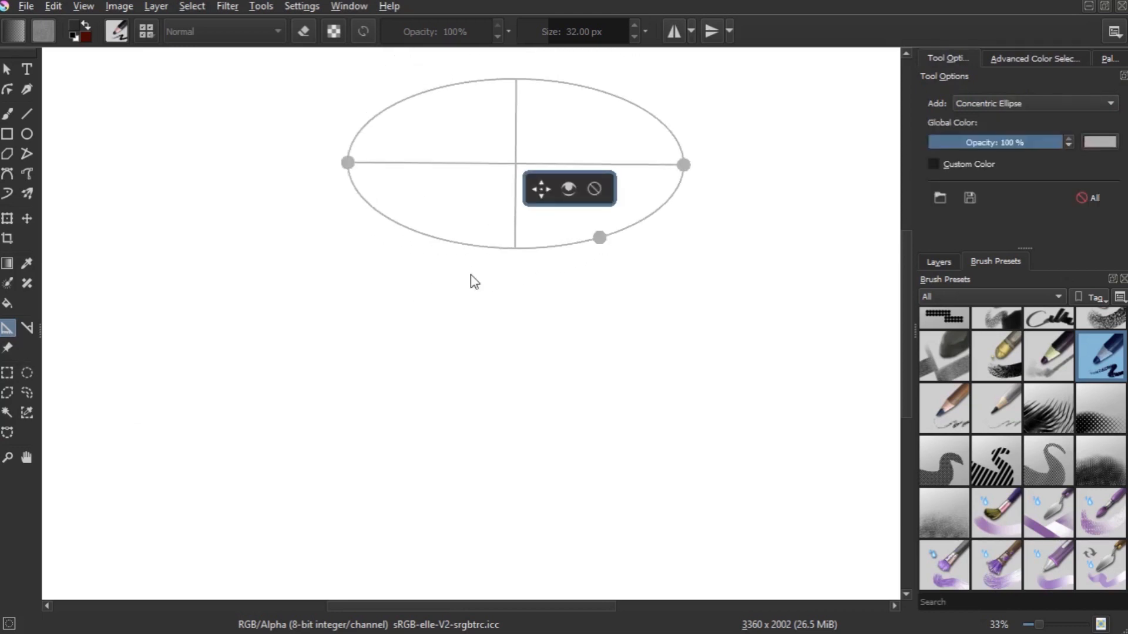
Enable Snap to Assistants and paint five concentric charcoal ellipses, two inside the ellipse assistant and three around it
{"action": "left_click", "coordinate": [7, 114]}
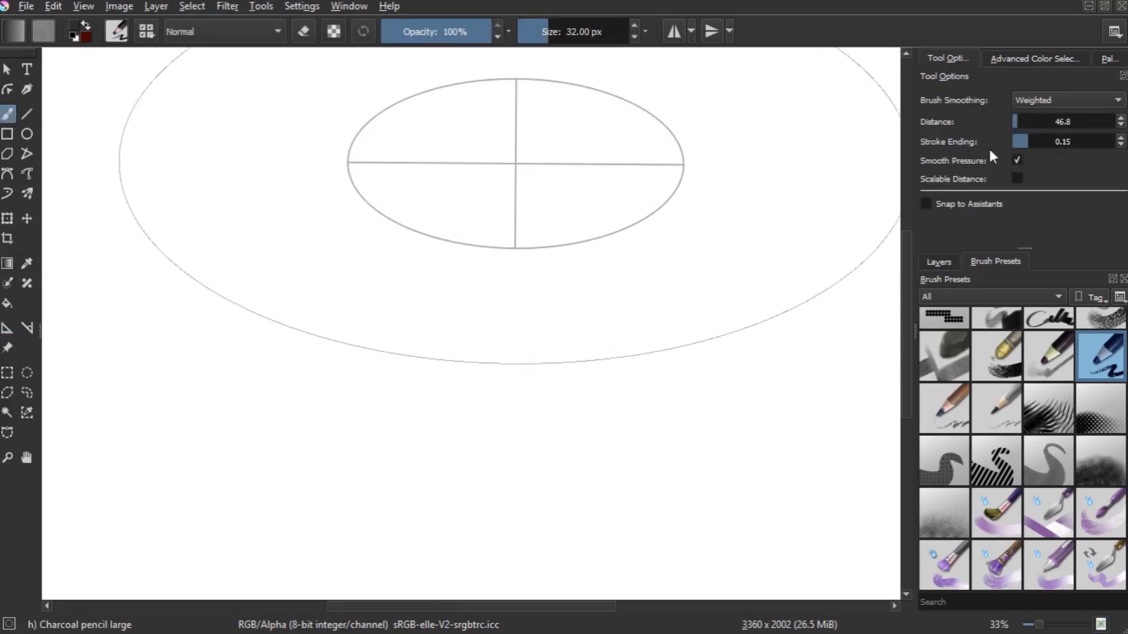
{"action": "left_click", "coordinate": [927, 204]}
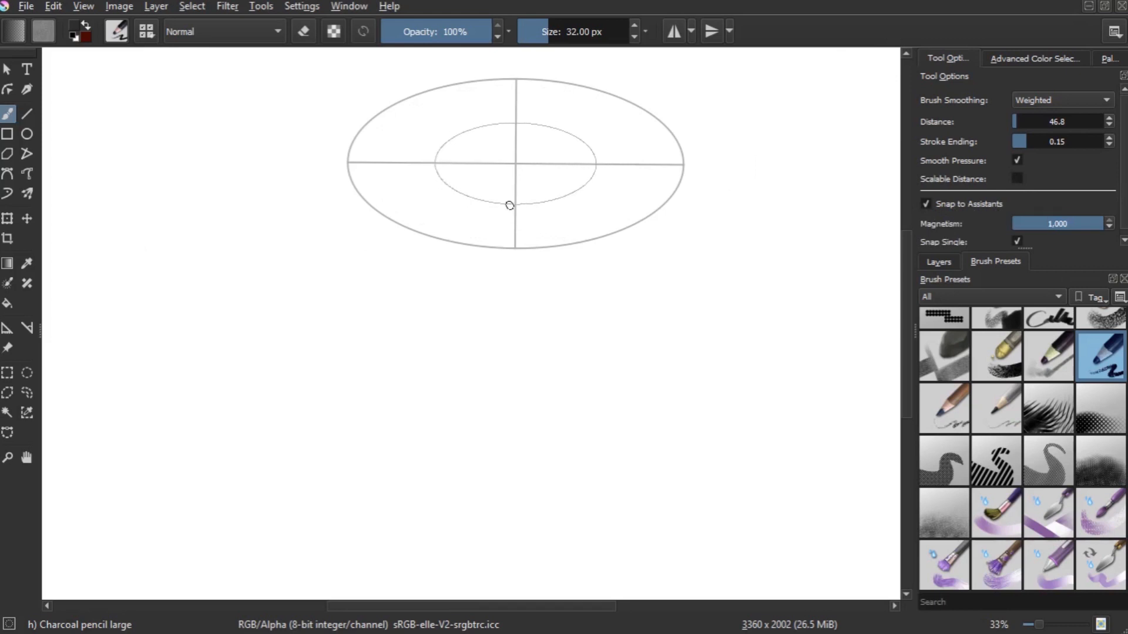
{"action": "mouse_move", "coordinate": [406, 170]}
{"action": "left_mouse_down"}
{"action": "mouse_move", "coordinate": [418, 136]}
{"action": "mouse_move", "coordinate": [526, 108]}
{"action": "mouse_move", "coordinate": [593, 205]}
{"action": "mouse_move", "coordinate": [403, 168]}
{"action": "mouse_move", "coordinate": [627, 156]}
{"action": "left_mouse_up"}
{"action": "mouse_move", "coordinate": [476, 143]}
{"action": "left_mouse_down"}
{"action": "mouse_move", "coordinate": [502, 190]}
{"action": "mouse_move", "coordinate": [485, 141]}
{"action": "mouse_move", "coordinate": [537, 189]}
{"action": "left_mouse_up"}
{"action": "mouse_move", "coordinate": [345, 159]}
{"action": "left_mouse_down"}
{"action": "mouse_move", "coordinate": [373, 219]}
{"action": "mouse_move", "coordinate": [494, 254]}
{"action": "mouse_move", "coordinate": [620, 239]}
{"action": "mouse_move", "coordinate": [686, 134]}
{"action": "mouse_move", "coordinate": [493, 73]}
{"action": "mouse_move", "coordinate": [341, 162]}
{"action": "left_mouse_up"}
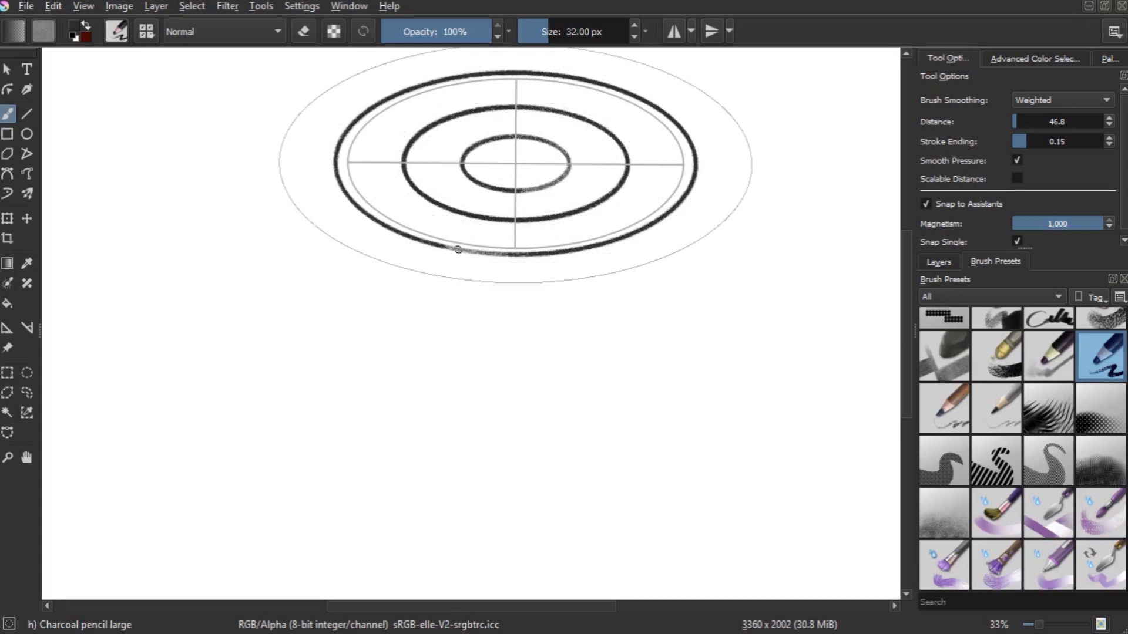
{"action": "mouse_move", "coordinate": [363, 248]}
{"action": "left_mouse_down"}
{"action": "mouse_move", "coordinate": [464, 277]}
{"action": "mouse_move", "coordinate": [373, 71]}
{"action": "mouse_move", "coordinate": [376, 259]}
{"action": "left_mouse_up"}
{"action": "mouse_move", "coordinate": [340, 220]}
{"action": "left_mouse_down"}
{"action": "mouse_move", "coordinate": [655, 244]}
{"action": "mouse_move", "coordinate": [359, 91]}
{"action": "left_mouse_up"}
{"action": "left_click_drag", "start_coordinate": [315, 132], "coordinate": [344, 223]}
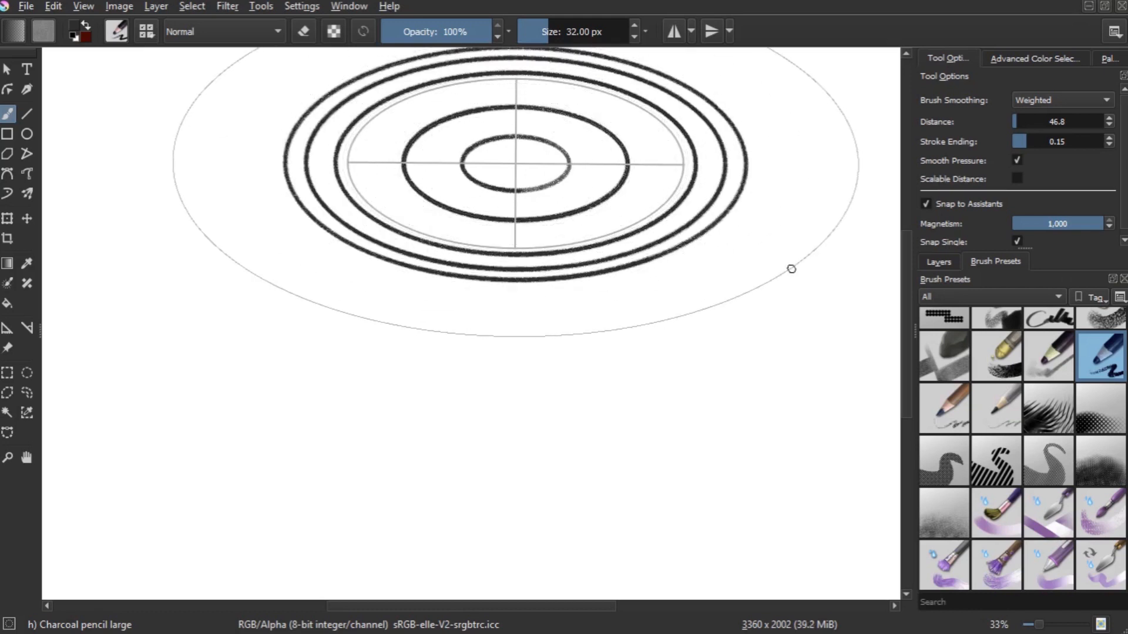
{"action": "scroll", "coordinate": [1051, 333], "scroll_direction": "down", "scroll_amount": 10}
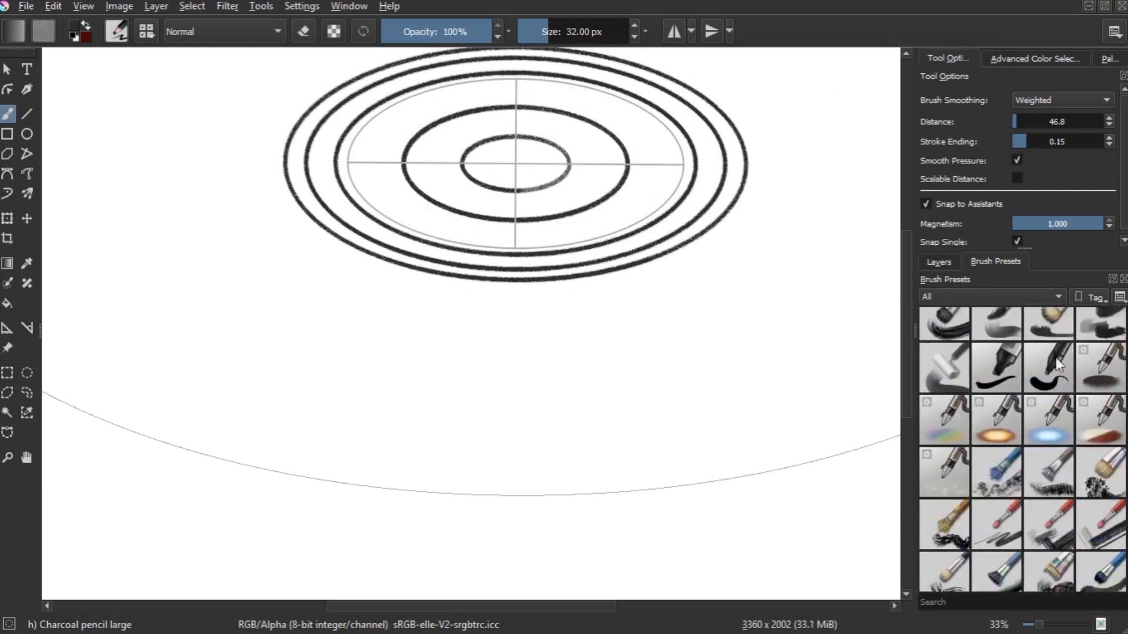
Select the Pencil-2 brush and trace a thin ellipse around the outermost charcoal ellipse, snapped to the assistant
{"action": "scroll", "coordinate": [1077, 446], "scroll_direction": "down", "scroll_amount": 5}
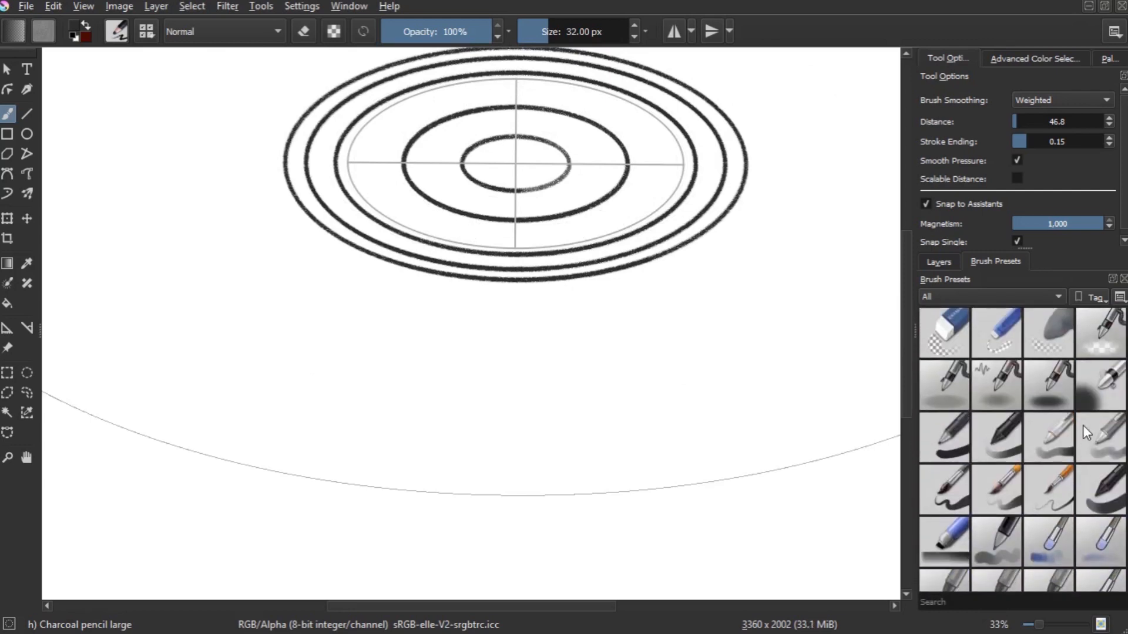
{"action": "scroll", "coordinate": [1064, 336], "scroll_direction": "down", "scroll_amount": 5}
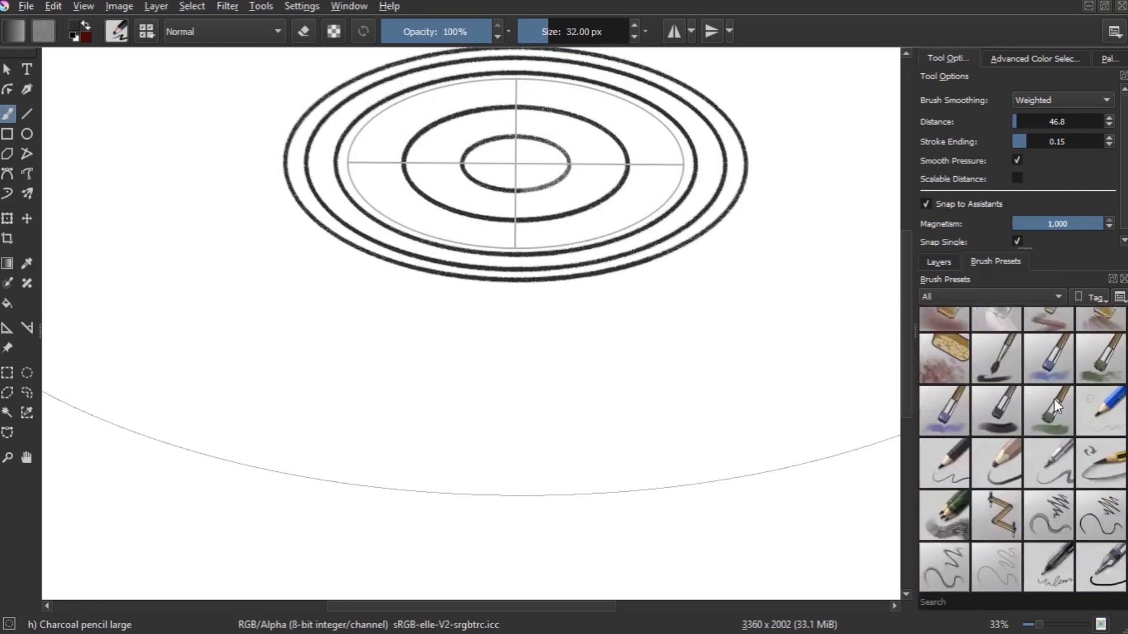
{"action": "left_click", "coordinate": [953, 445]}
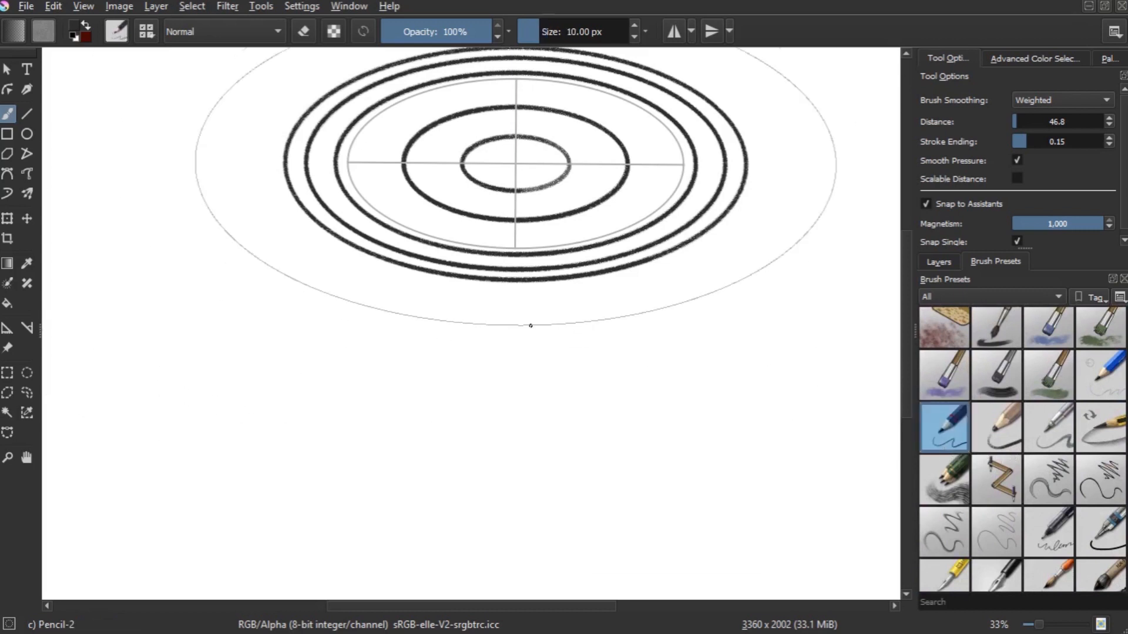
{"action": "mouse_move", "coordinate": [315, 251]}
{"action": "left_mouse_down"}
{"action": "mouse_move", "coordinate": [642, 282]}
{"action": "mouse_move", "coordinate": [254, 138]}
{"action": "left_mouse_up"}
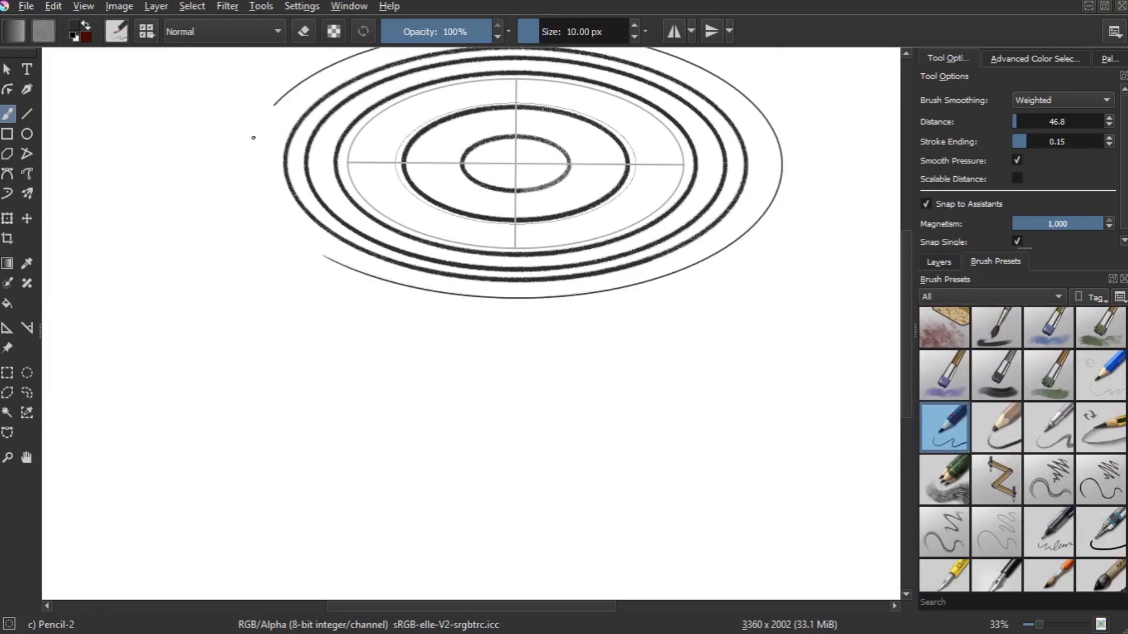
Undo all the painted ellipses so only the assistant remains, and activate the Assistant tool
{"action": "key", "text": "ctrl+z"}
{"action": "key", "text": "ctrl+z"}
{"action": "key", "text": "ctrl+z"}
{"action": "key", "text": "ctrl+z"}
{"action": "key", "text": "ctrl+z"}
{"action": "key", "text": "ctrl+z"}
{"action": "key", "text": "ctrl+z"}
{"action": "key", "text": "ctrl+z"}
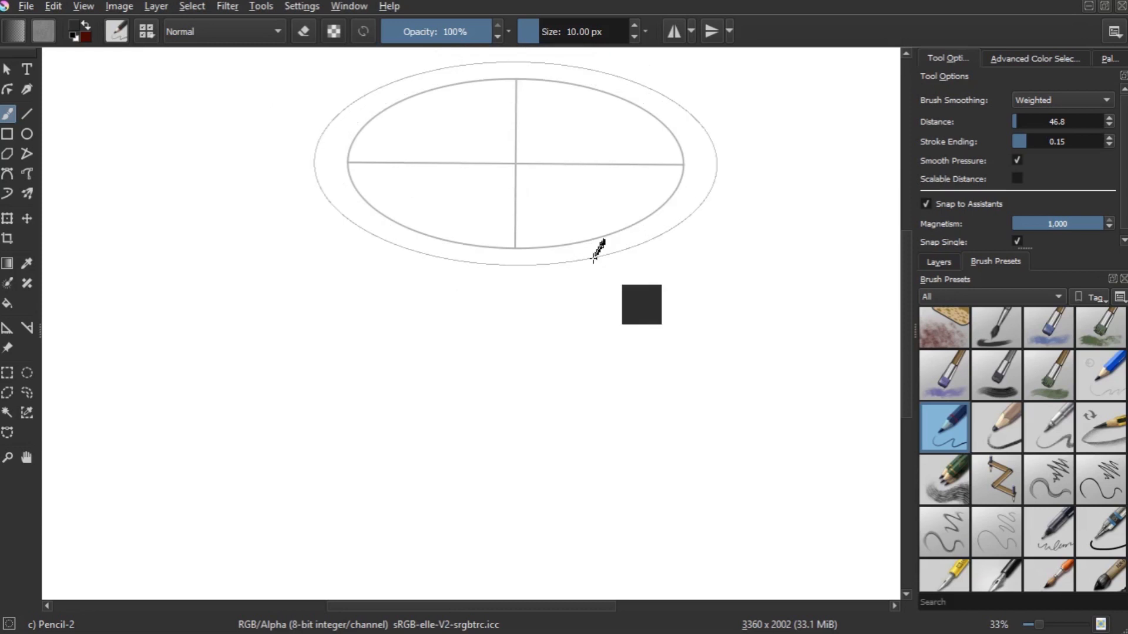
{"action": "left_click", "coordinate": [7, 328]}
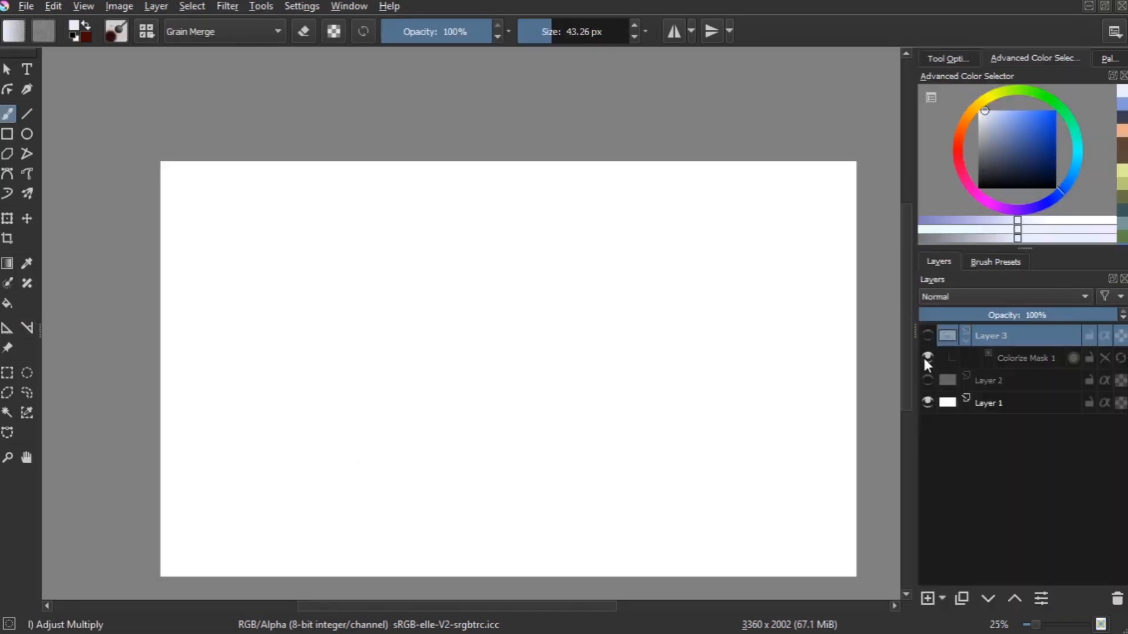
Show Layer 3 briefly, hide it and its Colorize Mask 1, and add a new paint layer on top
{"action": "left_click", "coordinate": [928, 335]}
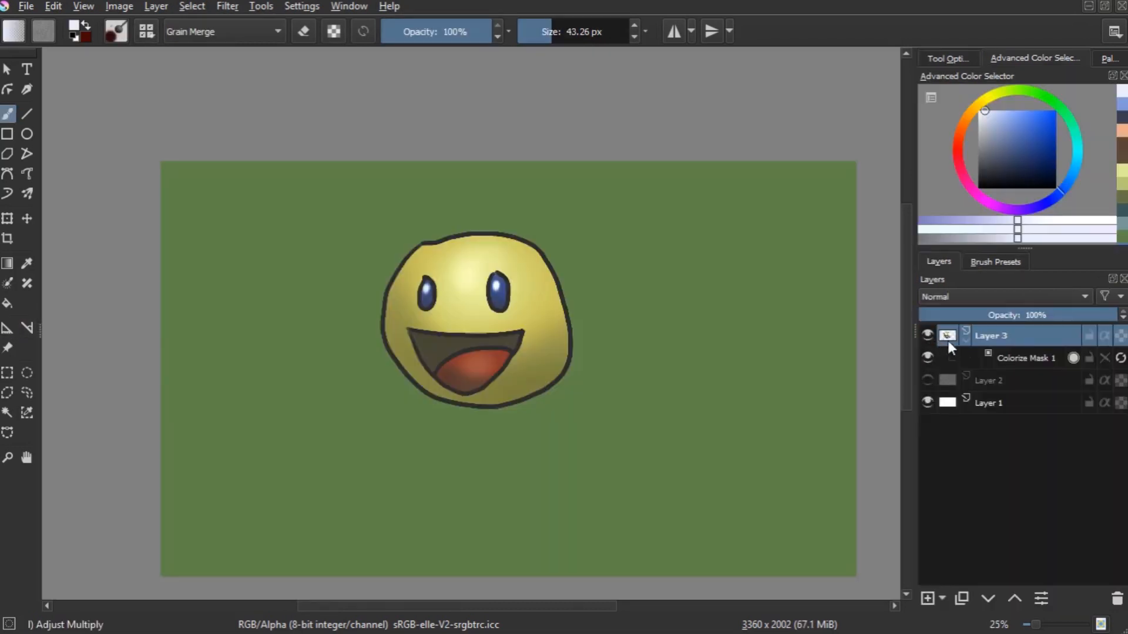
{"action": "left_click", "coordinate": [927, 357]}
{"action": "left_click", "coordinate": [927, 336]}
{"action": "left_click", "coordinate": [927, 598]}
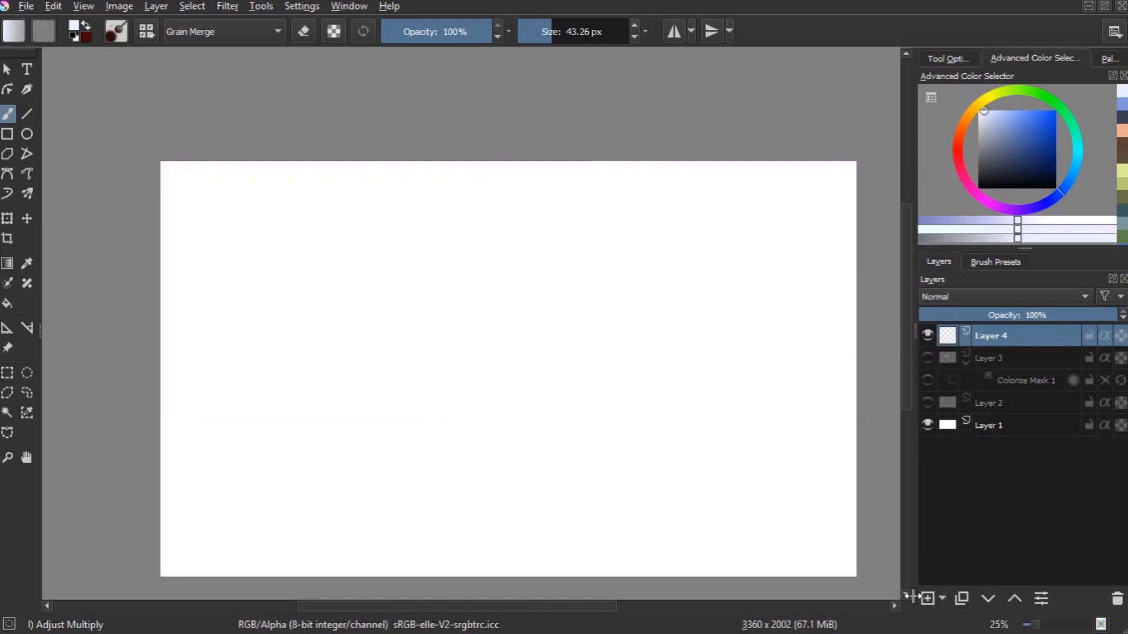
Set the brush blending mode to Overlay and add another new paint layer above Layer 4
{"action": "left_click", "coordinate": [254, 32]}
{"action": "left_click", "coordinate": [256, 33]}
{"action": "left_click", "coordinate": [256, 32]}
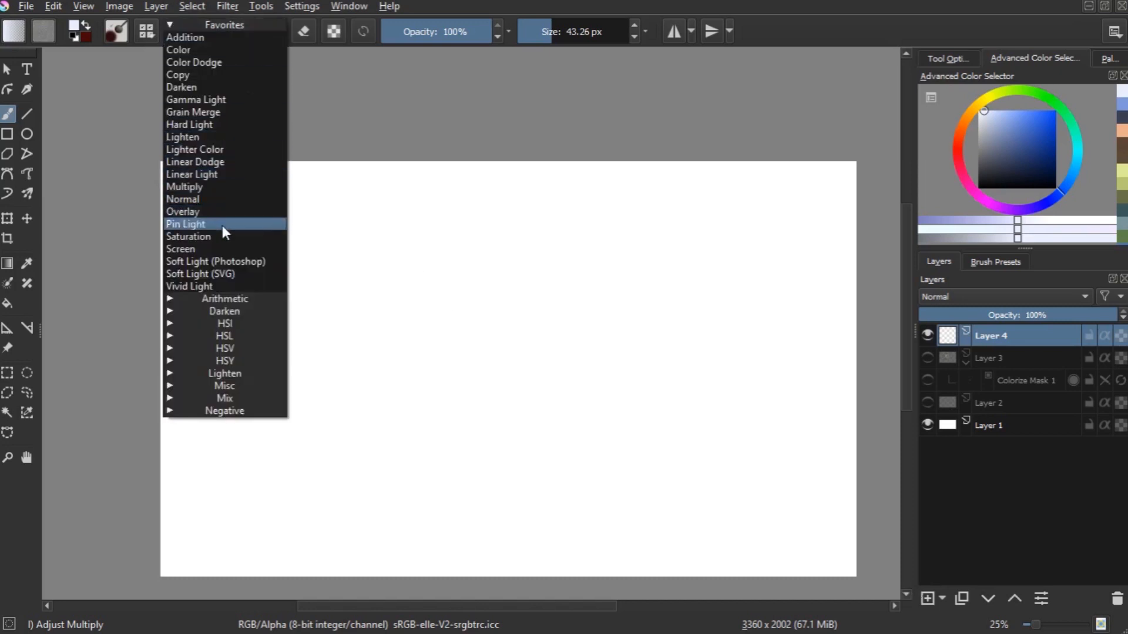
{"action": "left_click", "coordinate": [191, 213]}
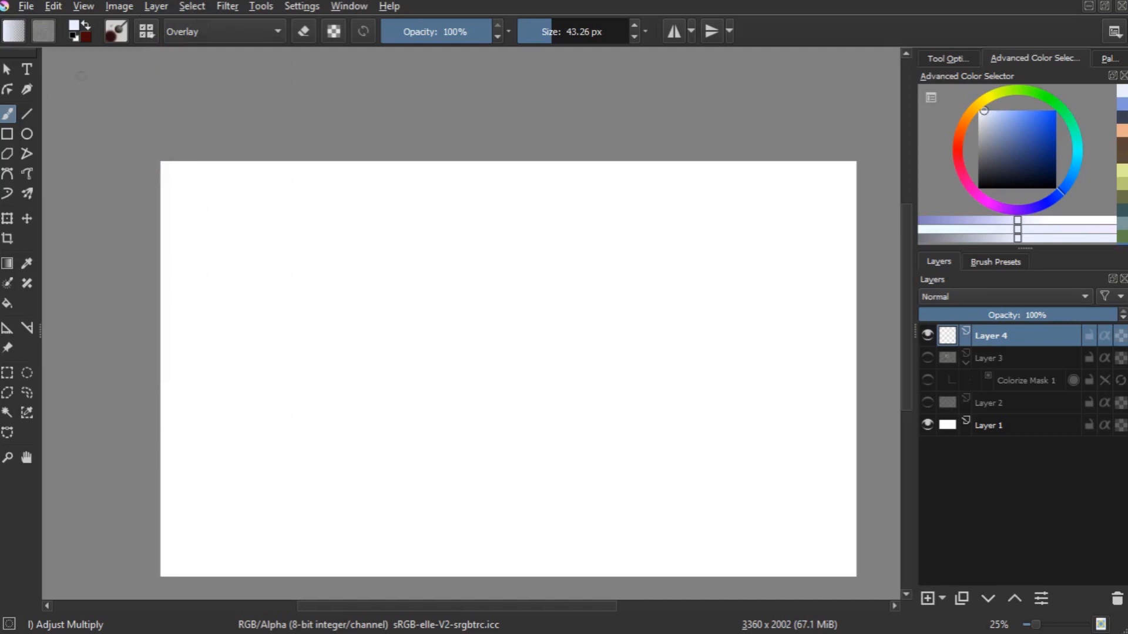
{"action": "left_click", "coordinate": [927, 599]}
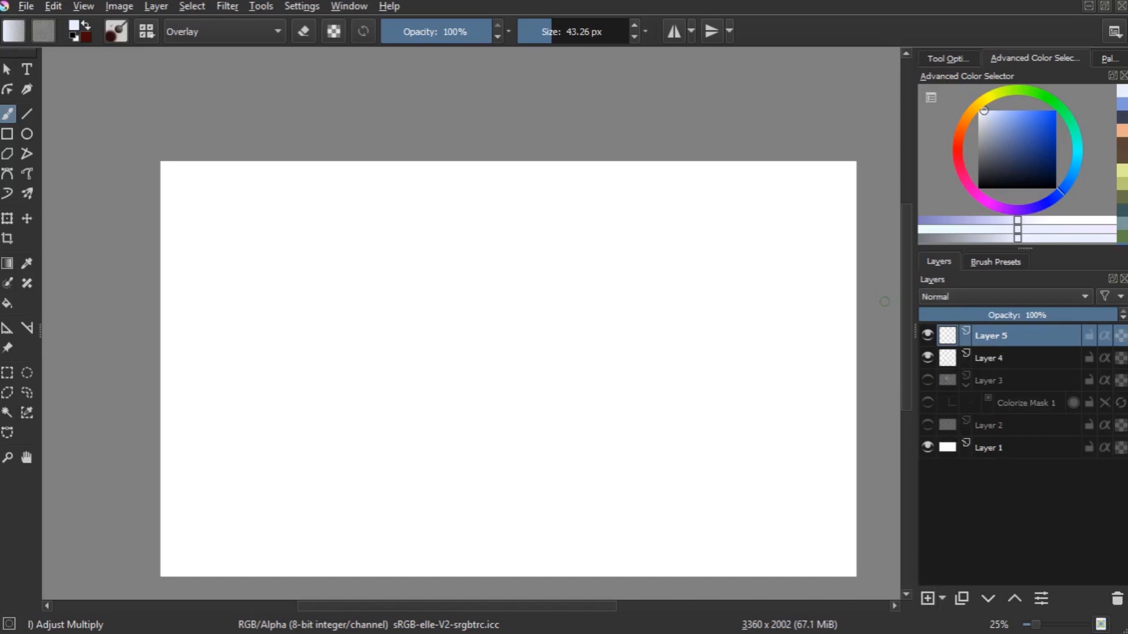
{"action": "key", "text": "space"}
{"action": "left_click_drag", "start_coordinate": [523, 307], "coordinate": [473, 283]}
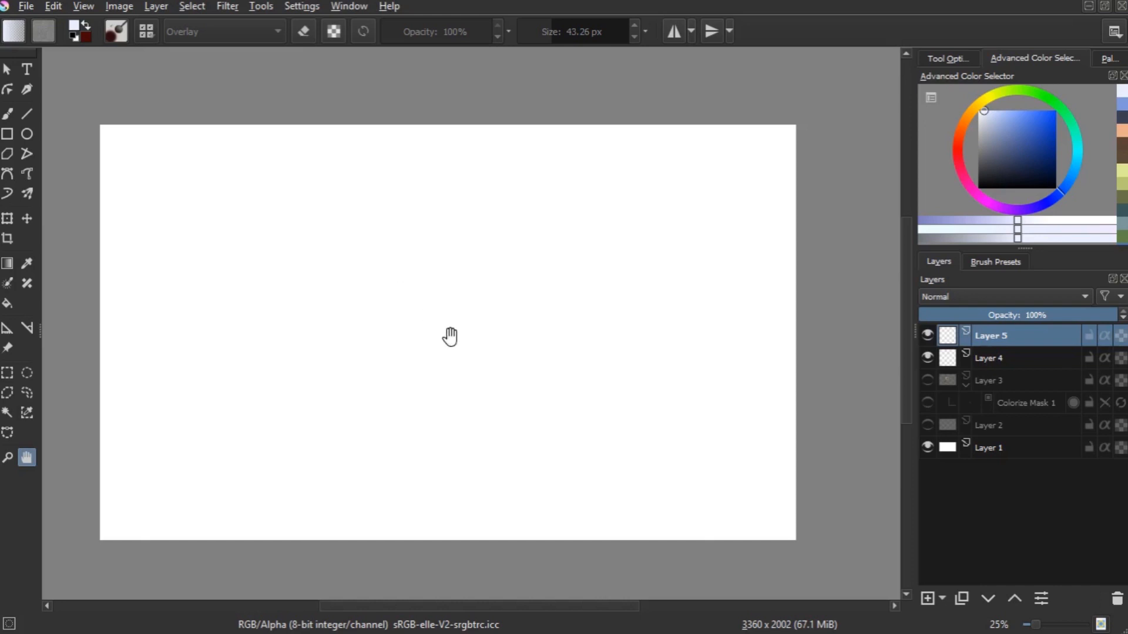
{"action": "left_click_drag", "start_coordinate": [479, 327], "coordinate": [498, 320]}
{"action": "scroll", "coordinate": [515, 334], "scroll_direction": "up", "scroll_amount": 1}
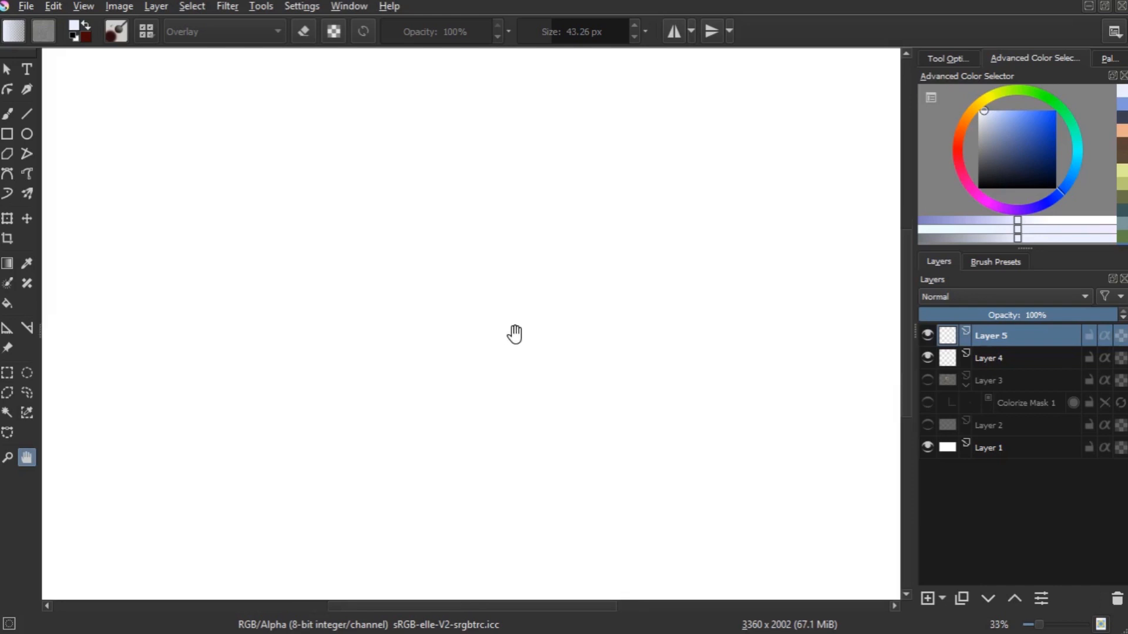
{"action": "scroll", "coordinate": [515, 334], "scroll_direction": "down", "scroll_amount": 1}
{"action": "scroll", "coordinate": [514, 333], "scroll_direction": "up", "scroll_amount": 1}
{"action": "scroll", "coordinate": [514, 333], "scroll_direction": "down", "scroll_amount": 1}
{"action": "scroll", "coordinate": [515, 333], "scroll_direction": "up", "scroll_amount": 1}
{"action": "scroll", "coordinate": [515, 334], "scroll_direction": "down", "scroll_amount": 1}
{"action": "scroll", "coordinate": [515, 333], "scroll_direction": "up", "scroll_amount": 1}
{"action": "scroll", "coordinate": [515, 334], "scroll_direction": "down", "scroll_amount": 1}
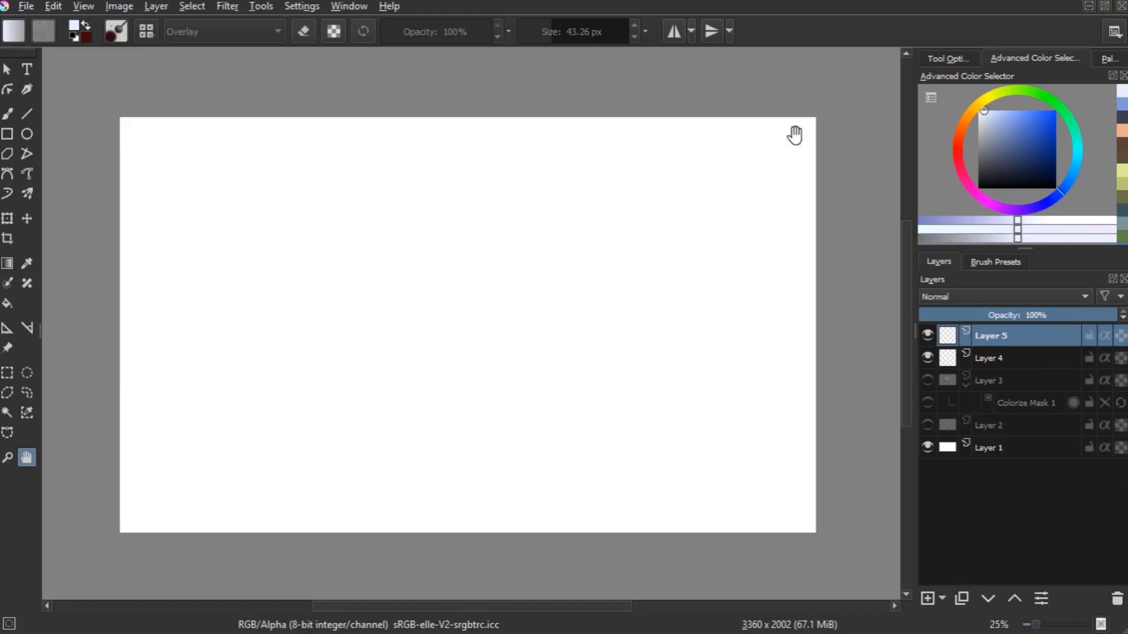
Examine the blending modes available for Layer 5 without changing its mode
{"action": "left_click", "coordinate": [1027, 301]}
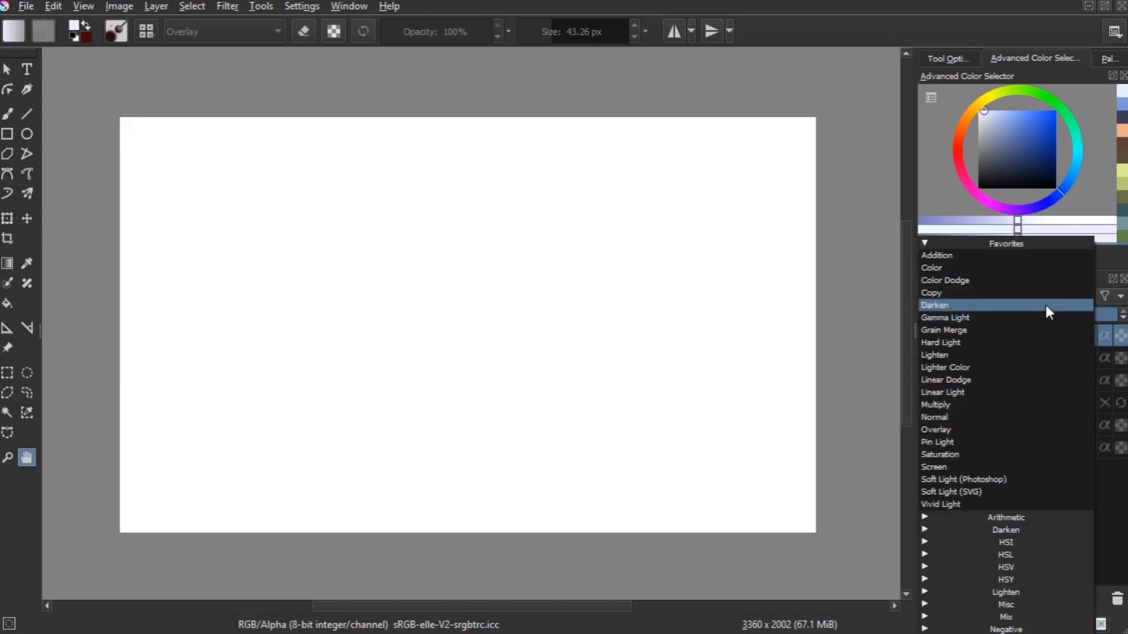
{"action": "left_click", "coordinate": [1121, 268]}
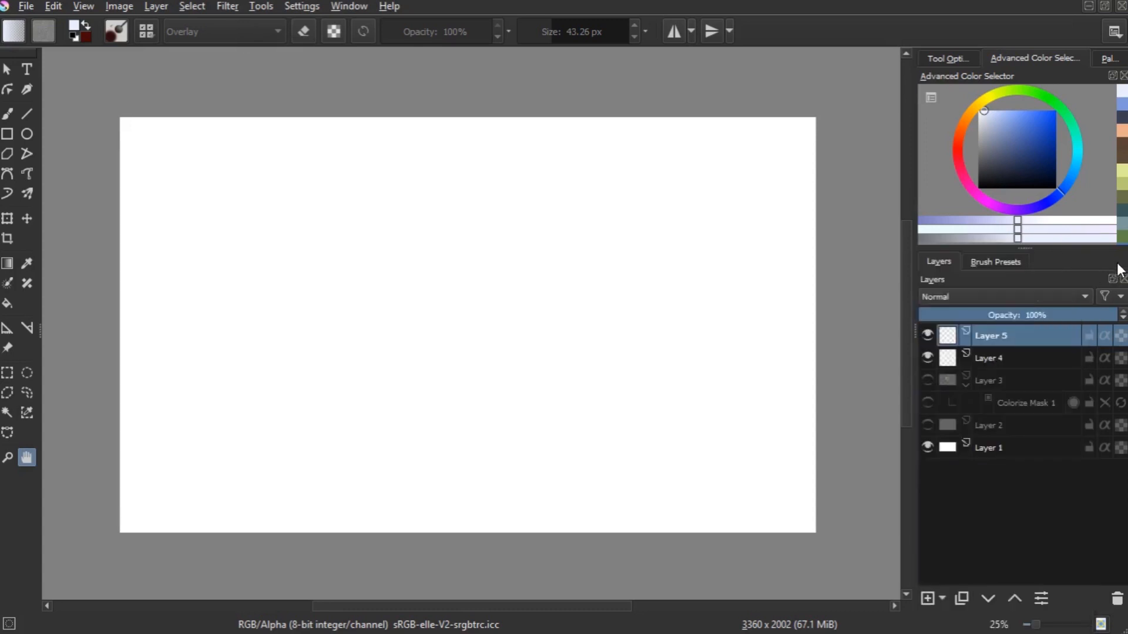
{"action": "left_click", "coordinate": [1019, 292]}
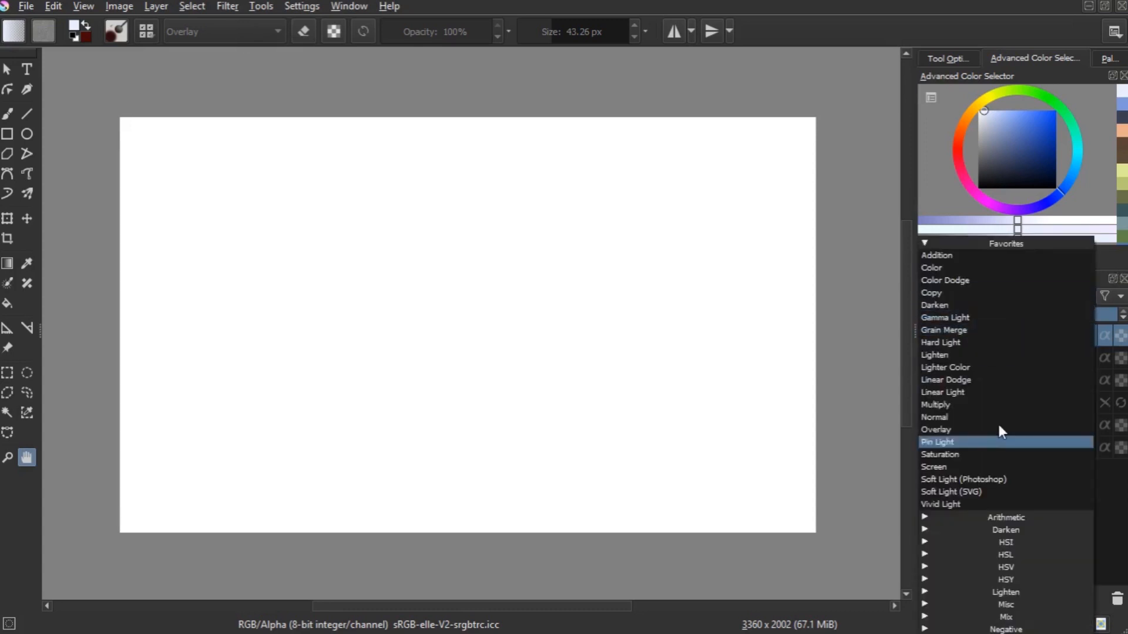
{"action": "left_click", "coordinate": [1118, 270]}
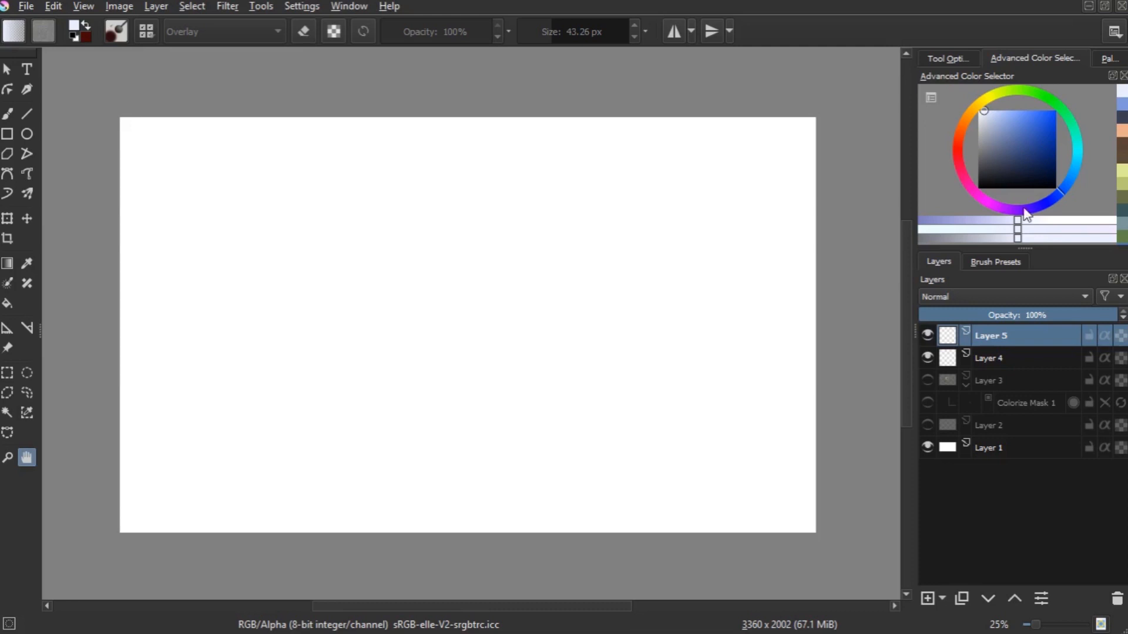
Choose the Pencil-2 brush preset, activate the Freehand Brush tool, and pick a dark grey colour
{"action": "left_click", "coordinate": [995, 262]}
{"action": "scroll", "coordinate": [1041, 380], "scroll_direction": "up", "scroll_amount": 15}
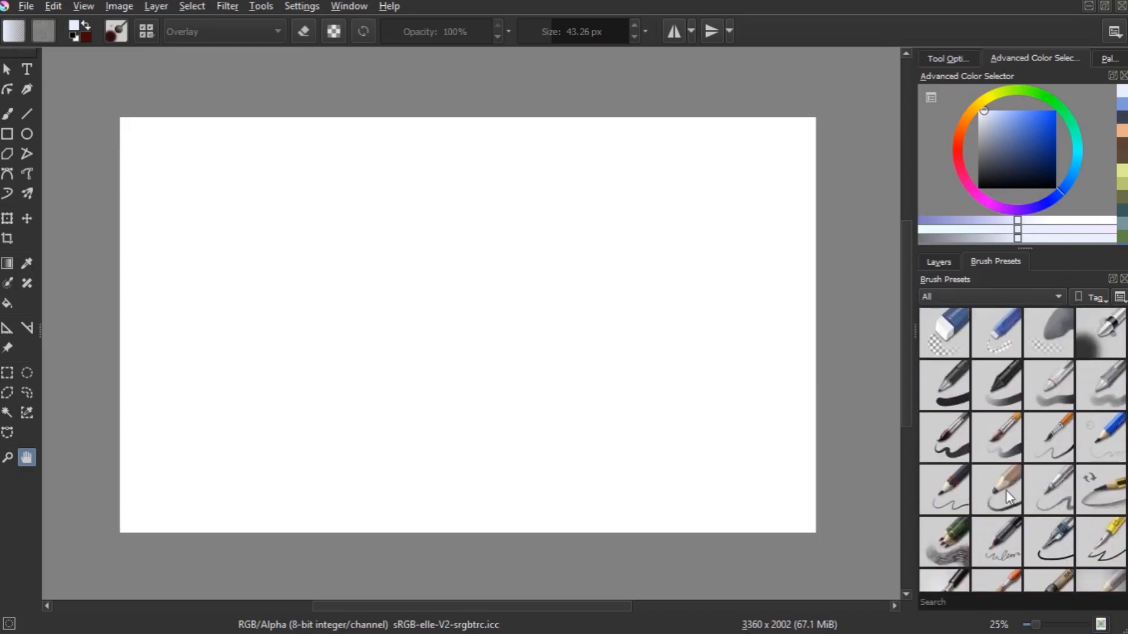
{"action": "left_click", "coordinate": [948, 494]}
{"action": "key", "text": "plus"}
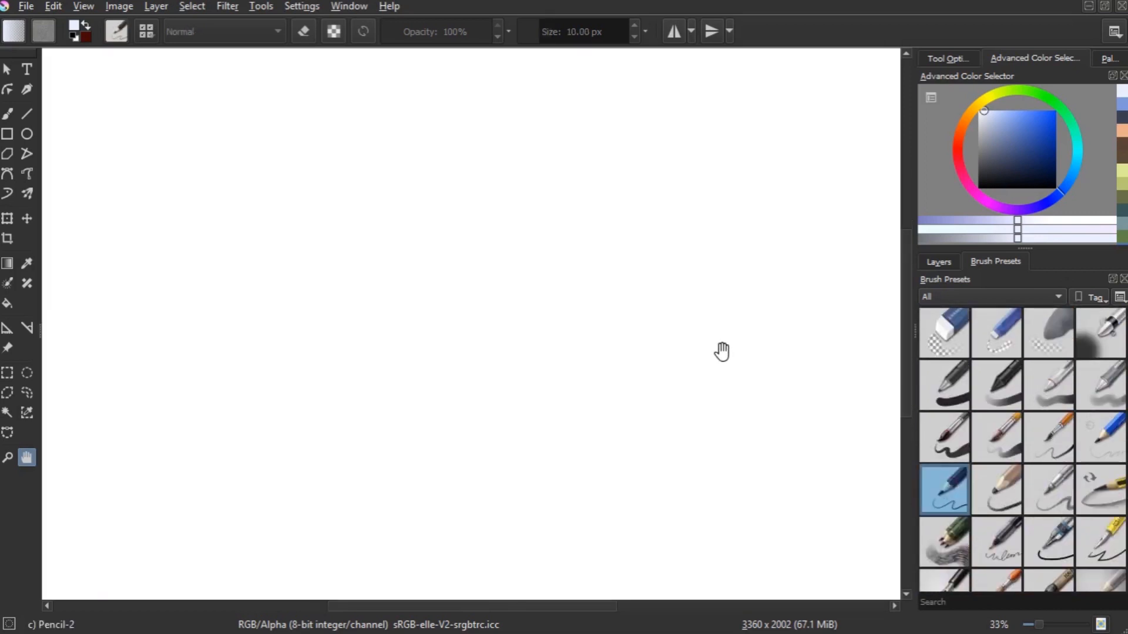
{"action": "key", "text": "b"}
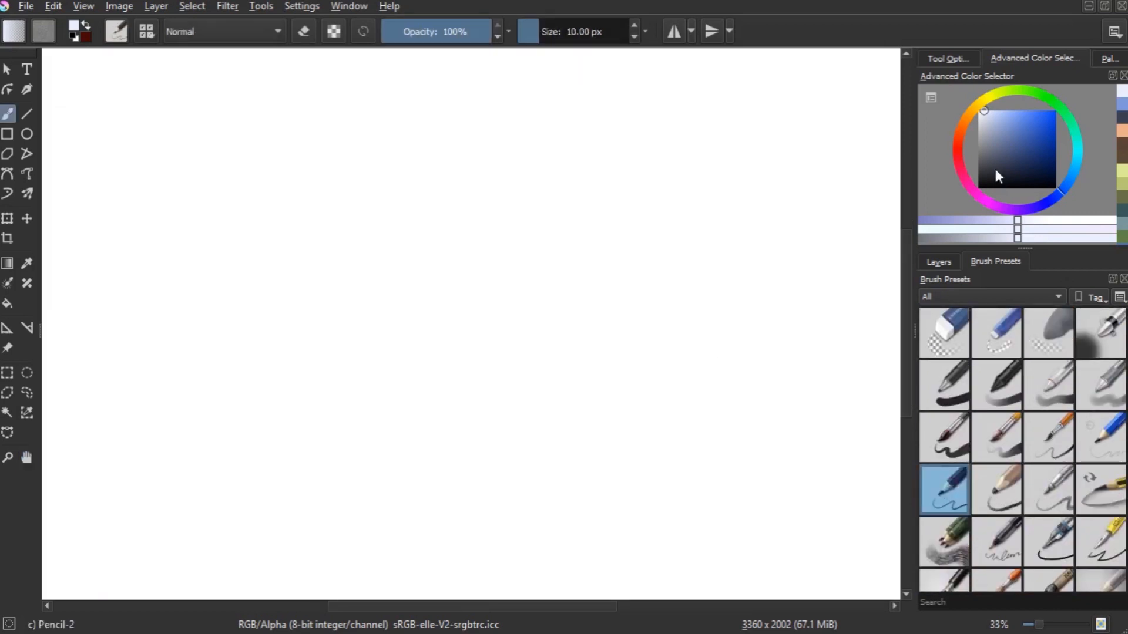
{"action": "left_click", "coordinate": [978, 174]}
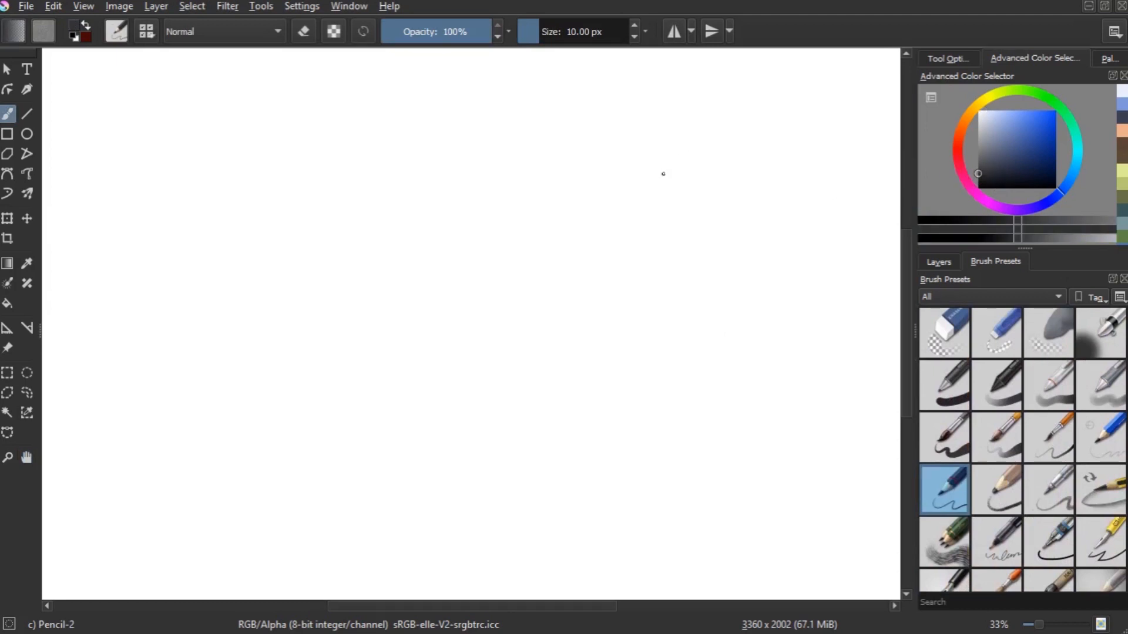
Draw pencil test strokes: a loose circle at the canvas's upper right, a zigzag of growing pressure, and a second circle beside it
{"action": "mouse_move", "coordinate": [725, 215]}
{"action": "left_mouse_down"}
{"action": "mouse_move", "coordinate": [671, 172]}
{"action": "mouse_move", "coordinate": [719, 165]}
{"action": "mouse_move", "coordinate": [730, 222]}
{"action": "left_mouse_up"}
{"action": "key", "text": "plus"}
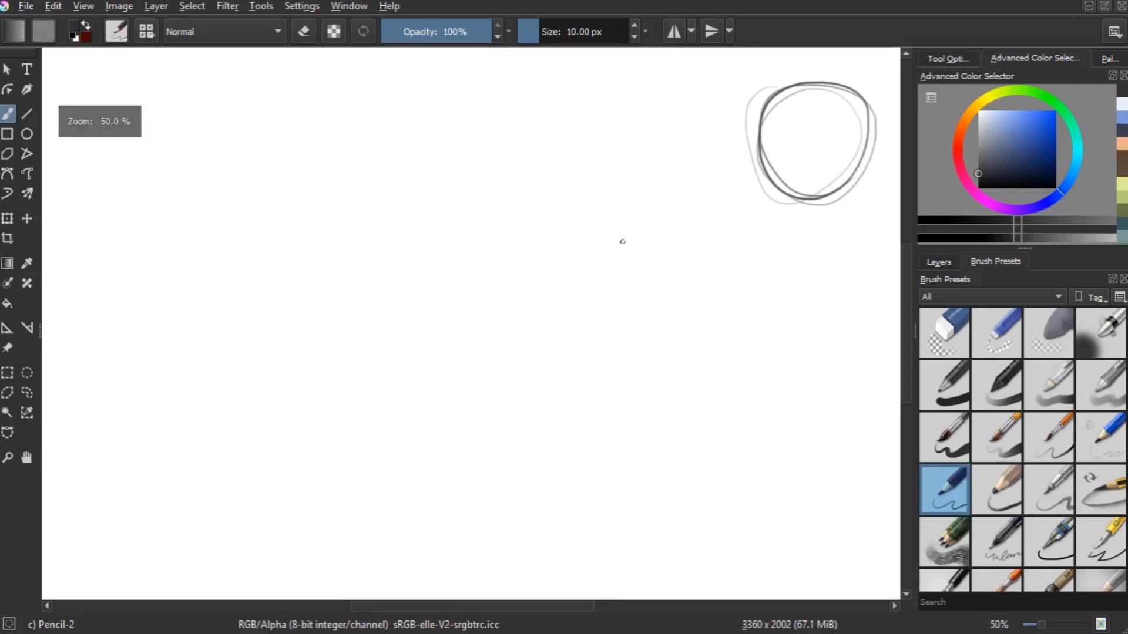
{"action": "mouse_move", "coordinate": [239, 218]}
{"action": "left_mouse_down"}
{"action": "mouse_move", "coordinate": [307, 260]}
{"action": "mouse_move", "coordinate": [390, 248]}
{"action": "mouse_move", "coordinate": [408, 234]}
{"action": "left_mouse_up"}
{"action": "mouse_move", "coordinate": [517, 219]}
{"action": "left_mouse_down"}
{"action": "mouse_move", "coordinate": [517, 205]}
{"action": "mouse_move", "coordinate": [546, 308]}
{"action": "left_mouse_up"}
Browse the brush preset collection and try selecting Adjust Overlay Burn and another special-purpose preset
{"action": "scroll", "coordinate": [1049, 521], "scroll_direction": "down", "scroll_amount": 3}
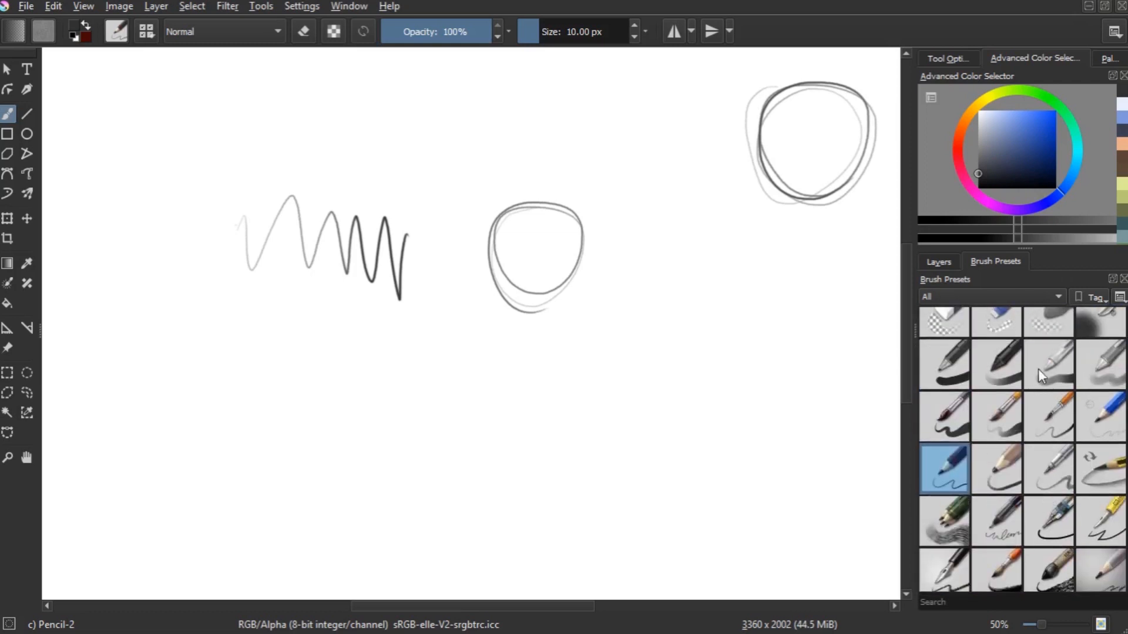
{"action": "scroll", "coordinate": [1053, 378], "scroll_direction": "up", "scroll_amount": 1}
{"action": "scroll", "coordinate": [1054, 449], "scroll_direction": "down", "scroll_amount": 15}
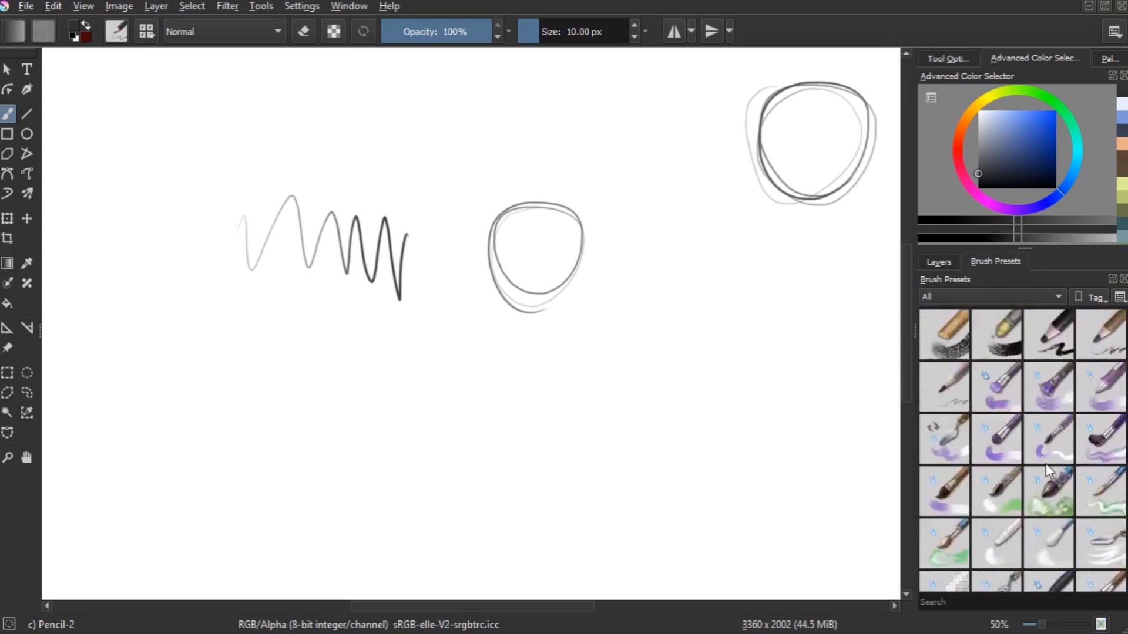
{"action": "scroll", "coordinate": [1054, 405], "scroll_direction": "up", "scroll_amount": 10}
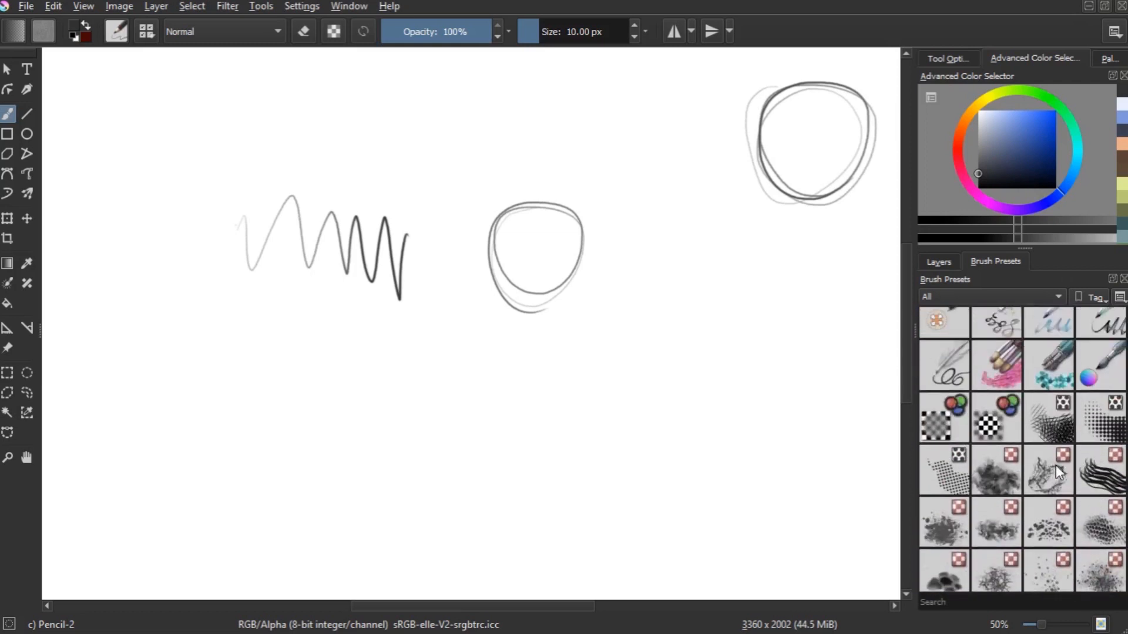
{"action": "scroll", "coordinate": [1054, 385], "scroll_direction": "up", "scroll_amount": 5}
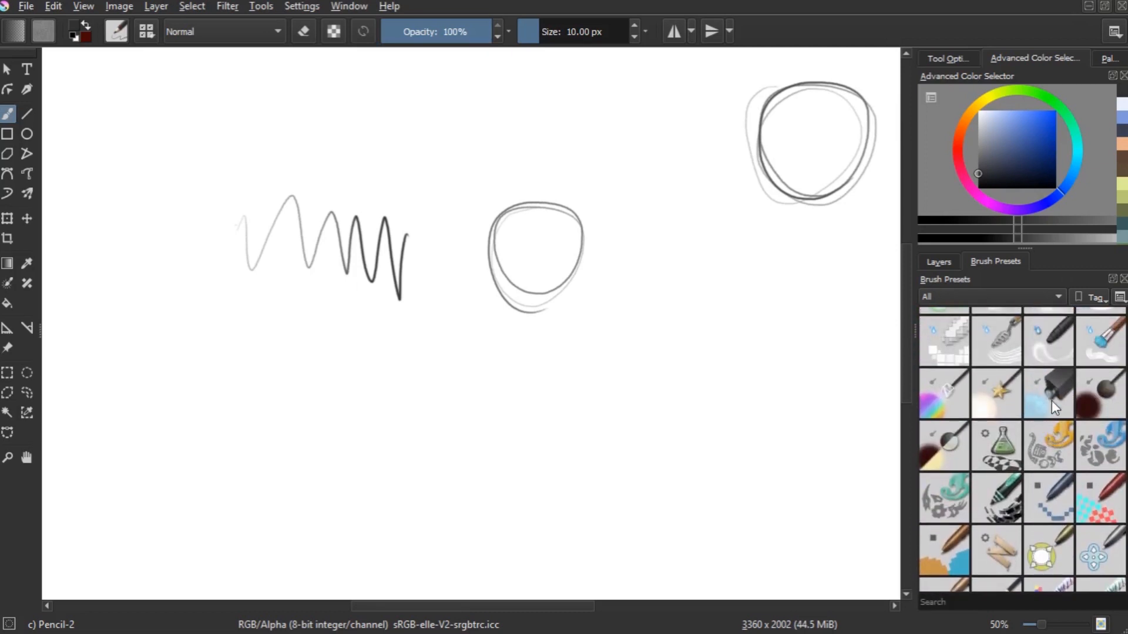
{"action": "left_click", "coordinate": [942, 449]}
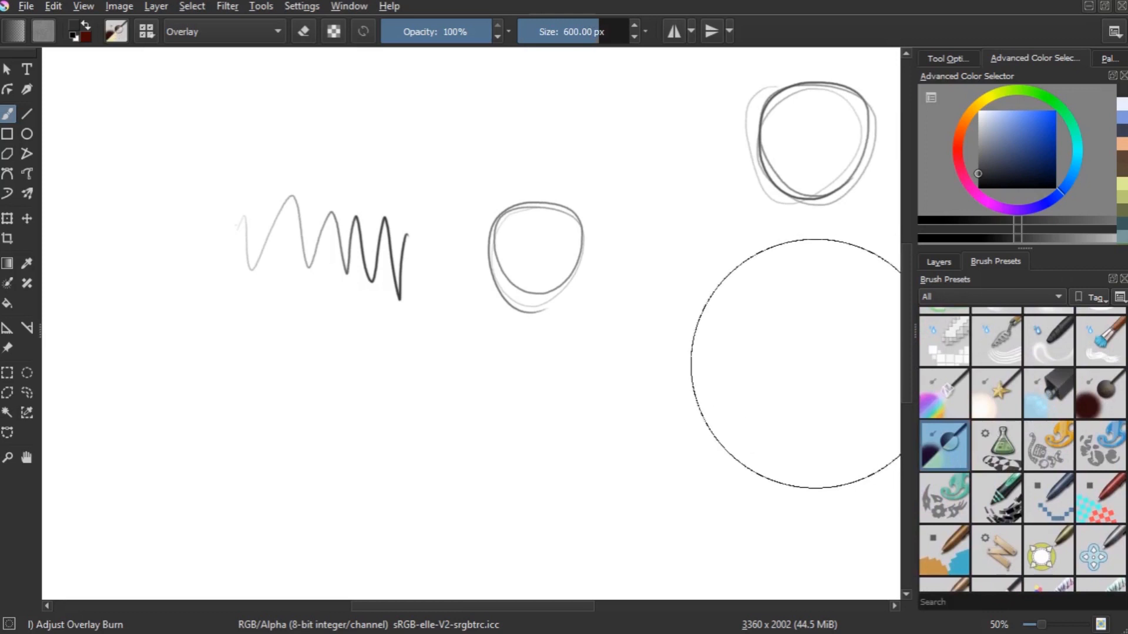
{"action": "scroll", "coordinate": [1054, 429], "scroll_direction": "up", "scroll_amount": 1}
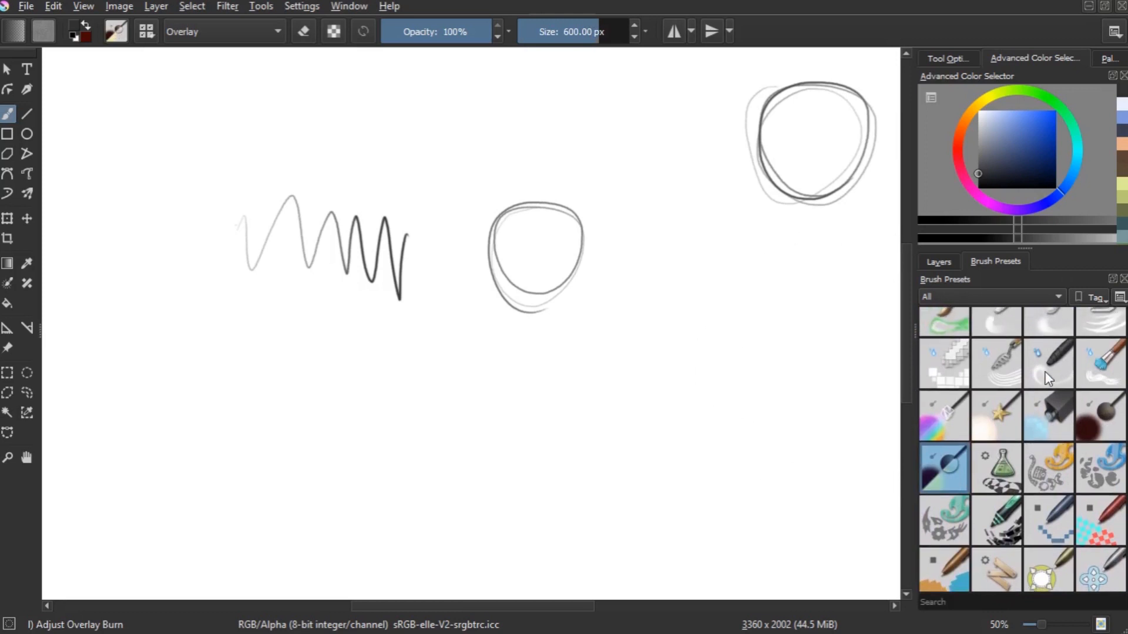
{"action": "scroll", "coordinate": [1045, 387], "scroll_direction": "up", "scroll_amount": 1}
{"action": "left_click", "coordinate": [1102, 402]}
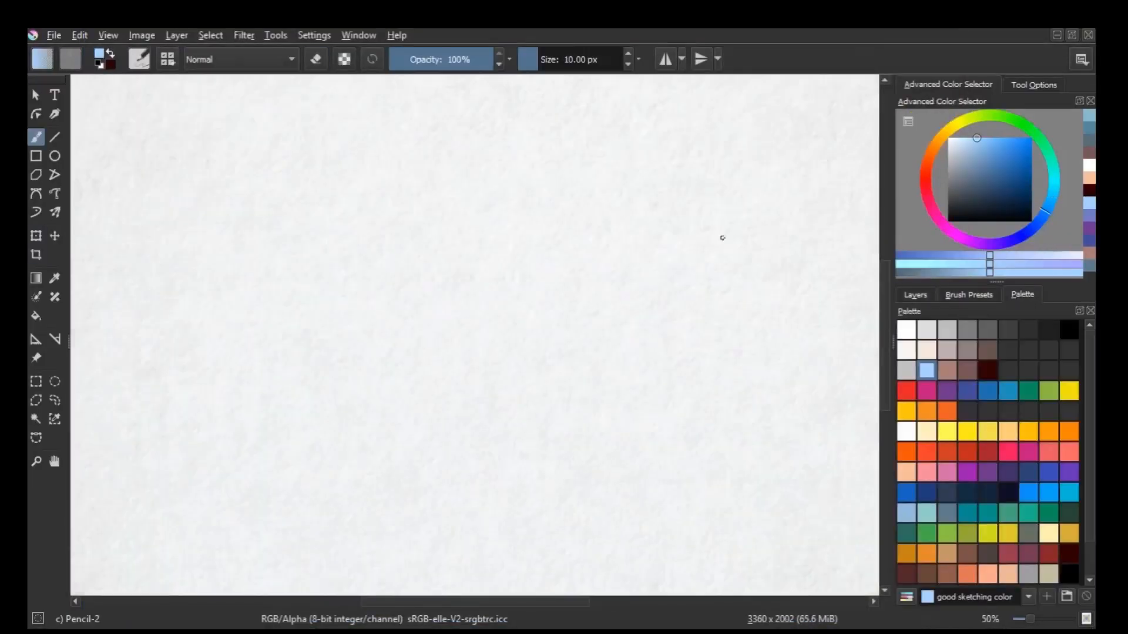
Begin a rough Pencil-2 character sketch on the paper-textured canvas, using the light-blue swatch named good sketching color
{"action": "mouse_move", "coordinate": [605, 168]}
{"action": "left_mouse_down"}
{"action": "mouse_move", "coordinate": [614, 247]}
{"action": "mouse_move", "coordinate": [580, 224]}
{"action": "left_mouse_up"}
{"action": "left_click_drag", "start_coordinate": [661, 188], "coordinate": [788, 154]}
{"action": "left_click_drag", "start_coordinate": [456, 106], "coordinate": [609, 208]}
{"action": "left_click_drag", "start_coordinate": [548, 275], "coordinate": [491, 251]}
{"action": "left_click", "coordinate": [55, 401]}
{"action": "left_click_drag", "start_coordinate": [466, 407], "coordinate": [446, 430]}
{"action": "left_click", "coordinate": [36, 137]}
{"action": "left_click", "coordinate": [1069, 492]}
{"action": "left_click", "coordinate": [927, 371]}
{"action": "left_click", "coordinate": [969, 295]}
Extend the light-blue sketch with rough outer shapes for the rabbit's ears and limbs, adjusting part of it with a freehand selection
{"action": "left_click_drag", "start_coordinate": [745, 299], "coordinate": [754, 281]}
{"action": "left_click_drag", "start_coordinate": [834, 209], "coordinate": [868, 242]}
{"action": "left_click_drag", "start_coordinate": [517, 312], "coordinate": [615, 400]}
{"action": "left_click_drag", "start_coordinate": [426, 318], "coordinate": [420, 377]}
{"action": "left_click_drag", "start_coordinate": [647, 447], "coordinate": [747, 410]}
{"action": "left_click_drag", "start_coordinate": [770, 329], "coordinate": [769, 352]}
{"action": "left_click", "coordinate": [55, 401]}
{"action": "left_click_drag", "start_coordinate": [588, 433], "coordinate": [738, 398]}
{"action": "left_click", "coordinate": [36, 136]}
Sketch the rabbit's raised foot and the second character's round head and body beneath it in light blue
{"action": "left_click_drag", "start_coordinate": [370, 220], "coordinate": [376, 377]}
{"action": "left_click_drag", "start_coordinate": [351, 250], "coordinate": [364, 384]}
{"action": "left_click_drag", "start_coordinate": [424, 318], "coordinate": [420, 377]}
{"action": "scroll", "coordinate": [995, 458], "scroll_direction": "up", "scroll_amount": 3}
{"action": "left_click_drag", "start_coordinate": [518, 349], "coordinate": [499, 456]}
{"action": "left_click_drag", "start_coordinate": [532, 397], "coordinate": [579, 453]}
{"action": "mouse_move", "coordinate": [583, 426]}
{"action": "left_mouse_down"}
{"action": "mouse_move", "coordinate": [608, 420]}
{"action": "mouse_move", "coordinate": [611, 468]}
{"action": "left_mouse_up"}
{"action": "left_click_drag", "start_coordinate": [428, 329], "coordinate": [469, 367]}
{"action": "left_click_drag", "start_coordinate": [593, 303], "coordinate": [533, 370]}
{"action": "left_click_drag", "start_coordinate": [491, 483], "coordinate": [546, 505]}
{"action": "left_click_drag", "start_coordinate": [658, 435], "coordinate": [669, 507]}
{"action": "left_click_drag", "start_coordinate": [390, 238], "coordinate": [428, 315]}
Finish the light-blue construction sketch with the lower character's shorts, legs and shoes
{"action": "left_click", "coordinate": [55, 462]}
{"action": "left_click_drag", "start_coordinate": [529, 376], "coordinate": [528, 326]}
{"action": "left_click", "coordinate": [36, 137]}
{"action": "left_click_drag", "start_coordinate": [515, 368], "coordinate": [532, 397]}
{"action": "left_click", "coordinate": [55, 461]}
{"action": "left_click_drag", "start_coordinate": [529, 294], "coordinate": [578, 388]}
{"action": "left_click", "coordinate": [36, 137]}
{"action": "scroll", "coordinate": [610, 270], "scroll_direction": "down", "scroll_amount": 1}
{"action": "left_click", "coordinate": [55, 462]}
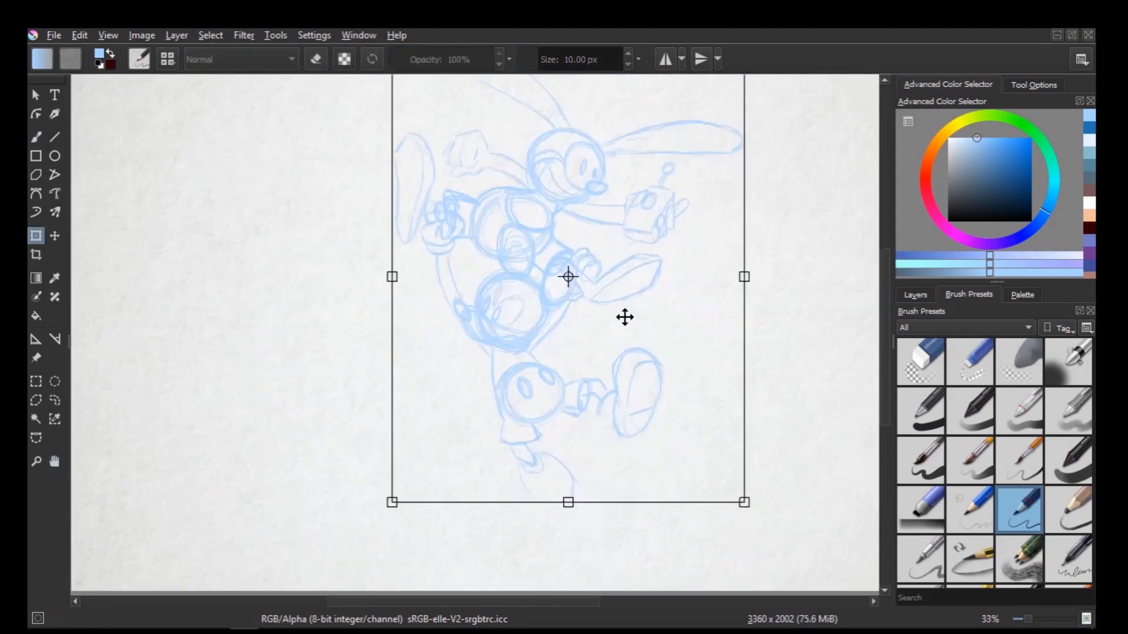
Shift the whole blue sketch slightly upward with the Transform tool and return to the Freehand Brush
{"action": "left_click", "coordinate": [35, 235]}
{"action": "left_click_drag", "start_coordinate": [534, 420], "coordinate": [527, 391]}
{"action": "left_click", "coordinate": [36, 137]}
In canvas-only view, ink the rabbit's head outline, nose, face mask and long ears in a dark colour over the sketch
{"action": "left_click", "coordinate": [916, 295]}
{"action": "key", "text": "Tab"}
{"action": "left_click_drag", "start_coordinate": [532, 154], "coordinate": [558, 110]}
{"action": "left_click_drag", "start_coordinate": [609, 179], "coordinate": [634, 184]}
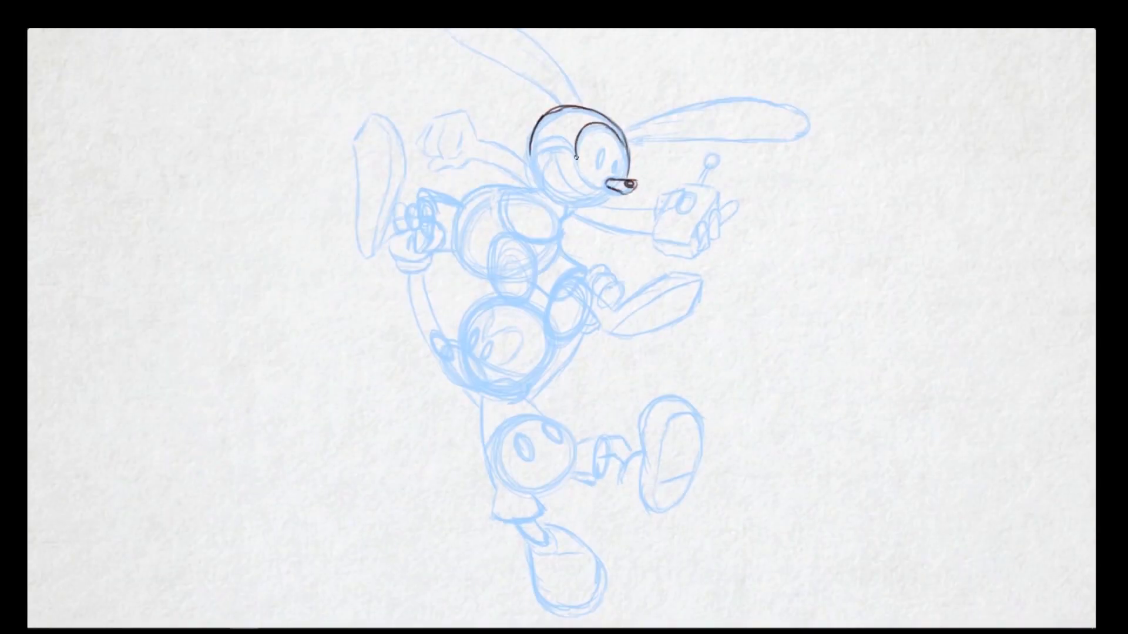
{"action": "left_click_drag", "start_coordinate": [628, 117], "coordinate": [811, 112]}
{"action": "left_click_drag", "start_coordinate": [482, 88], "coordinate": [513, 81]}
Ink the rabbit's grinning mouth, eyes, and outstretched arm, and start the outline of its hand and remote control
{"action": "scroll", "coordinate": [624, 273], "scroll_direction": "up", "scroll_amount": 2}
{"action": "mouse_move", "coordinate": [532, 168]}
{"action": "left_mouse_down"}
{"action": "mouse_move", "coordinate": [561, 163]}
{"action": "mouse_move", "coordinate": [600, 253]}
{"action": "left_mouse_up"}
{"action": "left_click_drag", "start_coordinate": [644, 163], "coordinate": [637, 202]}
{"action": "left_click_drag", "start_coordinate": [626, 281], "coordinate": [749, 284]}
{"action": "left_click_drag", "start_coordinate": [748, 336], "coordinate": [833, 383]}
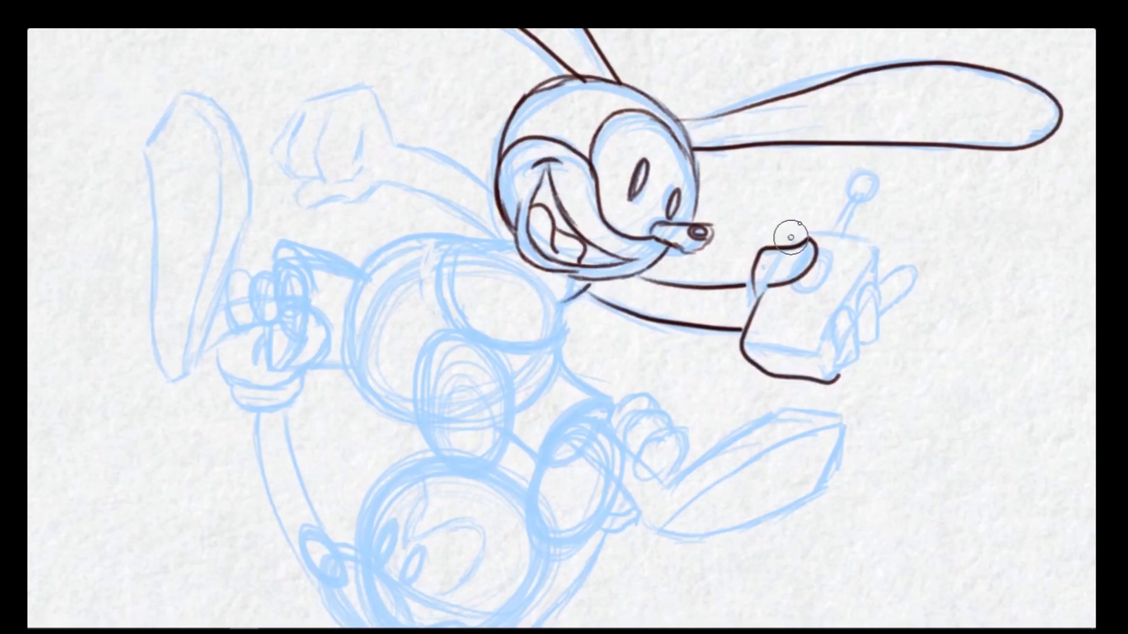
Ink the rabbit's clenched fist and raised arm, its upper body, and the details of the hand holding the remote
{"action": "left_click_drag", "start_coordinate": [529, 294], "coordinate": [685, 302]}
{"action": "left_click_drag", "start_coordinate": [526, 272], "coordinate": [658, 244]}
{"action": "scroll", "coordinate": [564, 161], "scroll_direction": "down", "scroll_amount": 2}
{"action": "left_click_drag", "start_coordinate": [472, 218], "coordinate": [562, 217]}
{"action": "left_click_drag", "start_coordinate": [489, 239], "coordinate": [551, 226]}
{"action": "left_click_drag", "start_coordinate": [882, 305], "coordinate": [852, 367]}
{"action": "left_click_drag", "start_coordinate": [856, 273], "coordinate": [870, 232]}
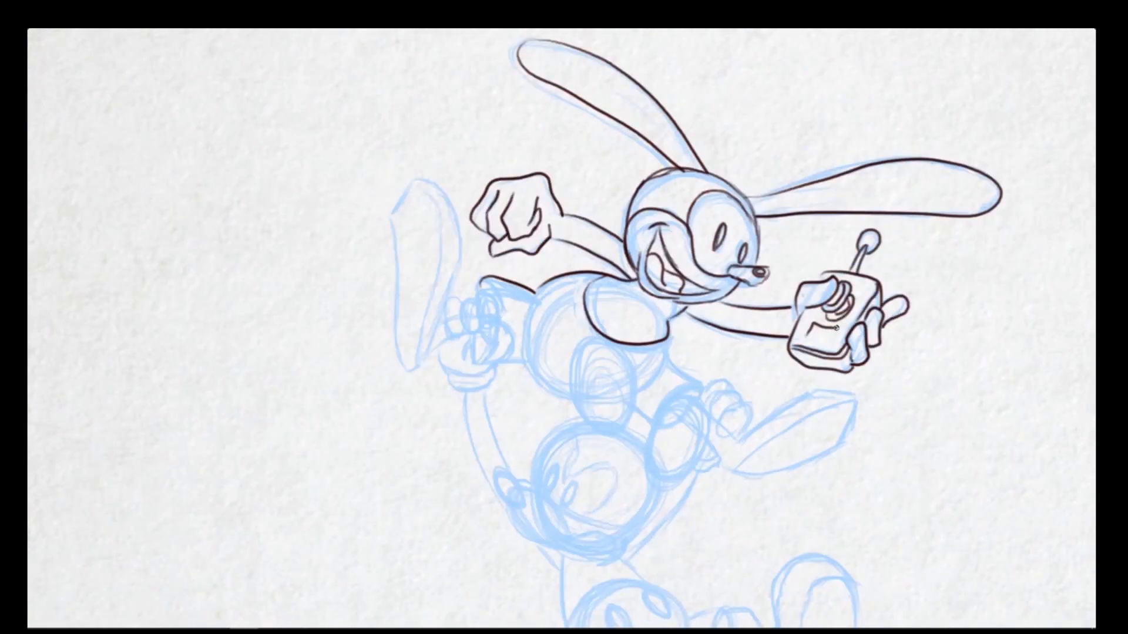
{"action": "left_click_drag", "start_coordinate": [806, 326], "coordinate": [840, 347]}
Ink the rabbit's round body and leg and the long raised foot behind it
{"action": "left_click_drag", "start_coordinate": [564, 353], "coordinate": [554, 280]}
{"action": "left_click_drag", "start_coordinate": [472, 207], "coordinate": [490, 244]}
{"action": "left_click_drag", "start_coordinate": [493, 290], "coordinate": [559, 325]}
{"action": "key", "text": "Tab"}
{"action": "key", "text": "Tab"}
{"action": "left_click_drag", "start_coordinate": [389, 150], "coordinate": [405, 299]}
{"action": "left_click_drag", "start_coordinate": [392, 147], "coordinate": [412, 295]}
{"action": "key", "text": "Tab"}
Ink the lower mouse character's gloved hand gripping the rabbit's leg, along with its arm
{"action": "left_click_drag", "start_coordinate": [546, 168], "coordinate": [549, 213]}
{"action": "mouse_move", "coordinate": [479, 271]}
{"action": "left_mouse_down"}
{"action": "mouse_move", "coordinate": [482, 305]}
{"action": "mouse_move", "coordinate": [529, 317]}
{"action": "left_mouse_up"}
{"action": "left_click_drag", "start_coordinate": [471, 327], "coordinate": [531, 340]}
{"action": "left_click_drag", "start_coordinate": [594, 397], "coordinate": [484, 289]}
{"action": "key", "text": "Tab"}
Ink the mouse's head, round ears, angry eyes and open mouth, plus the rabbit's front foot beside it
{"action": "left_click_drag", "start_coordinate": [566, 332], "coordinate": [660, 388]}
{"action": "left_click_drag", "start_coordinate": [686, 312], "coordinate": [696, 345]}
{"action": "scroll", "coordinate": [564, 329], "scroll_direction": "down", "scroll_amount": 1}
{"action": "scroll", "coordinate": [564, 329], "scroll_direction": "up", "scroll_amount": 1}
{"action": "left_click_drag", "start_coordinate": [551, 342], "coordinate": [656, 405]}
{"action": "mouse_move", "coordinate": [536, 364]}
{"action": "left_mouse_down"}
{"action": "mouse_move", "coordinate": [644, 415]}
{"action": "mouse_move", "coordinate": [599, 406]}
{"action": "left_mouse_up"}
{"action": "mouse_move", "coordinate": [627, 281]}
{"action": "left_mouse_down"}
{"action": "mouse_move", "coordinate": [596, 333]}
{"action": "mouse_move", "coordinate": [593, 368]}
{"action": "left_mouse_up"}
{"action": "left_click_drag", "start_coordinate": [591, 308], "coordinate": [573, 339]}
{"action": "left_click_drag", "start_coordinate": [494, 256], "coordinate": [531, 363]}
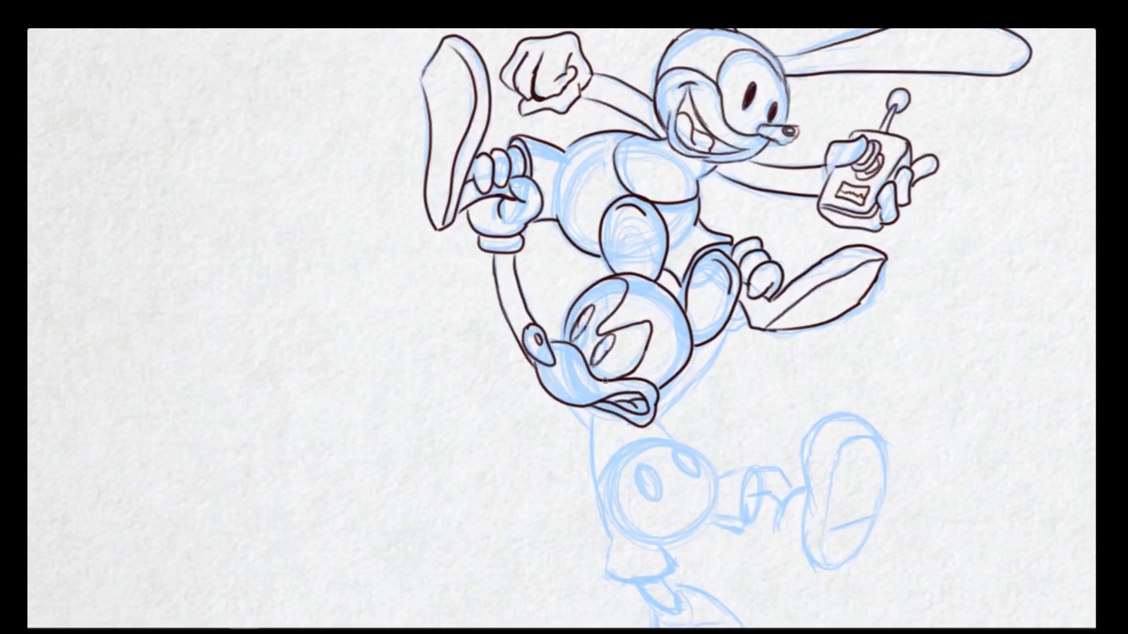
Darken the open mouths of both characters and ink the mouse's shorts, legs, shoes and curled tail
{"action": "left_click_drag", "start_coordinate": [687, 94], "coordinate": [699, 126]}
{"action": "left_click_drag", "start_coordinate": [607, 400], "coordinate": [642, 396]}
{"action": "scroll", "coordinate": [745, 234], "scroll_direction": "down", "scroll_amount": 2}
{"action": "left_click_drag", "start_coordinate": [509, 353], "coordinate": [522, 379]}
{"action": "left_click_drag", "start_coordinate": [570, 359], "coordinate": [557, 382]}
{"action": "left_click_drag", "start_coordinate": [524, 249], "coordinate": [532, 282]}
Fill the mouse's ears, head and raised arm with solid dark red ink, leaving its face mask clear
{"action": "scroll", "coordinate": [564, 329], "scroll_direction": "up", "scroll_amount": 2}
{"action": "left_click_drag", "start_coordinate": [564, 470], "coordinate": [546, 278]}
{"action": "left_click_drag", "start_coordinate": [537, 326], "coordinate": [660, 330]}
{"action": "left_click_drag", "start_coordinate": [581, 302], "coordinate": [600, 340]}
{"action": "mouse_move", "coordinate": [547, 414]}
{"action": "left_mouse_down"}
{"action": "mouse_move", "coordinate": [618, 415]}
{"action": "mouse_move", "coordinate": [696, 529]}
{"action": "left_mouse_up"}
{"action": "left_click_drag", "start_coordinate": [658, 358], "coordinate": [822, 305]}
{"action": "left_click_drag", "start_coordinate": [758, 405], "coordinate": [819, 353]}
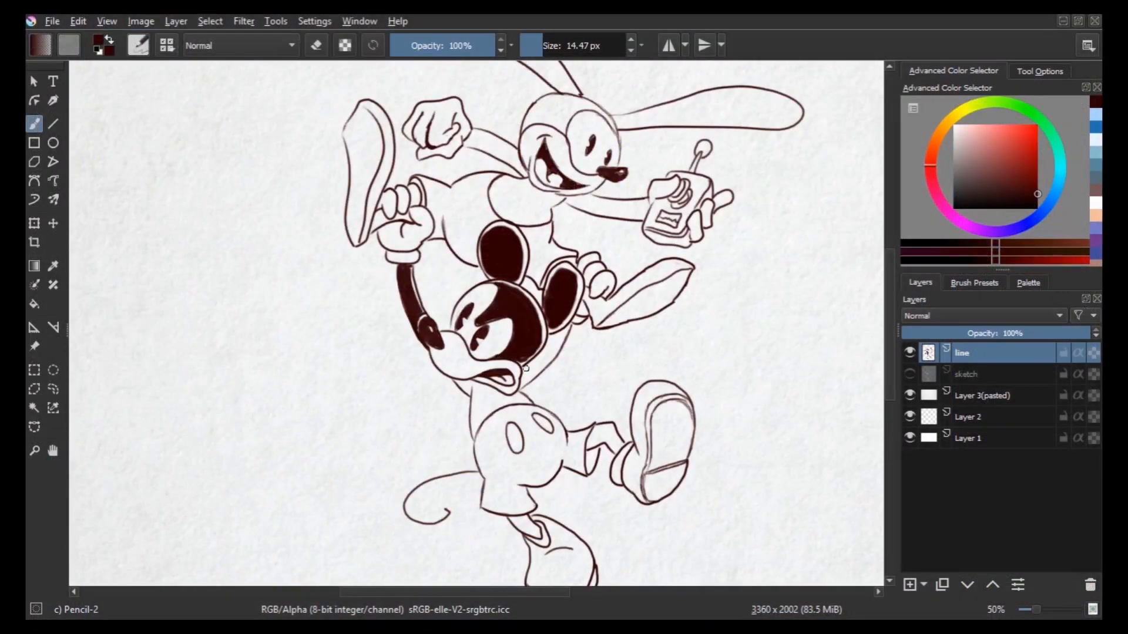
Fill the mouse's torso and legs and the rabbit's fist, arm and chest with the dark red ink
{"action": "left_click_drag", "start_coordinate": [547, 335], "coordinate": [481, 423]}
{"action": "left_click_drag", "start_coordinate": [591, 447], "coordinate": [616, 440]}
{"action": "left_click_drag", "start_coordinate": [557, 446], "coordinate": [537, 290]}
{"action": "left_click_drag", "start_coordinate": [506, 235], "coordinate": [486, 508]}
{"action": "left_click_drag", "start_coordinate": [411, 111], "coordinate": [479, 147]}
{"action": "left_click_drag", "start_coordinate": [491, 241], "coordinate": [555, 217]}
Fill the rabbit's ears, head, arms and feet with dark ink, using the eraser to carve thin highlights
{"action": "key", "text": "e"}
{"action": "key", "text": "e"}
{"action": "left_click_drag", "start_coordinate": [394, 123], "coordinate": [529, 203]}
{"action": "left_click_drag", "start_coordinate": [437, 116], "coordinate": [501, 158]}
{"action": "left_click_drag", "start_coordinate": [432, 268], "coordinate": [483, 285]}
{"action": "left_click_drag", "start_coordinate": [529, 318], "coordinate": [605, 330]}
{"action": "scroll", "coordinate": [458, 118], "scroll_direction": "down", "scroll_amount": 1}
{"action": "mouse_move", "coordinate": [531, 196]}
{"action": "left_mouse_down"}
{"action": "mouse_move", "coordinate": [646, 191]}
{"action": "mouse_move", "coordinate": [647, 179]}
{"action": "left_mouse_up"}
{"action": "scroll", "coordinate": [484, 313], "scroll_direction": "up", "scroll_amount": 1}
{"action": "left_click_drag", "start_coordinate": [440, 153], "coordinate": [488, 206]}
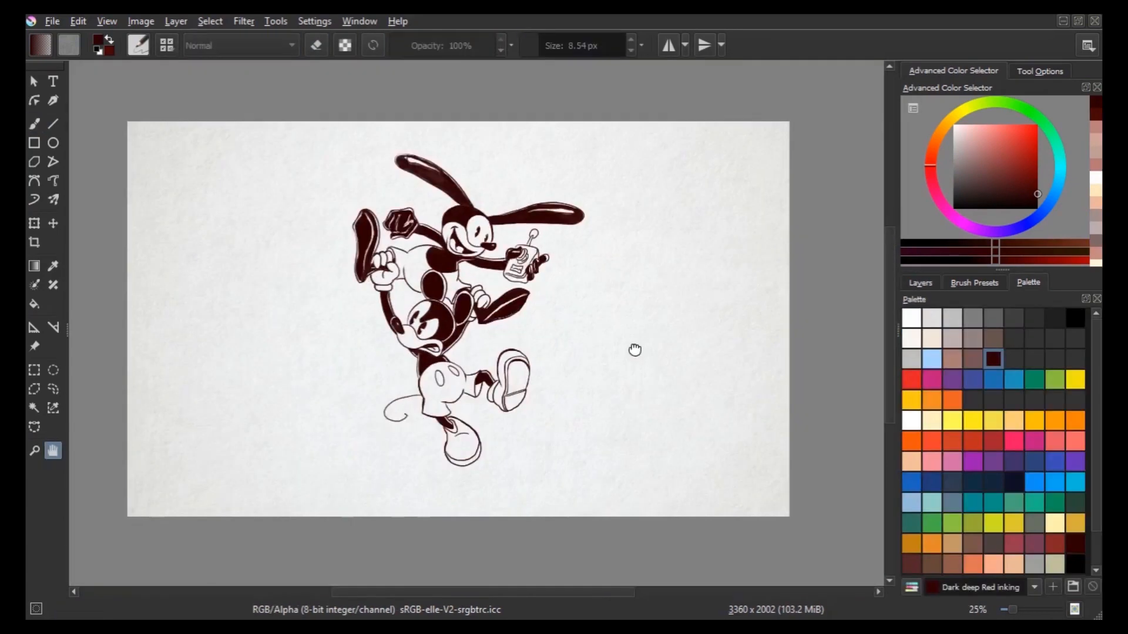
Place light blue colorize key strokes on the background and orange-red ones on the mouse's shorts
{"action": "key", "text": "h"}
{"action": "scroll", "coordinate": [635, 346], "scroll_direction": "up", "scroll_amount": 1}
{"action": "scroll", "coordinate": [635, 346], "scroll_direction": "down", "scroll_amount": 1}
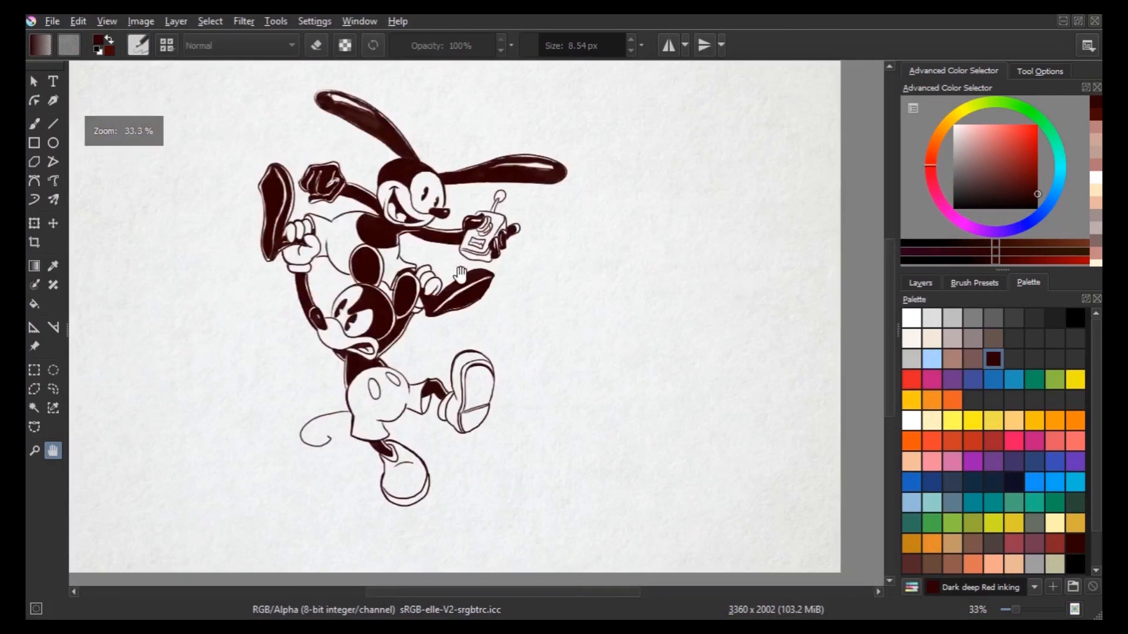
{"action": "left_click_drag", "start_coordinate": [461, 275], "coordinate": [599, 271]}
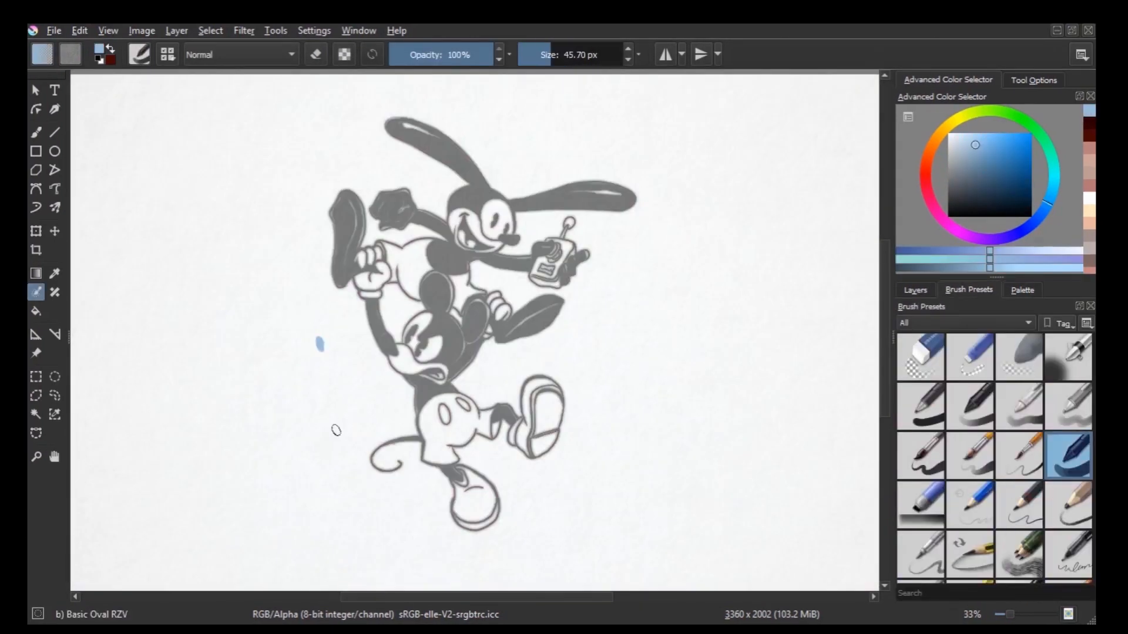
{"action": "left_click_drag", "start_coordinate": [335, 429], "coordinate": [332, 444]}
{"action": "left_click", "coordinate": [1022, 290]}
{"action": "left_click", "coordinate": [926, 447]}
{"action": "left_click_drag", "start_coordinate": [430, 419], "coordinate": [432, 430]}
Place white colorize key strokes on the gloves and yellow-orange ones on the mouse's shoes
{"action": "left_click", "coordinate": [907, 325]}
{"action": "left_click_drag", "start_coordinate": [491, 294], "coordinate": [494, 303]}
{"action": "left_click", "coordinate": [1028, 427]}
{"action": "left_click_drag", "start_coordinate": [468, 503], "coordinate": [464, 503]}
{"action": "left_click_drag", "start_coordinate": [546, 409], "coordinate": [548, 420]}
Mark the rabbit's shorts with dark blue key strokes and its face with light grey ones
{"action": "left_click", "coordinate": [1008, 488]}
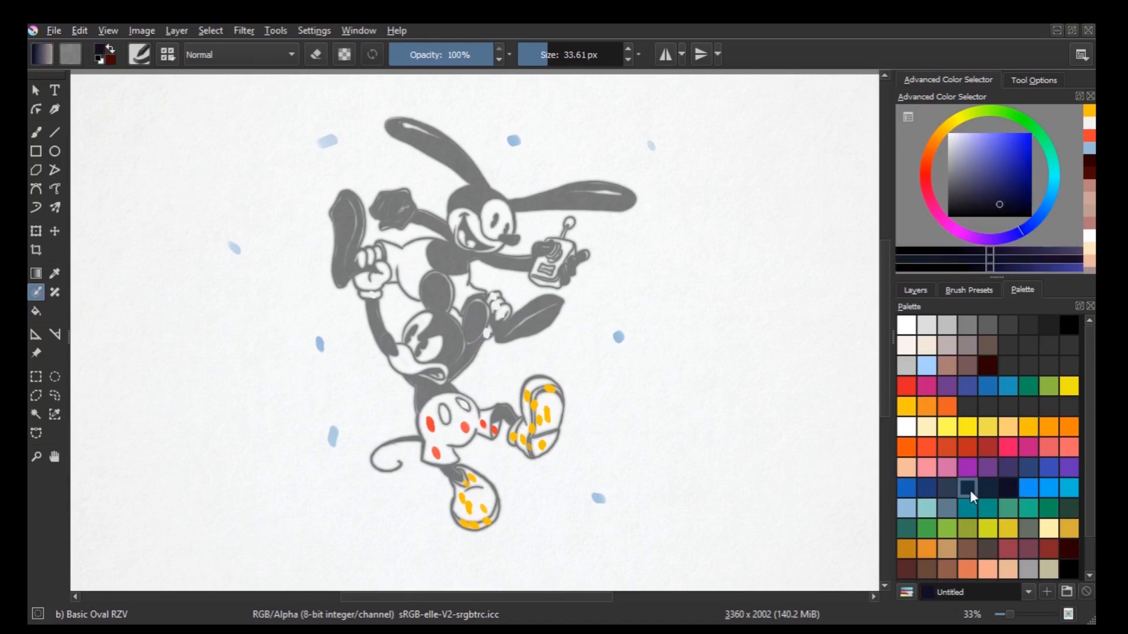
{"action": "left_click", "coordinate": [927, 488]}
{"action": "left_click_drag", "start_coordinate": [459, 285], "coordinate": [463, 290]}
{"action": "left_click", "coordinate": [927, 326]}
{"action": "left_click_drag", "start_coordinate": [500, 212], "coordinate": [502, 219]}
Mark the remote control with yellow key strokes and its antenna tip with orange-red
{"action": "left_click", "coordinate": [990, 428]}
{"action": "left_click_drag", "start_coordinate": [566, 246], "coordinate": [567, 253]}
{"action": "left_click_drag", "start_coordinate": [536, 280], "coordinate": [541, 283]}
{"action": "left_click", "coordinate": [927, 447]}
{"action": "left_click_drag", "start_coordinate": [569, 220], "coordinate": [571, 224]}
Add light grey key strokes to the mouse's face and update the colorize mask
{"action": "left_click", "coordinate": [926, 325]}
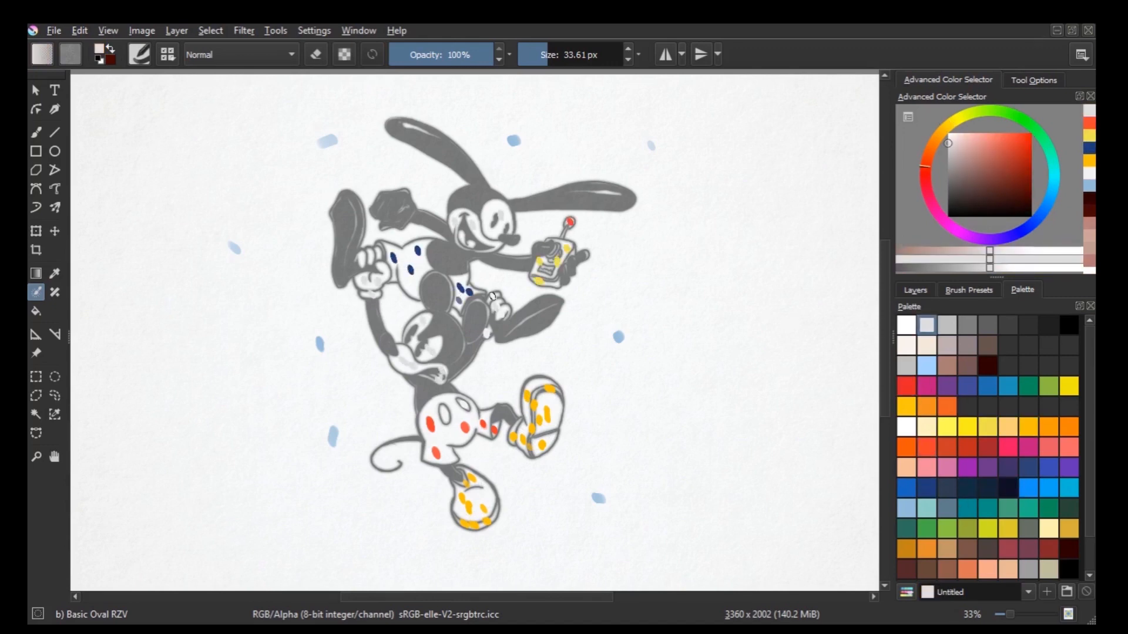
{"action": "left_click_drag", "start_coordinate": [402, 359], "coordinate": [414, 366]}
{"action": "left_click", "coordinate": [1033, 81]}
{"action": "left_click", "coordinate": [989, 123]}
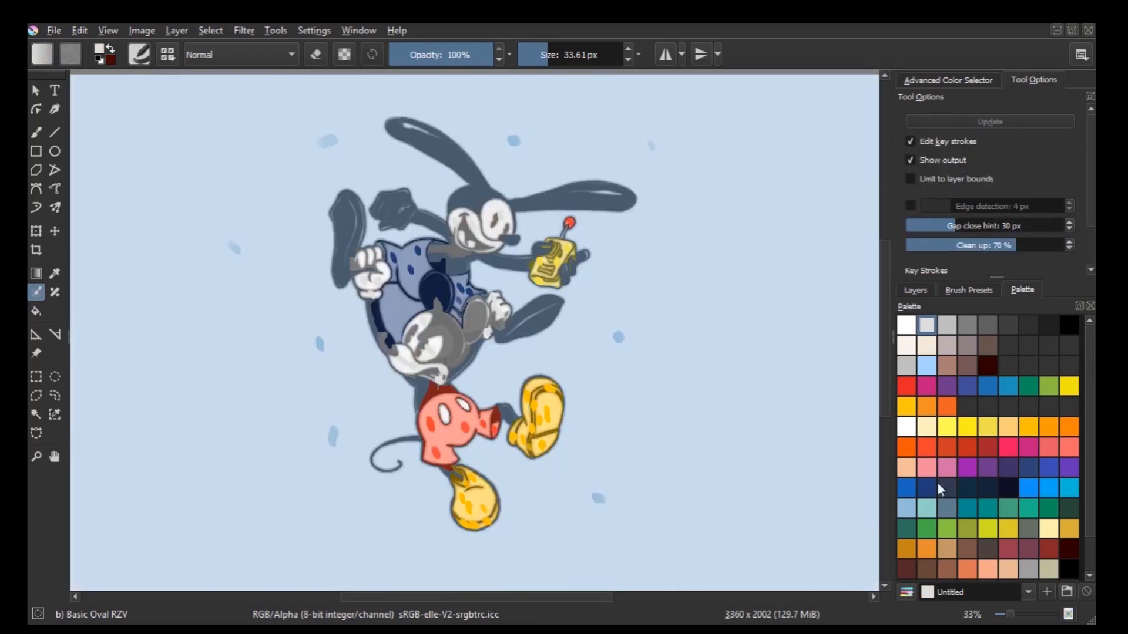
Add light blue key strokes in the enclosed background gap beside the mouse's raised arm and update the colorize mask
{"action": "left_click", "coordinate": [906, 508]}
{"action": "left_click_drag", "start_coordinate": [388, 296], "coordinate": [389, 301]}
{"action": "left_click_drag", "start_coordinate": [399, 298], "coordinate": [400, 303]}
{"action": "left_click_drag", "start_coordinate": [409, 307], "coordinate": [414, 310]}
{"action": "left_click_drag", "start_coordinate": [393, 315], "coordinate": [395, 323]}
{"action": "left_click", "coordinate": [989, 122]}
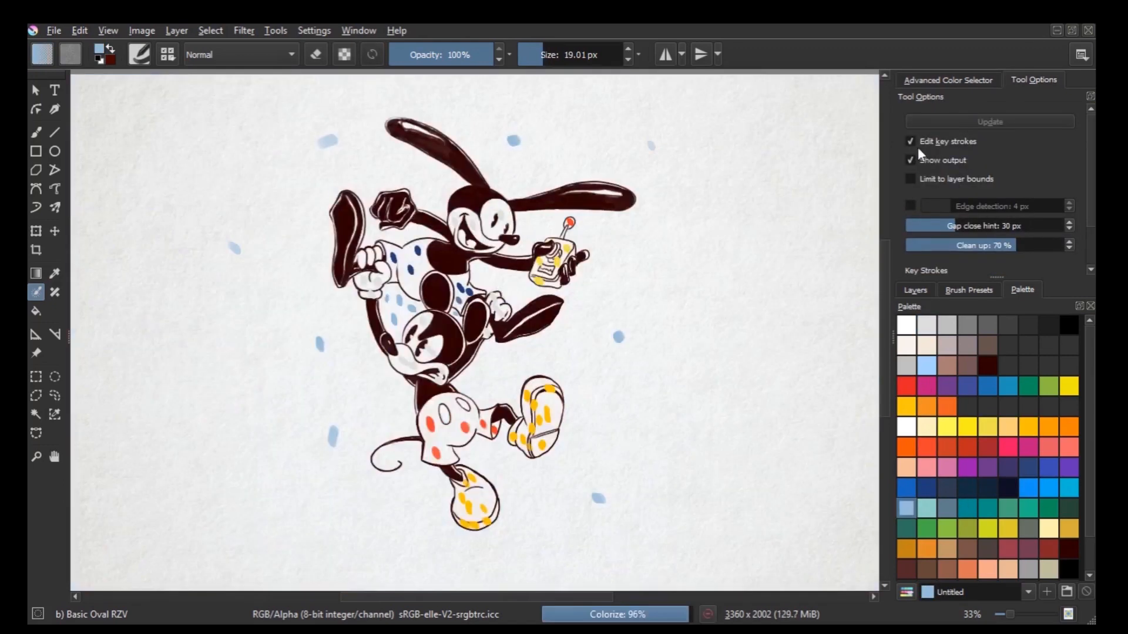
Paint soft pale clouds across the sky behind the characters with the Texture Fog RZV brush at 256 px
{"action": "left_click", "coordinate": [977, 86]}
{"action": "left_click", "coordinate": [1034, 80]}
{"action": "left_click", "coordinate": [969, 290]}
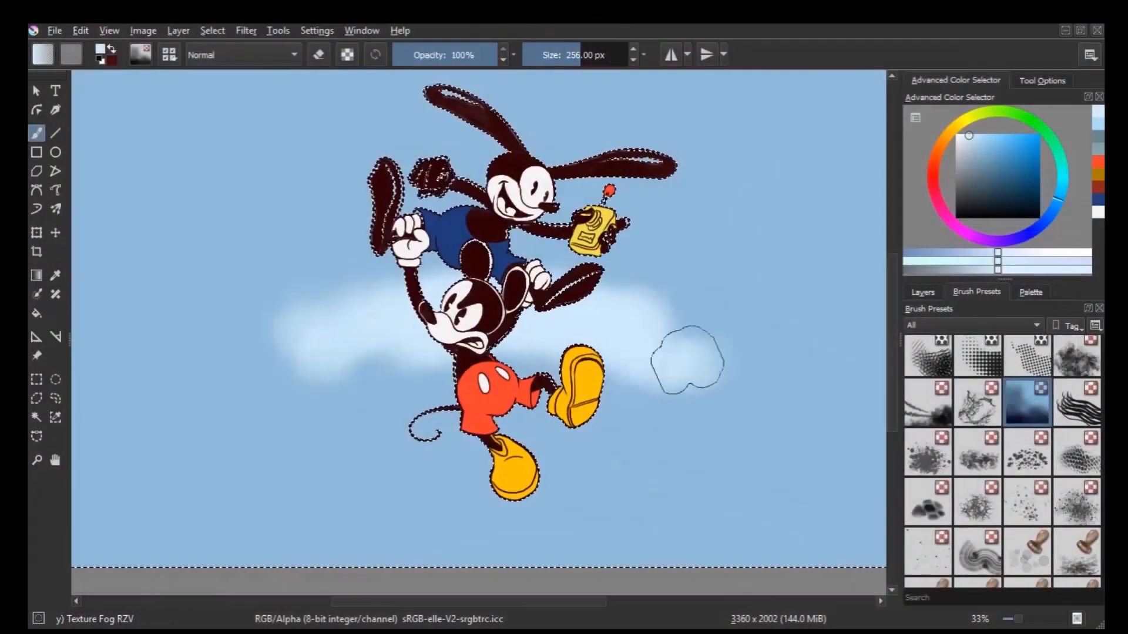
{"action": "left_click_drag", "start_coordinate": [364, 329], "coordinate": [194, 353]}
{"action": "mouse_move", "coordinate": [663, 294]}
{"action": "left_mouse_down"}
{"action": "mouse_move", "coordinate": [785, 352]}
{"action": "mouse_move", "coordinate": [846, 361]}
{"action": "left_mouse_up"}
{"action": "left_click_drag", "start_coordinate": [206, 352], "coordinate": [364, 246]}
{"action": "left_click_drag", "start_coordinate": [276, 197], "coordinate": [149, 169]}
Build up the clouds around the characters and brighten their tops with a lighter blue-white
{"action": "mouse_move", "coordinate": [840, 129]}
{"action": "left_mouse_down"}
{"action": "mouse_move", "coordinate": [736, 171]}
{"action": "mouse_move", "coordinate": [699, 129]}
{"action": "left_mouse_up"}
{"action": "left_click", "coordinate": [963, 135]}
{"action": "left_click_drag", "start_coordinate": [356, 294], "coordinate": [388, 300]}
{"action": "left_click_drag", "start_coordinate": [607, 312], "coordinate": [691, 293]}
{"action": "left_click_drag", "start_coordinate": [841, 129], "coordinate": [793, 164]}
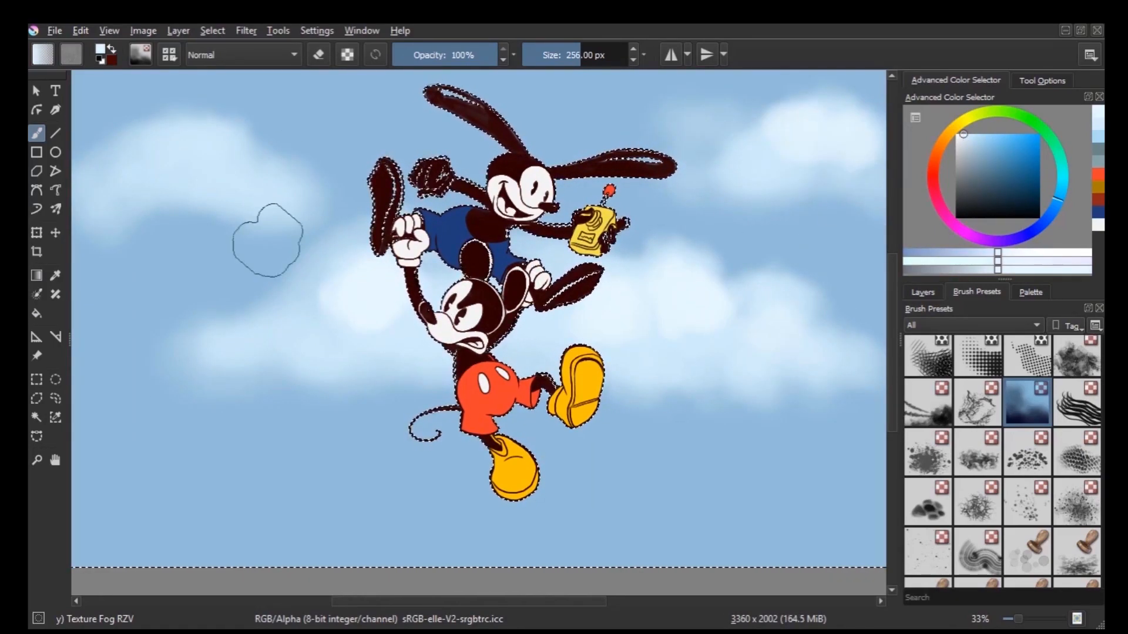
{"action": "left_click_drag", "start_coordinate": [158, 164], "coordinate": [271, 179]}
Refine the clouds with near-white highlights and add a thin cloud band behind the rabbit's ears
{"action": "left_click", "coordinate": [987, 153]}
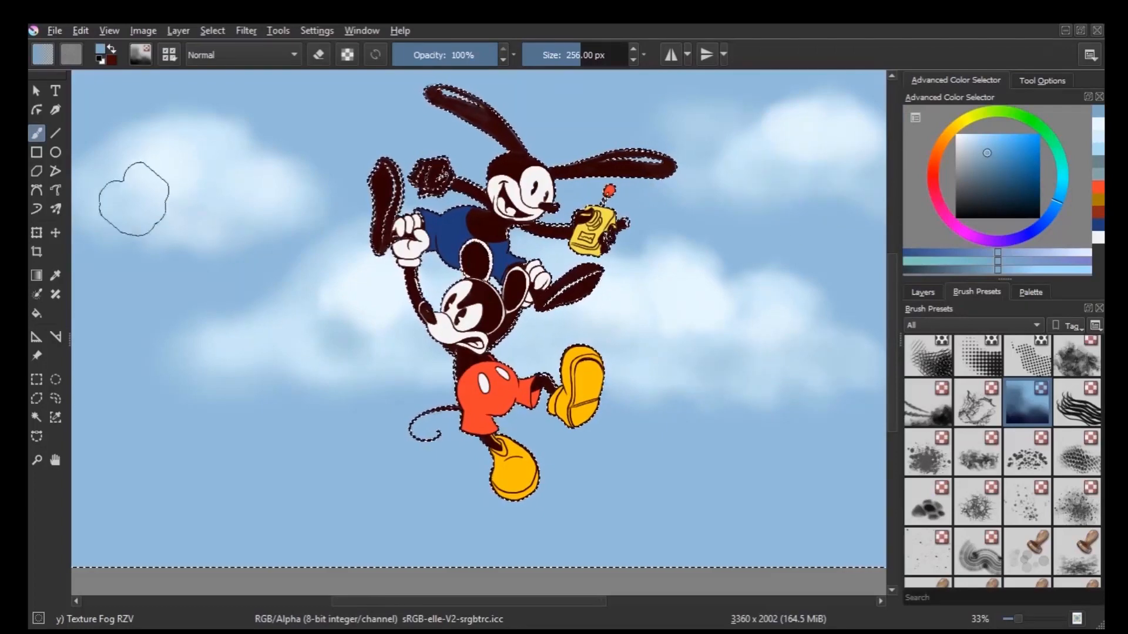
{"action": "left_click", "coordinate": [963, 134]}
{"action": "left_click_drag", "start_coordinate": [347, 323], "coordinate": [312, 253]}
{"action": "left_click_drag", "start_coordinate": [247, 188], "coordinate": [320, 187]}
{"action": "left_click_drag", "start_coordinate": [558, 125], "coordinate": [667, 120]}
Clear the selection, touch up small areas of the artwork, and save the illustration
{"action": "key", "text": "ctrl+shift+a"}
{"action": "key", "text": "ctrl+s"}
{"action": "mouse_move", "coordinate": [796, 204]}
{"action": "left_mouse_down"}
{"action": "mouse_move", "coordinate": [785, 229]}
{"action": "mouse_move", "coordinate": [790, 220]}
{"action": "left_mouse_up"}
{"action": "key", "text": "minus"}
{"action": "key", "text": "ctrl+s"}
{"action": "left_click_drag", "start_coordinate": [562, 242], "coordinate": [553, 228]}
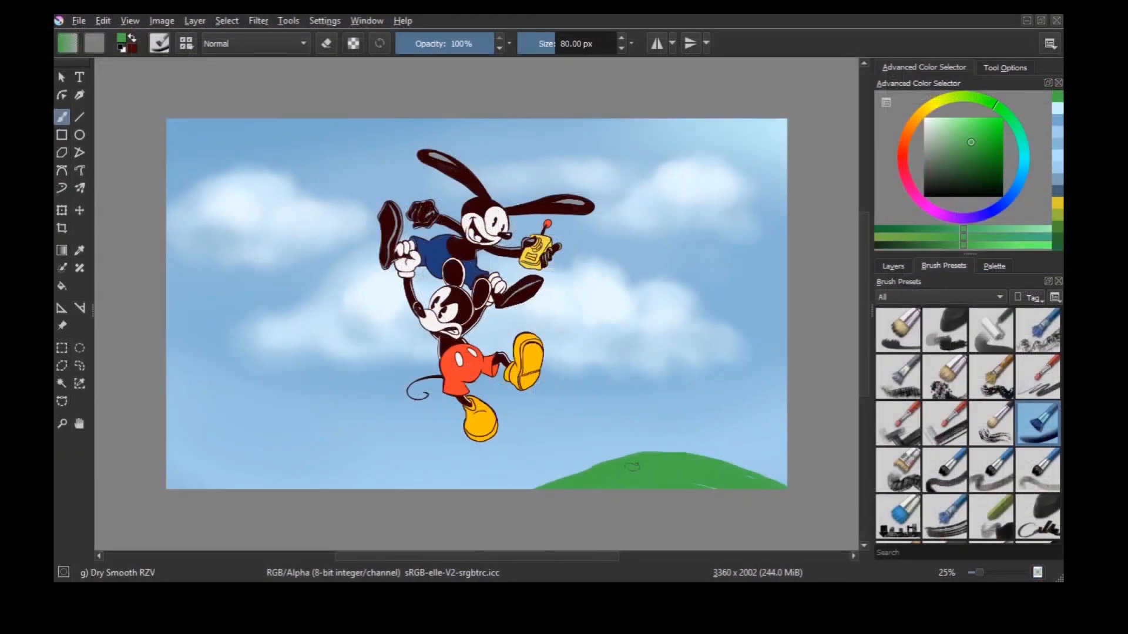
Paint a sloping green hill in the lower left corner and brush lighter green texture onto both hills
{"action": "left_click_drag", "start_coordinate": [177, 426], "coordinate": [423, 484]}
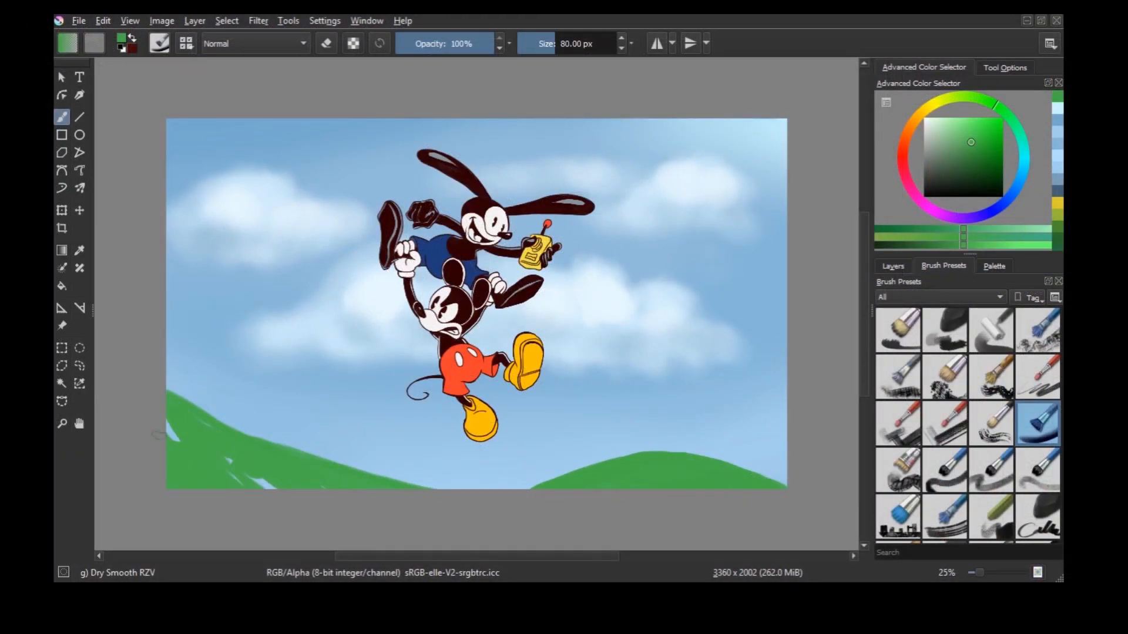
{"action": "left_click_drag", "start_coordinate": [647, 475], "coordinate": [758, 478]}
{"action": "left_click_drag", "start_coordinate": [176, 429], "coordinate": [352, 479]}
{"action": "left_click", "coordinate": [904, 492]}
{"action": "left_click", "coordinate": [943, 266]}
{"action": "left_click", "coordinate": [994, 266]}
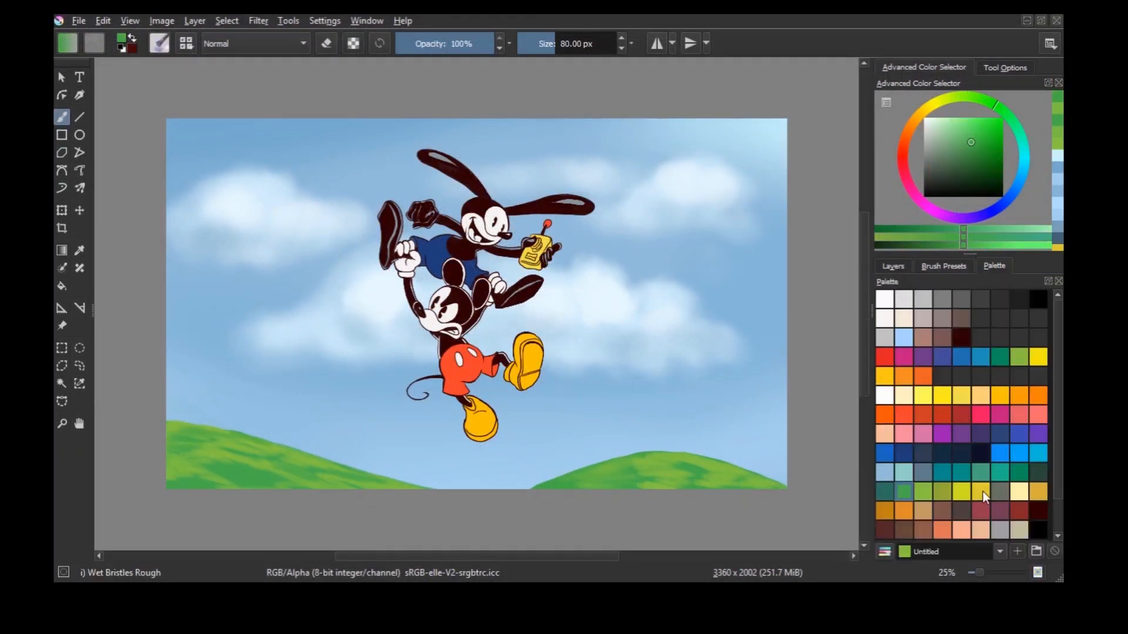
Paint yellow-green grass highlights over both hills with the Wet Bristles Rough brush
{"action": "left_click", "coordinate": [961, 492]}
{"action": "left_click", "coordinate": [972, 126]}
{"action": "left_click_drag", "start_coordinate": [699, 459], "coordinate": [764, 482]}
{"action": "left_click_drag", "start_coordinate": [664, 459], "coordinate": [588, 482]}
{"action": "left_click", "coordinate": [550, 43]}
{"action": "left_click_drag", "start_coordinate": [212, 447], "coordinate": [329, 467]}
Blend the grass on both hills with alternating strokes of darker and lighter green
{"action": "left_click", "coordinate": [903, 492]}
{"action": "left_click", "coordinate": [923, 492]}
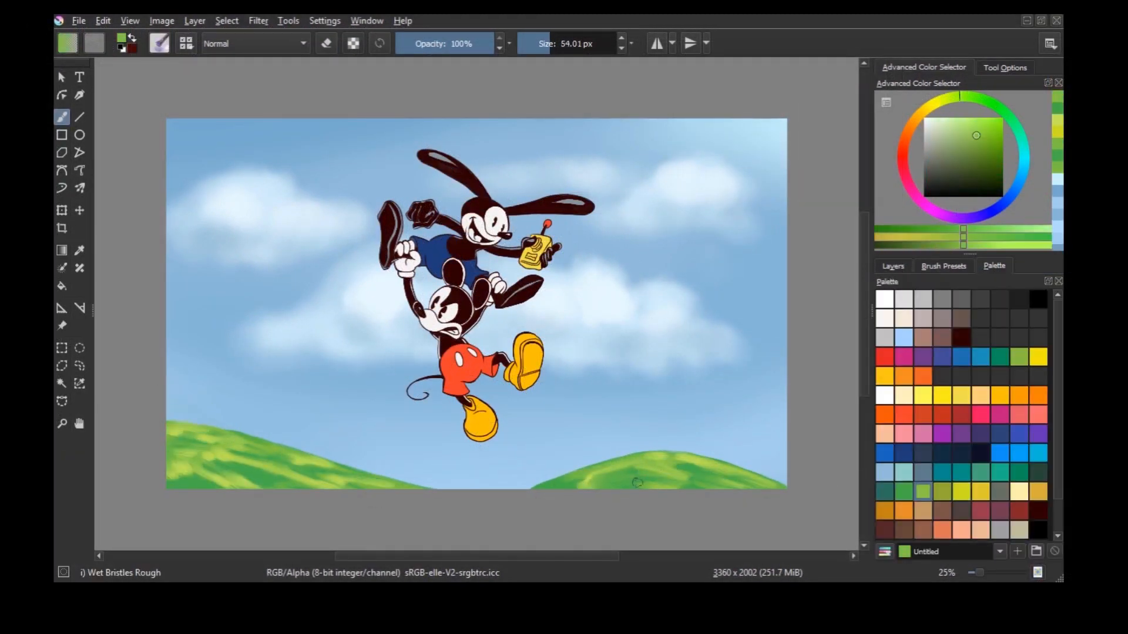
{"action": "left_click", "coordinate": [903, 491]}
{"action": "left_click", "coordinate": [923, 492]}
{"action": "left_click", "coordinate": [971, 133]}
{"action": "left_click", "coordinate": [904, 492]}
{"action": "left_click", "coordinate": [922, 492]}
{"action": "mouse_move", "coordinate": [241, 456]}
{"action": "left_mouse_down"}
{"action": "mouse_move", "coordinate": [176, 479]}
{"action": "mouse_move", "coordinate": [376, 483]}
{"action": "left_mouse_up"}
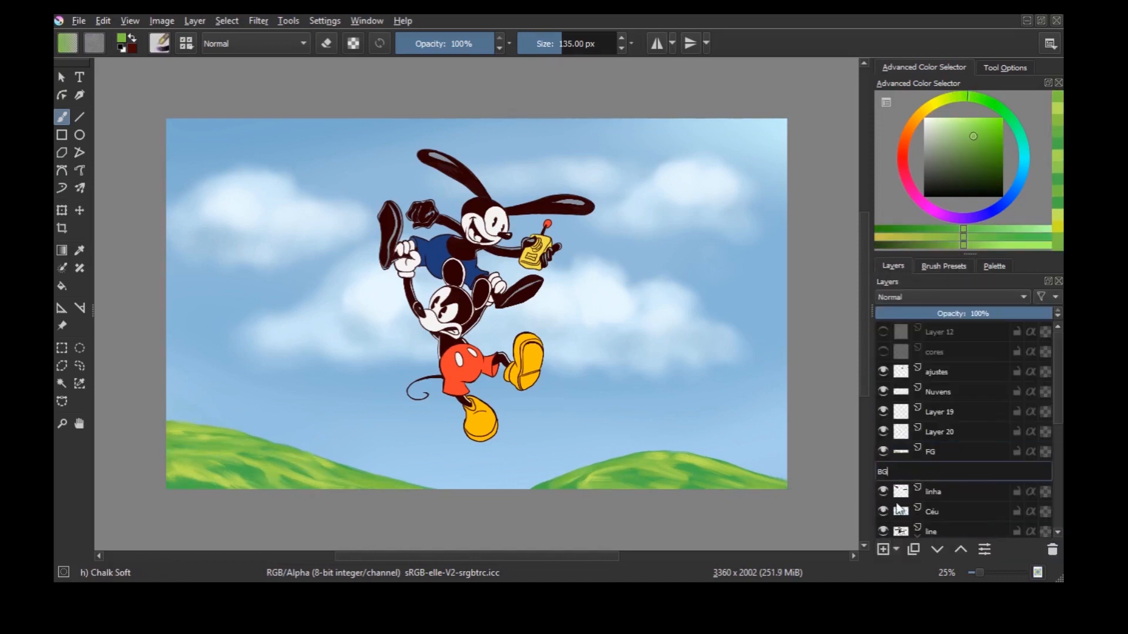
Name the layer BG and paint hazy blue mountains behind the green hills, shaping their ridges with the eraser
{"action": "key", "text": "Return"}
{"action": "left_click", "coordinate": [1024, 165]}
{"action": "left_click", "coordinate": [953, 141]}
{"action": "mouse_move", "coordinate": [235, 425]}
{"action": "left_mouse_down"}
{"action": "mouse_move", "coordinate": [440, 474]}
{"action": "mouse_move", "coordinate": [670, 447]}
{"action": "left_mouse_up"}
{"action": "left_click_drag", "start_coordinate": [672, 445], "coordinate": [784, 428]}
{"action": "key", "text": "e"}
{"action": "key", "text": "e"}
{"action": "key", "text": "e"}
{"action": "key", "text": "e"}
{"action": "key", "text": "e"}
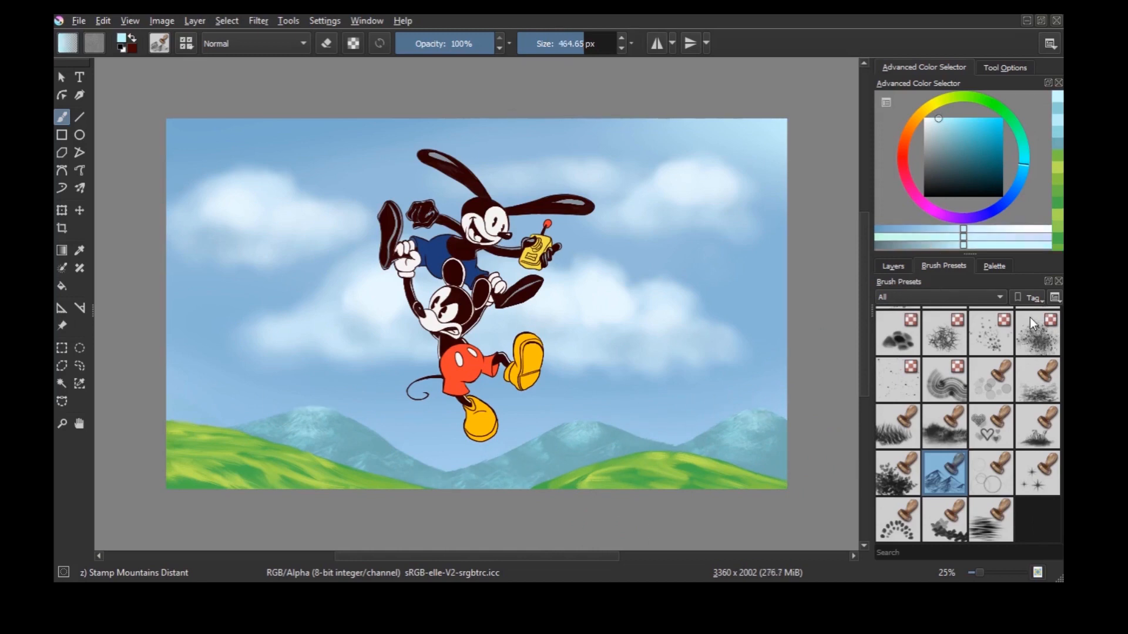